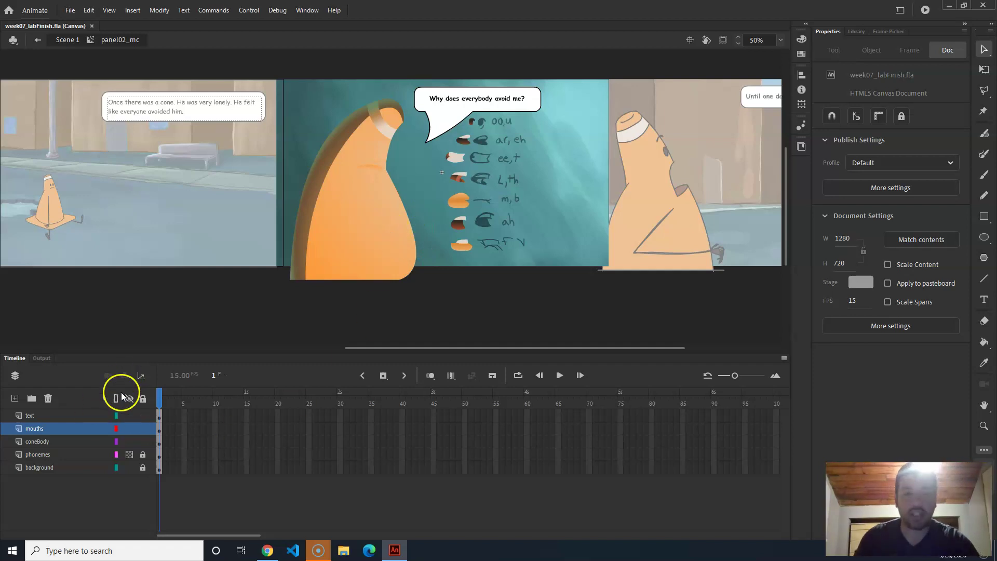
Locate everybodyAvoidsMe_1.wav in the library and create a layer named audio above the text layer
click(857, 32)
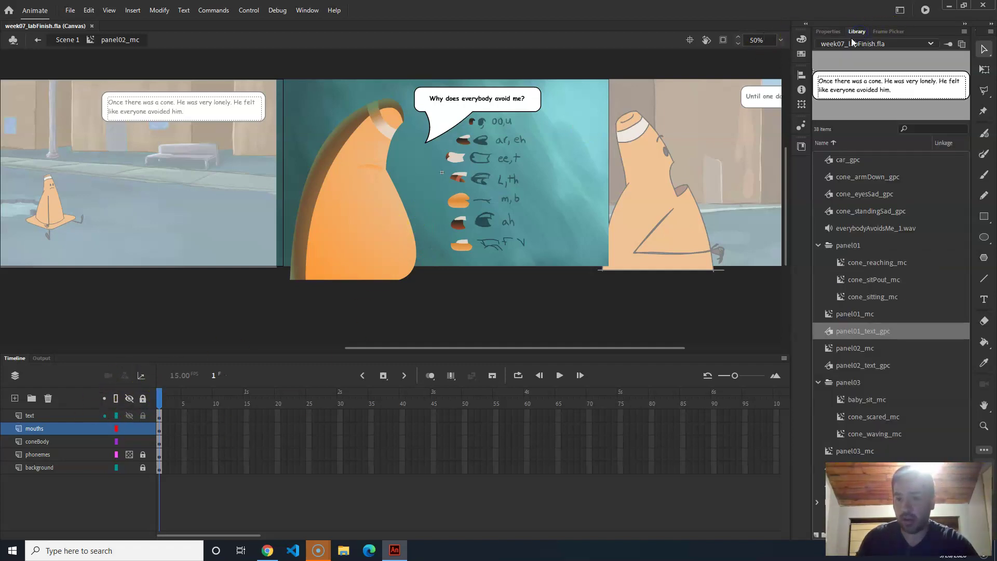
click(894, 230)
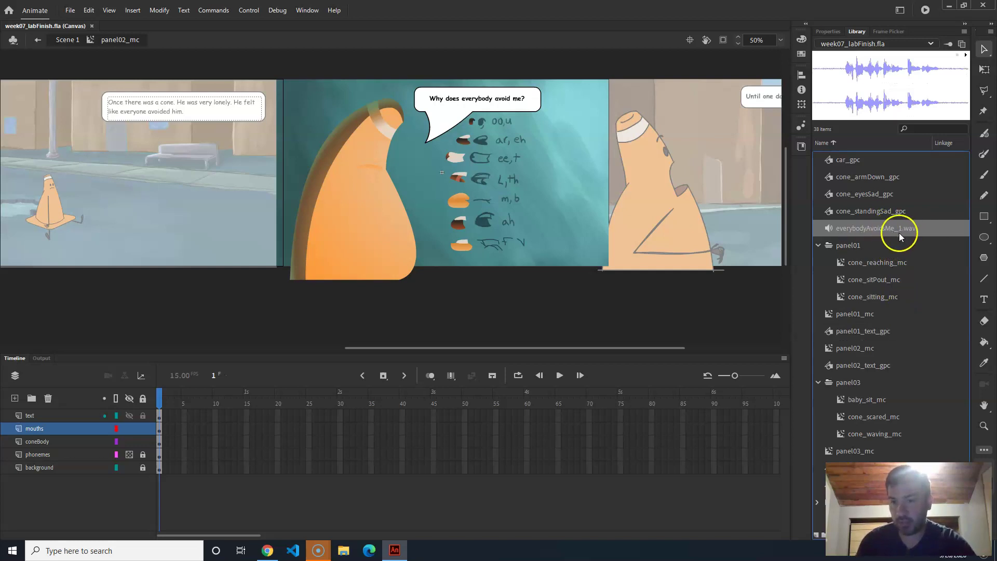
click(14, 399)
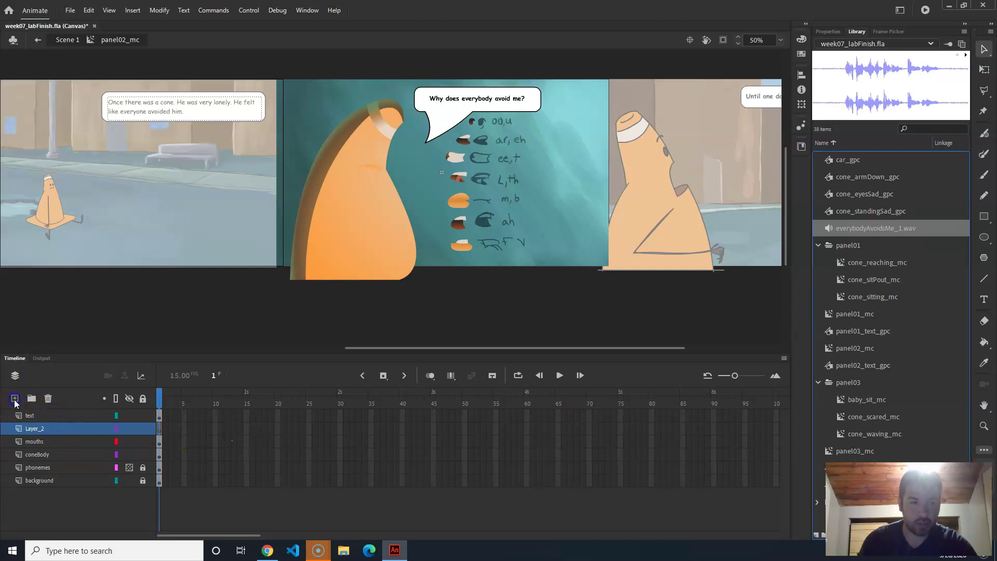
double_click(35, 428)
text(audio)
key(Return)
drag(94, 432, 33, 408)
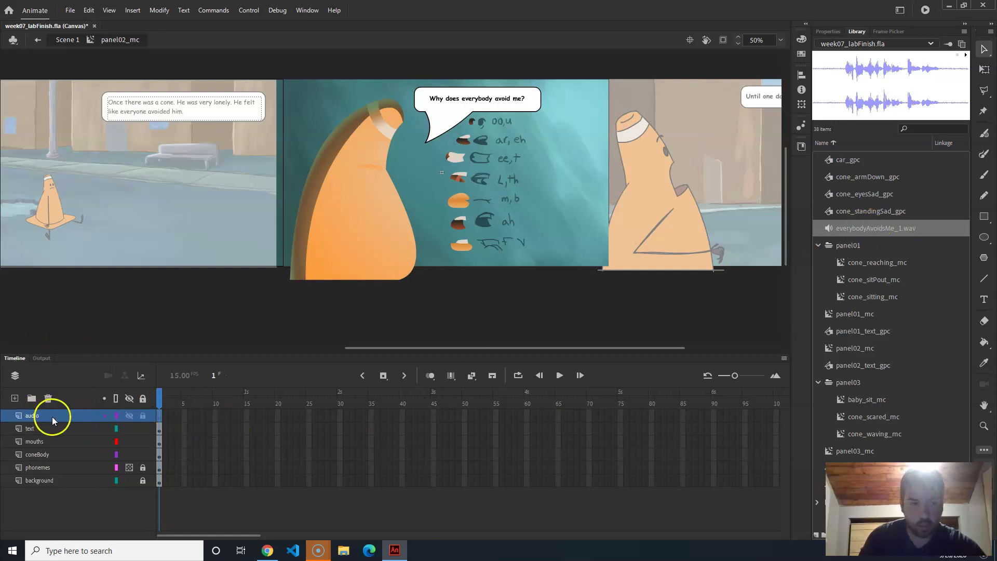
Place everybodyAvoidsMe_1.wav on the audio layer, extend all layers to frame 45 and play the timeline
drag(900, 231, 493, 209)
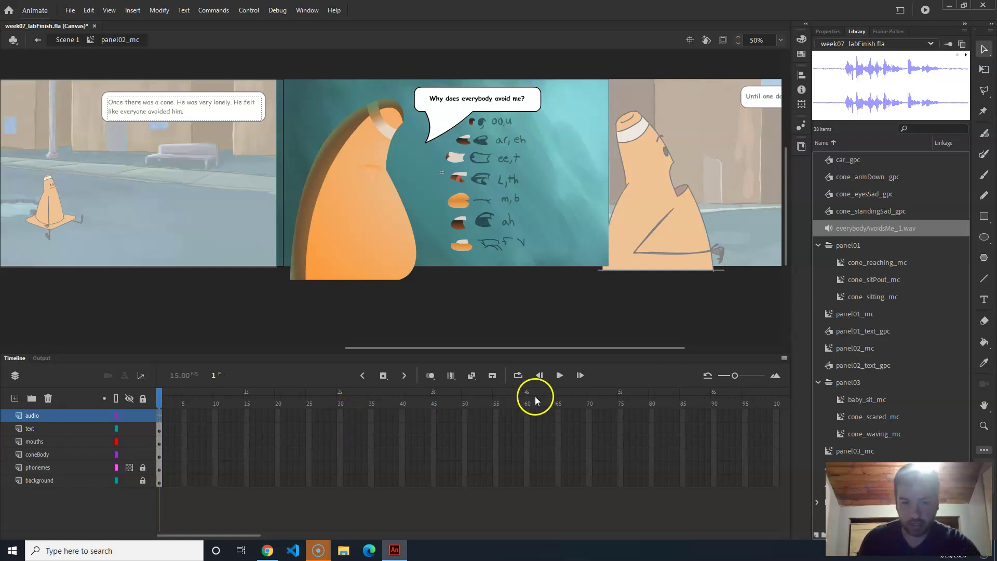
drag(434, 414, 436, 480)
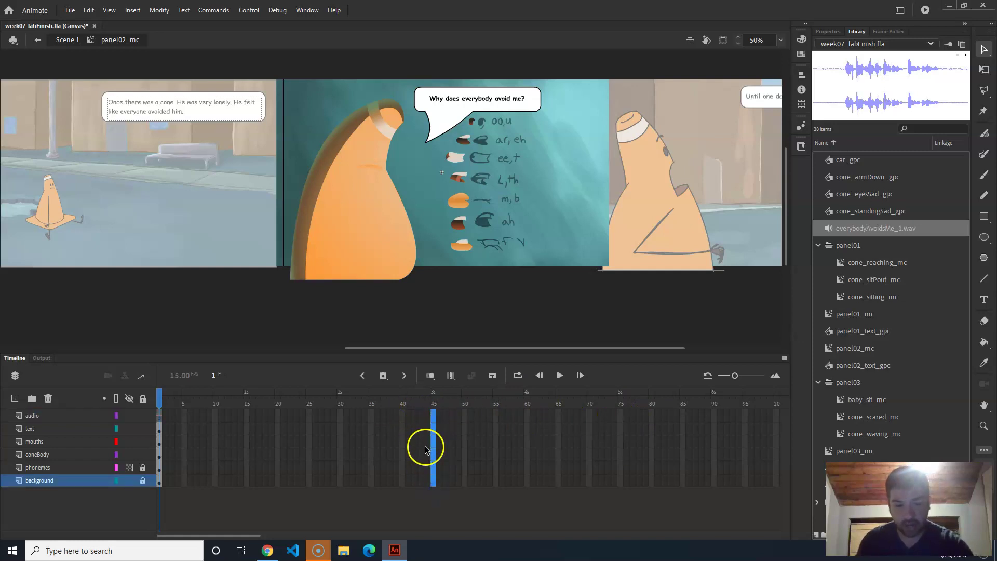
key(F5)
click(435, 455)
drag(432, 401, 145, 400)
key(Return)
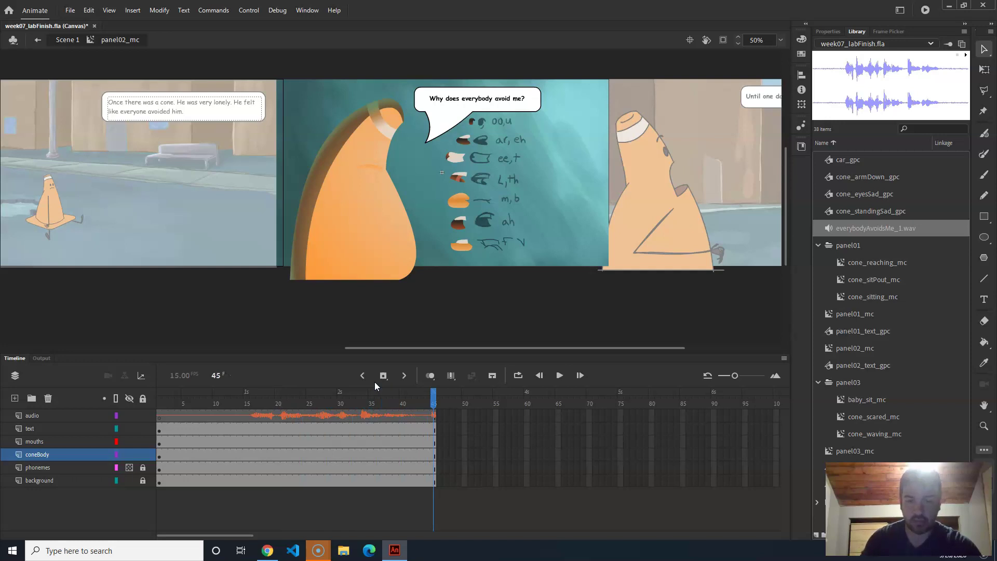
Extend all six layers to frame 60 and play back the full audio
drag(527, 416, 528, 488)
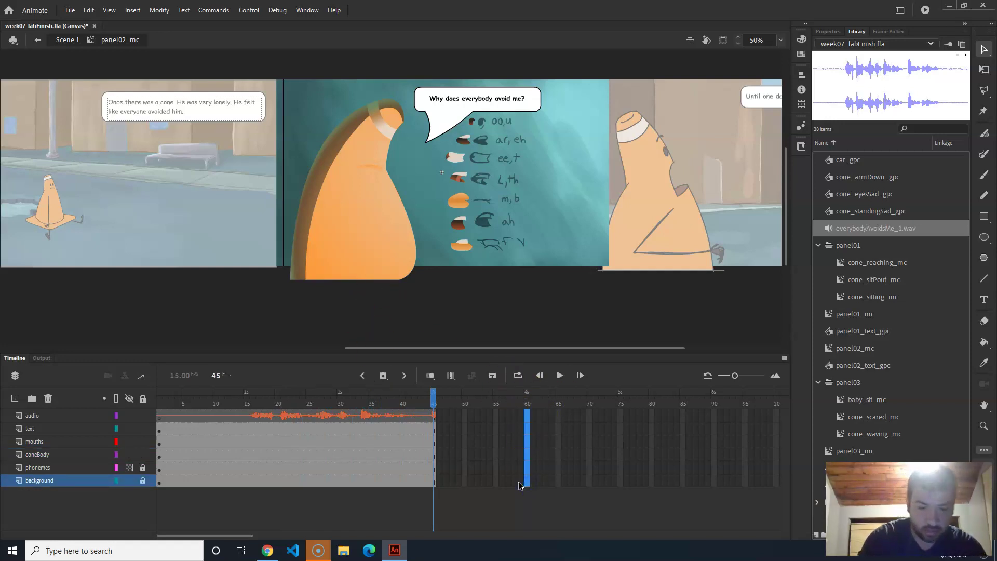
key(F5)
key(Return)
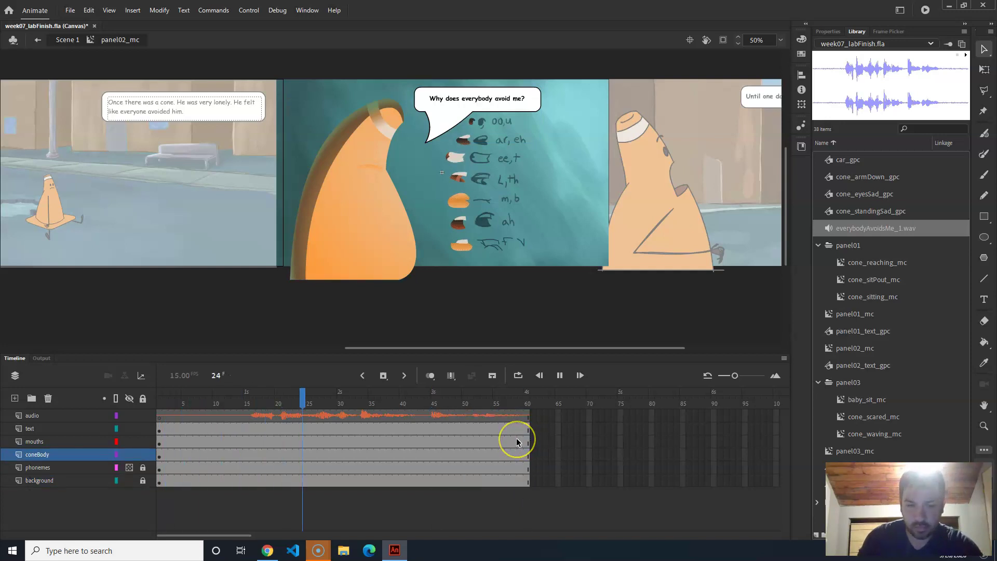
drag(392, 401, 83, 398)
key(Return)
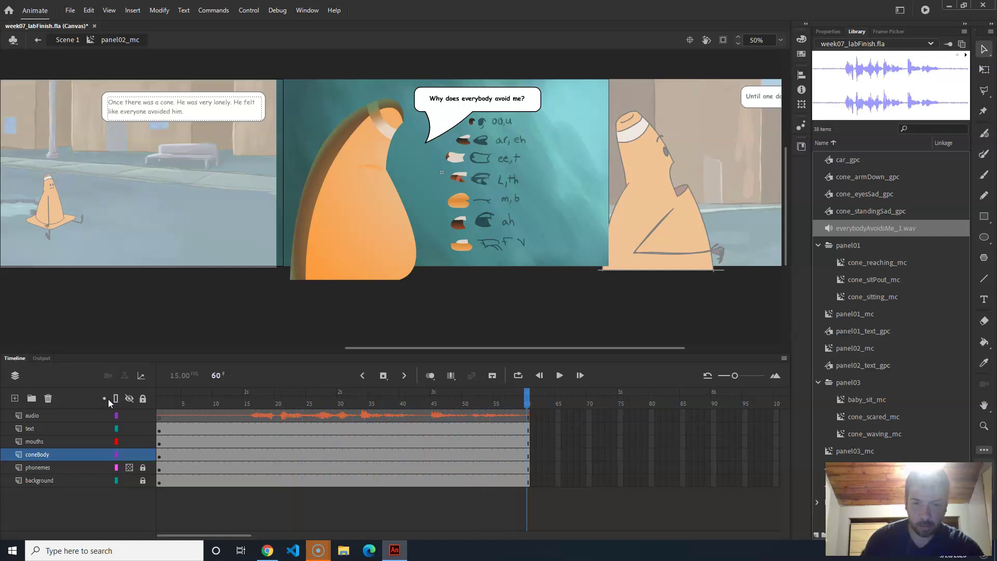
Scrub along the audio waveform and return the playhead to frame 1
drag(527, 404, 471, 403)
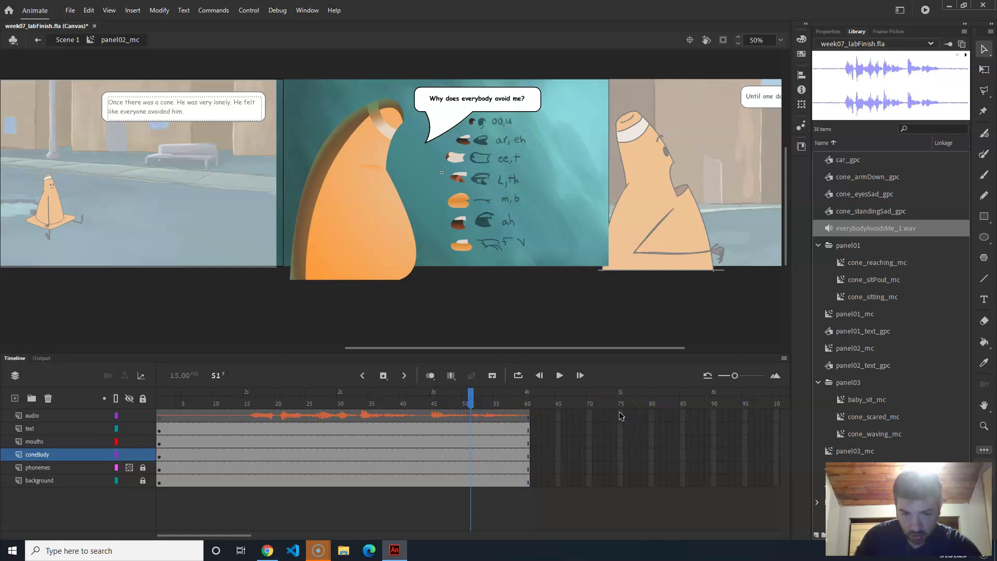
drag(471, 403, 155, 404)
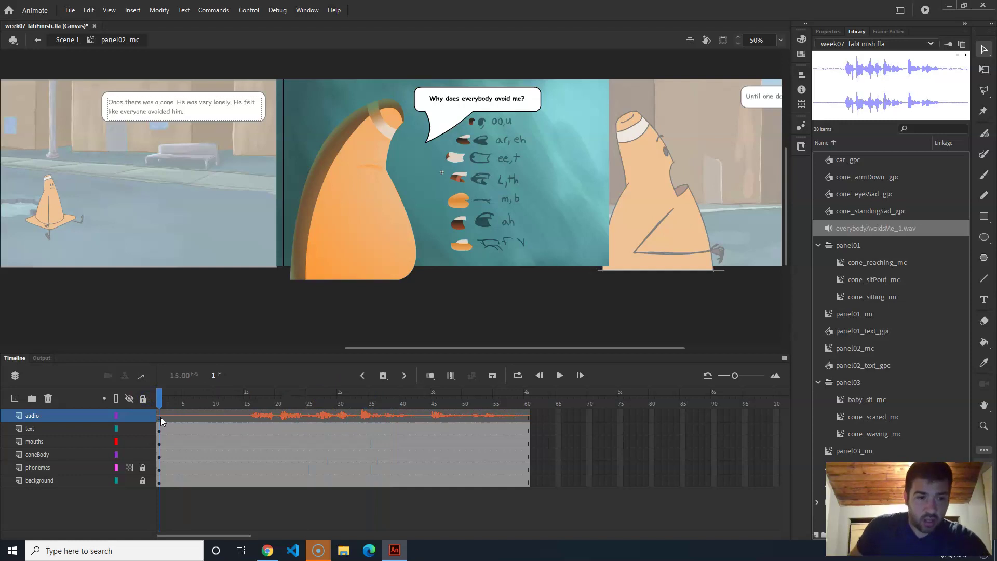
click(168, 418)
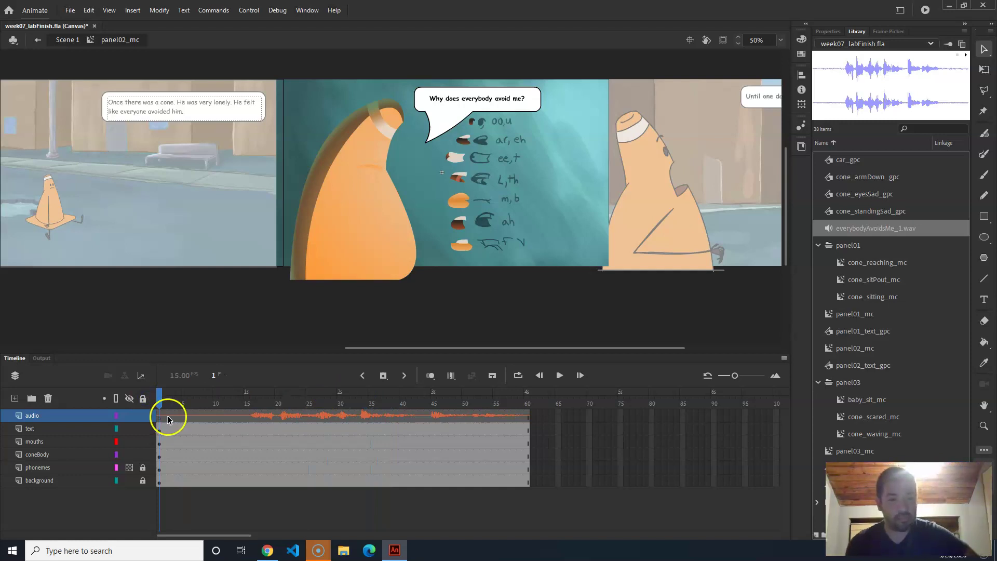
click(163, 402)
drag(229, 405, 113, 393)
click(151, 397)
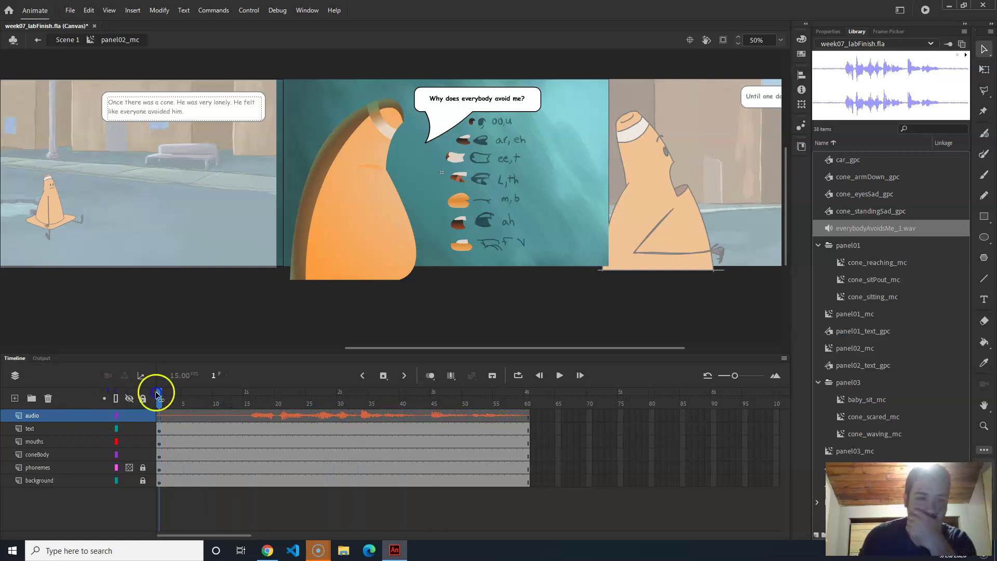
click(333, 281)
click(526, 278)
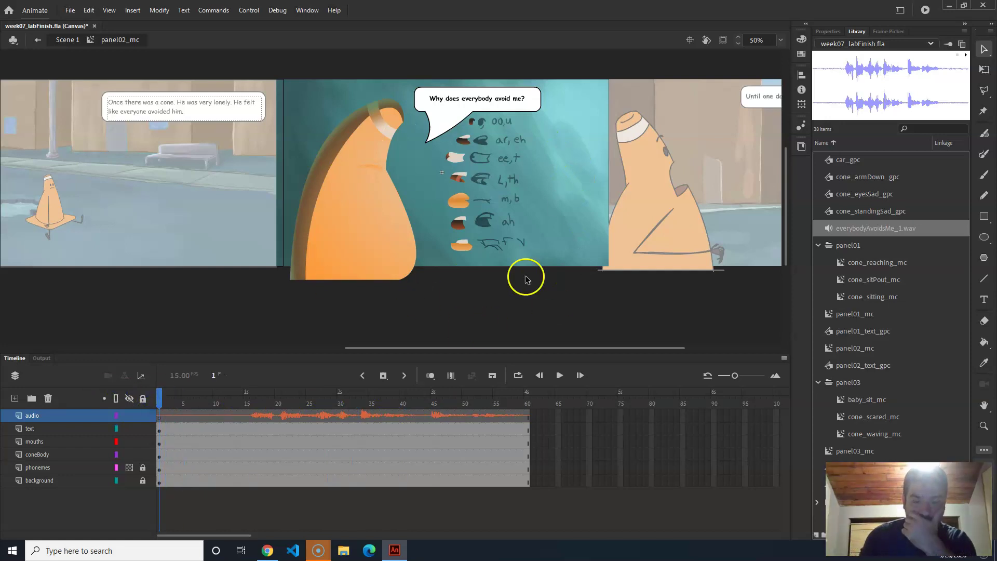
Examine the mouth shapes on the mouths layer against their phoneme labels at 100% zoom
click(45, 441)
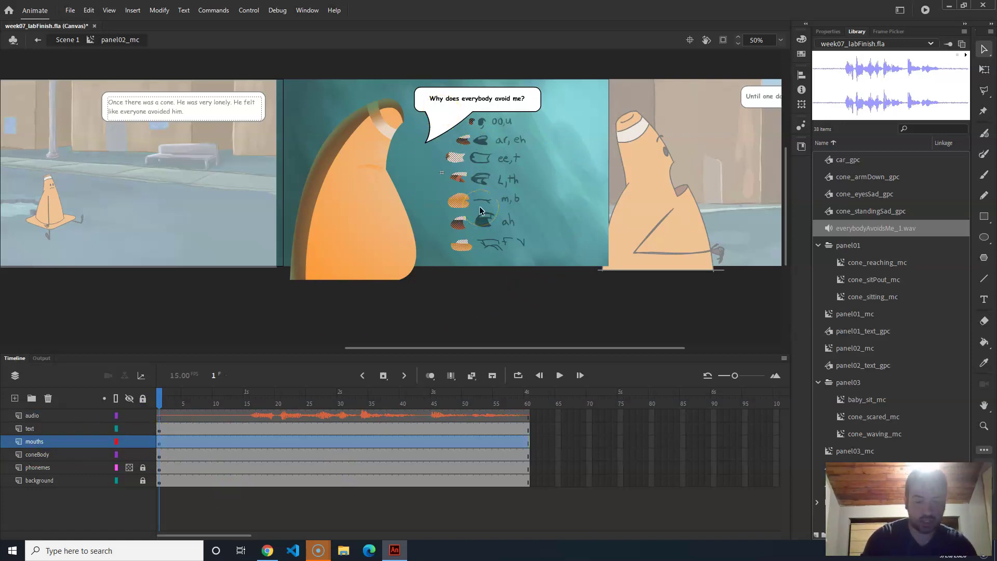
key(ctrl+equal)
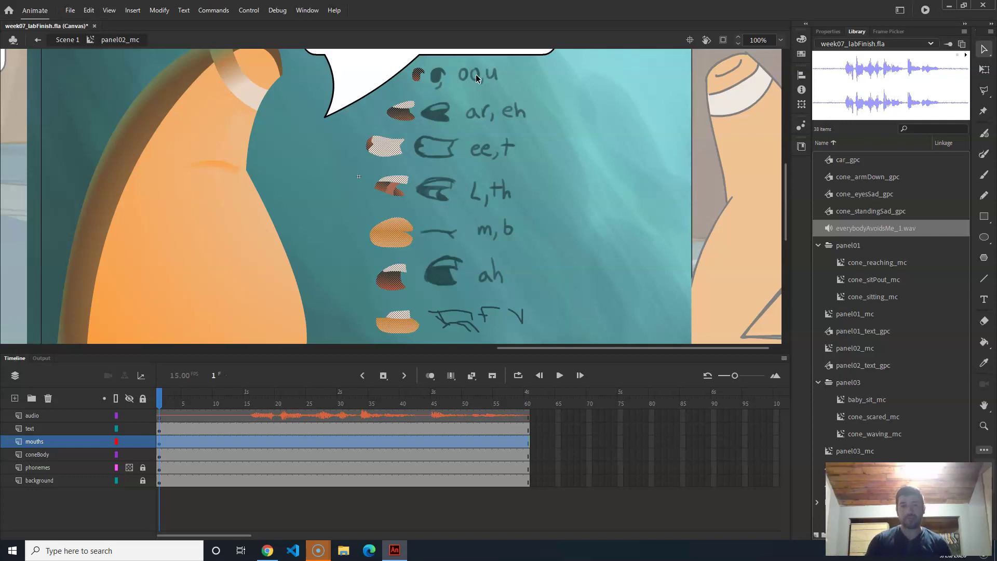
click(466, 70)
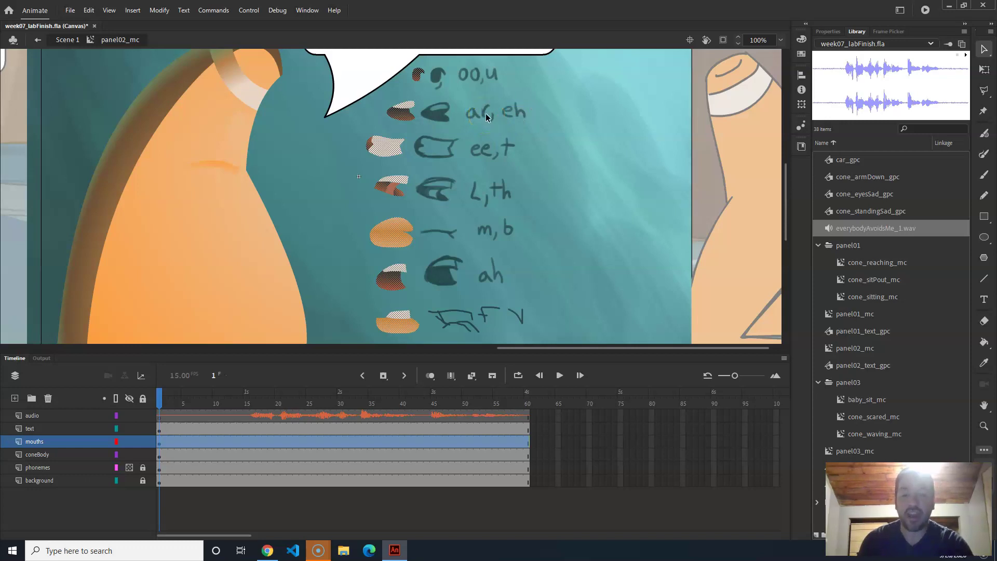
click(446, 152)
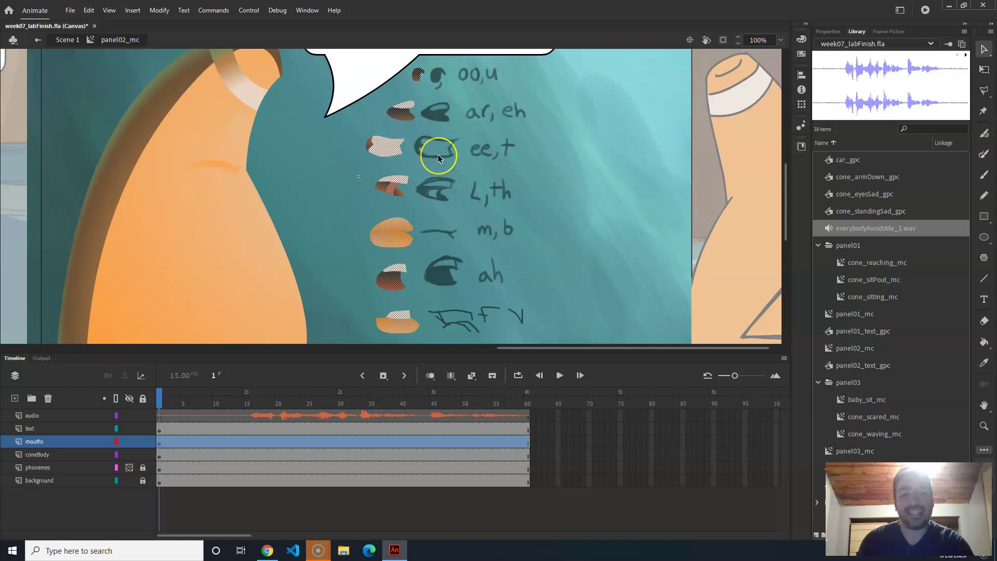
click(438, 192)
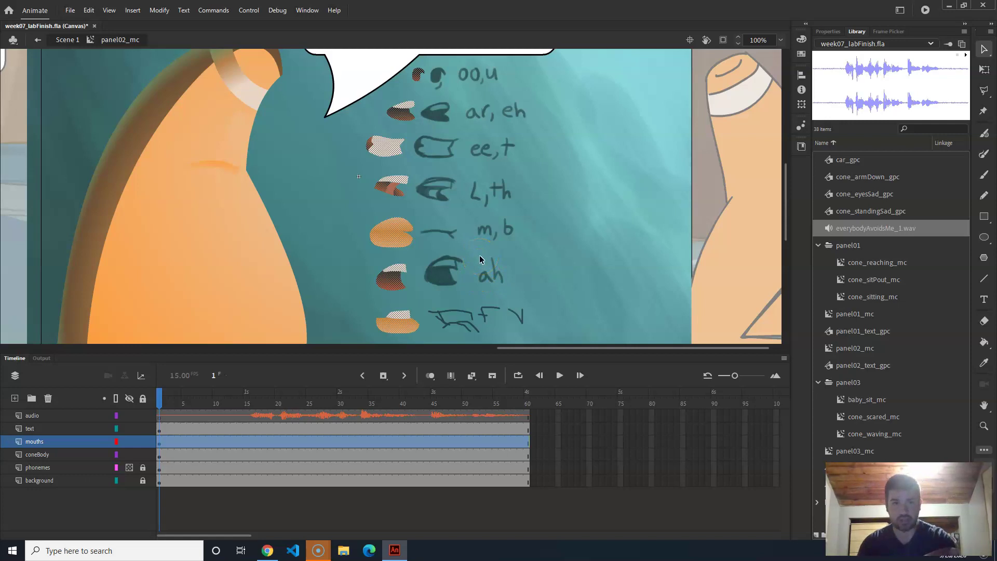
click(54, 457)
click(52, 416)
click(54, 431)
click(56, 440)
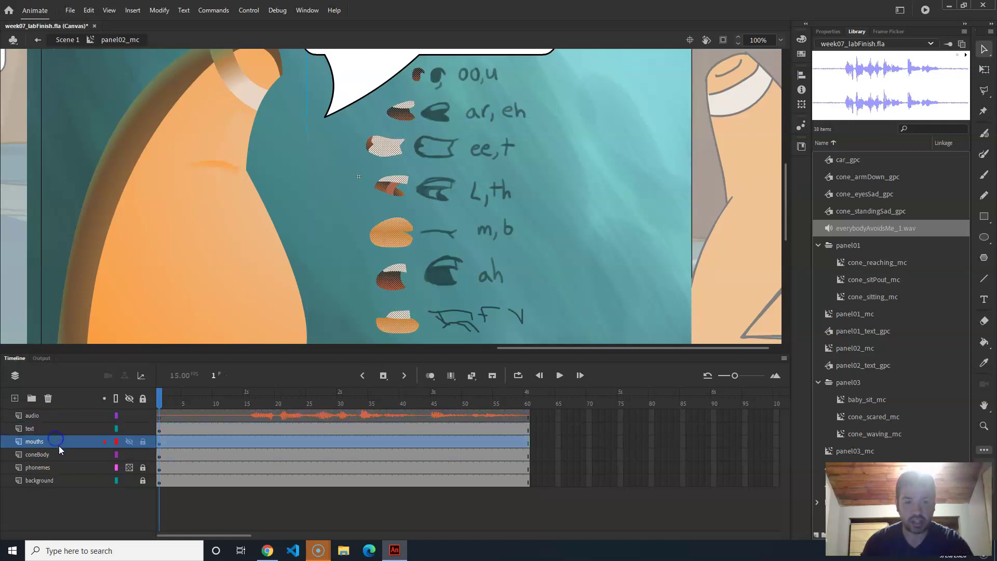
click(474, 140)
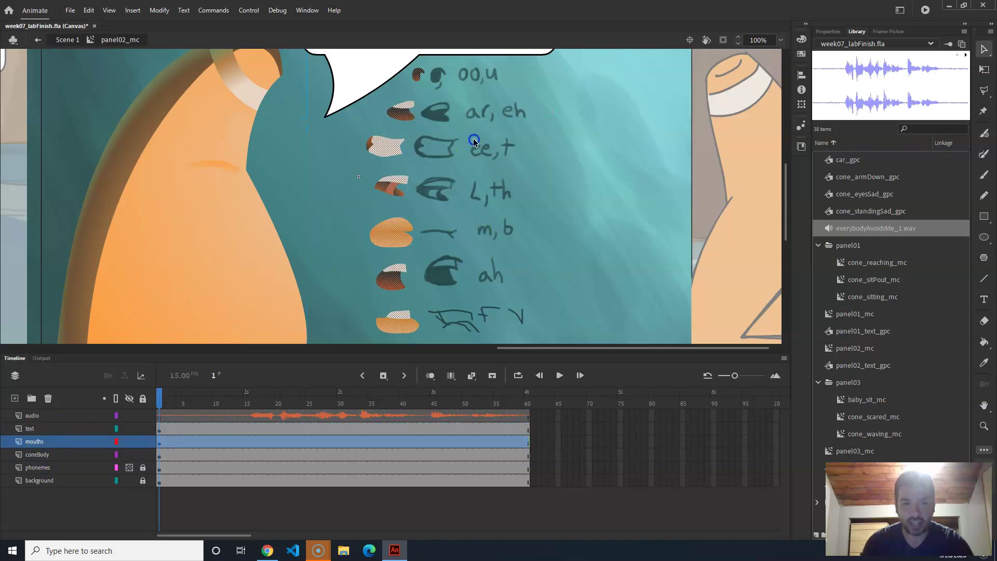
click(561, 105)
click(380, 217)
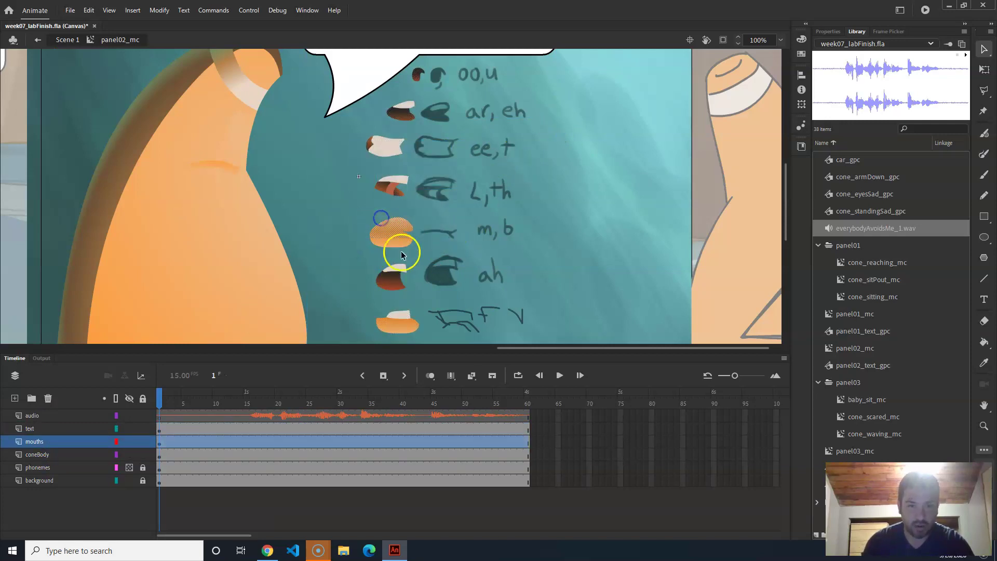
Hide the phonemes reference layer and delete it
click(49, 463)
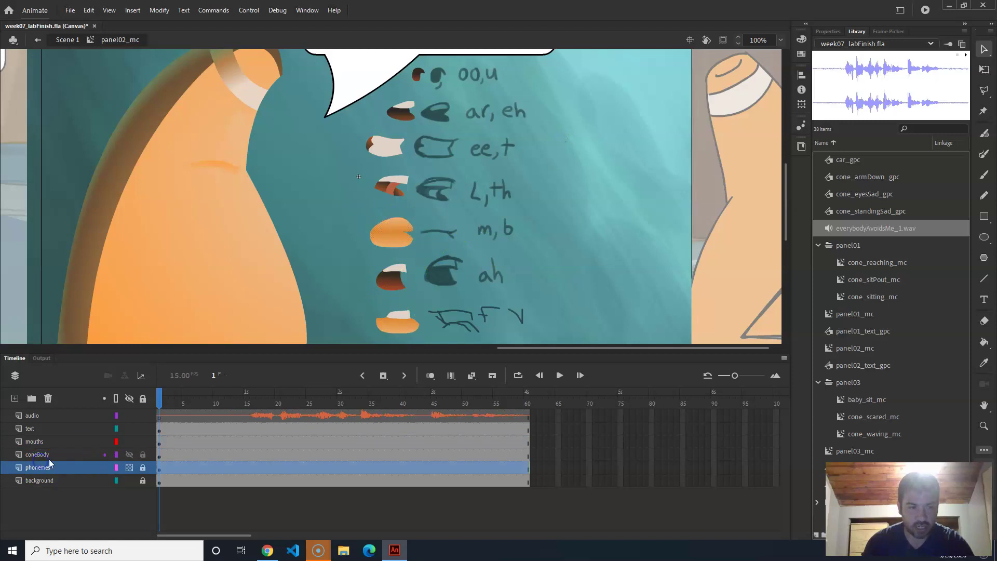
click(45, 443)
click(39, 466)
click(133, 465)
click(45, 442)
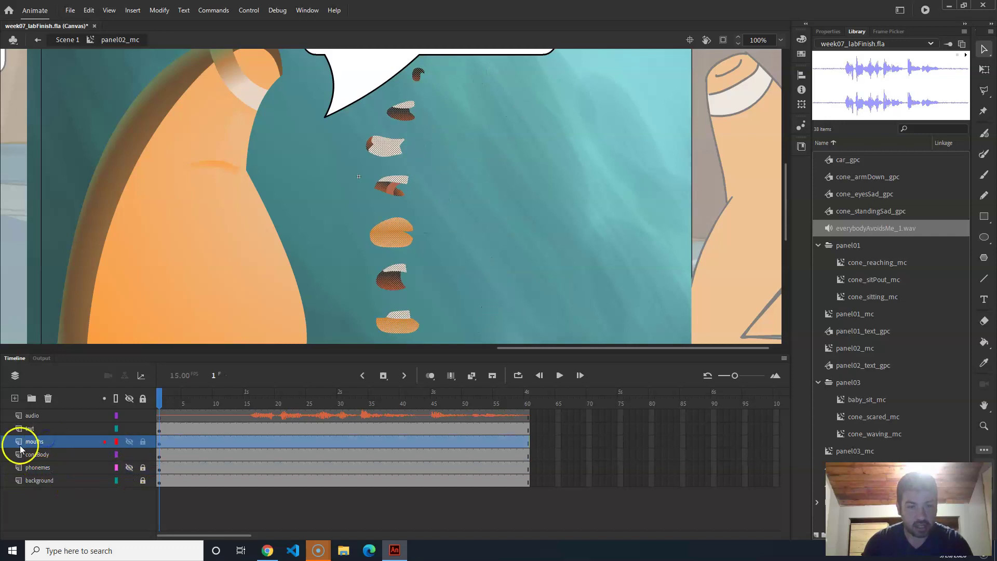
click(40, 469)
click(48, 398)
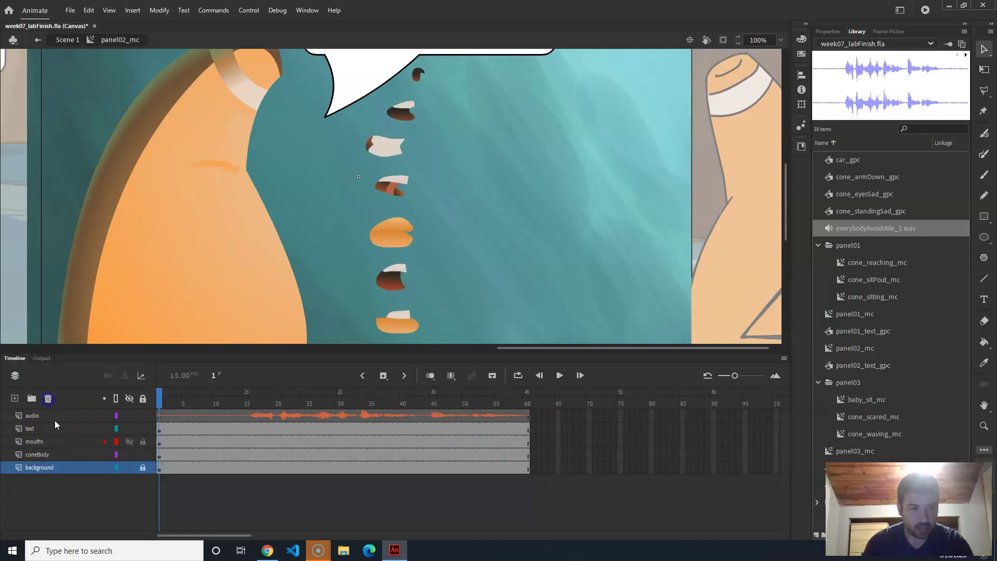
Convert all the artwork on the mouths layer into a Graphic symbol named cone_mouthShapes_gpc
click(45, 442)
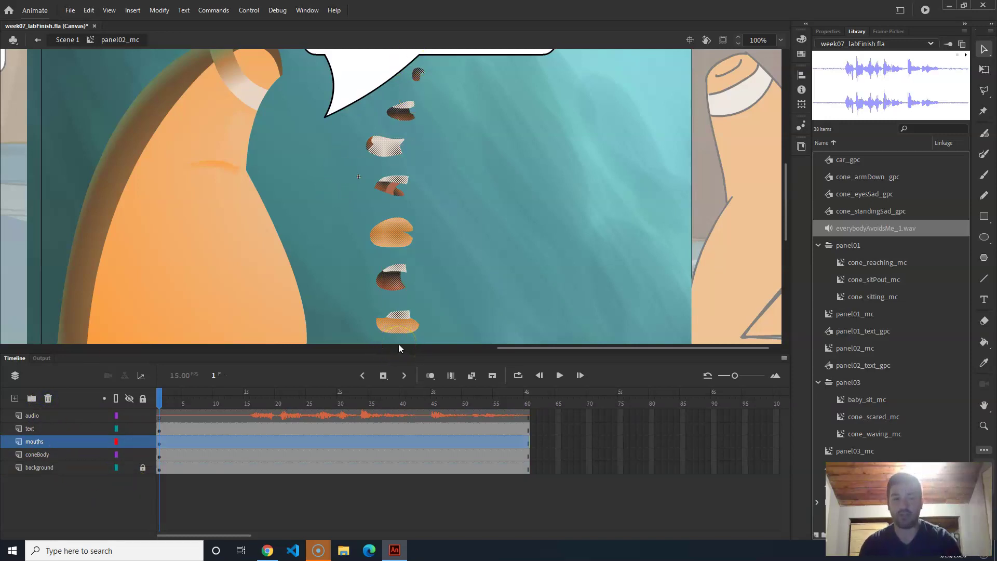
click(163, 12)
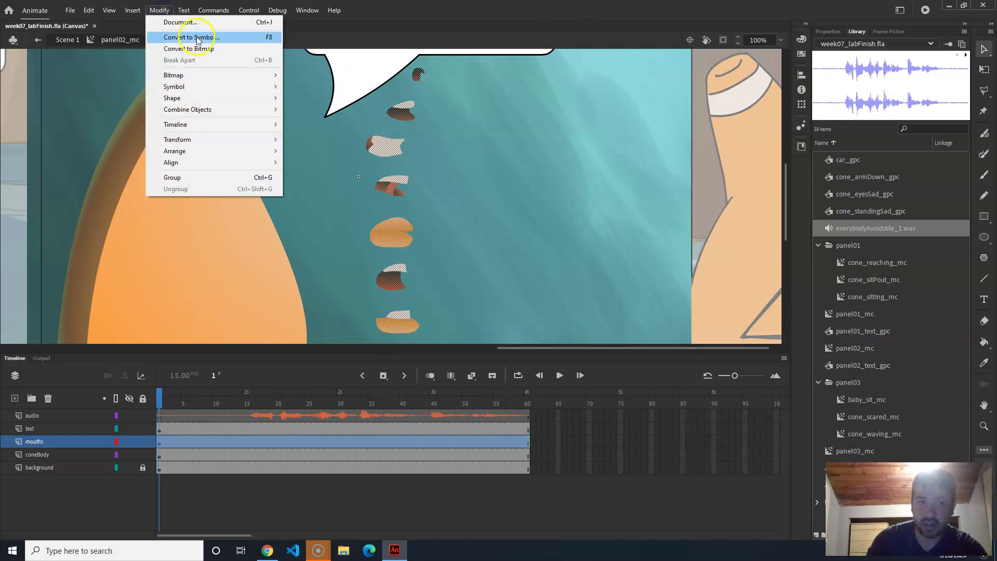
click(196, 36)
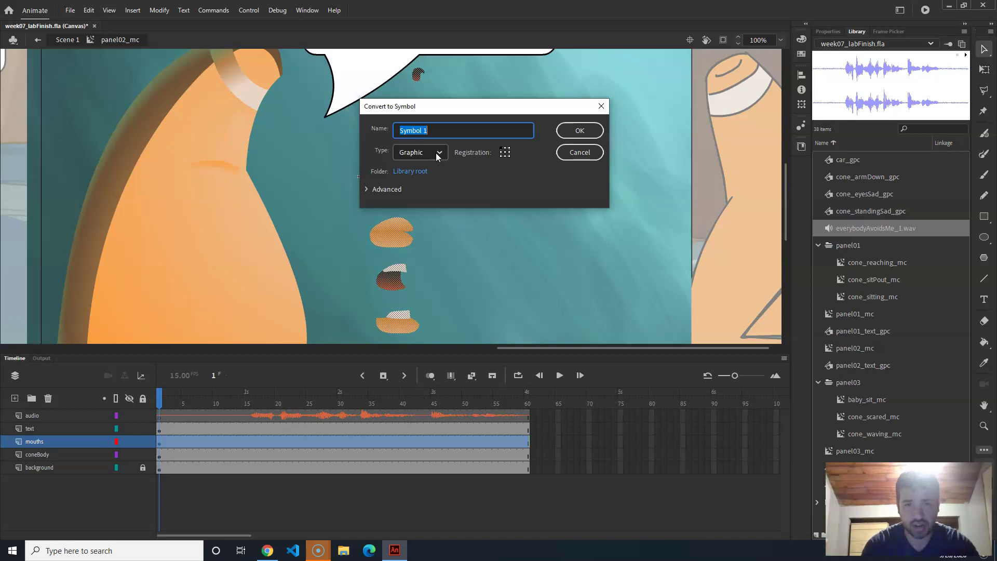
text(mout)
key(BackSpace)
key(BackSpace)
key(BackSpace)
key(BackSpace)
text(cpon)
key(BackSpace)
key(BackSpace)
key(BackSpace)
text(one_mouth)
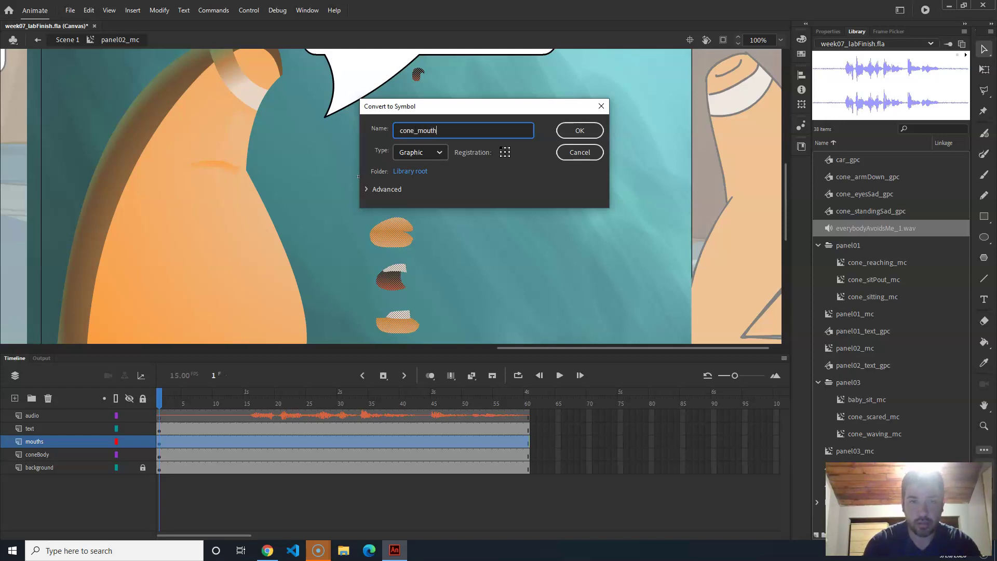
text(Shapes)
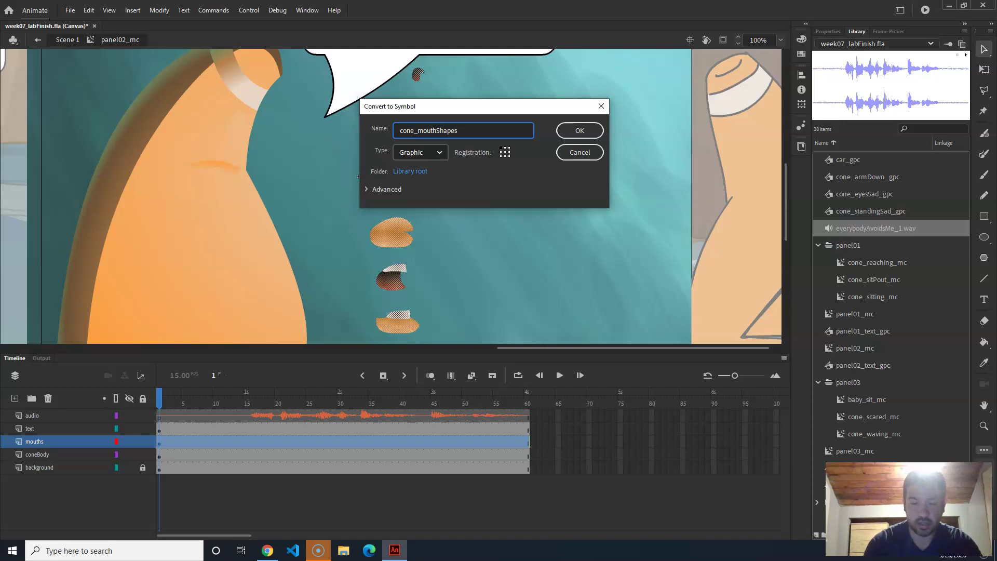
text(_gpc)
key(Return)
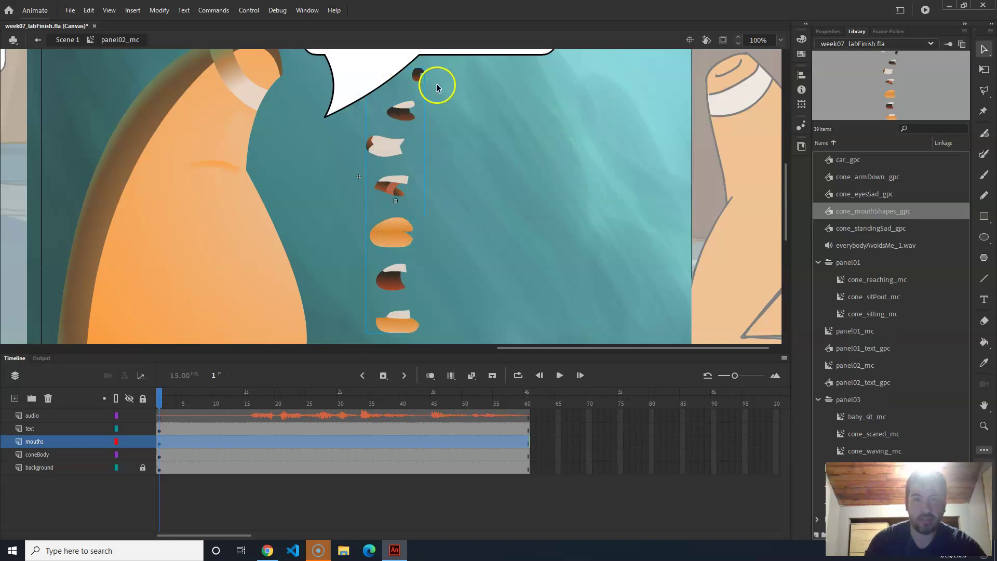
Open the cone_mouthShapes_gpc symbol for editing and rename its only layer mouths
double_click(411, 229)
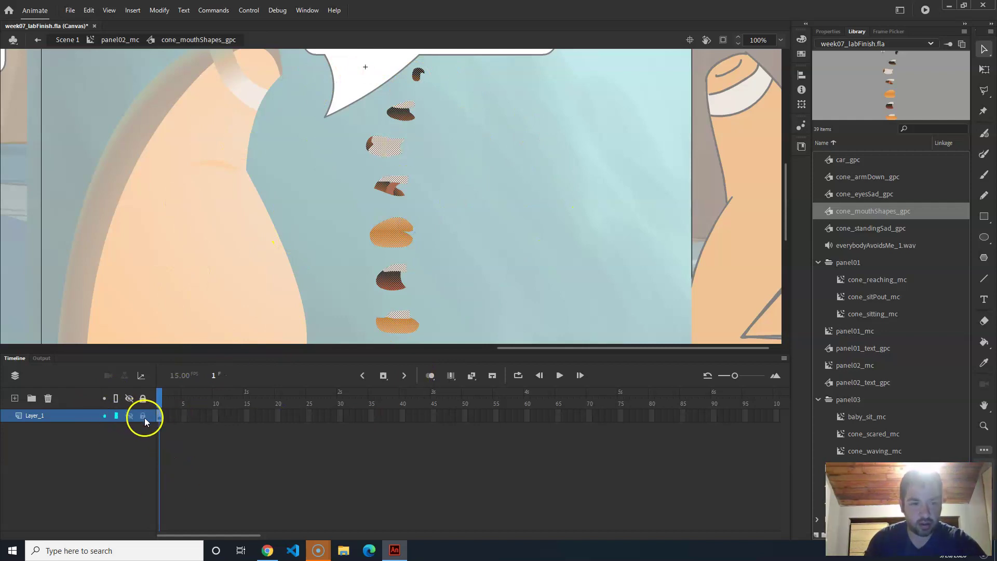
double_click(43, 414)
text(mouths)
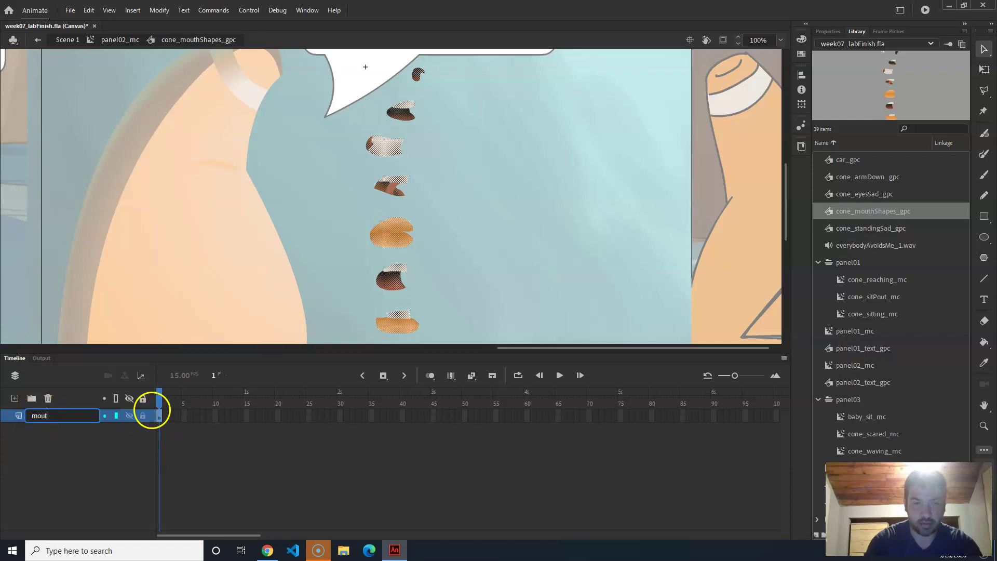
key(Return)
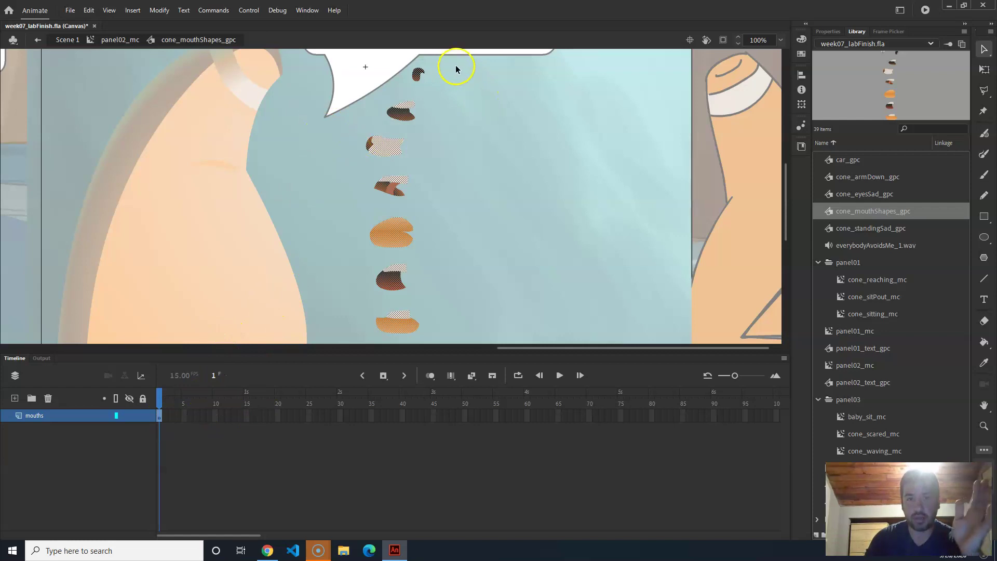
Move all the mouth shapes together so the topmost one is centred on the symbol's registration point
drag(405, 143, 458, 205)
mouse_move(531, 214)
mouse_down()
mouse_move(510, 208)
mouse_move(539, 228)
mouse_up()
click(402, 160)
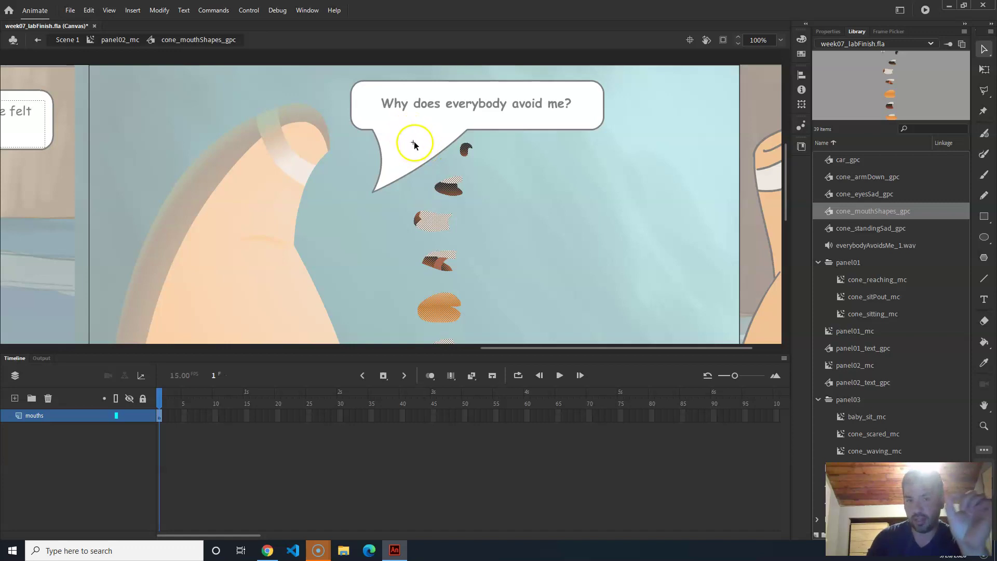
drag(612, 260, 490, 189)
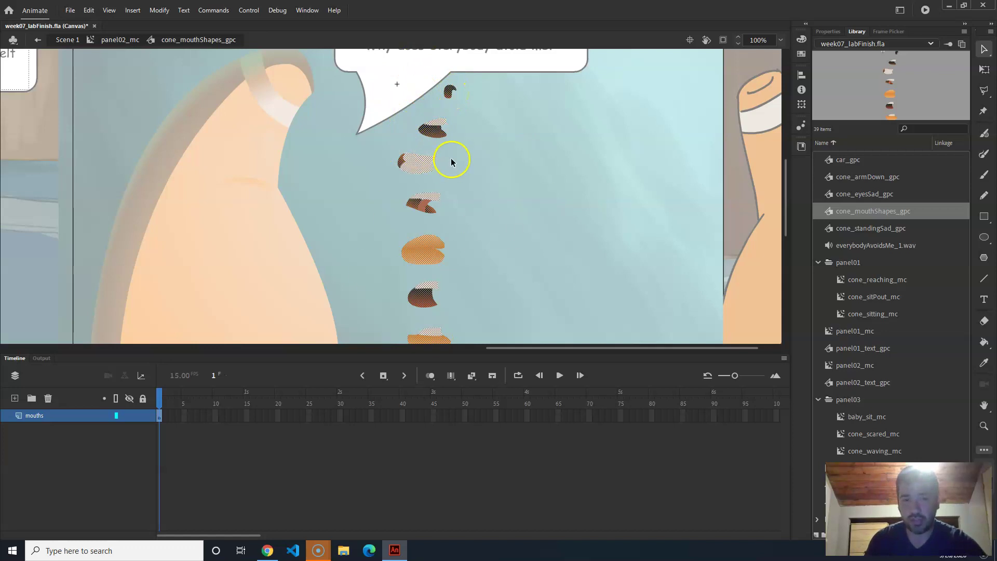
drag(450, 94, 398, 87)
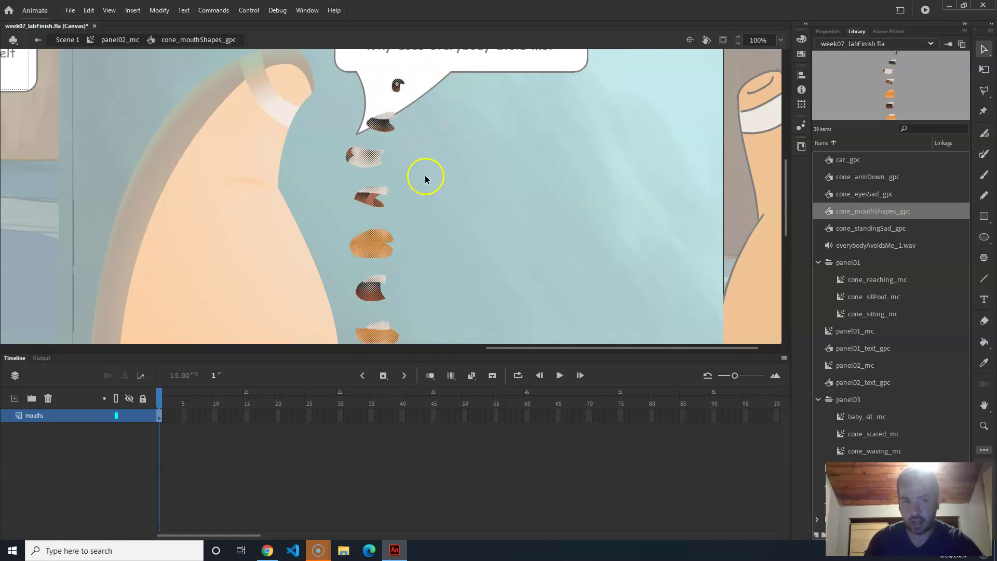
Cut every mouth shape except the topmost one from frame 1 of the mouths layer
drag(441, 251, 451, 213)
drag(459, 68, 299, 341)
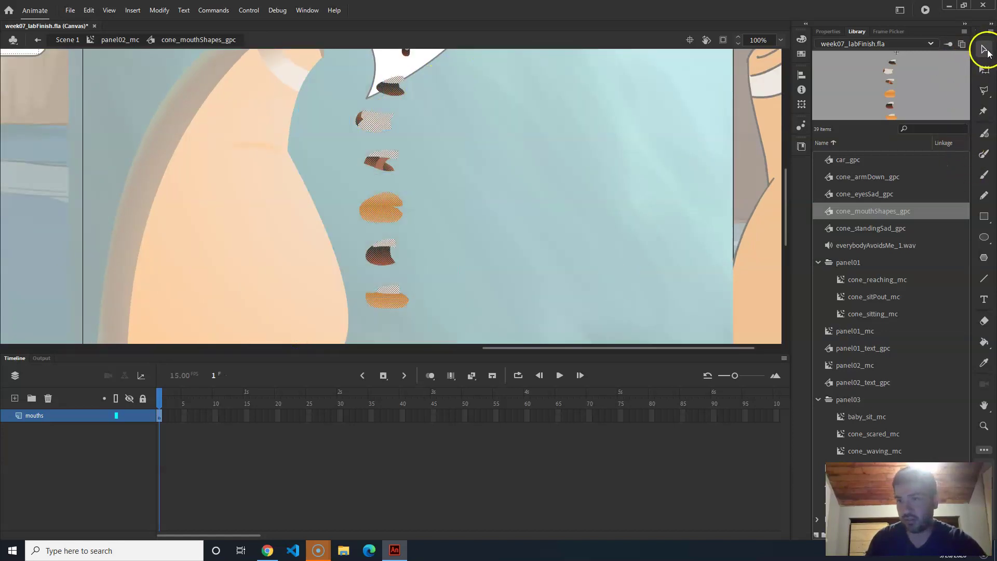
drag(480, 65, 252, 345)
scroll(457, 191, up, 3)
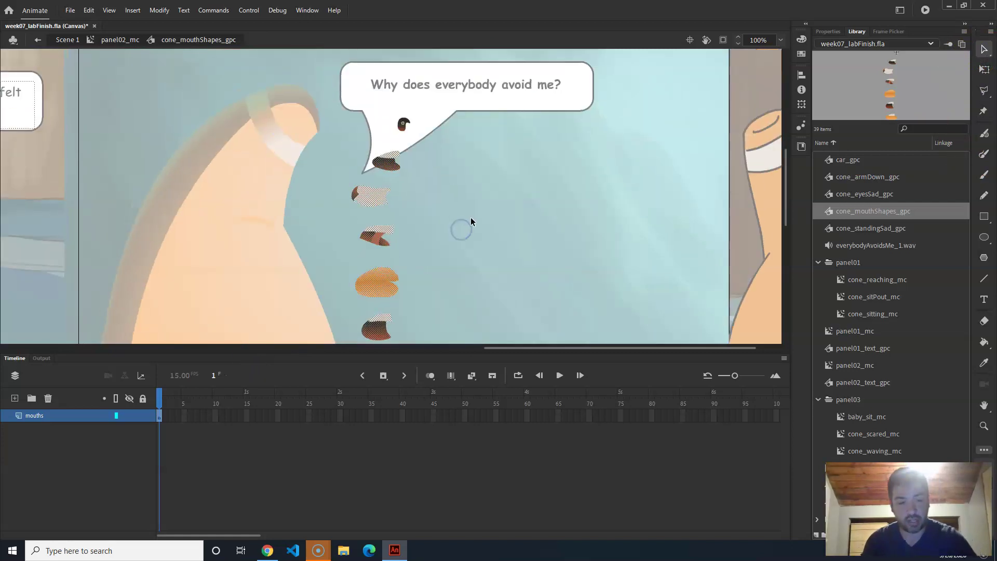
key(Delete)
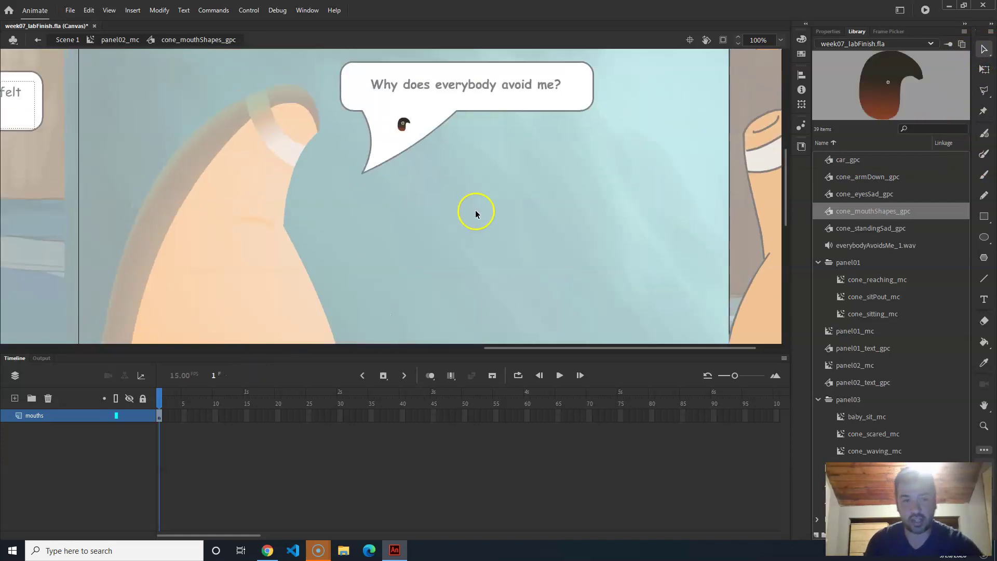
Insert a blank keyframe at frame 2 of the mouths layer and paste the cut mouth shapes in place
click(163, 416)
click(167, 418)
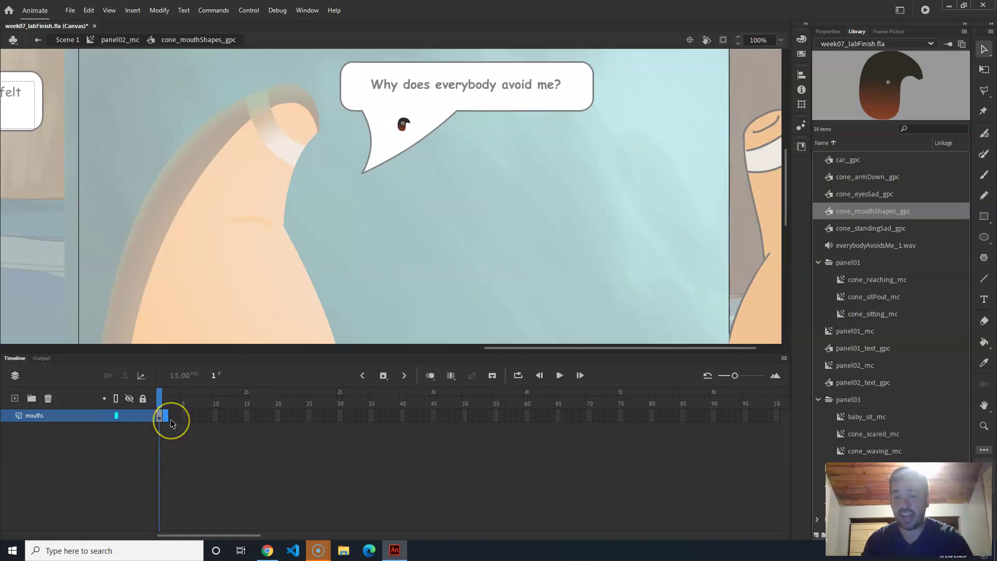
click(174, 407)
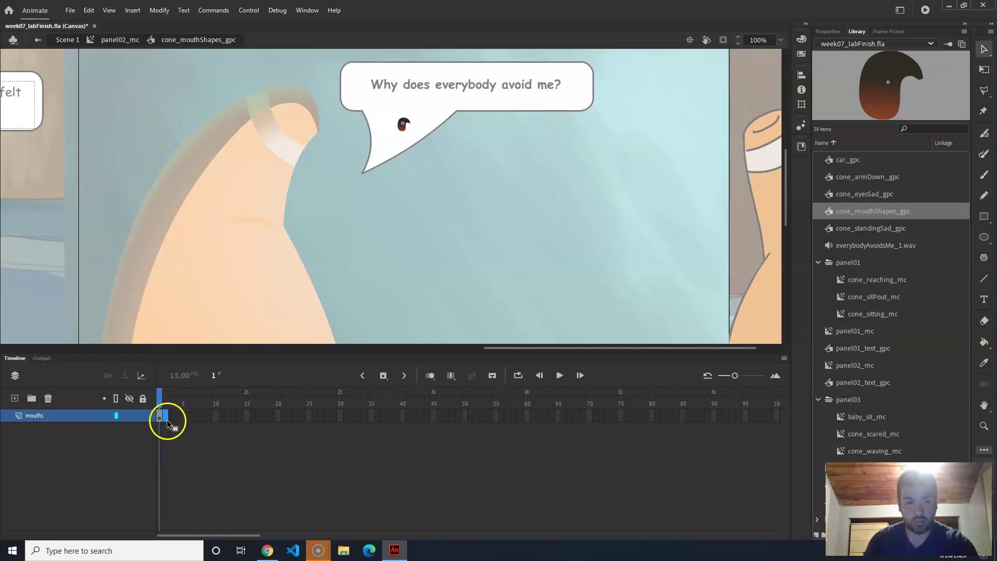
right_click(164, 413)
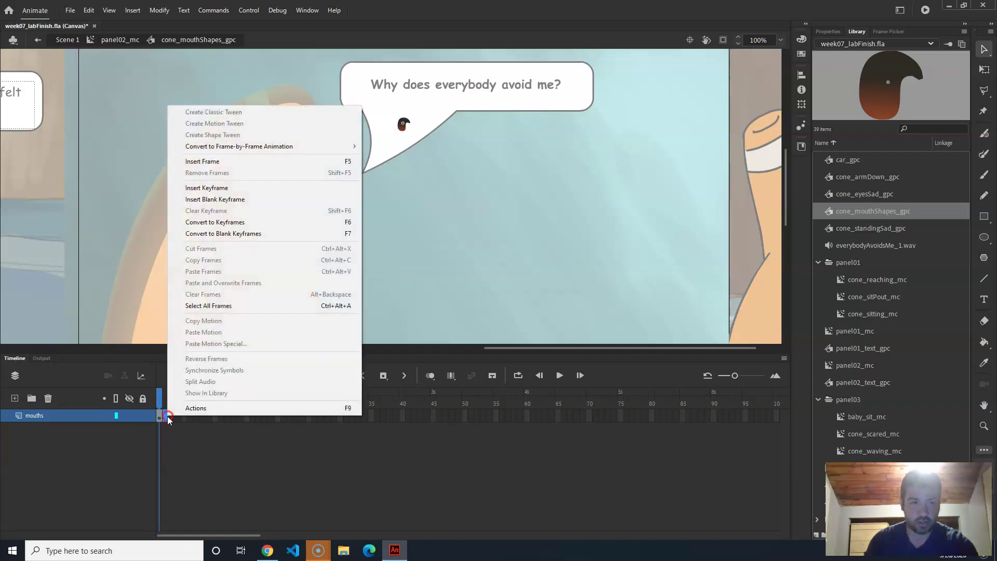
click(249, 202)
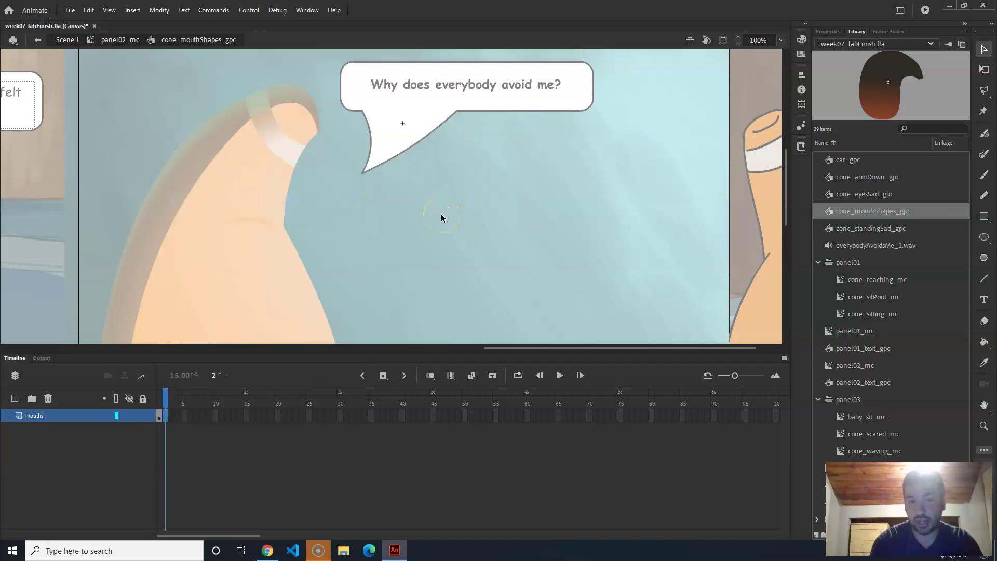
key(ctrl+shift+v)
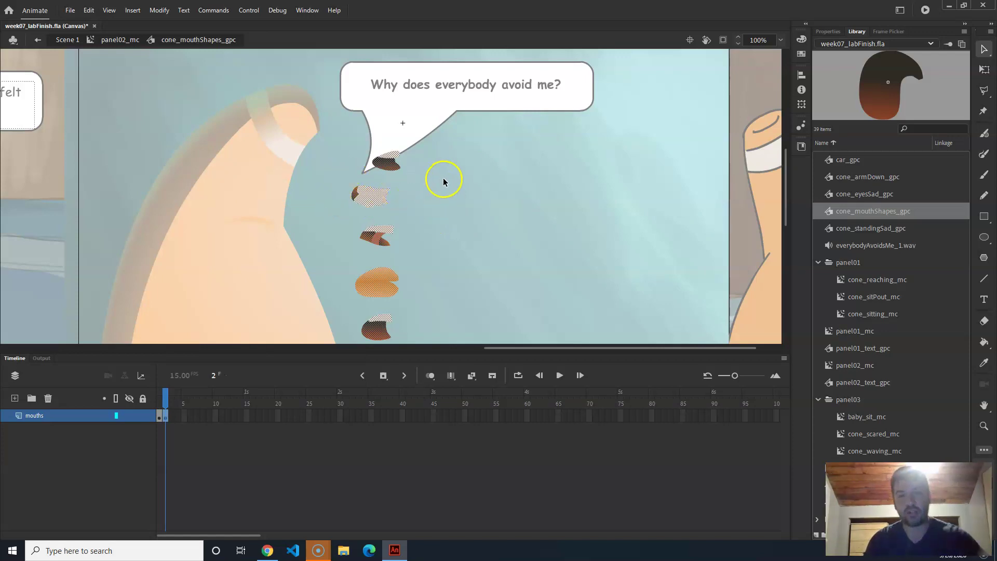
Centre the topmost mouth shape of frame 2 on the registration point and cut all the shapes below it
drag(367, 196, 392, 157)
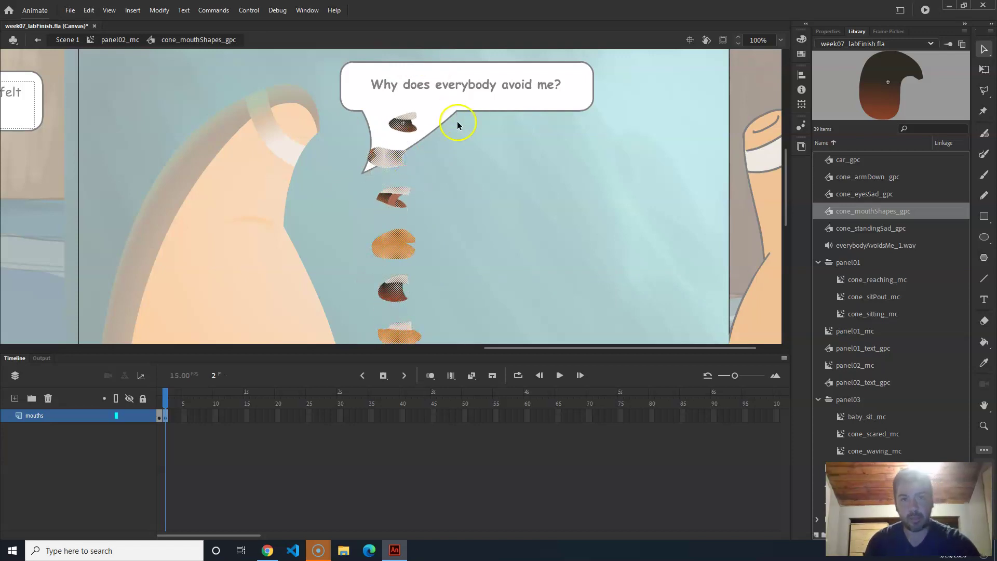
scroll(473, 185, down, 1)
drag(475, 92, 267, 343)
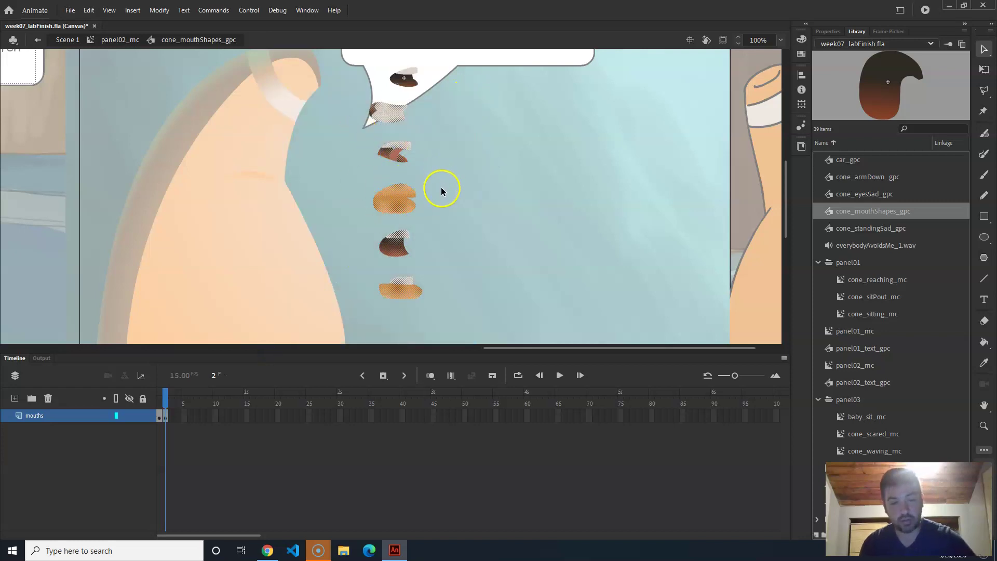
key(ctrl+x)
Insert a blank keyframe at frame 3 and paste the remaining five mouth shapes in place
click(172, 415)
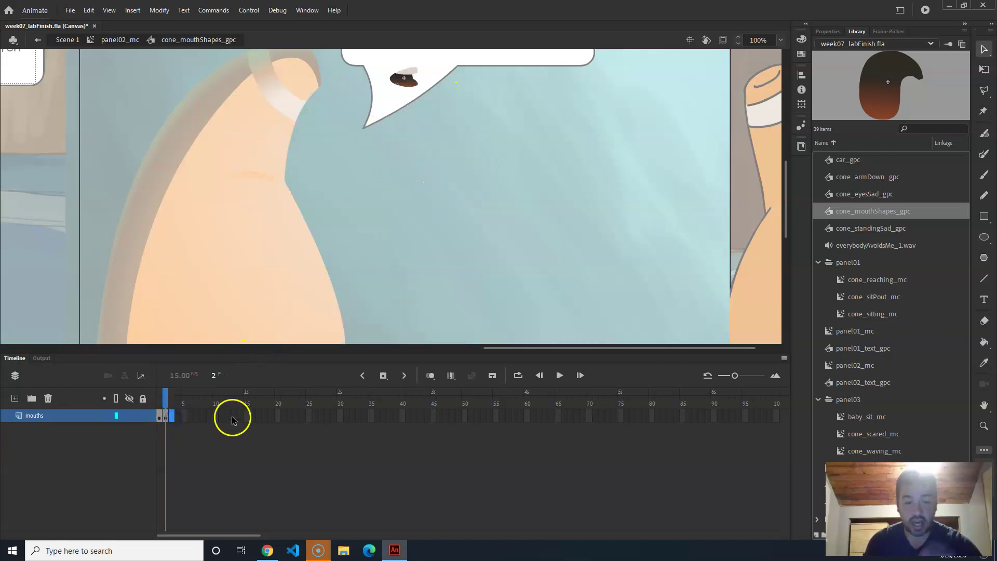
key(F7)
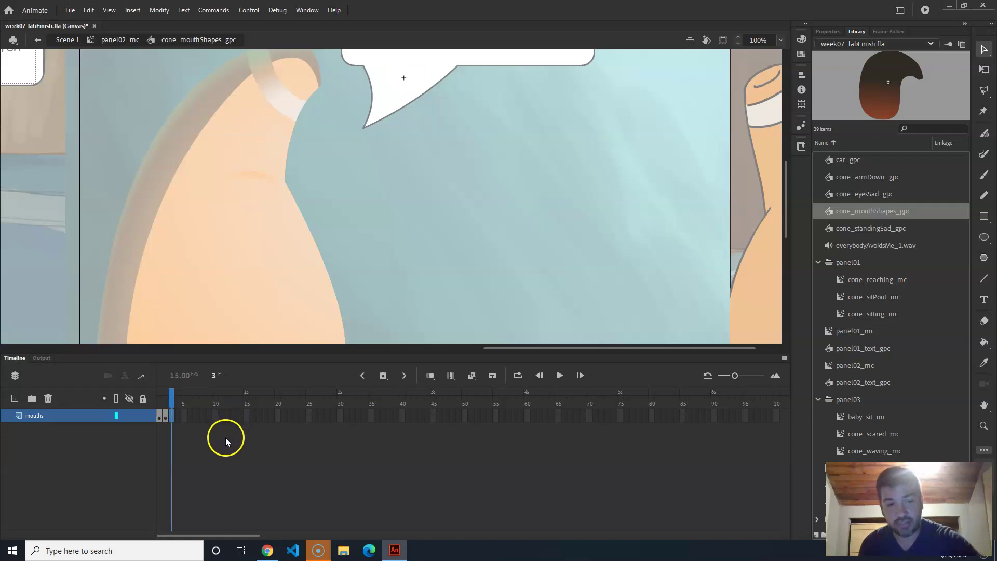
key(ctrl+shift+v)
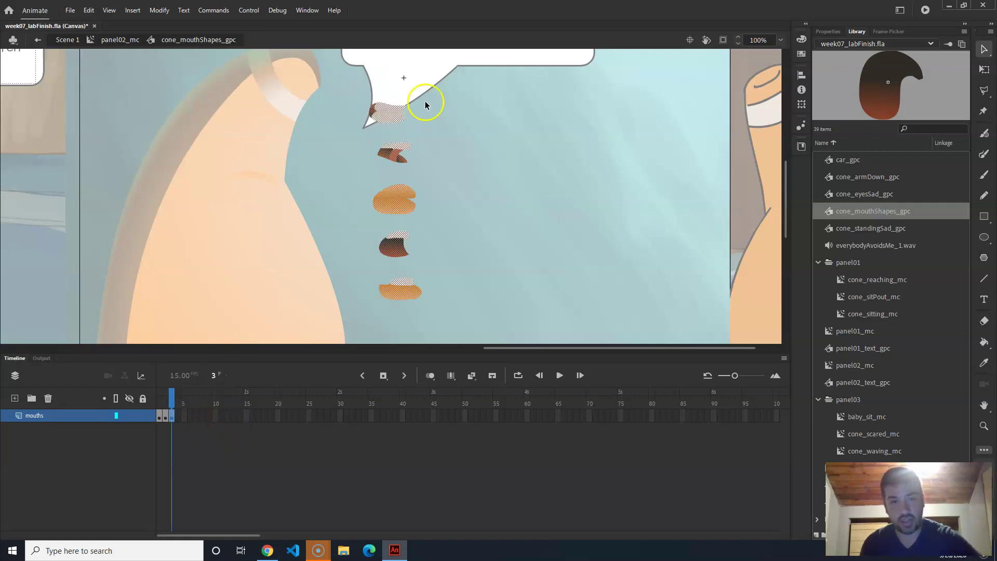
click(422, 121)
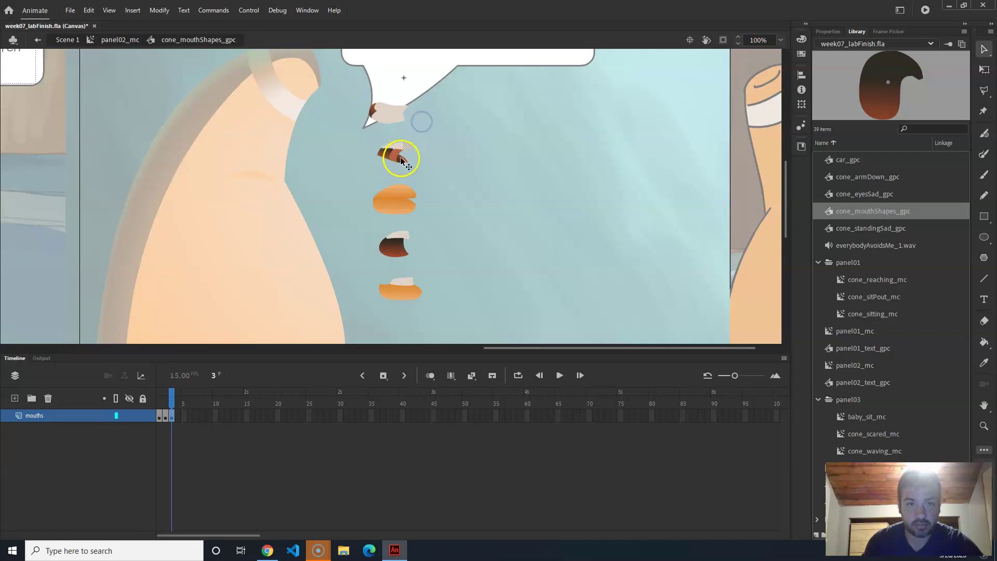
Centre the wide toothy mouth on the registration point in frame 3 and cut the four shapes below it
drag(457, 99, 235, 379)
drag(400, 153, 417, 118)
drag(489, 92, 310, 304)
key(Delete)
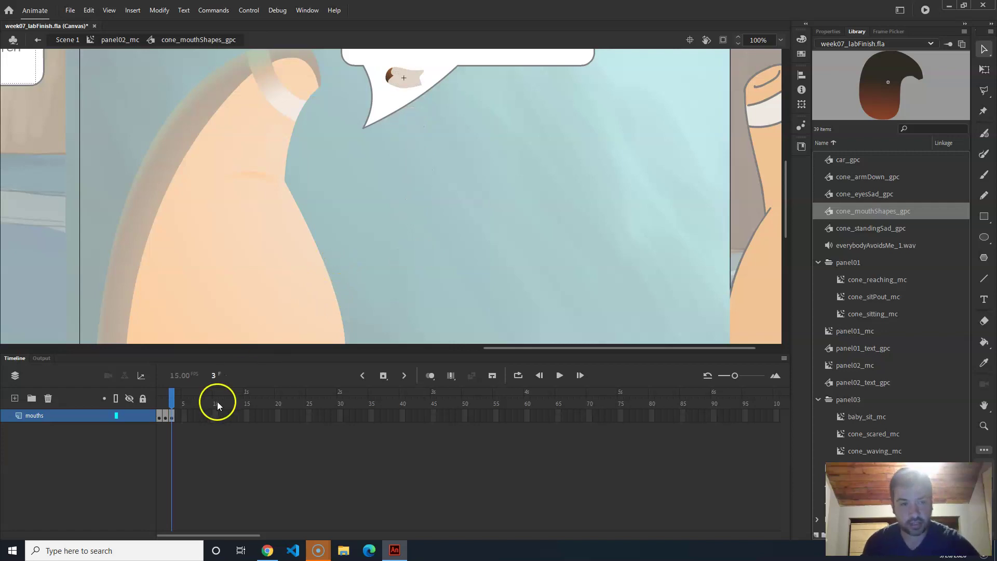
Insert a blank keyframe at frame 4 and paste the remaining four mouth shapes
click(180, 416)
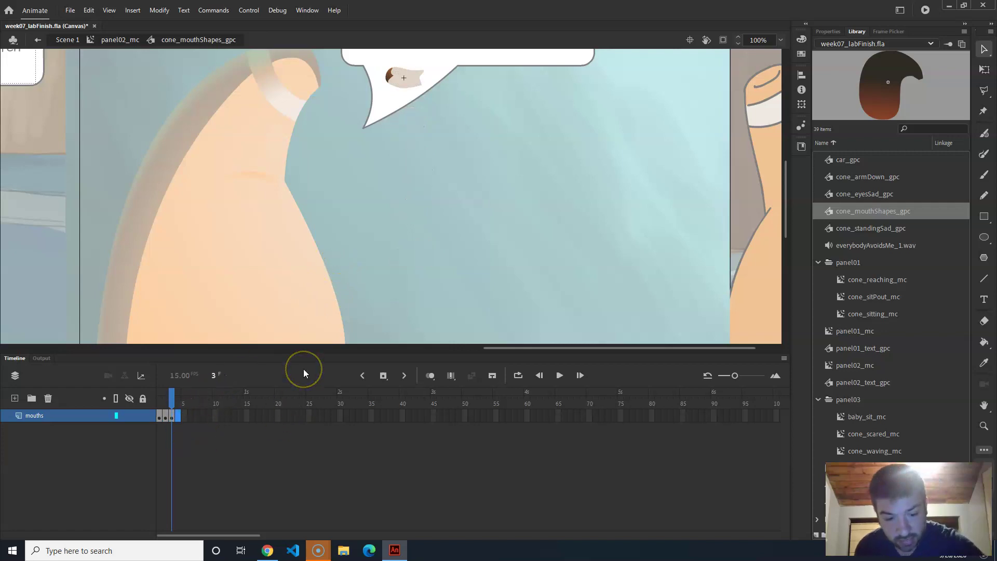
key(F7)
key(ctrl+v)
Centre the mouth with the visible tongue on the registration point in frame 4 and cut the three shapes below it
mouse_move(396, 137)
mouse_down()
mouse_move(392, 148)
mouse_move(403, 136)
mouse_up()
mouse_move(486, 113)
mouse_down()
mouse_move(299, 256)
mouse_move(318, 253)
mouse_up()
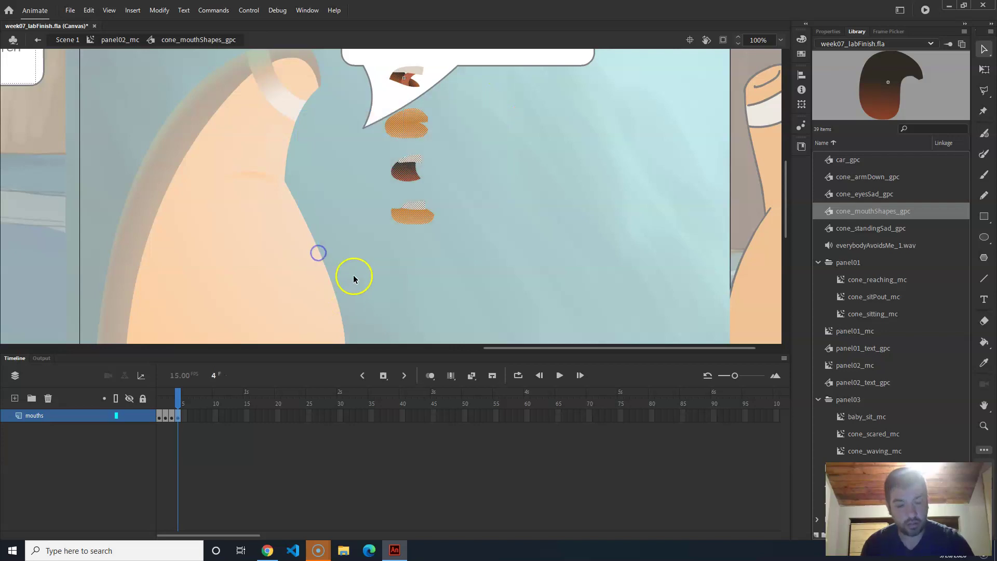
key(Delete)
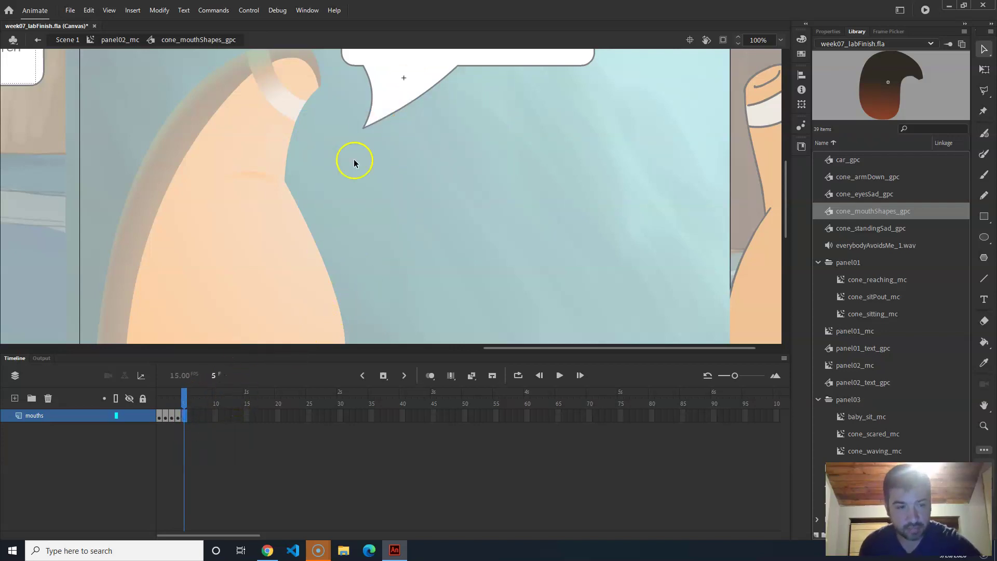
Paste the remaining shapes into a blank keyframe at frame 5, leaving only the closed orange lips centred on the registration point
key(ctrl+shift+v)
drag(398, 209, 409, 127)
click(502, 118)
drag(447, 97, 327, 229)
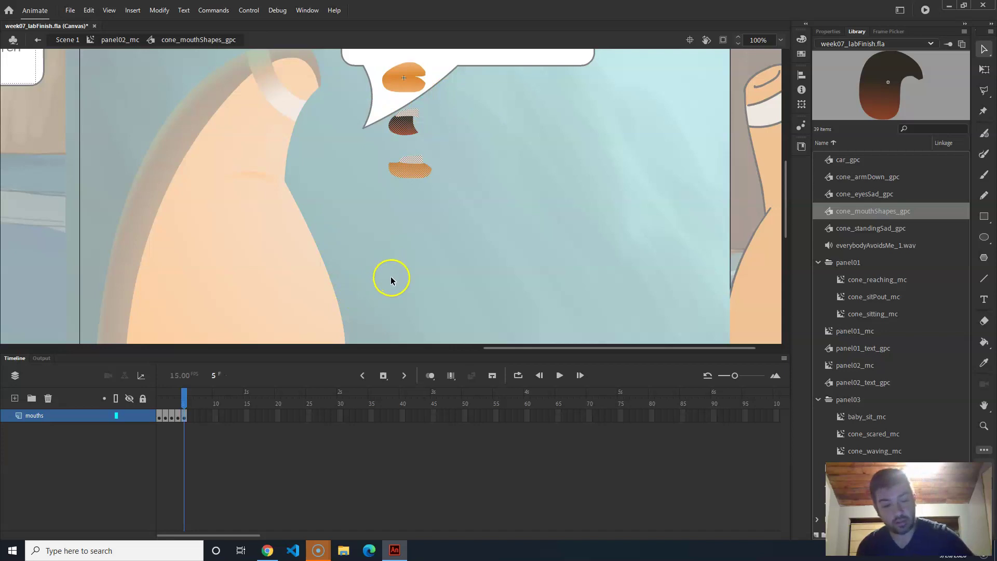
key(ctrl+x)
Paste the last two shapes into a blank keyframe at frame 6, leaving only the dark open mouth centred on the registration point
key(F7)
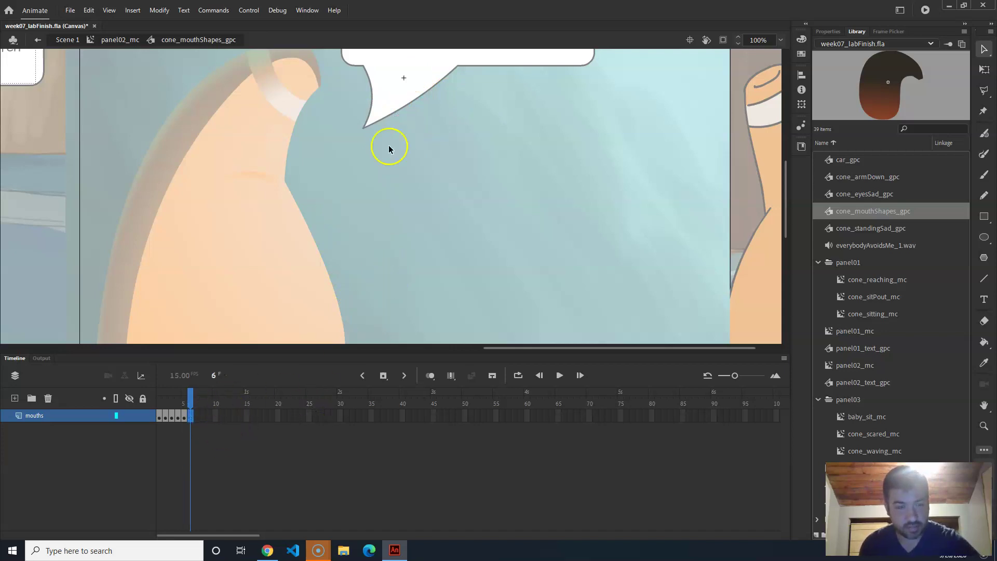
key(ctrl+v)
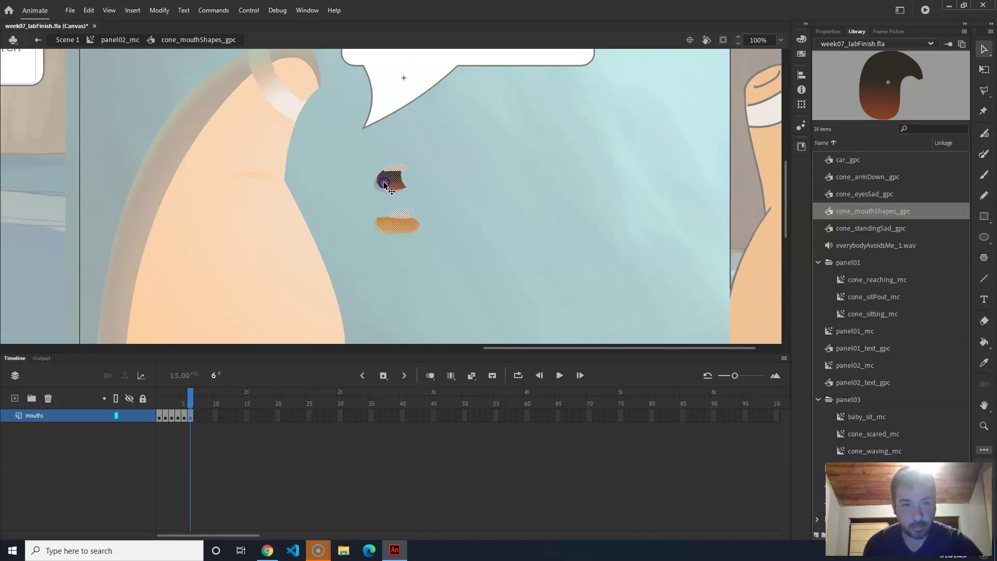
drag(385, 184, 396, 83)
drag(455, 103, 319, 185)
key(Delete)
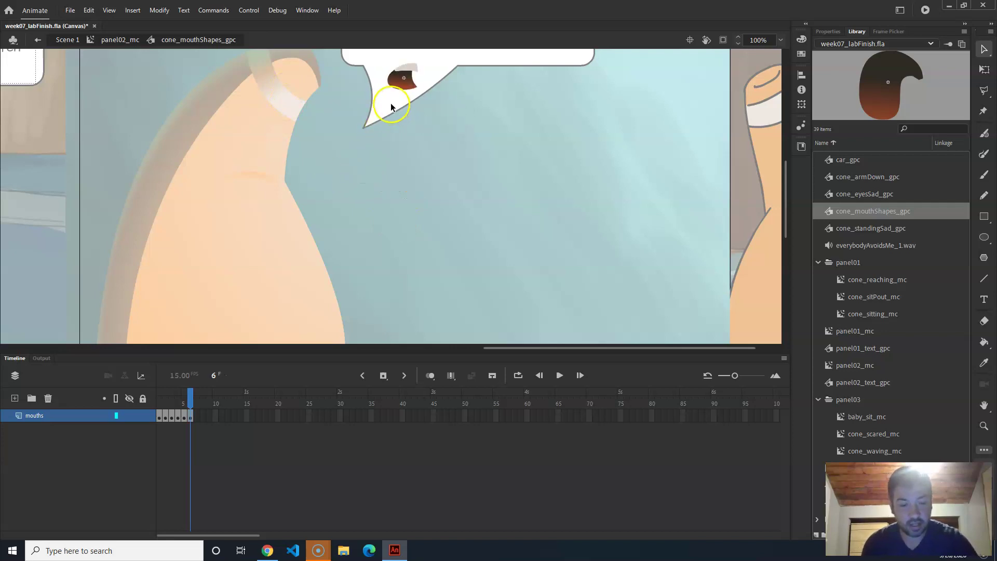
Paste the last mouth shape onto the registration point in a blank keyframe at frame 7, and add an empty keyframe at frame 8
key(F7)
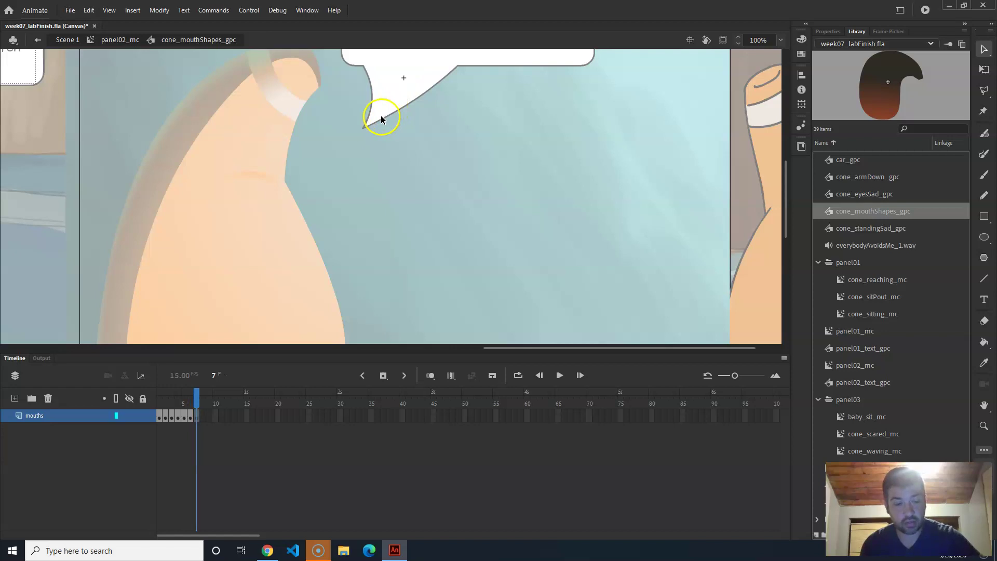
key(ctrl+v)
drag(396, 205, 405, 90)
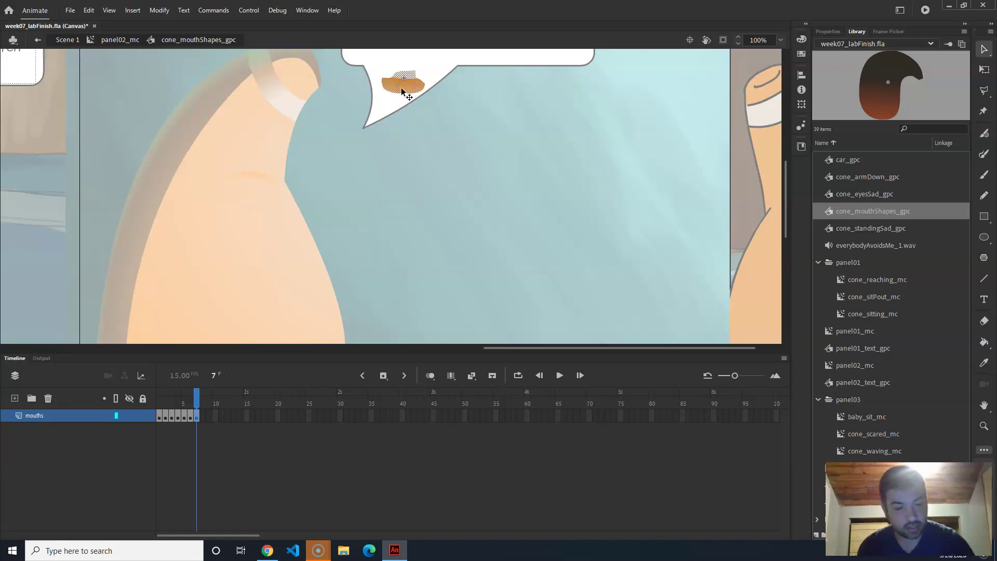
key(F7)
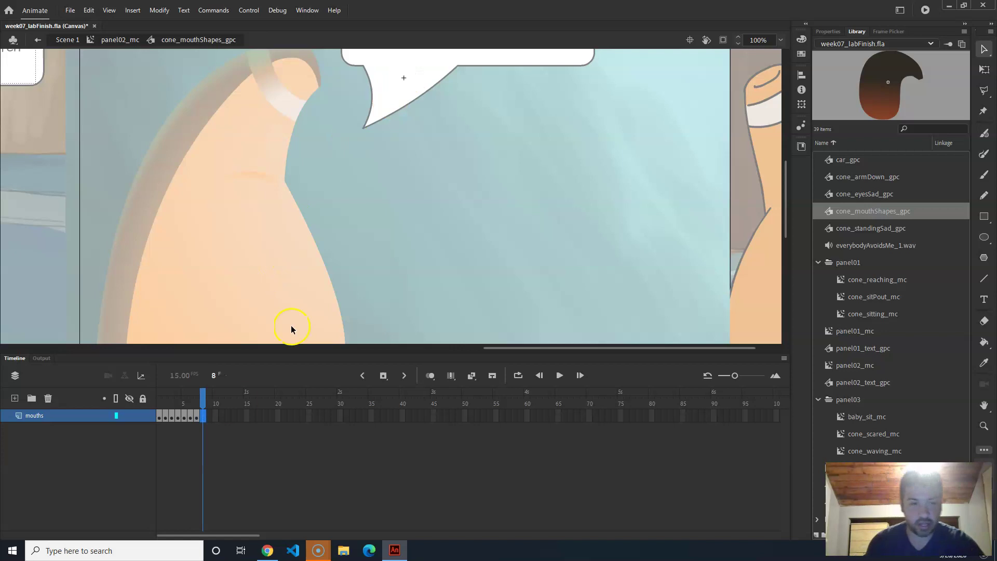
Review the mouth shapes frame by frame between frames 8 and 1, with the timeline frames enlarged
mouse_move(198, 400)
mouse_down()
mouse_move(177, 401)
mouse_move(202, 401)
mouse_up()
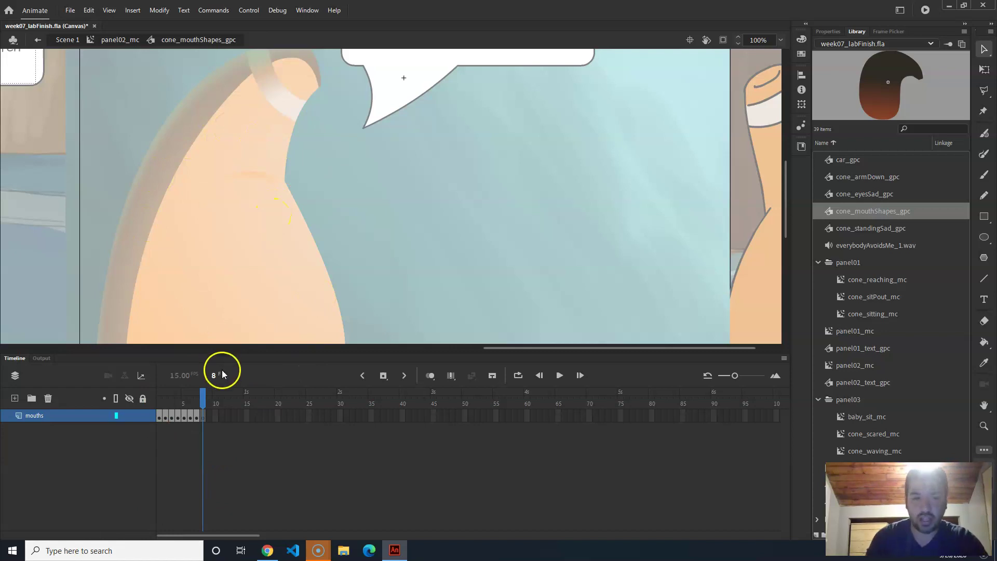
key(comma)
key(comma)
key(comma)
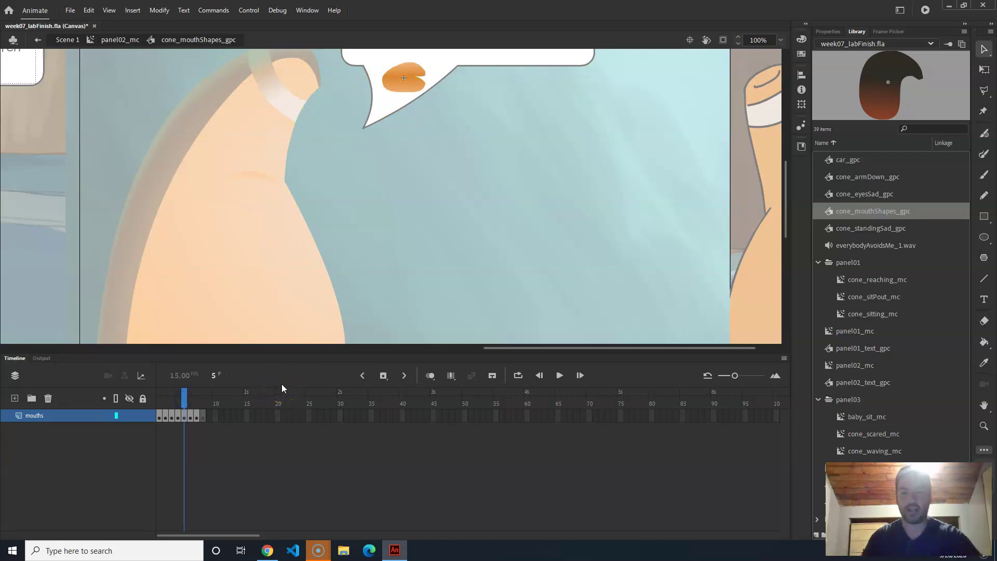
mouse_move(197, 394)
mouse_down()
mouse_move(209, 397)
mouse_move(157, 396)
mouse_move(206, 393)
mouse_up()
click(178, 397)
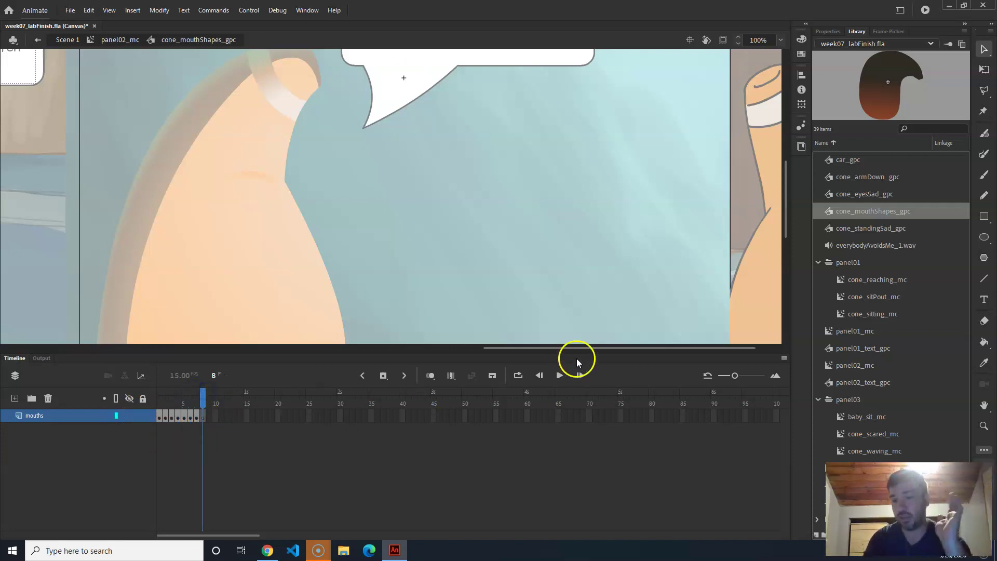
click(777, 378)
click(778, 378)
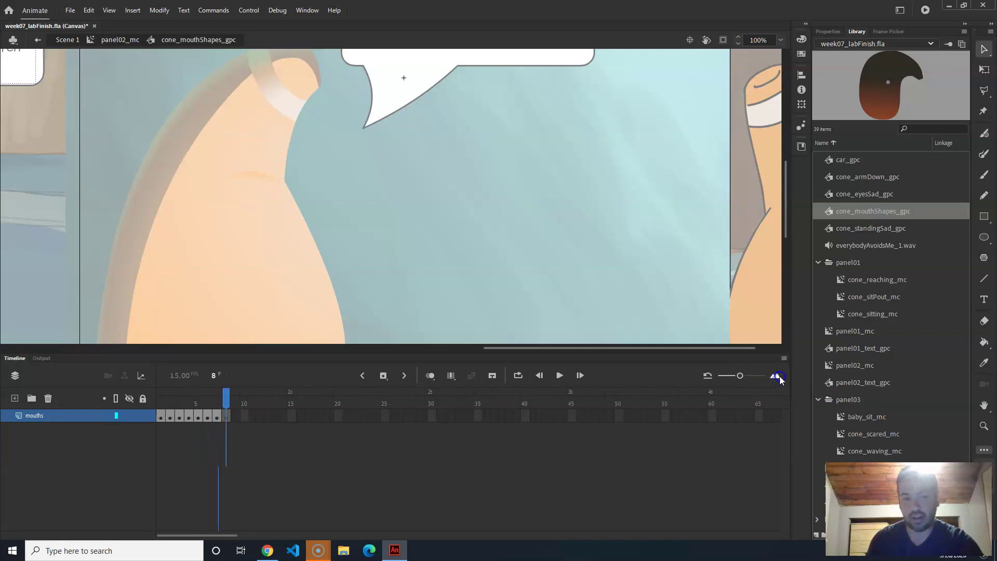
drag(292, 407, 164, 398)
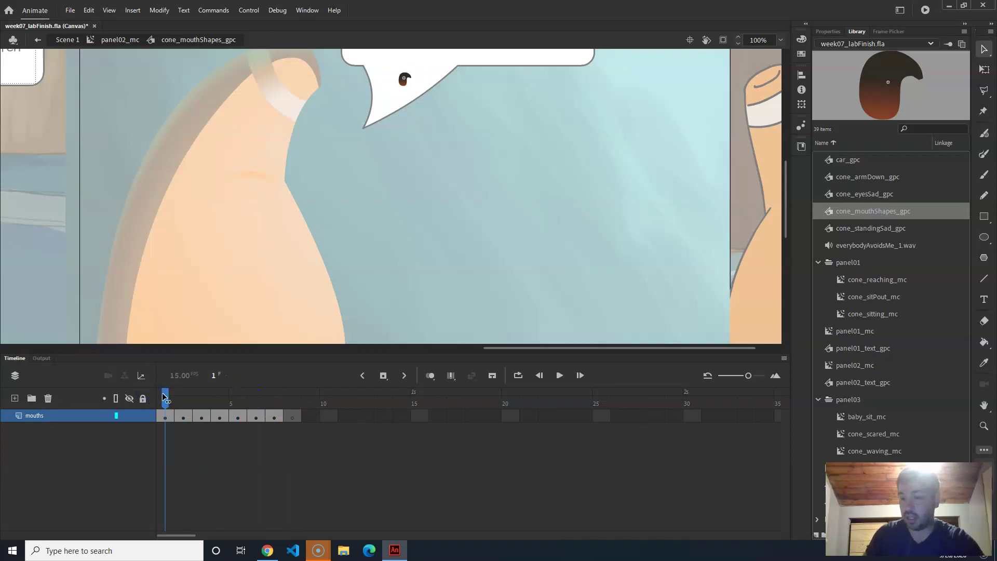
Label keyframe 1 of the mouths layer "oo" and keyframe 2 "ar" in the frame properties
click(165, 416)
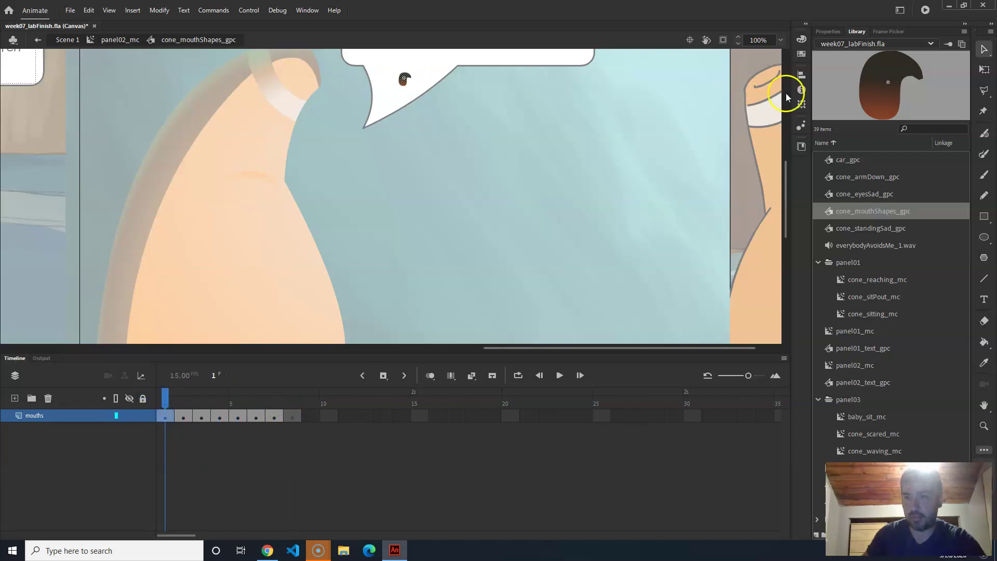
click(831, 32)
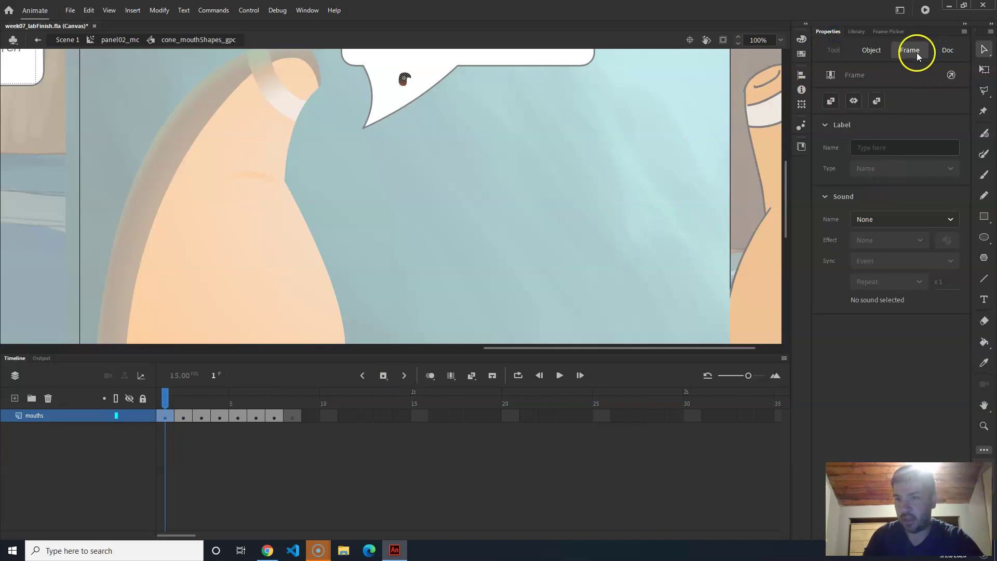
click(880, 147)
text(oo)
key(Return)
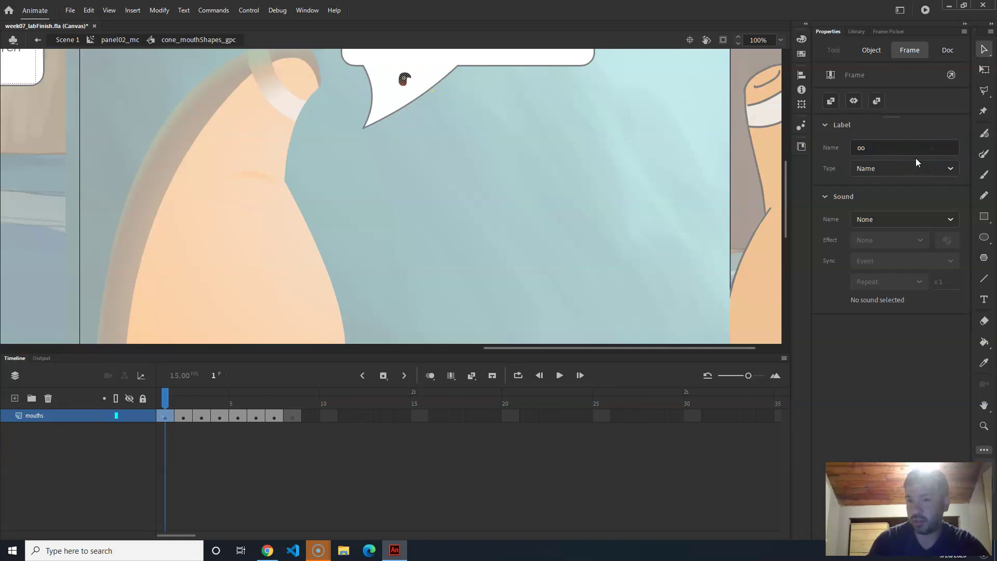
click(184, 415)
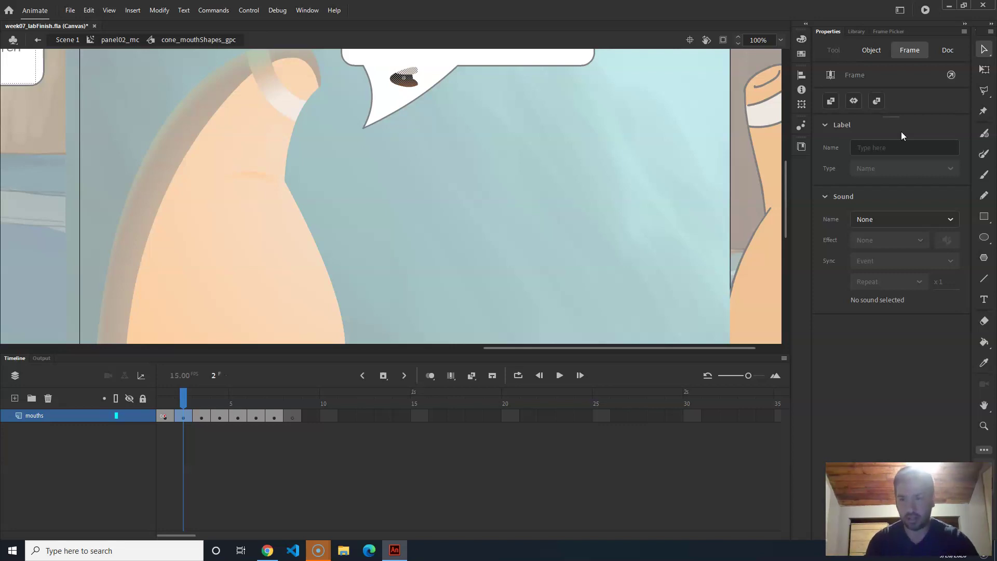
click(892, 147)
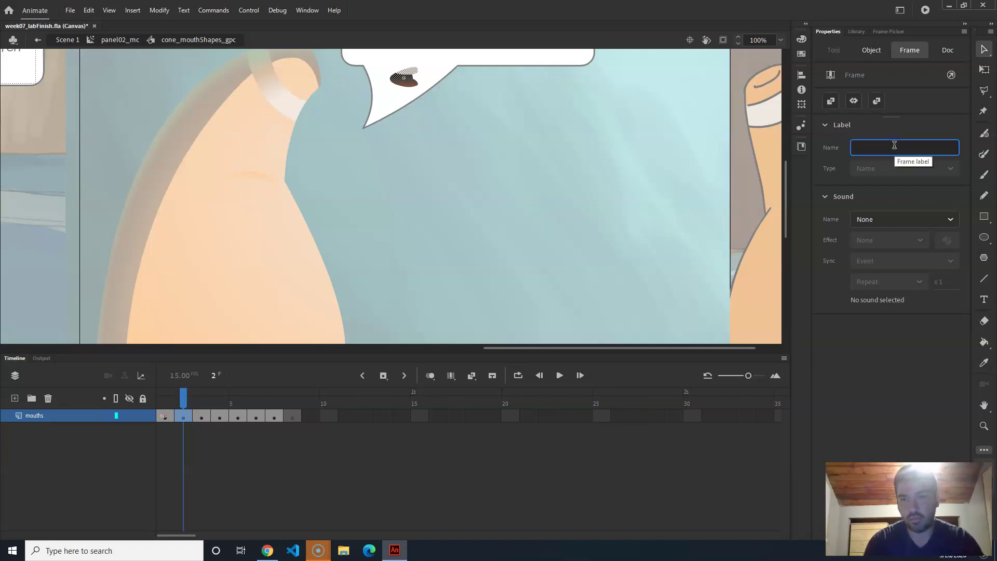
text(ar)
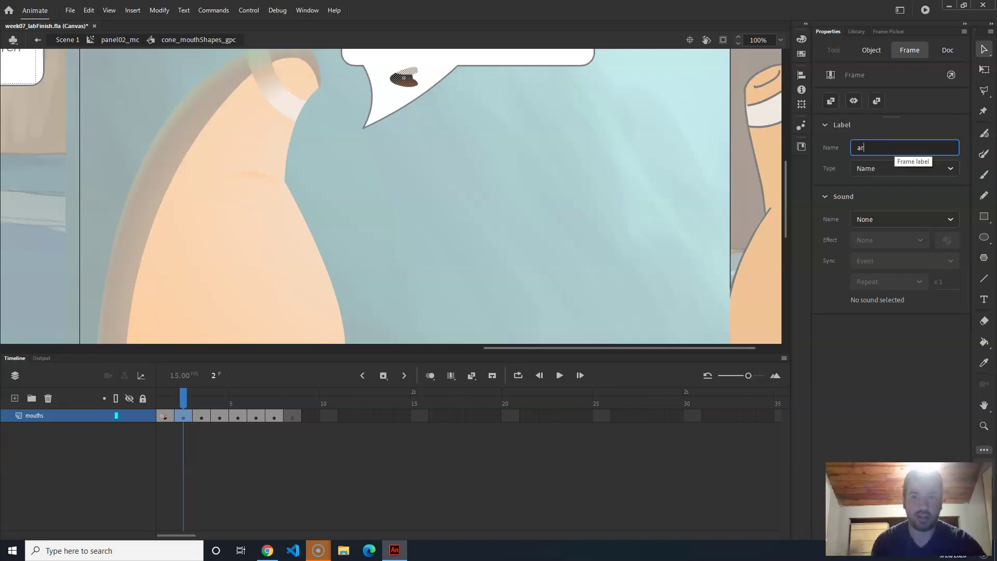
key(Return)
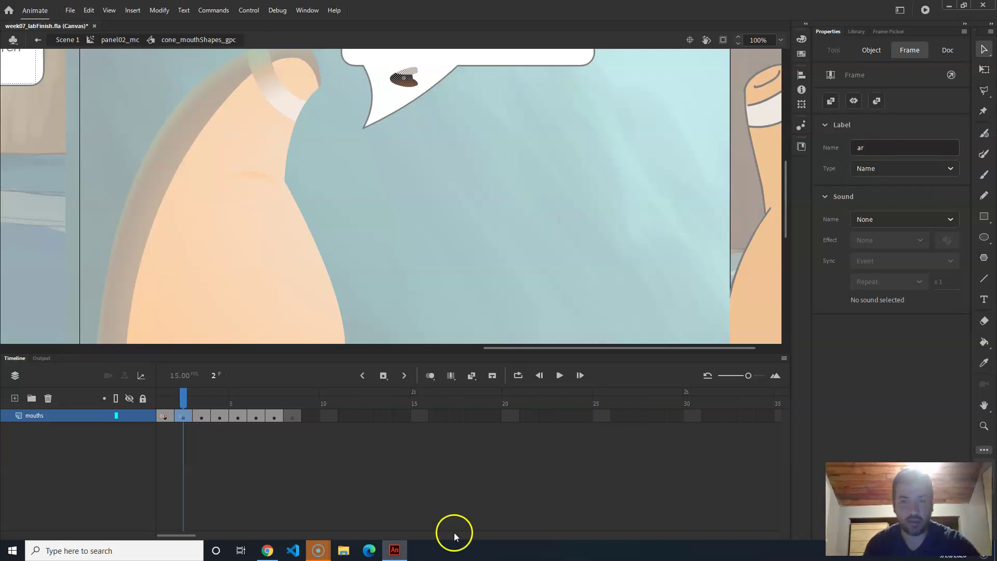
Label keyframe 3 of the mouths layer "ee" and keyframe 4 "th"
click(203, 416)
click(913, 147)
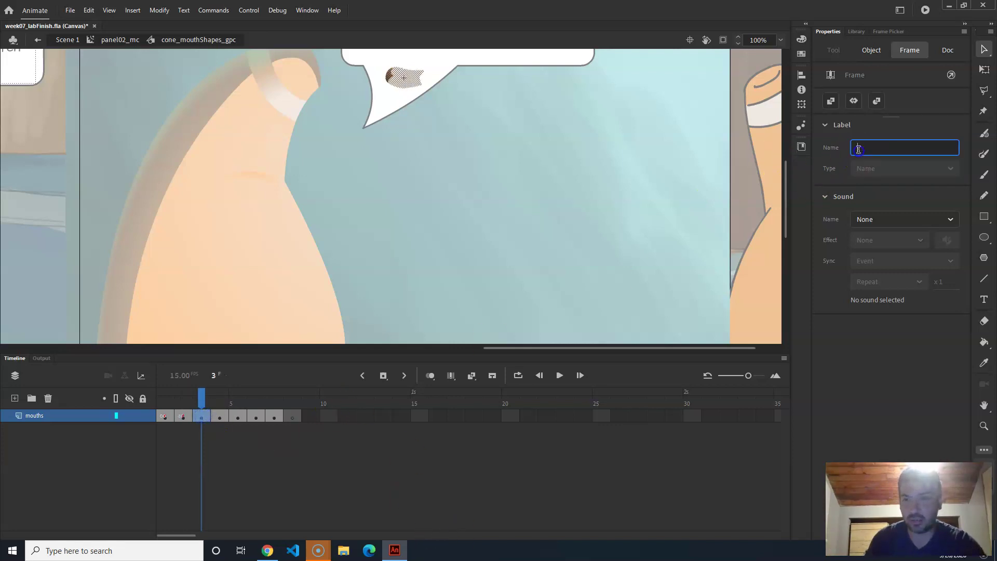
text(ee)
key(Return)
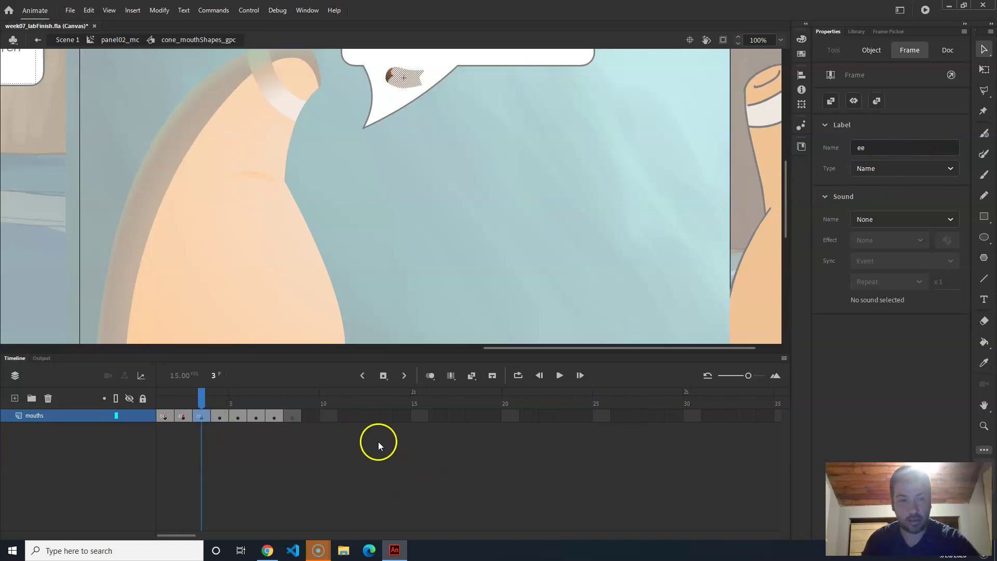
click(220, 416)
click(876, 146)
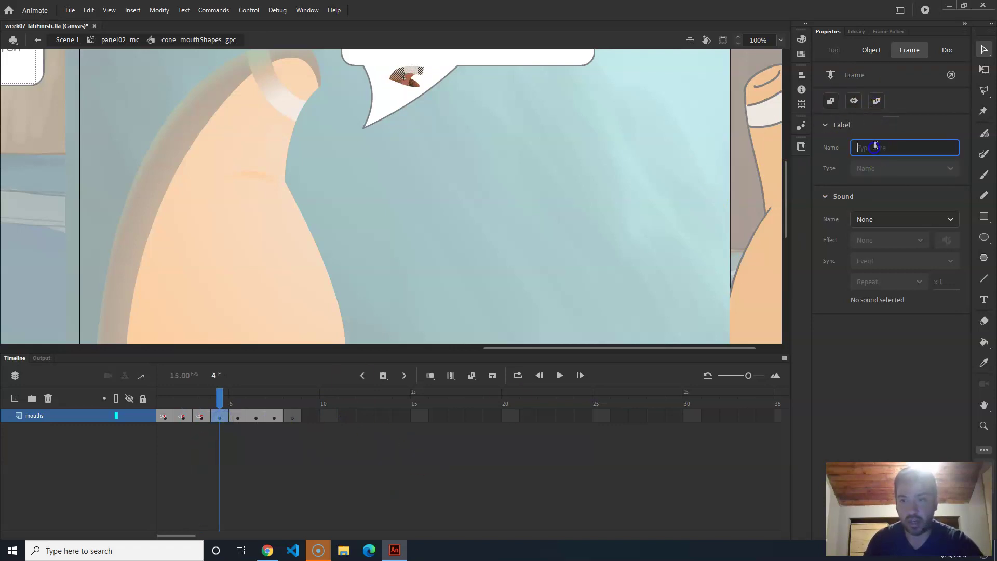
text(th)
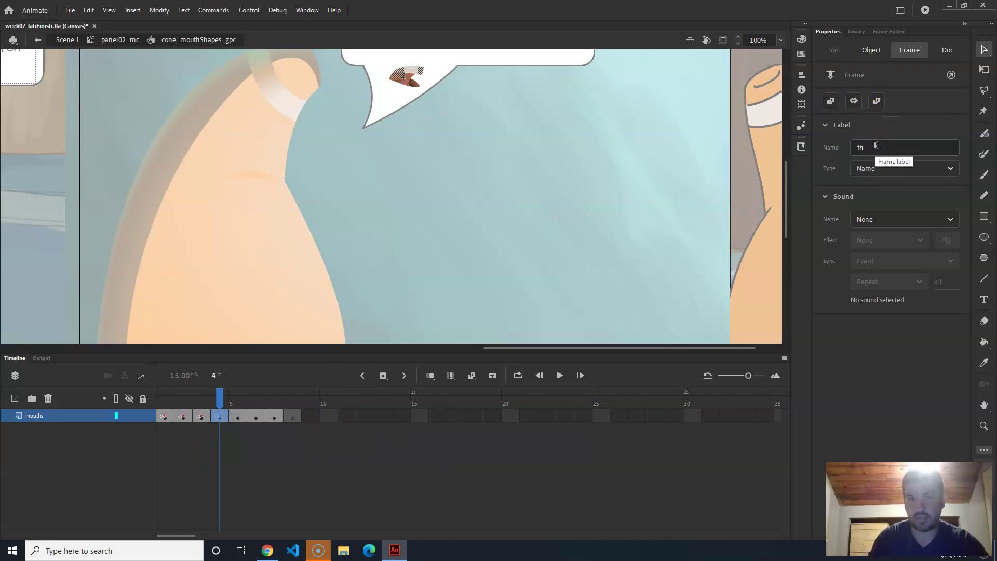
key(Return)
Label the closed-lips keyframe 5 "mm" and the open-mouth keyframe 6 "ah"
click(238, 417)
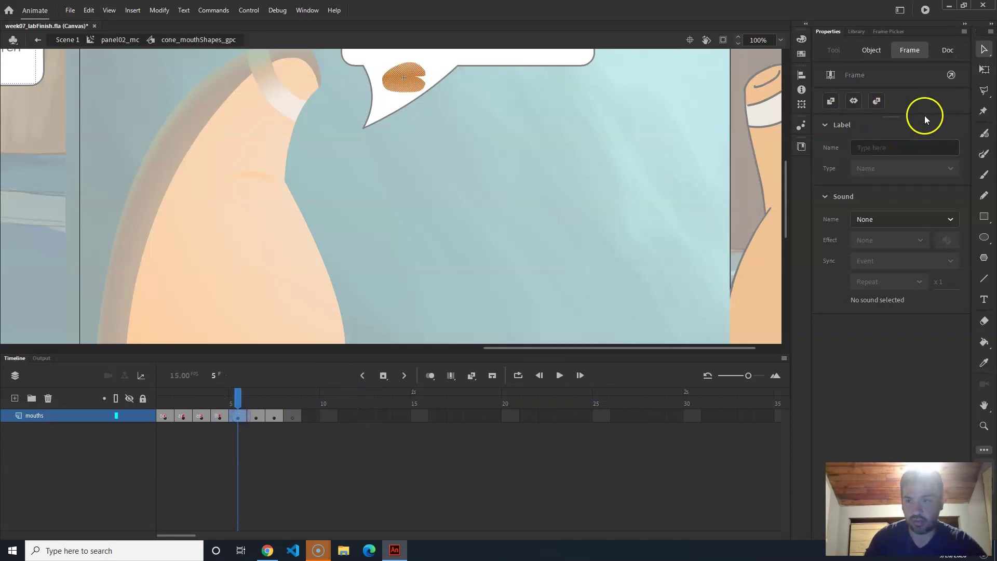
click(892, 146)
text(mm)
key(Return)
click(256, 415)
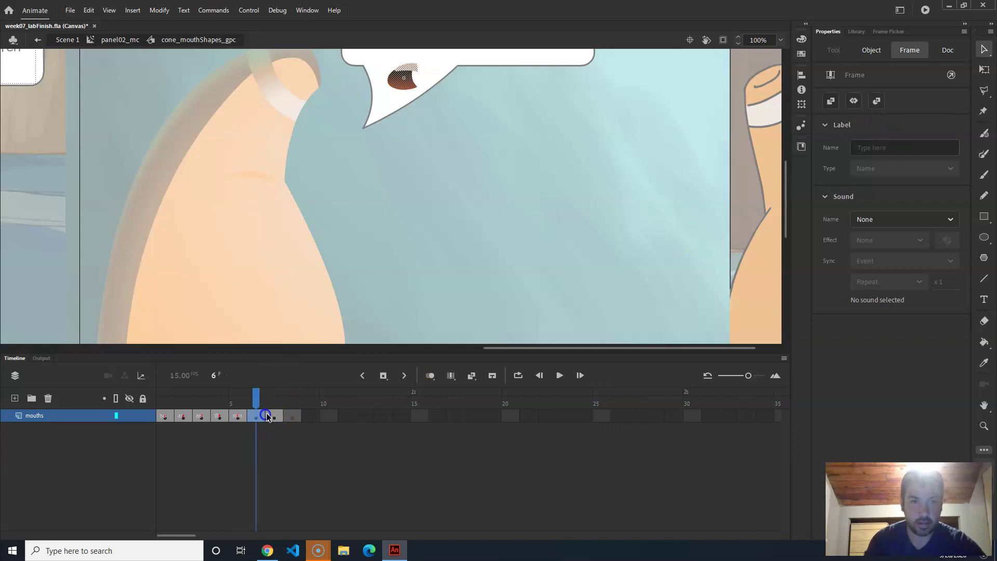
click(870, 149)
text(ah)
key(Return)
Label the last mouth shape at keyframe 7 "f" and the empty keyframe 8 "blank"
click(274, 415)
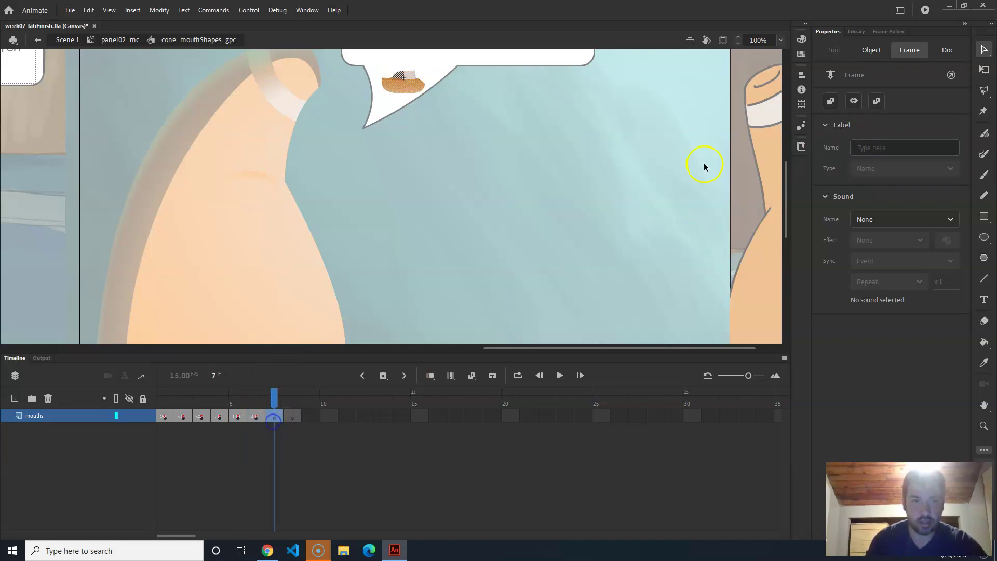
click(884, 148)
text(f)
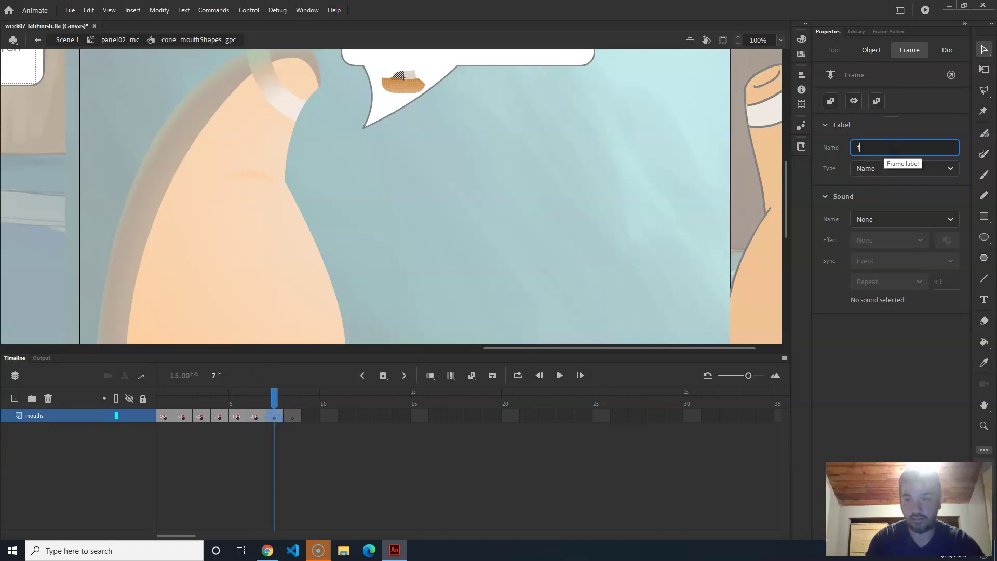
key(Return)
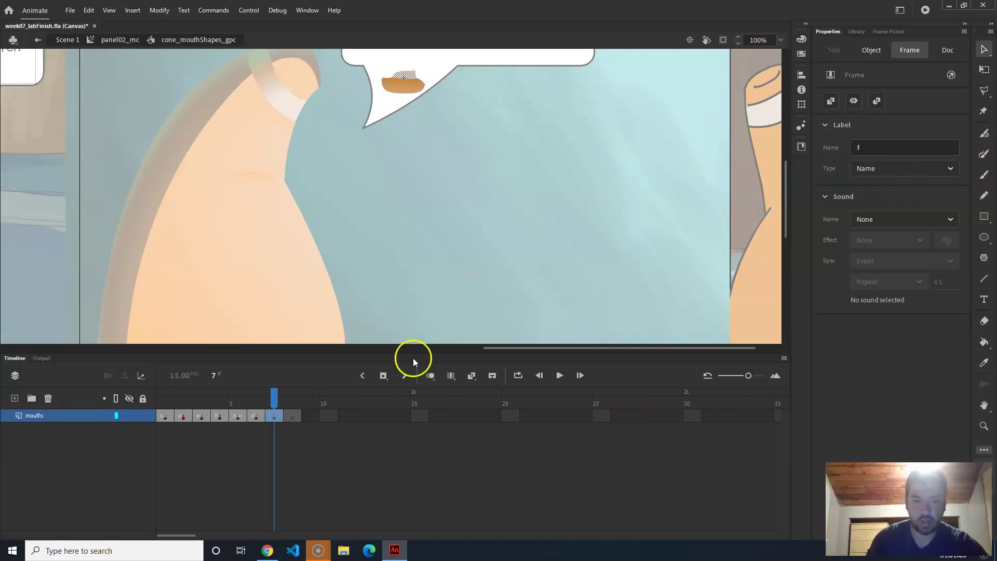
click(293, 415)
click(915, 148)
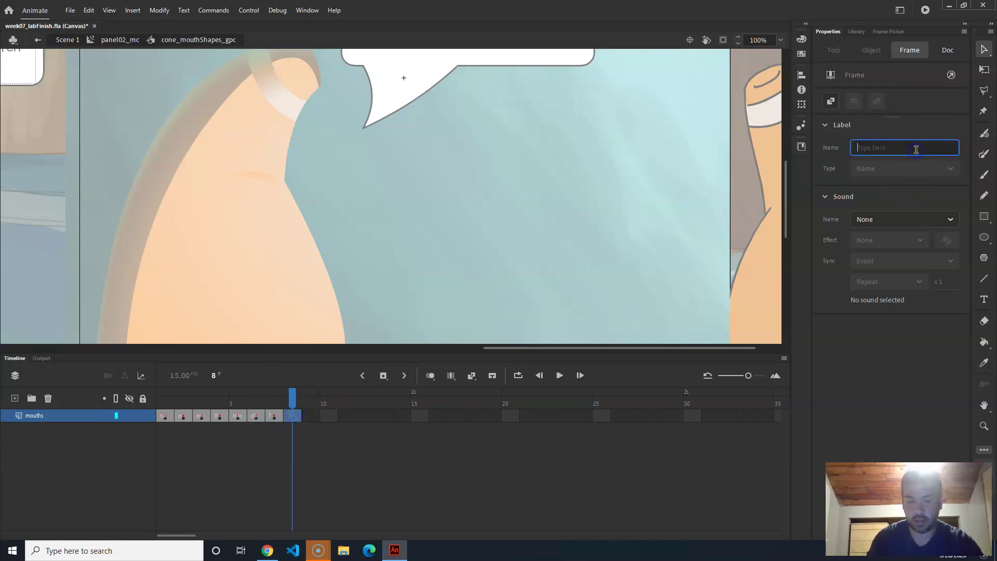
text(blank)
key(Return)
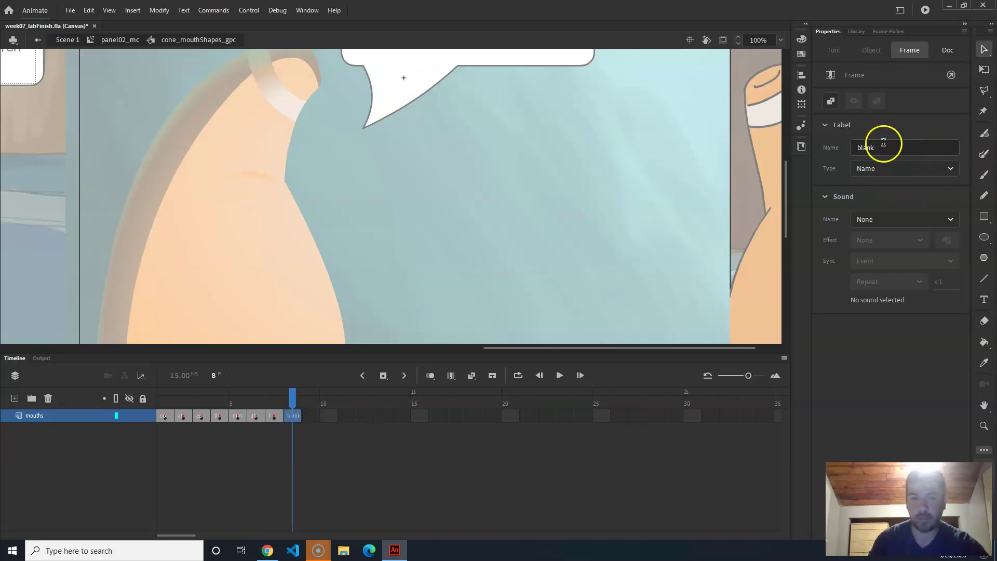
Leave the cone_mouthShapes_gpc symbol and return to the panel02_mc timeline
drag(271, 403, 100, 383)
click(115, 293)
click(119, 40)
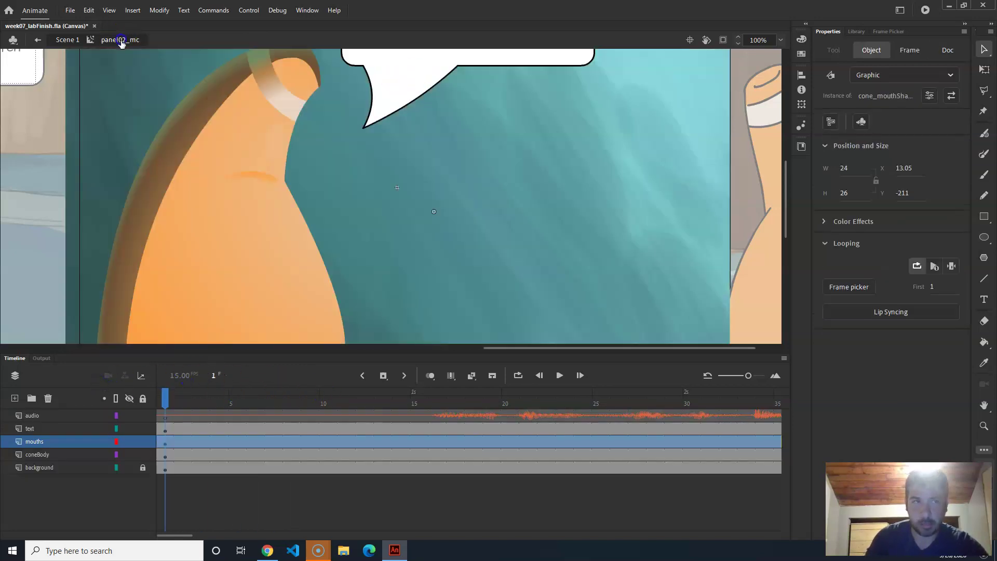
Examine the opening frames of panel02_mc for the mouth instance's position relative to the cone
scroll(365, 205, left, 5)
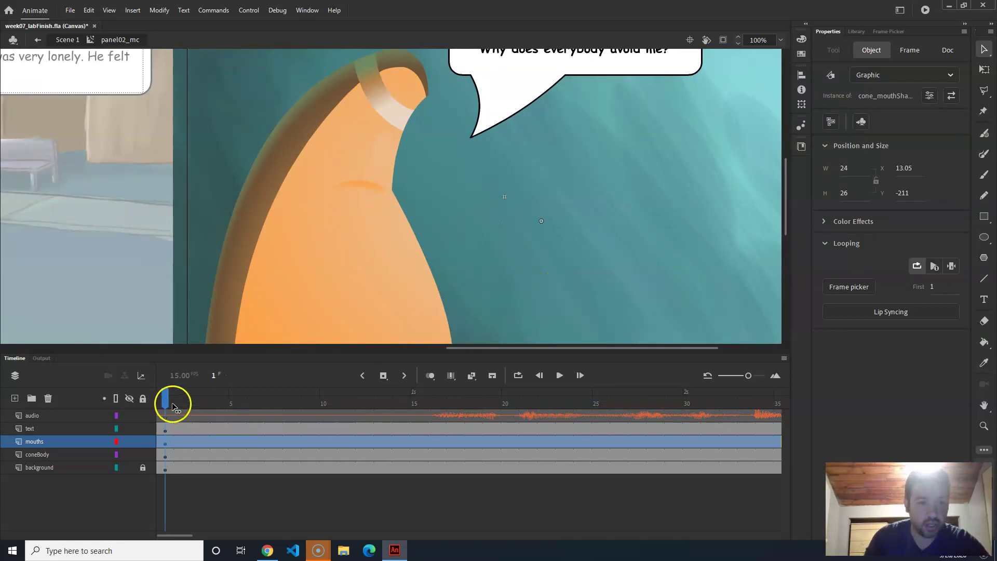
click(201, 404)
drag(376, 409, 165, 407)
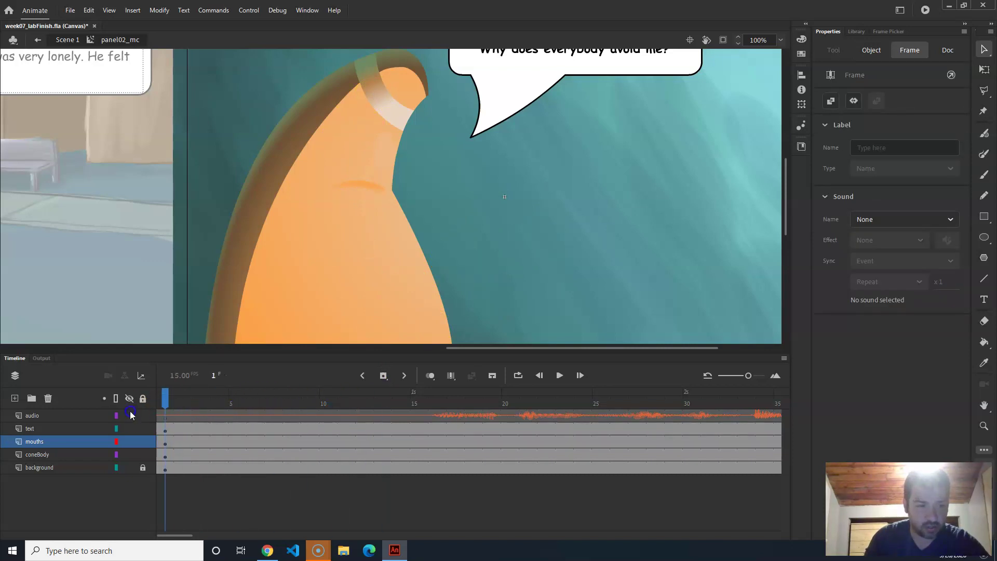
click(166, 443)
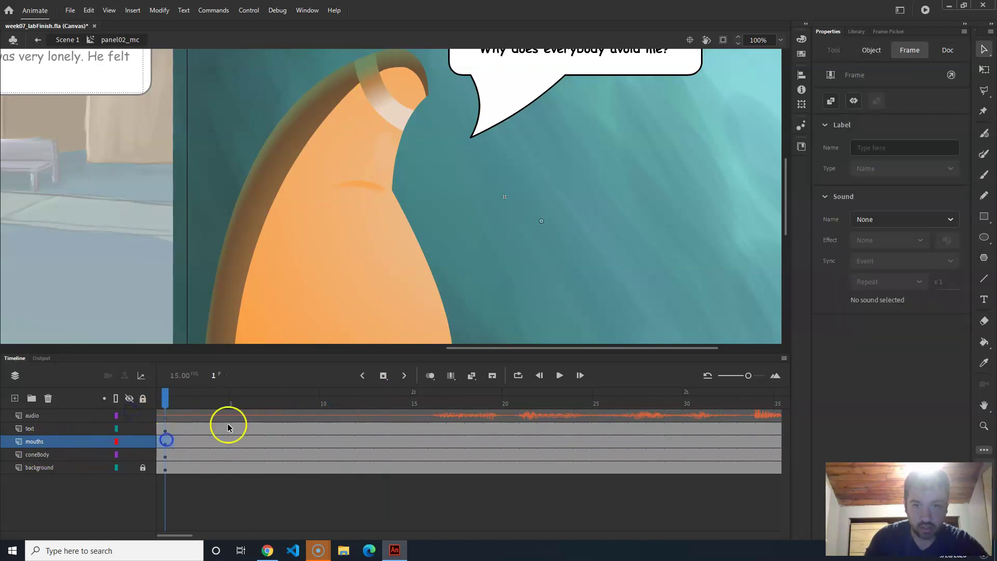
drag(192, 404, 147, 403)
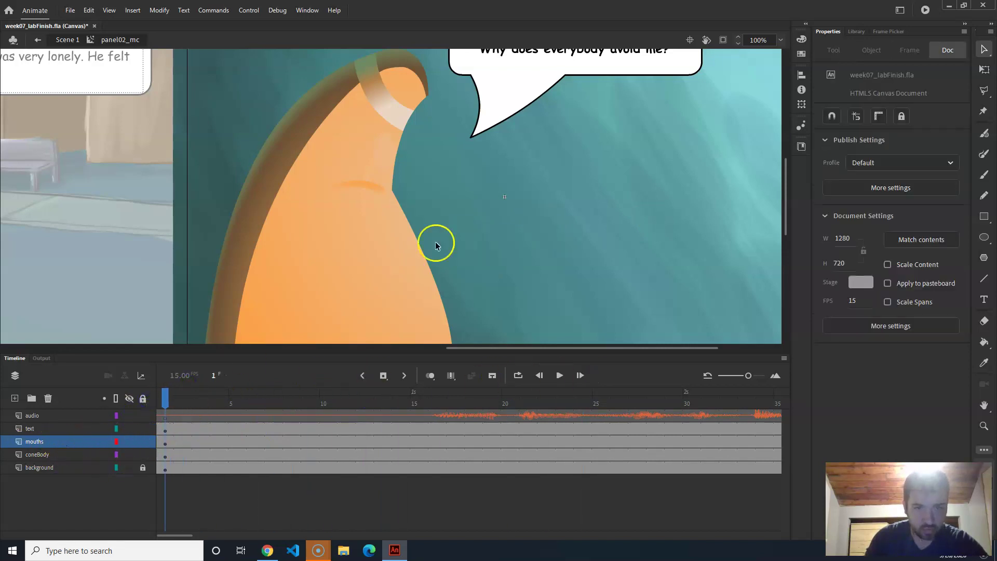
scroll(553, 173, down, 1)
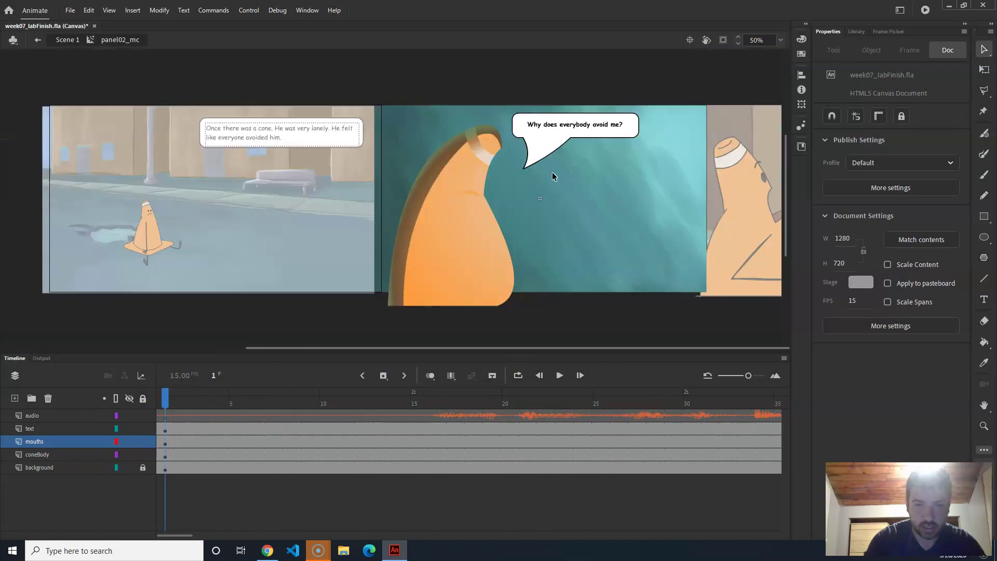
click(183, 399)
drag(182, 398, 145, 398)
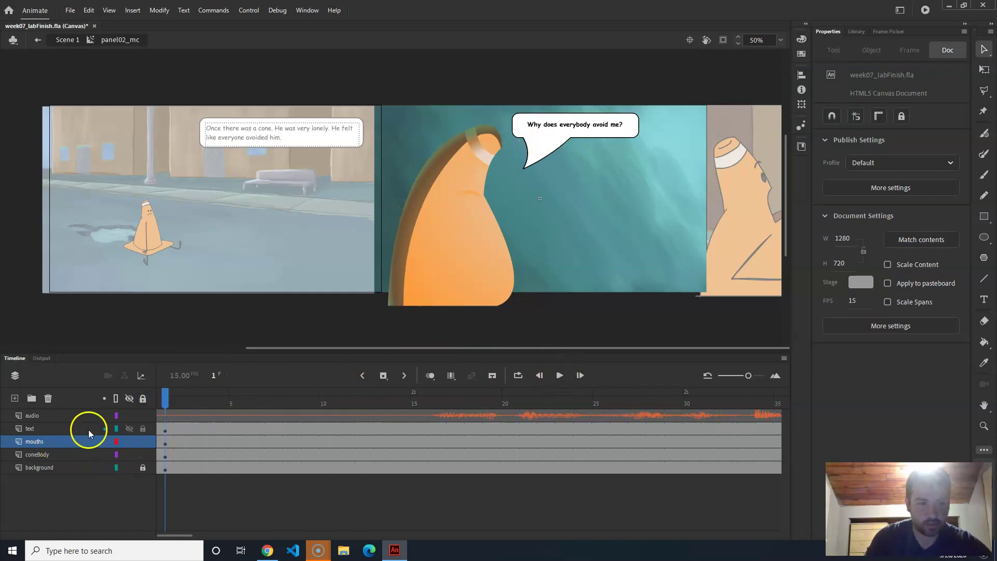
Delete the misplaced mouth instance from frame 1 of the mouths layer
click(60, 430)
click(65, 442)
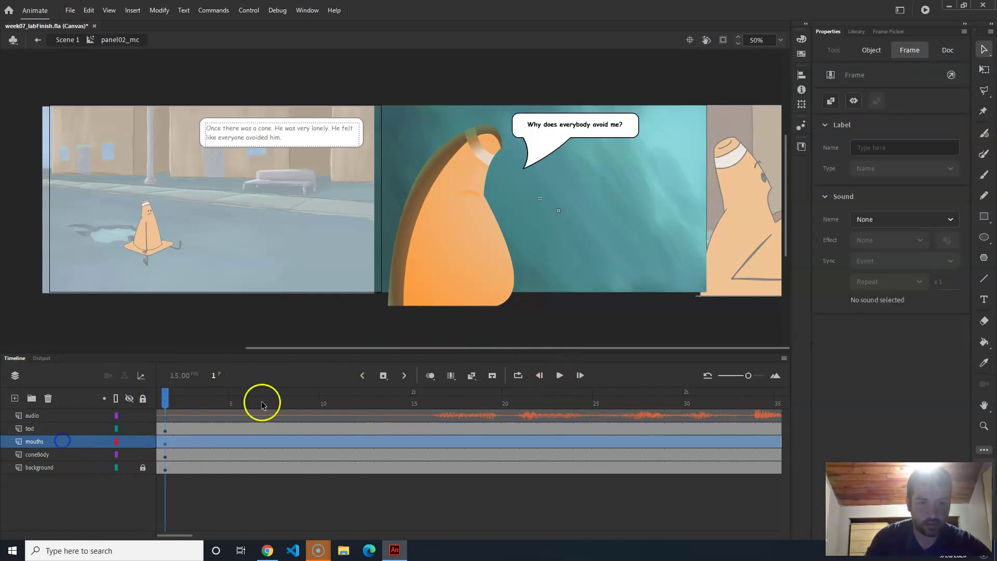
click(413, 303)
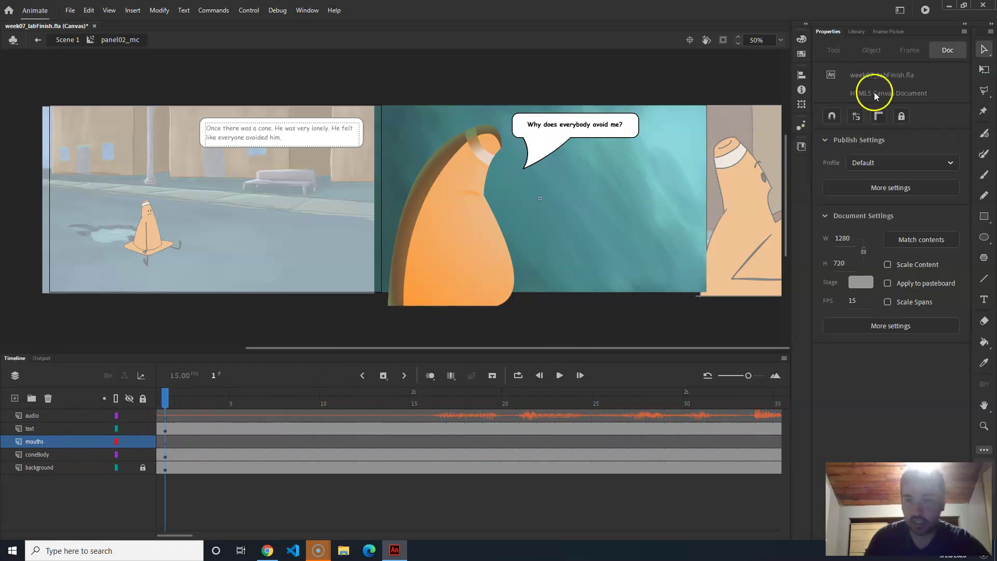
Place cone_mouthShapes_gpc from the library on the mouths layer, positioned over the cone's painted mouth line
click(857, 32)
drag(851, 213, 483, 207)
key(ctrl+=)
key(ctrl+=)
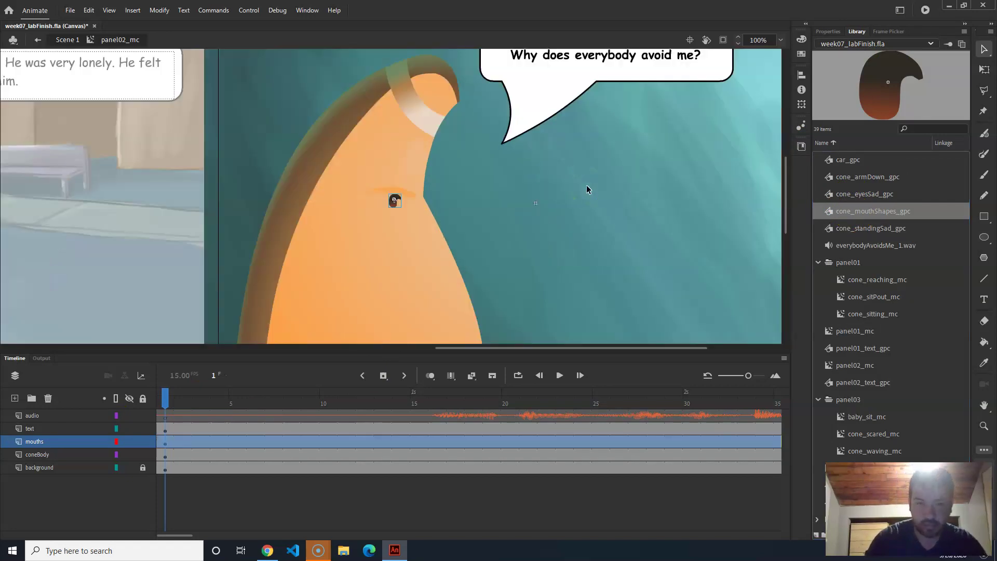
drag(393, 204, 395, 168)
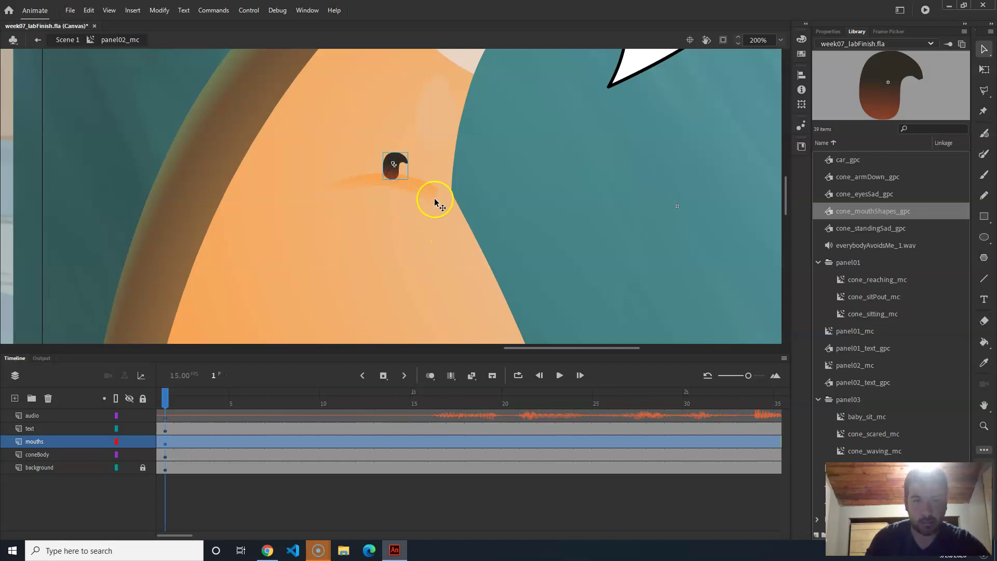
Move the mouth instance off the cone onto the teal background beside it, exposing the painted mouth line
click(391, 176)
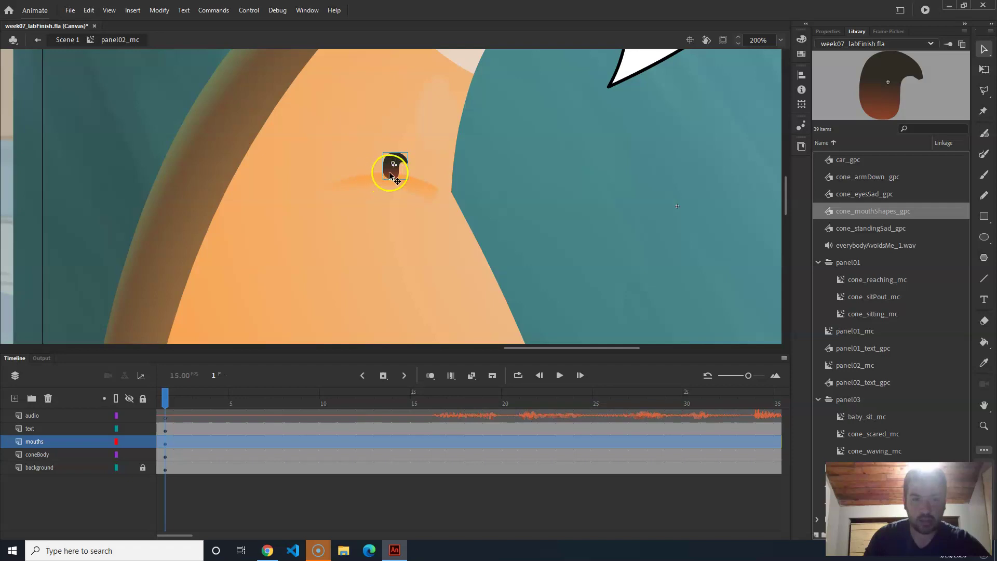
drag(391, 175, 649, 200)
click(653, 190)
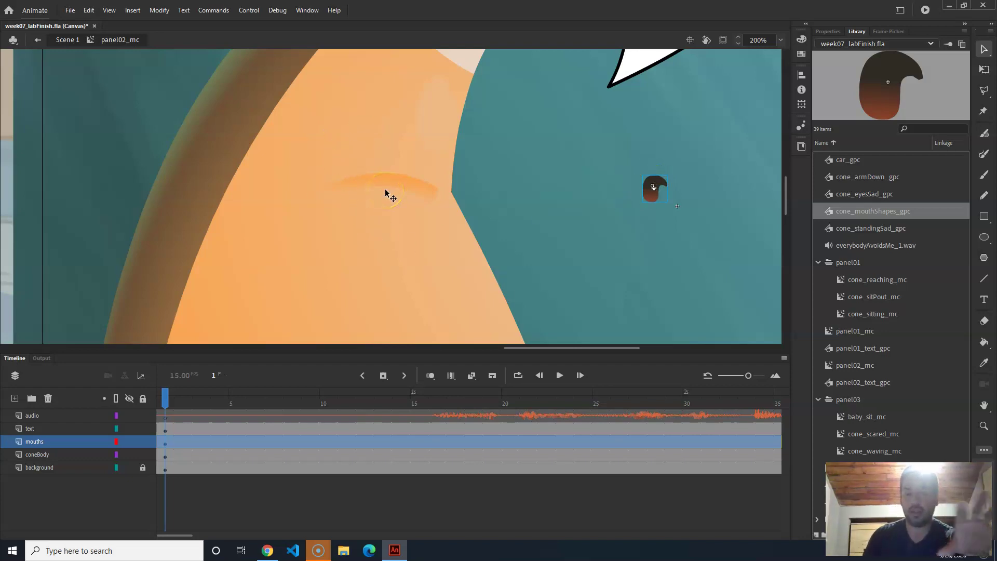
Open the cone body symbol cone_standingSad_gpc for editing and compare its two frames
click(358, 177)
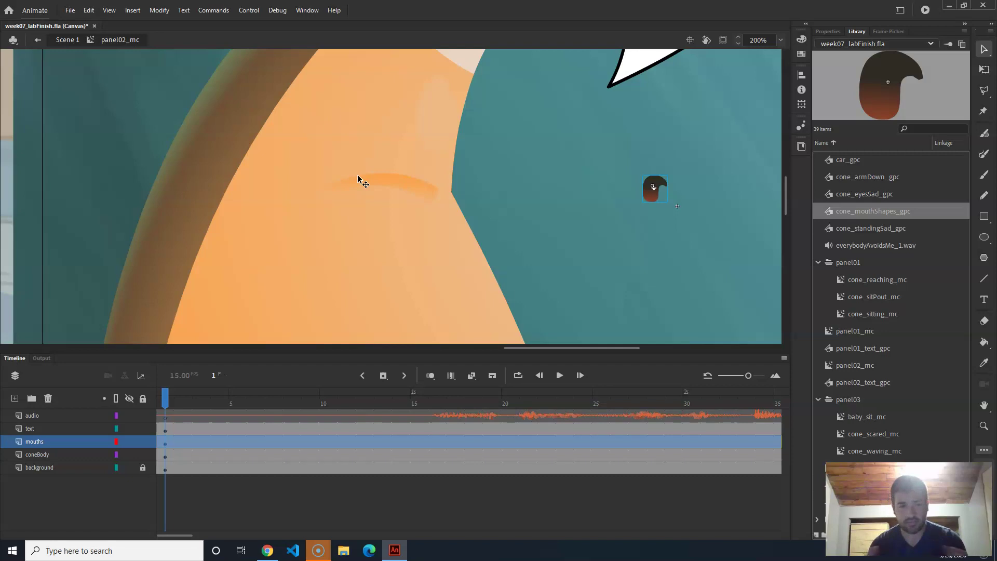
click(356, 175)
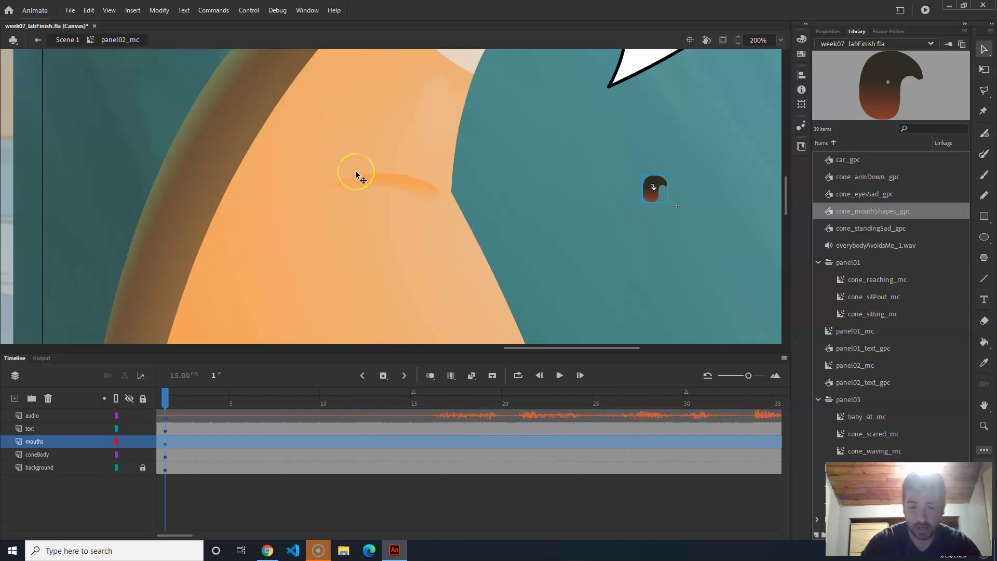
key(ctrl+minus)
mouse_move(384, 172)
mouse_down()
mouse_move(396, 167)
mouse_move(397, 266)
mouse_up()
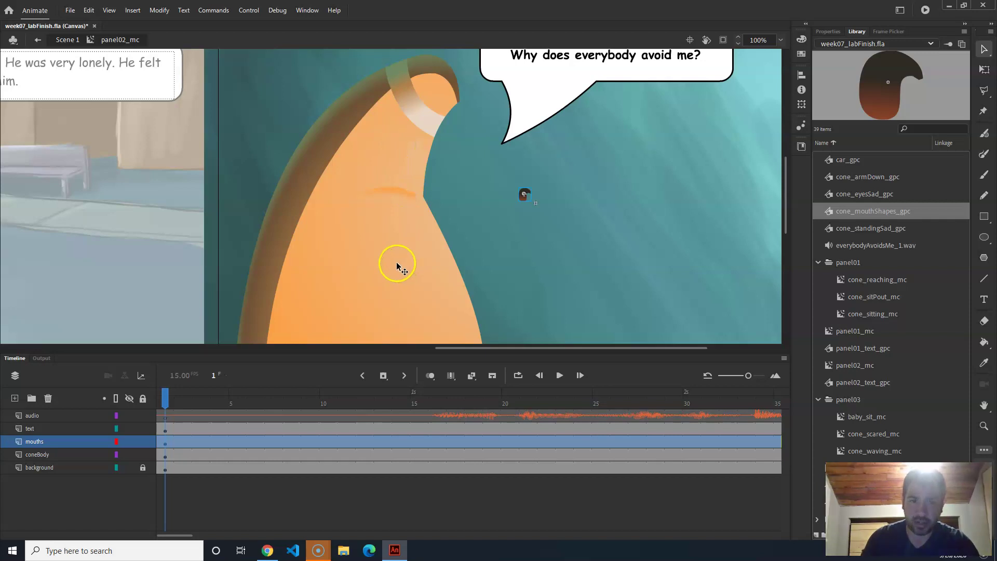
double_click(397, 266)
mouse_move(174, 400)
mouse_down()
mouse_move(217, 402)
mouse_move(142, 406)
mouse_move(218, 397)
mouse_move(162, 399)
mouse_up()
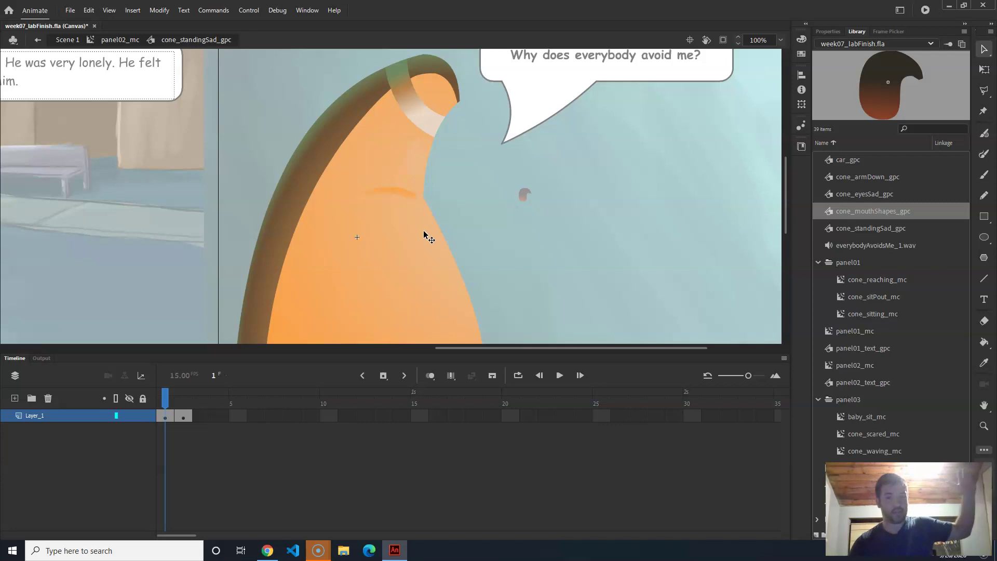
Return to panel02_mc and, at frame 18 of coneBody, switch the cone to pose 2 with a new keyframe
click(396, 180)
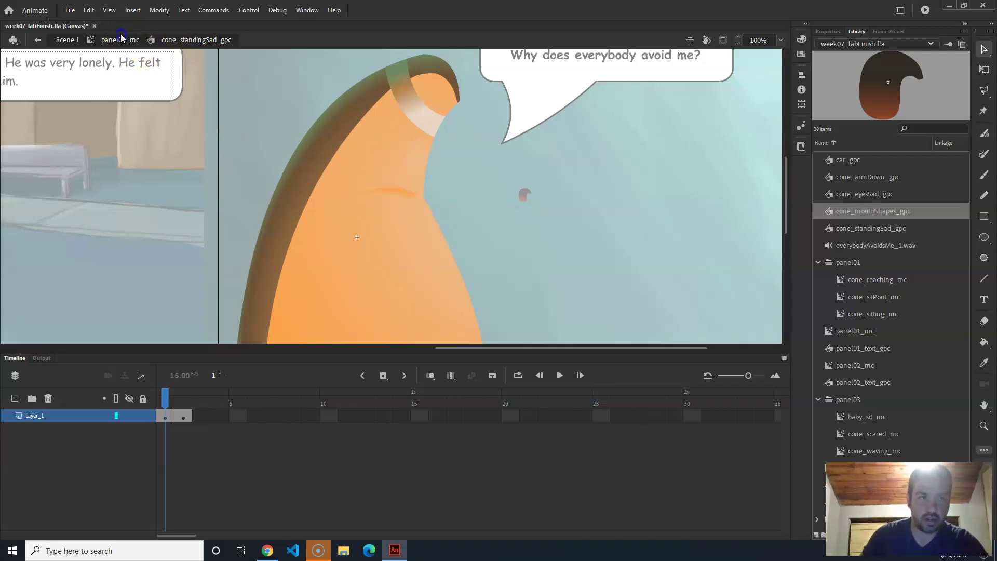
click(125, 39)
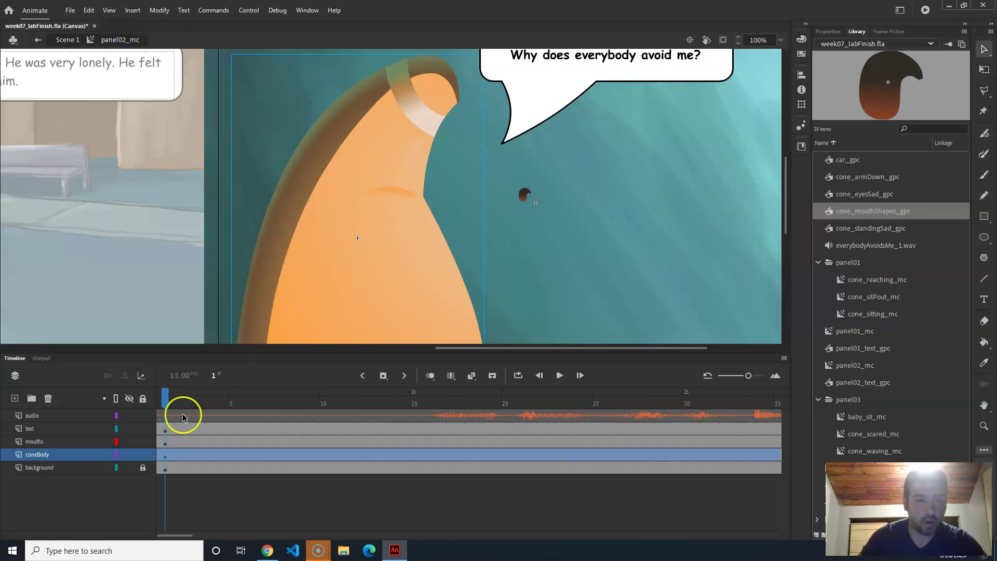
drag(164, 400, 478, 426)
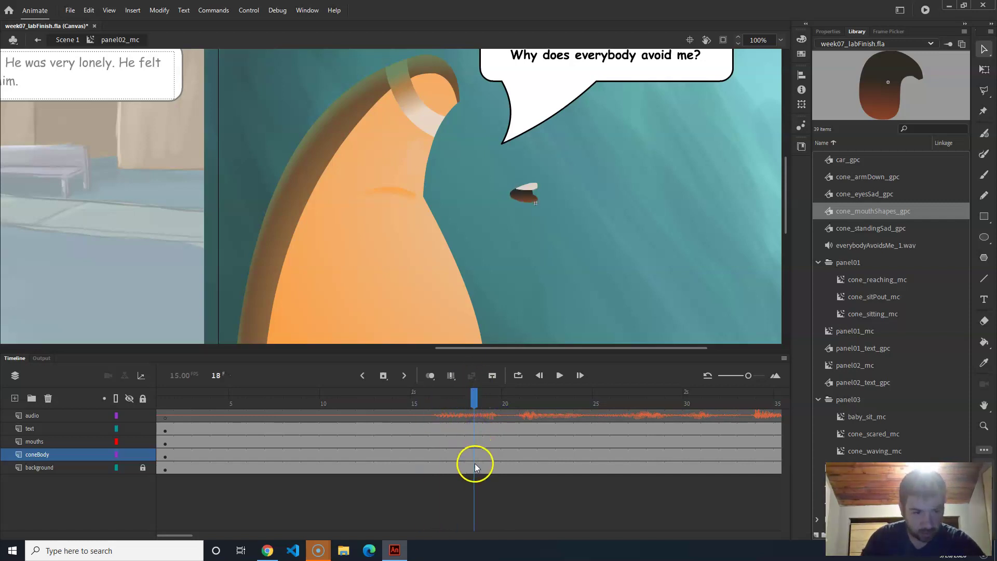
click(375, 271)
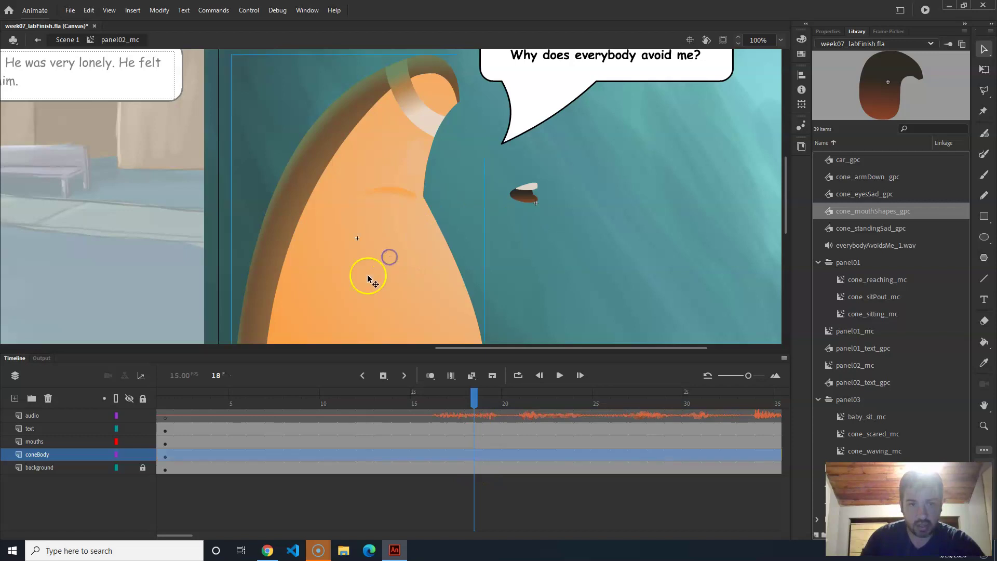
click(886, 32)
click(885, 81)
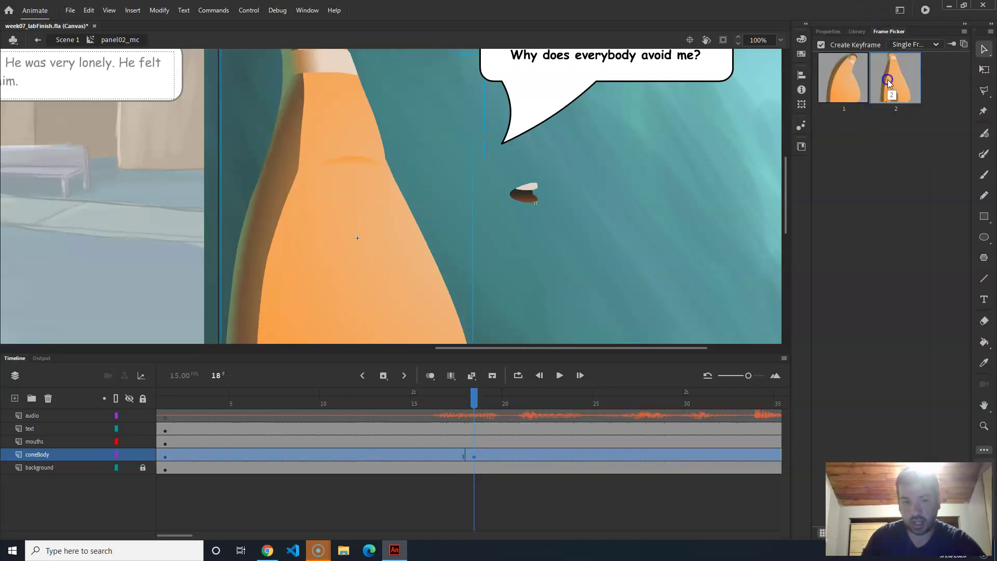
At frame 47 of coneBody, switch the cone back to pose 1 with a new keyframe
drag(481, 404, 327, 416)
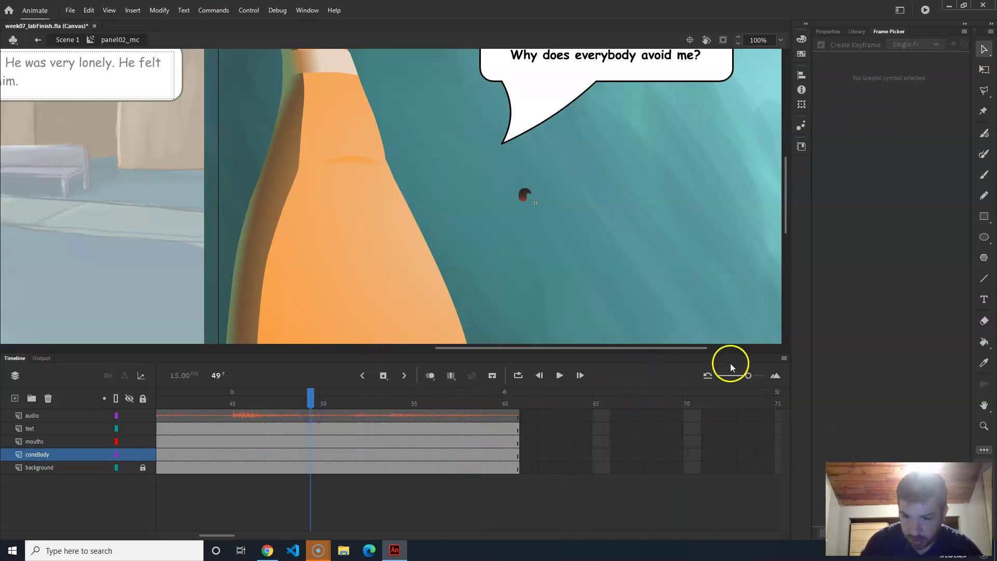
drag(748, 376, 734, 375)
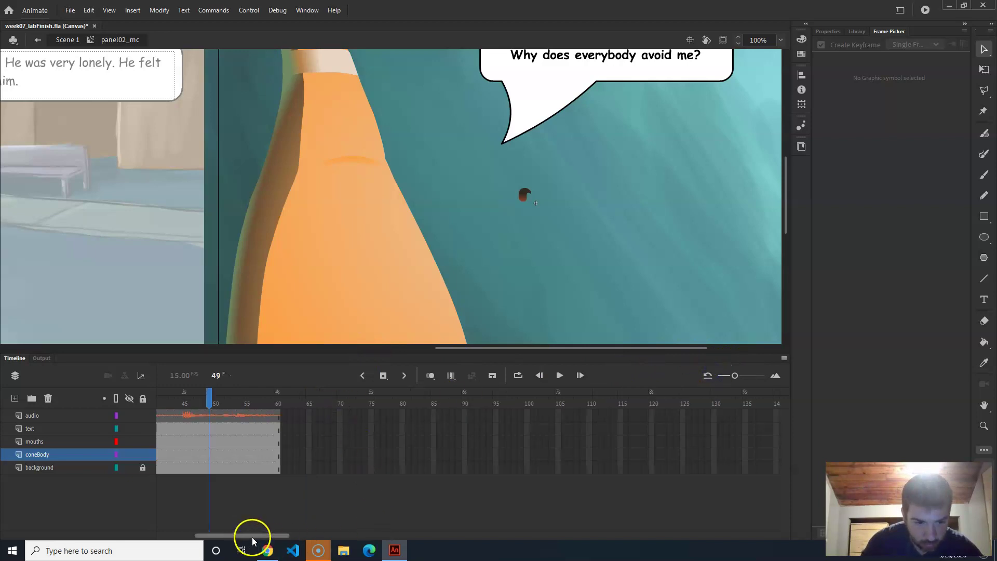
drag(252, 535, 214, 535)
drag(467, 401, 445, 420)
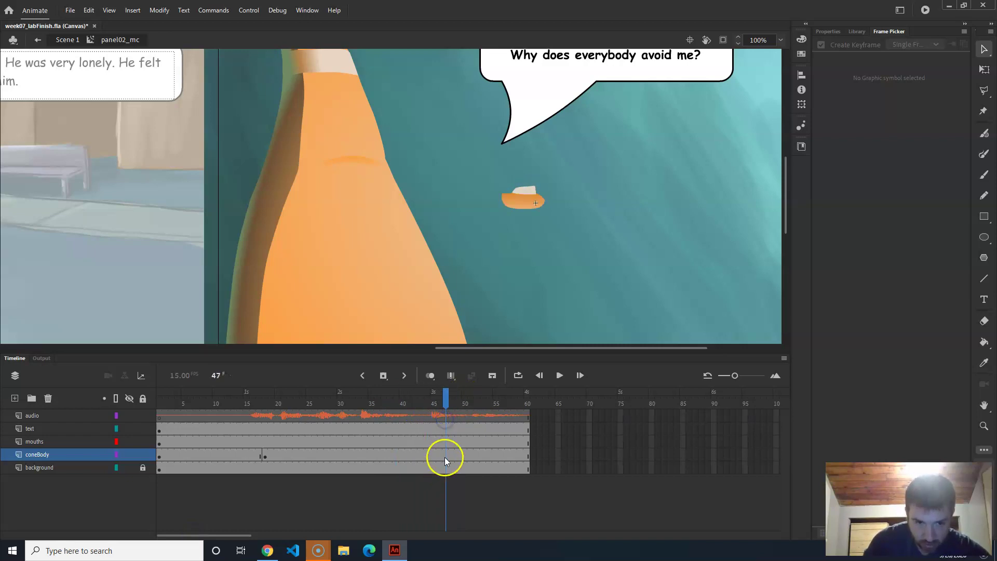
click(356, 205)
click(825, 83)
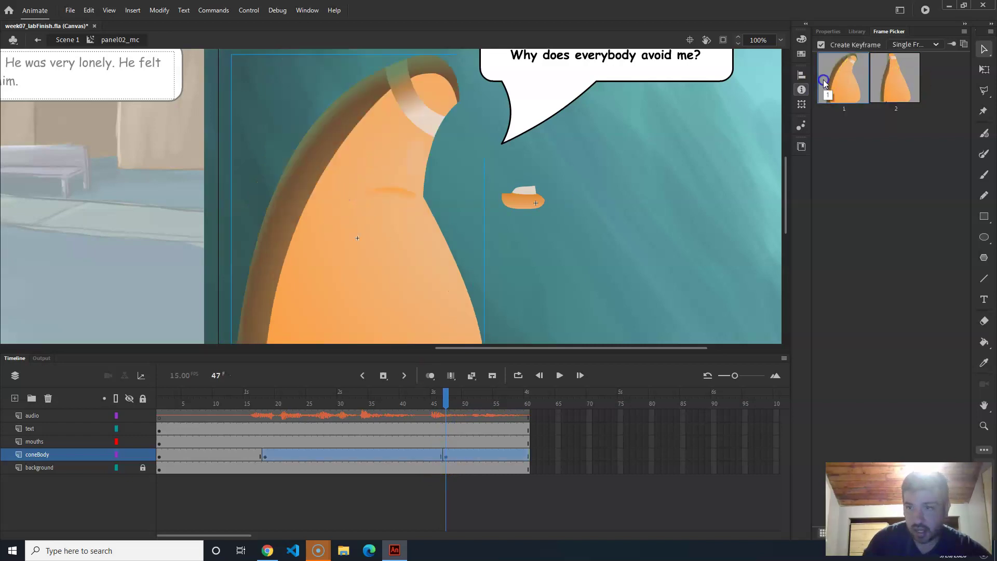
Play and scrub the panel02_mc timeline to review the cone's pose changes against the audio
drag(472, 393, 129, 364)
key(Return)
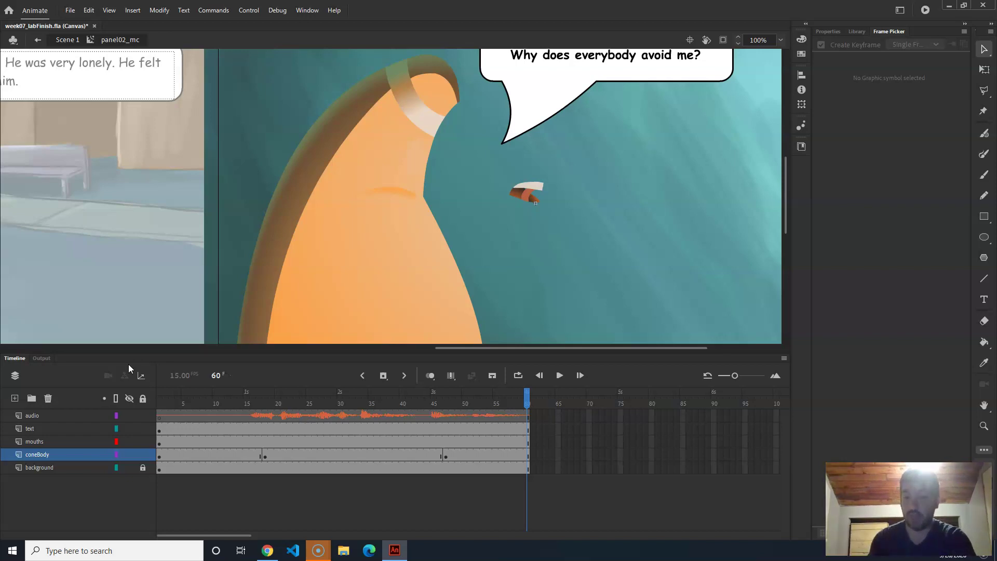
drag(507, 399, 495, 427)
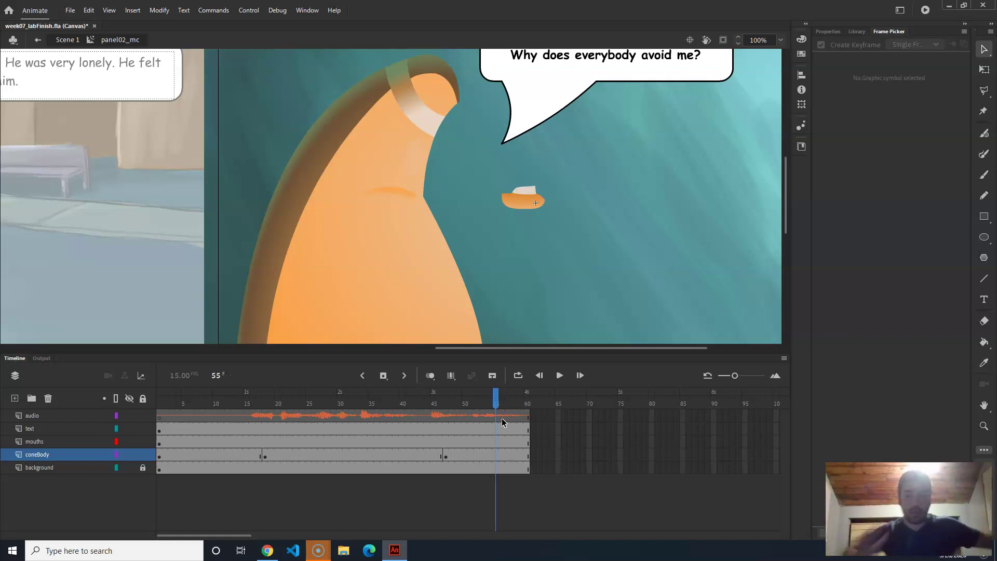
drag(462, 400, 200, 413)
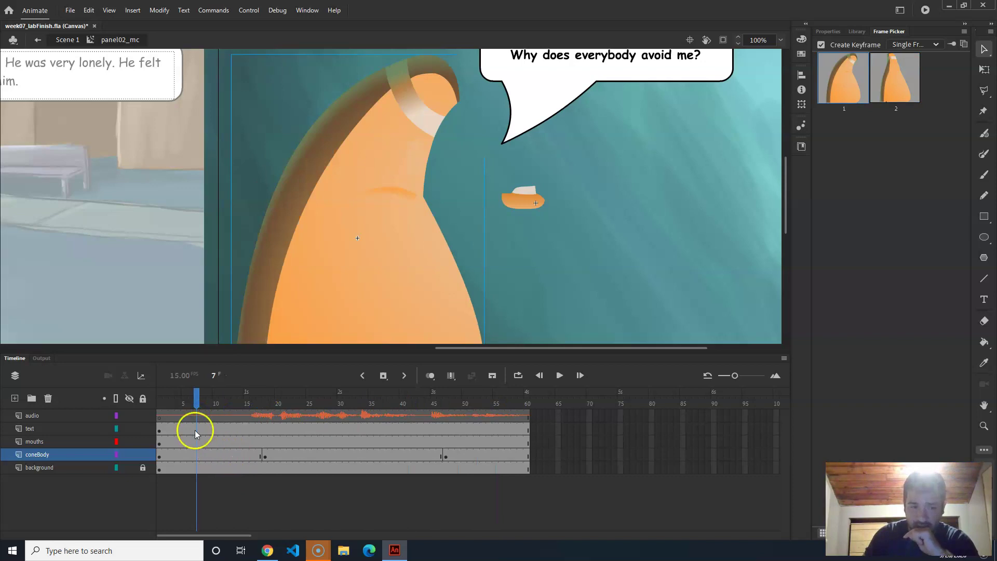
drag(195, 401, 223, 418)
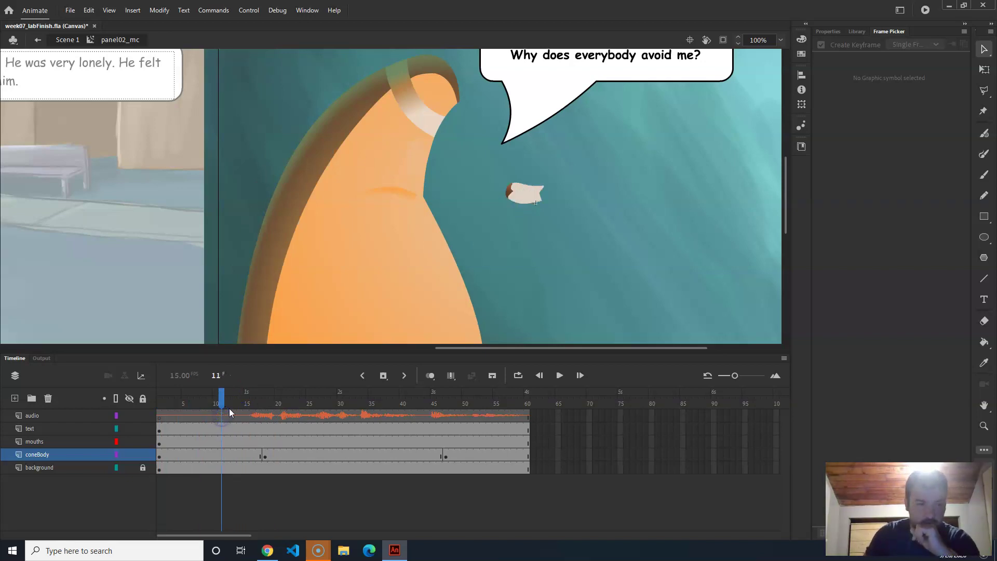
click(571, 455)
click(573, 444)
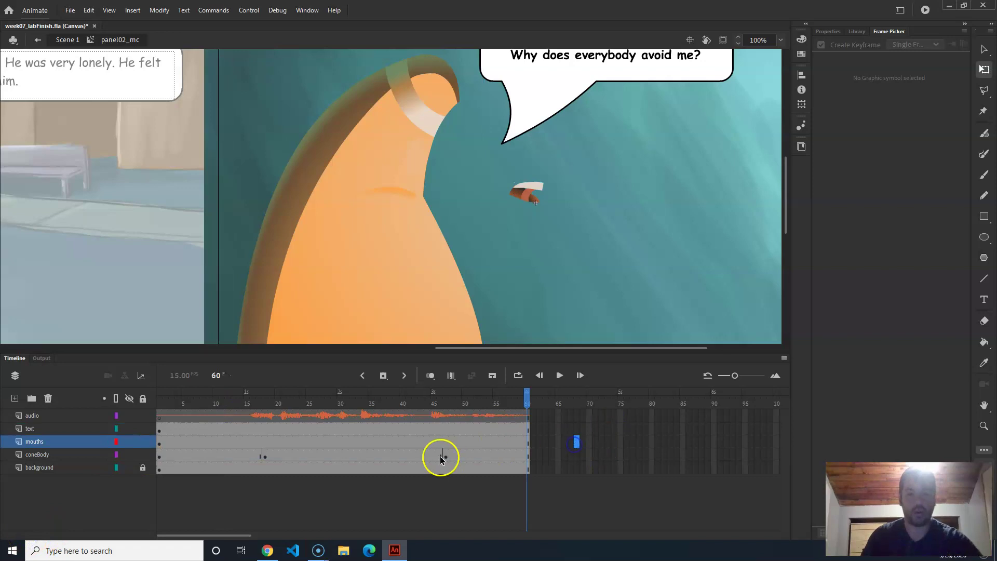
drag(251, 404, 470, 404)
drag(297, 405, 210, 404)
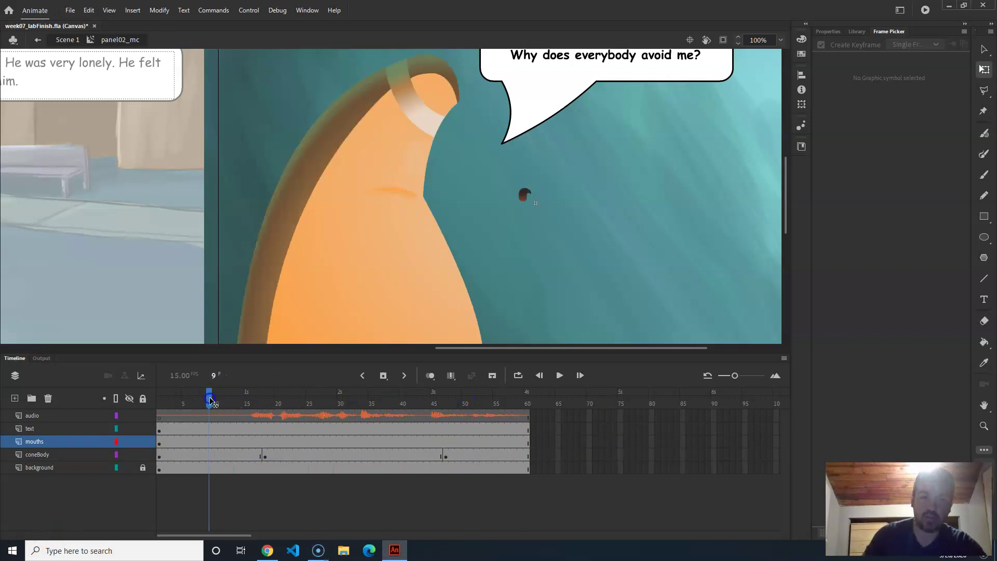
Create a motion tween on each of the three coneBody spans, starting at frames 1, 18 and 47
click(214, 456)
right_click(214, 456)
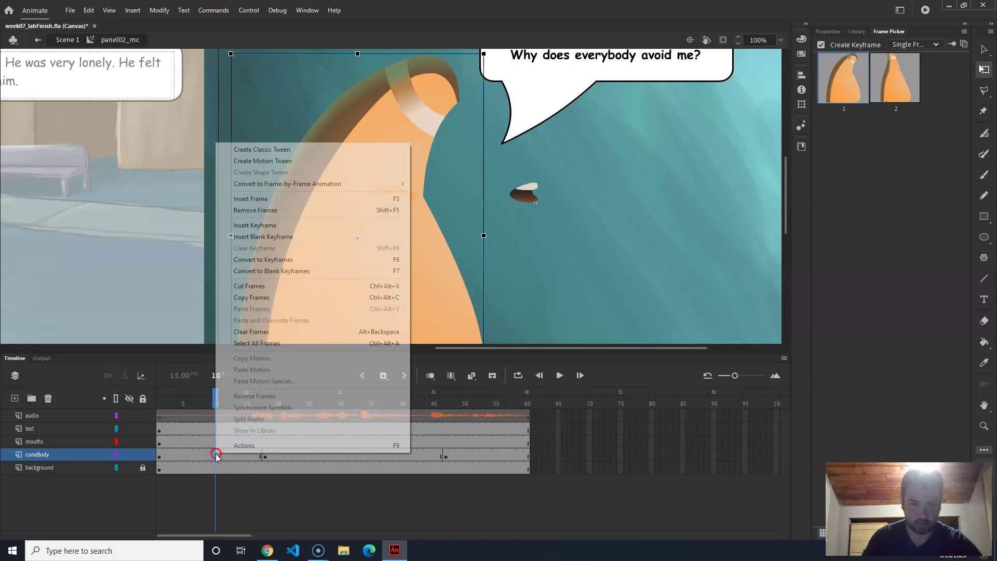
click(276, 160)
click(345, 456)
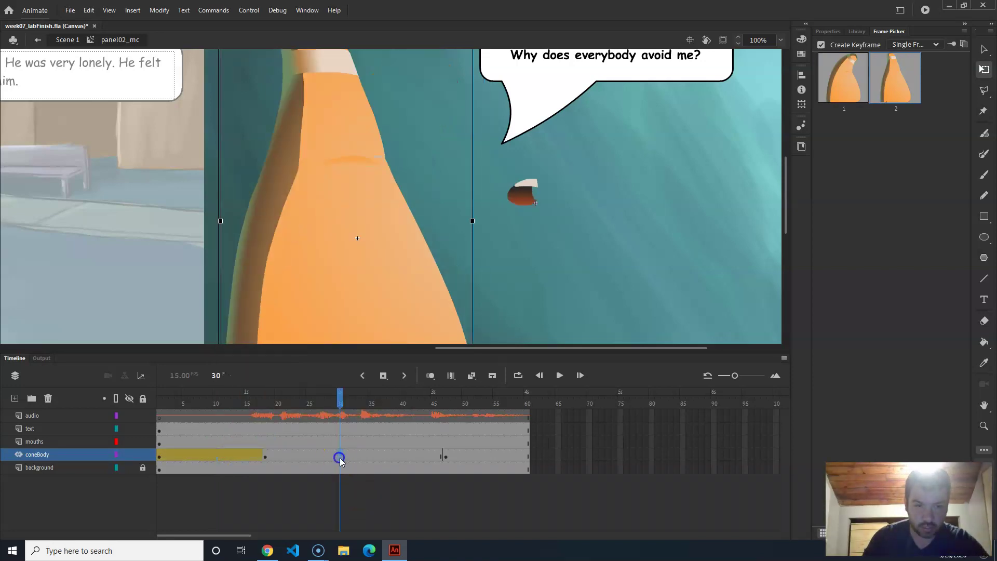
right_click(346, 456)
click(423, 165)
click(481, 456)
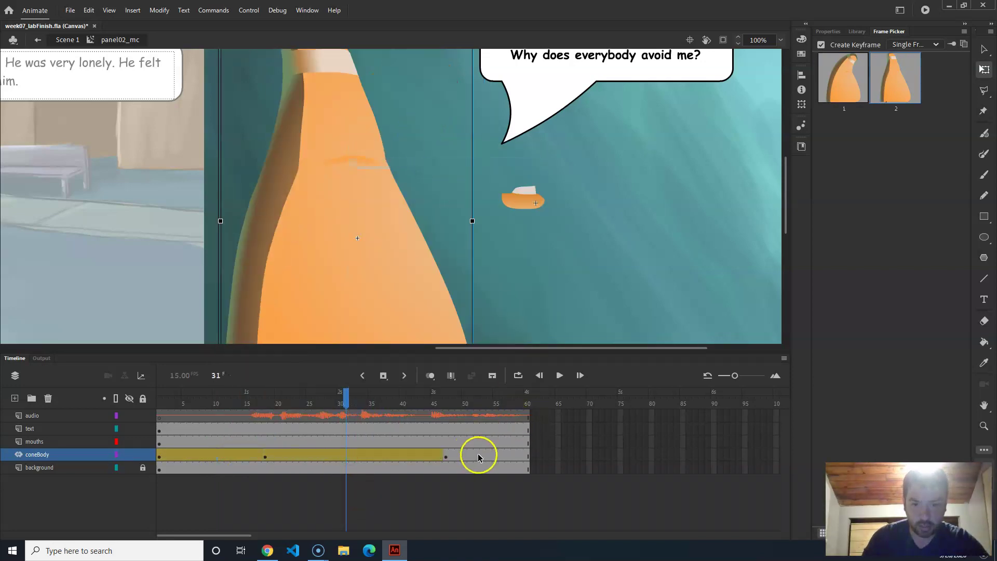
right_click(481, 456)
click(555, 164)
Insert a keyframe at frame 2 of the coneBody tween and preview the opening frames
drag(290, 390, 150, 410)
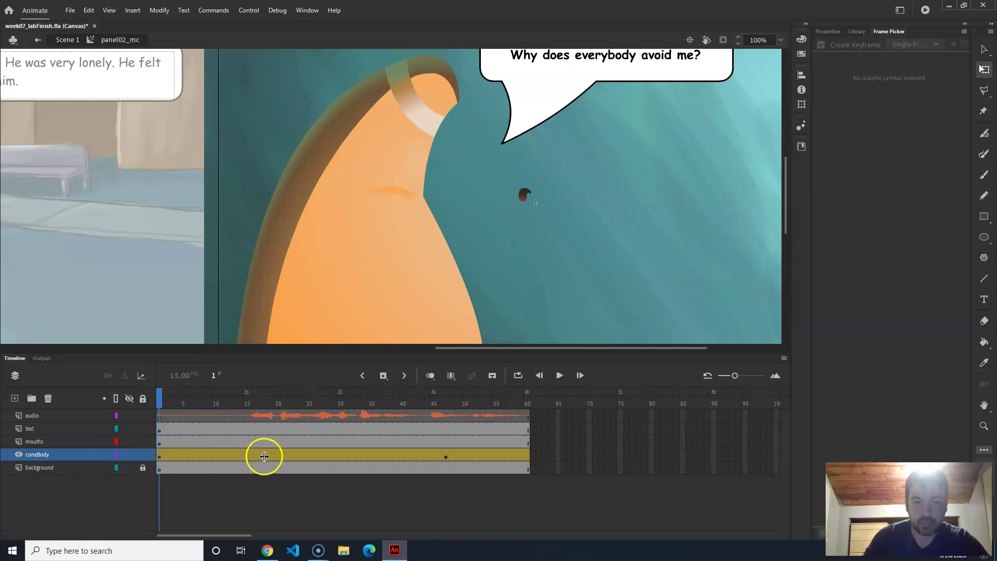
mouse_move(182, 403)
mouse_down()
mouse_move(403, 414)
mouse_move(289, 411)
mouse_up()
drag(224, 416, 174, 406)
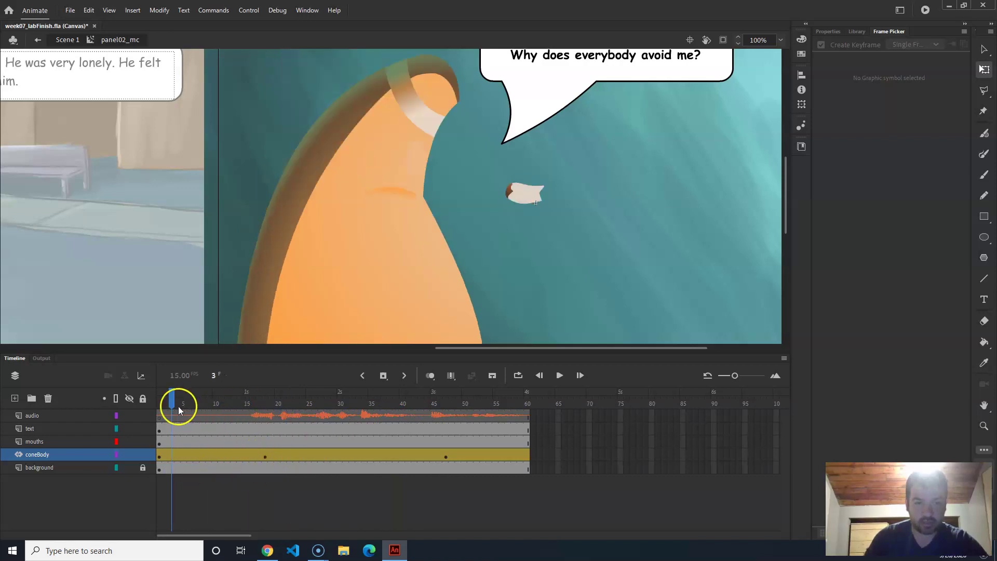
drag(175, 405, 169, 403)
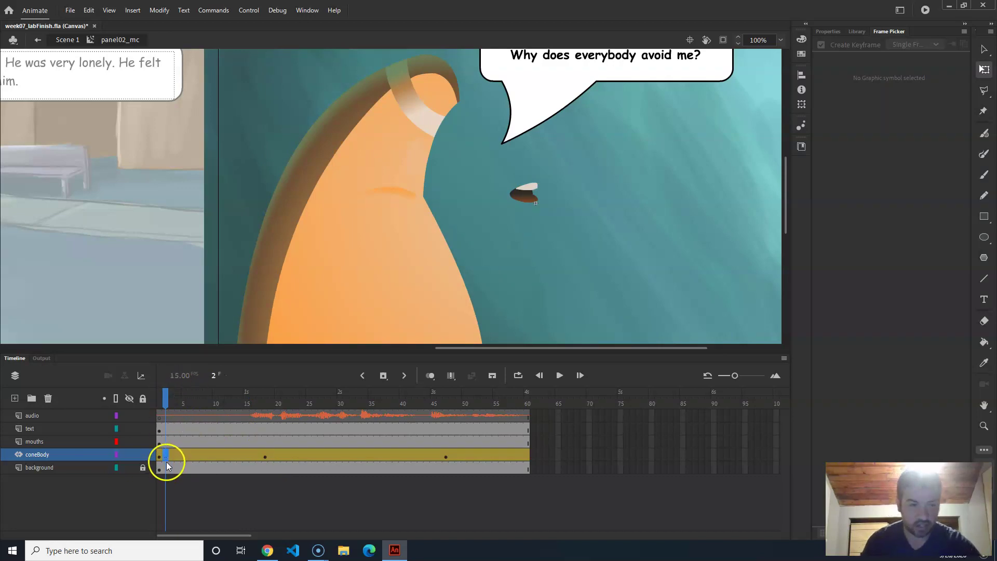
key(Return)
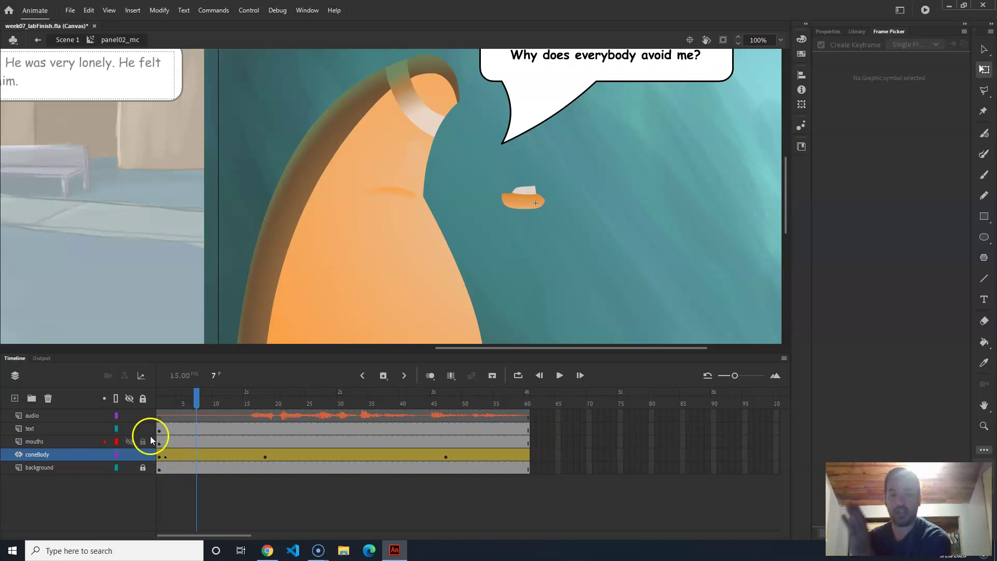
drag(191, 400, 159, 405)
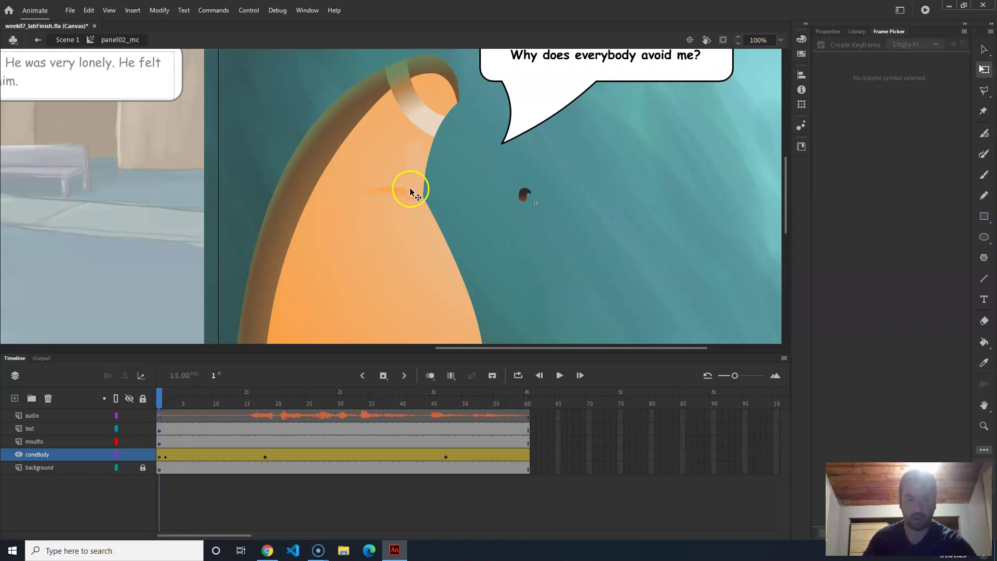
At frame 17, select the cone body and turn on onion skinning to compare it with the upright pose
drag(173, 395, 261, 398)
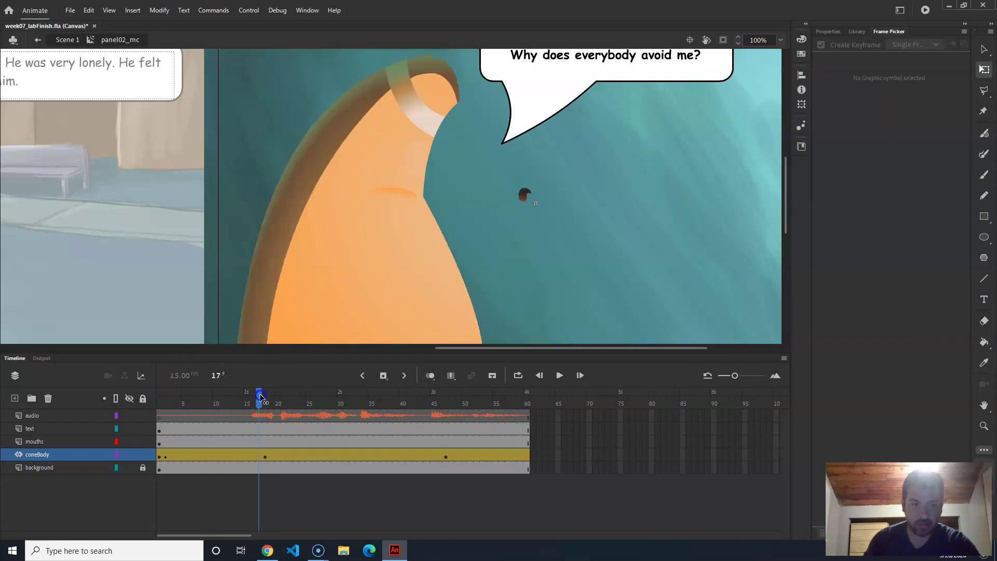
click(388, 214)
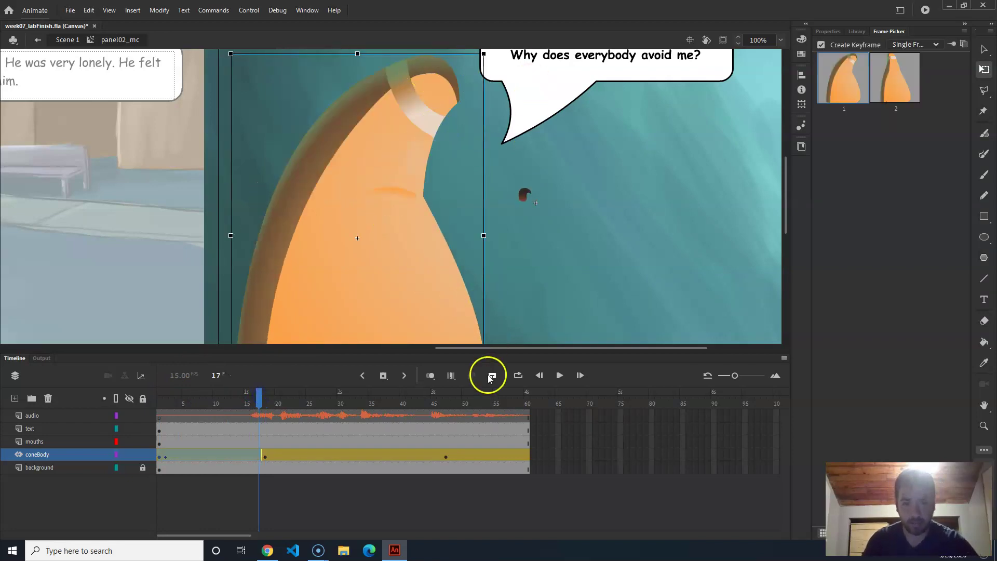
click(429, 378)
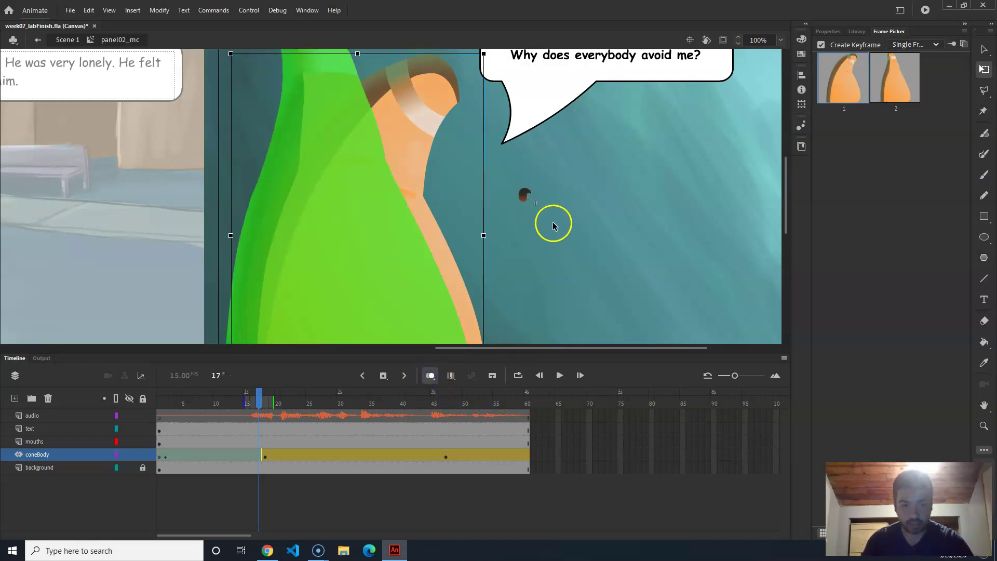
drag(562, 204, 597, 266)
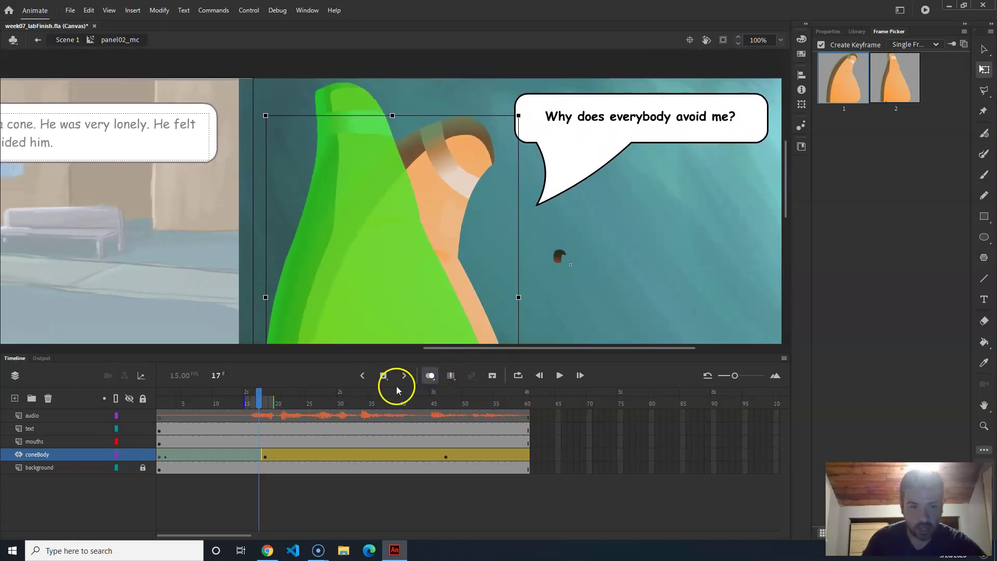
drag(441, 200, 425, 221)
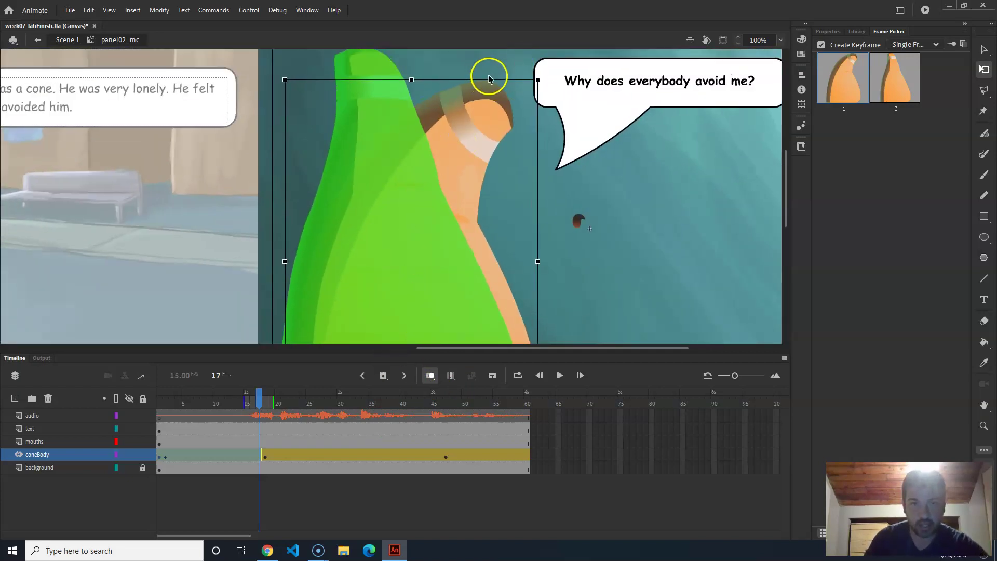
drag(490, 79, 351, 69)
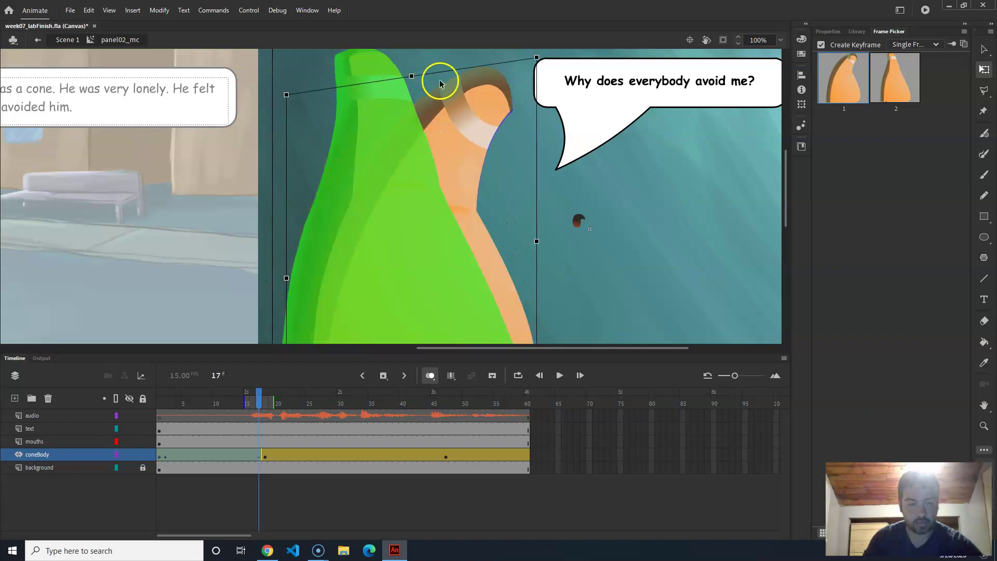
drag(460, 83, 429, 83)
drag(537, 66, 479, 50)
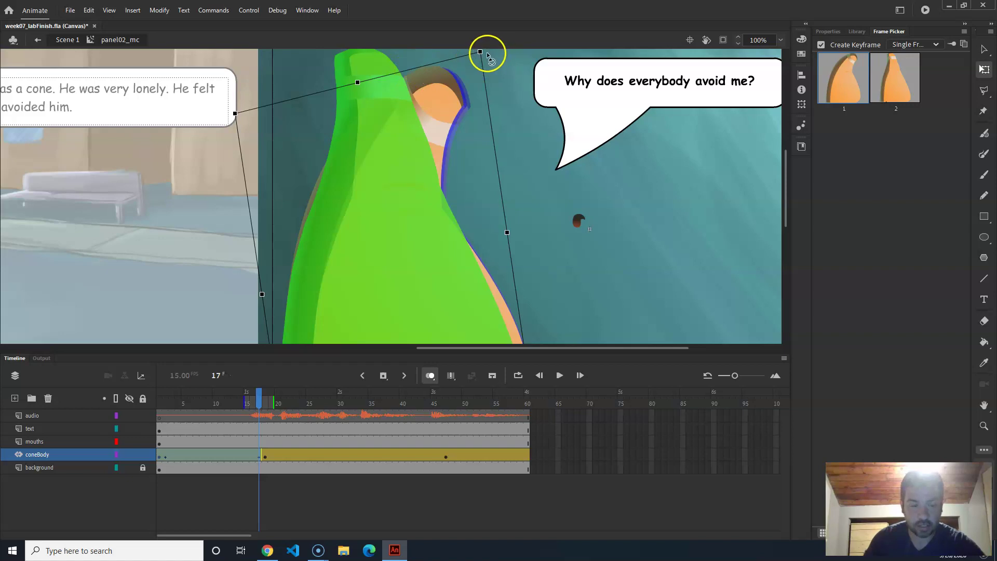
key(ctrl+z)
At frame 17, rotate the cone body counterclockwise and raise it toward the onion-skinned upright pose, then scrub the tween
mouse_move(551, 81)
mouse_down()
mouse_move(528, 79)
mouse_move(550, 78)
mouse_move(548, 67)
mouse_up()
click(471, 149)
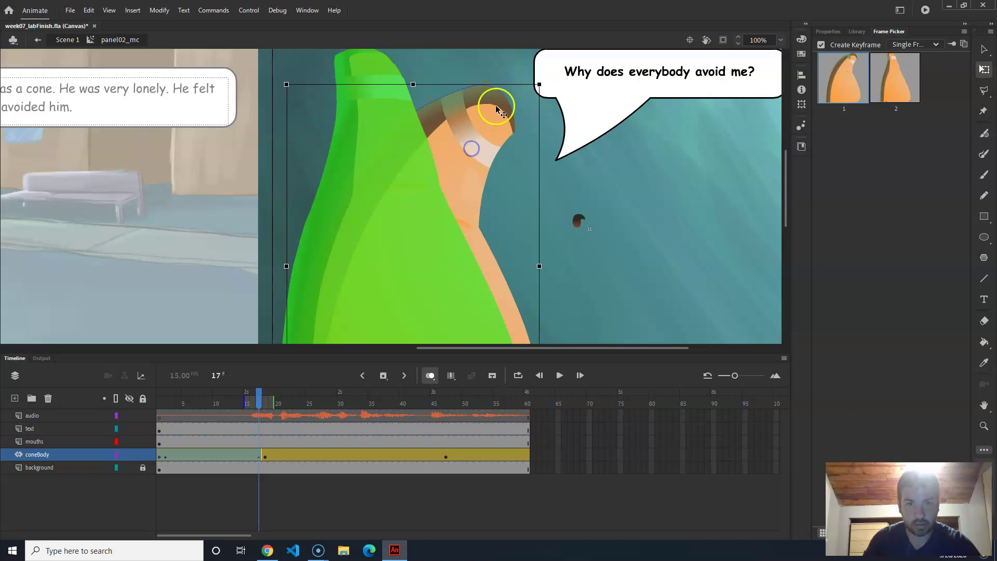
drag(540, 84, 471, 64)
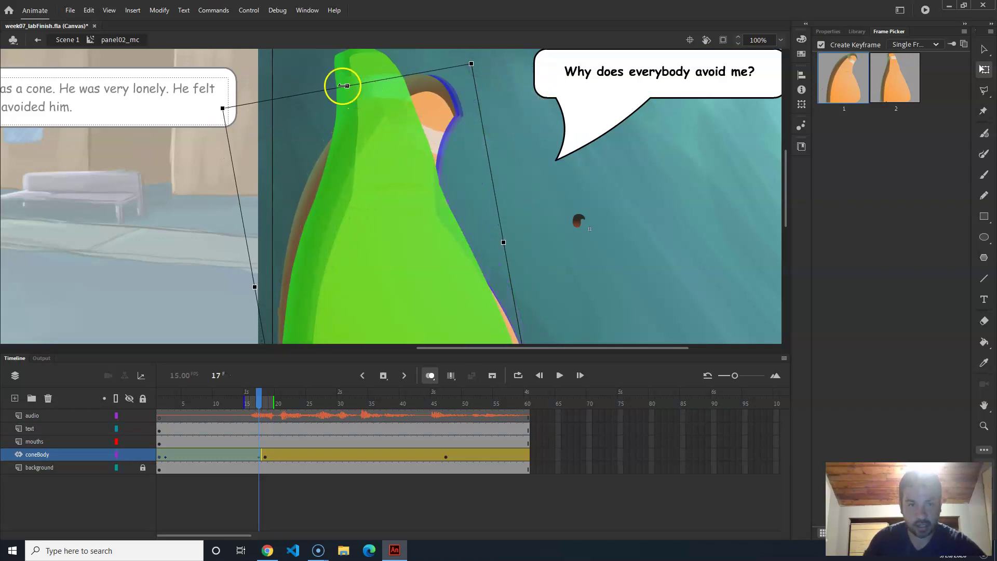
drag(346, 87, 343, 63)
click(268, 401)
mouse_move(268, 401)
mouse_down()
mouse_move(162, 403)
mouse_move(279, 397)
mouse_move(162, 399)
mouse_move(279, 398)
mouse_move(202, 390)
mouse_move(249, 394)
mouse_move(153, 400)
mouse_move(173, 392)
mouse_move(285, 416)
mouse_move(274, 401)
mouse_move(232, 414)
mouse_move(240, 409)
mouse_up()
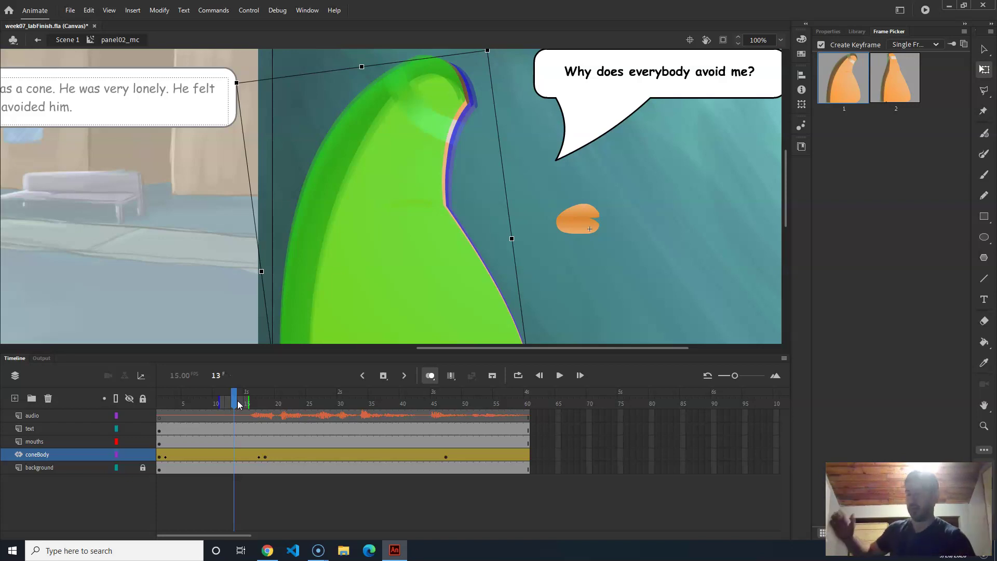
Move the coneBody tween keyframe from frame 2 to frame 14, so the lean starts just before the pose change
drag(225, 392, 167, 417)
click(166, 457)
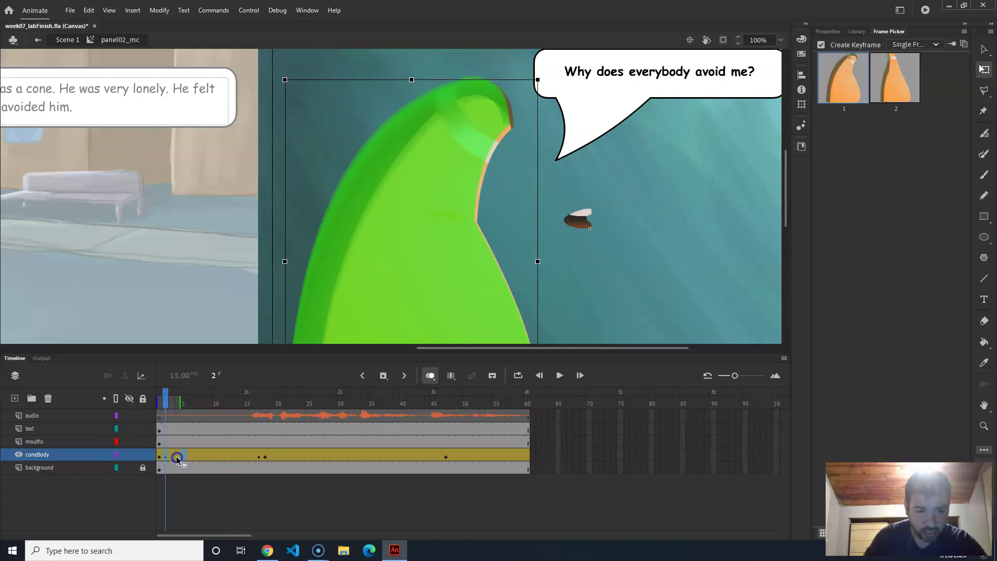
drag(241, 457, 241, 457)
mouse_move(240, 401)
mouse_down()
mouse_move(160, 403)
mouse_move(241, 413)
mouse_up()
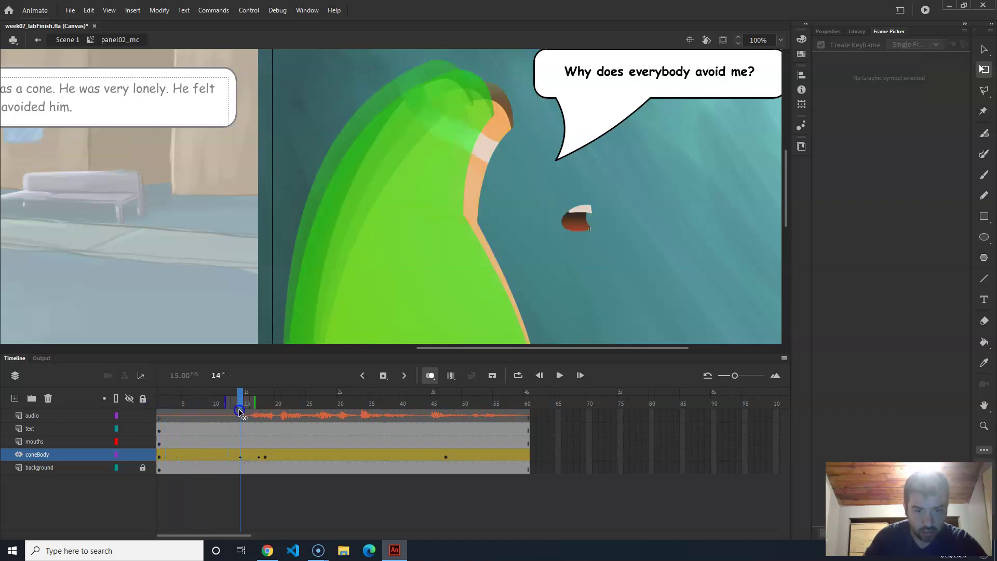
Turn off onion skinning and play the panel's animation from the first frame
click(429, 375)
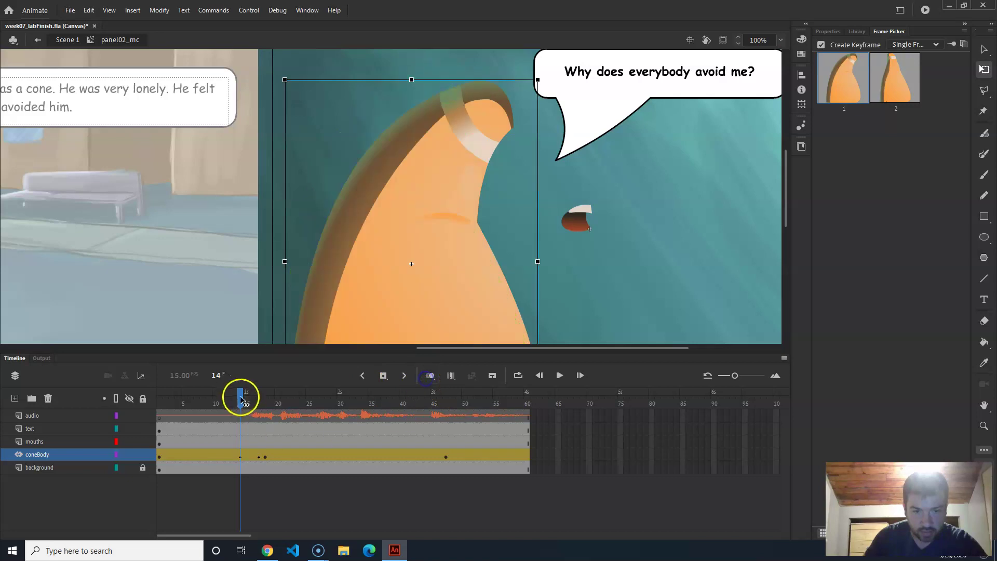
drag(241, 401, 95, 397)
key(Return)
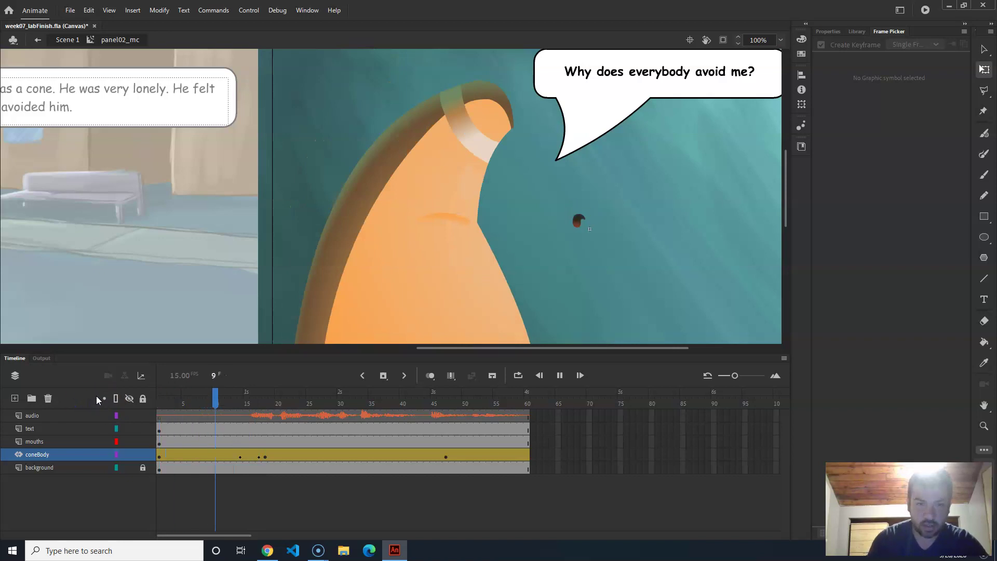
key(Return)
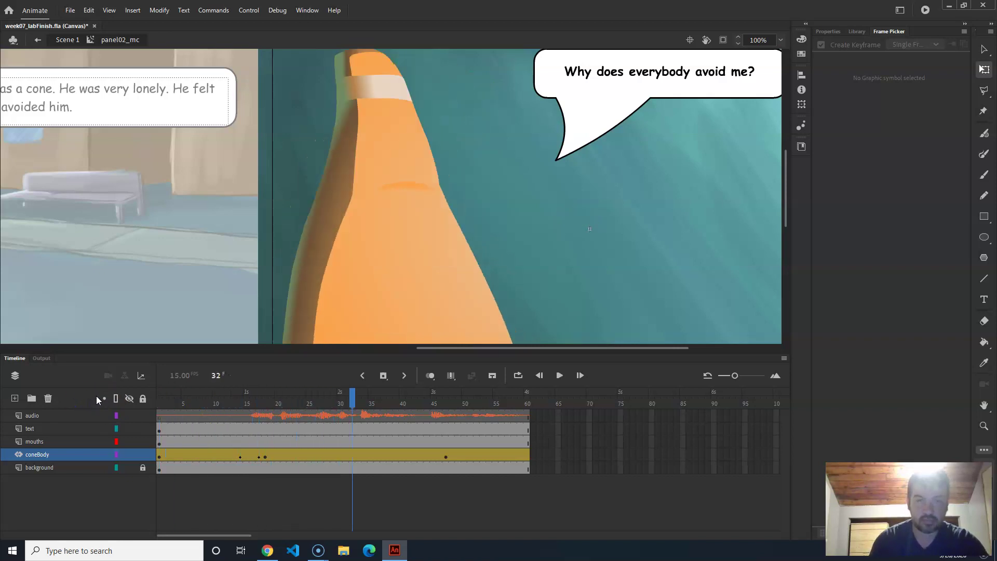
Move the coneBody tween keyframe from frame 14 to frame 15 and play the animation from the start
drag(353, 396, 236, 402)
click(241, 454)
drag(238, 457, 101, 383)
key(Return)
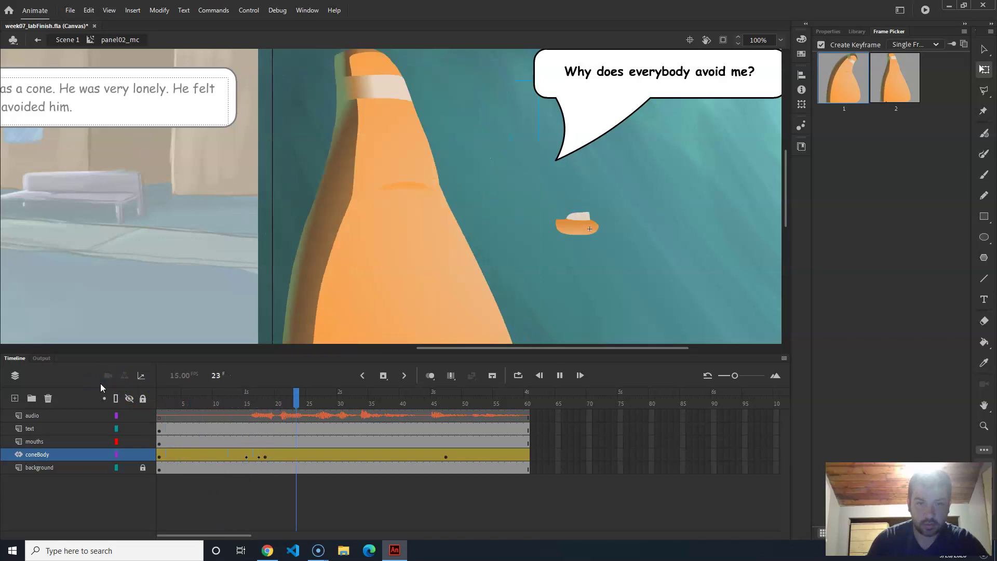
key(Return)
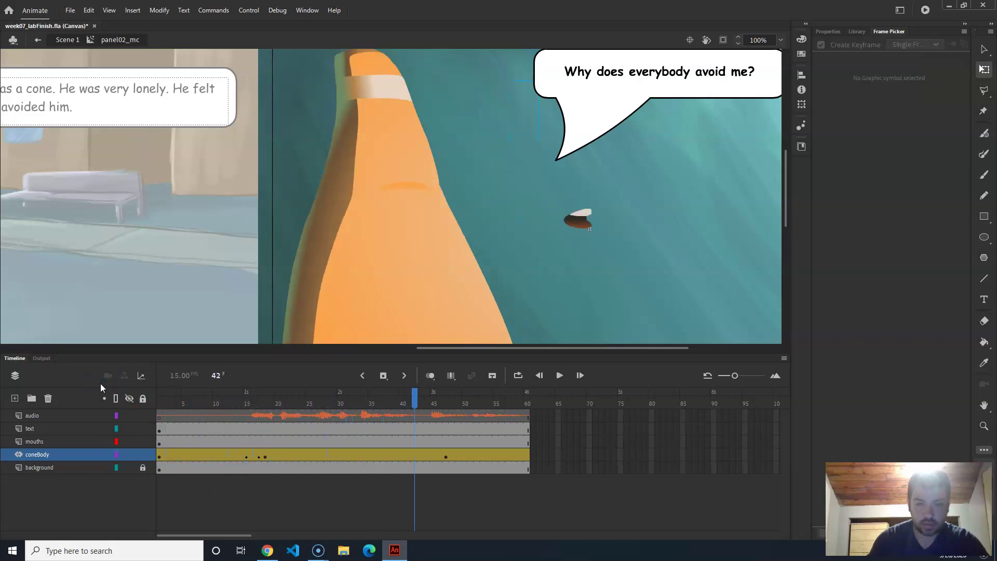
Insert keyframes in the coneBody tween at frame 19 and frame 46
drag(400, 402, 272, 416)
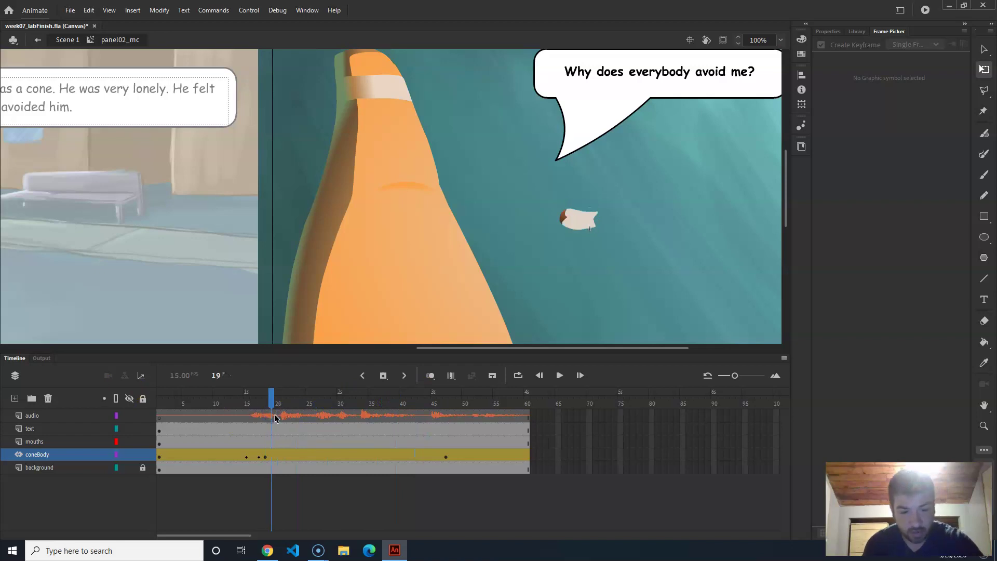
click(270, 412)
mouse_move(271, 398)
mouse_down()
mouse_move(446, 401)
mouse_move(247, 411)
mouse_move(274, 416)
mouse_up()
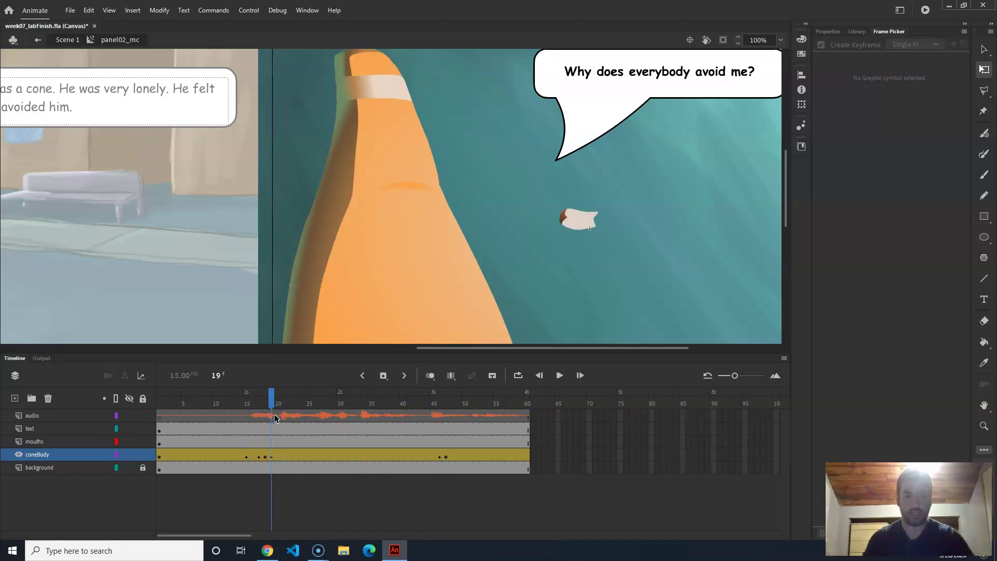
Play and scrub through the dialogue, and move the coneBody tween keyframe from frame 19 to frame 24
drag(277, 399, 320, 397)
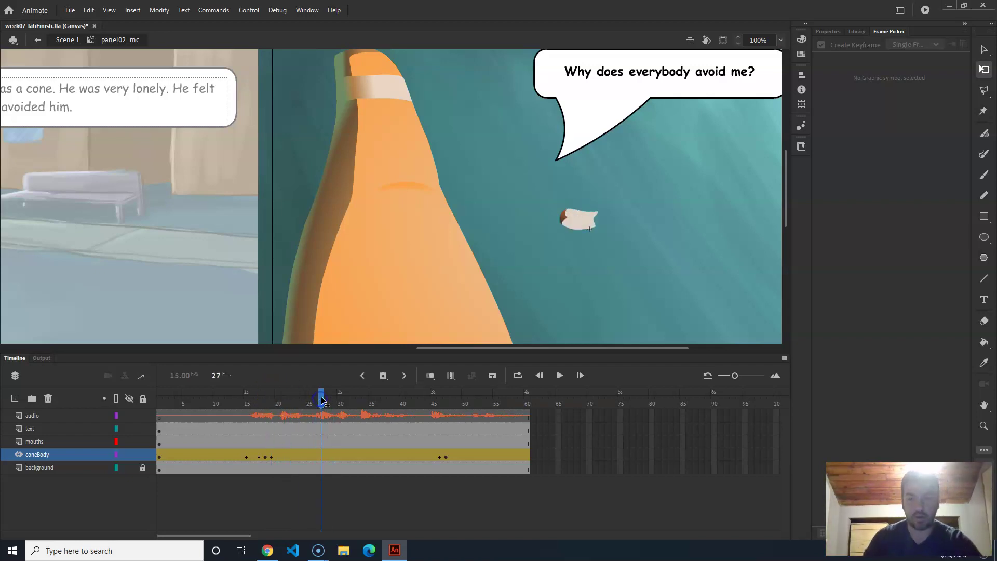
click(239, 399)
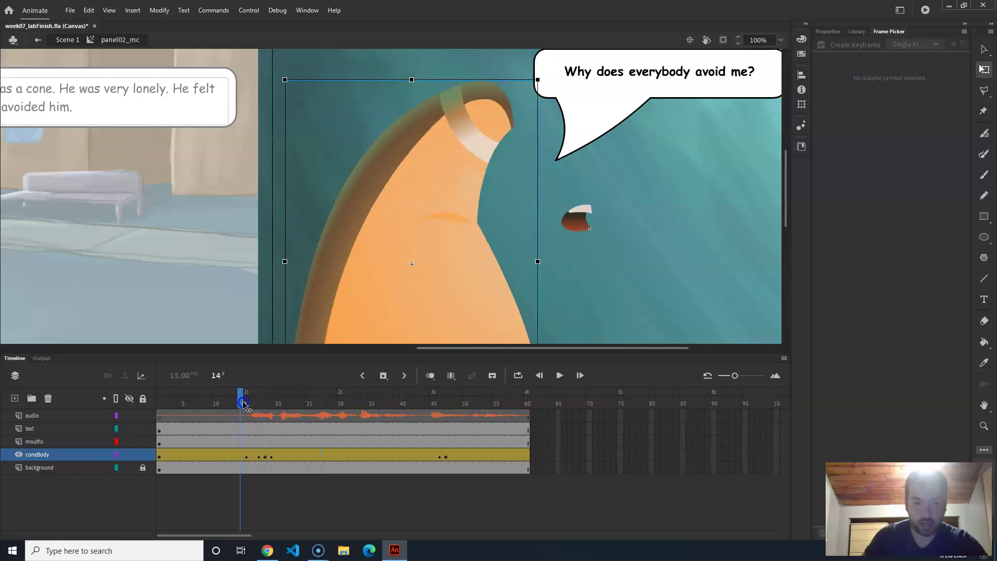
key(Return)
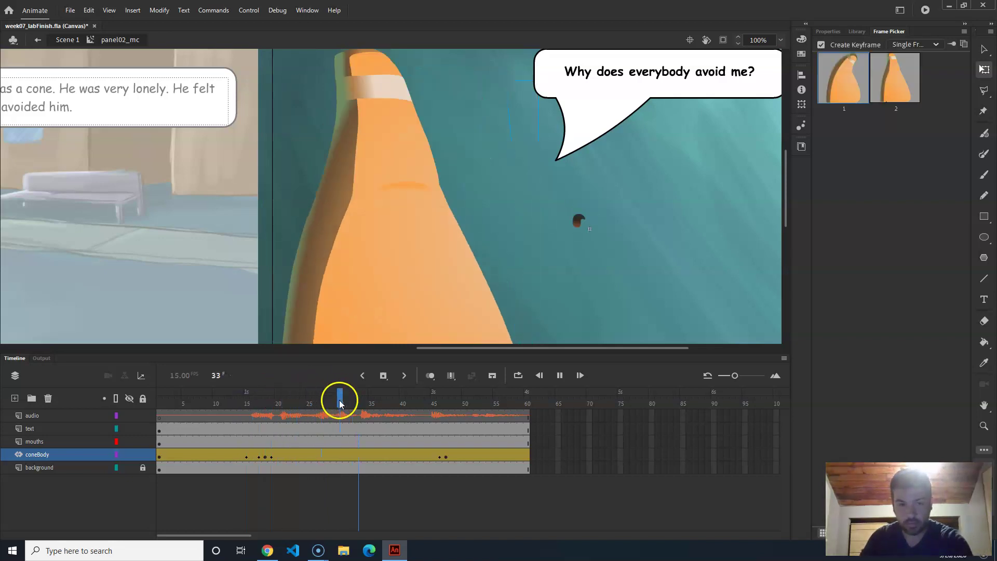
click(254, 397)
click(159, 397)
drag(165, 398, 306, 408)
click(298, 404)
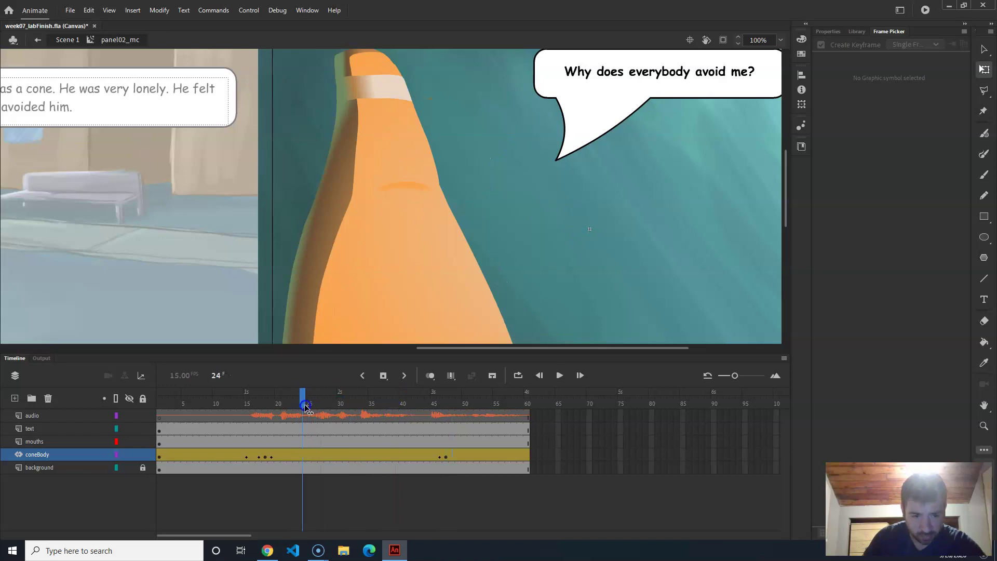
click(272, 457)
click(300, 456)
mouse_move(291, 404)
mouse_down()
mouse_move(274, 405)
mouse_move(298, 408)
mouse_move(262, 408)
mouse_move(304, 413)
mouse_up()
click(315, 457)
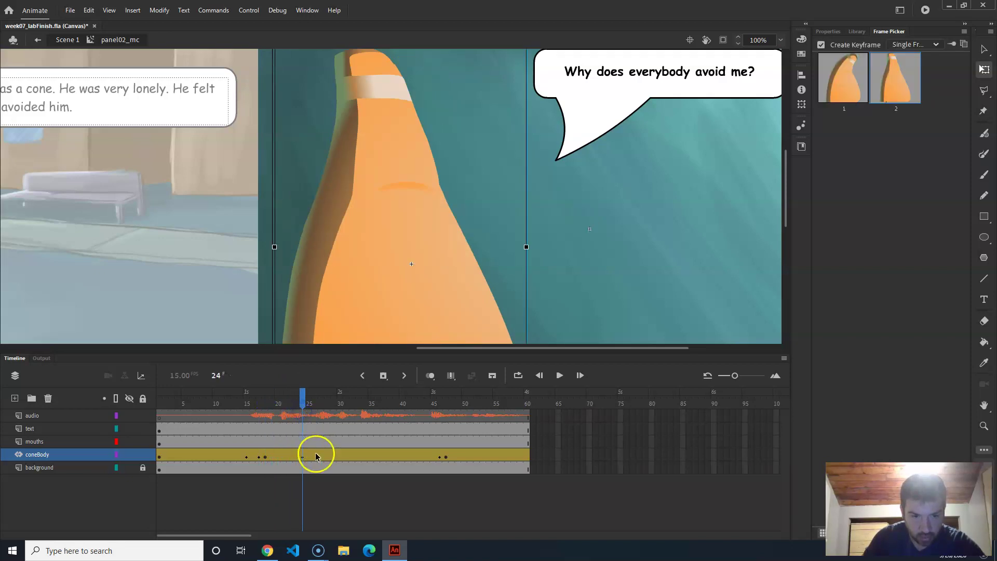
At frame 27, stretch the cone body slightly upward and rotate it a little counterclockwise
click(441, 457)
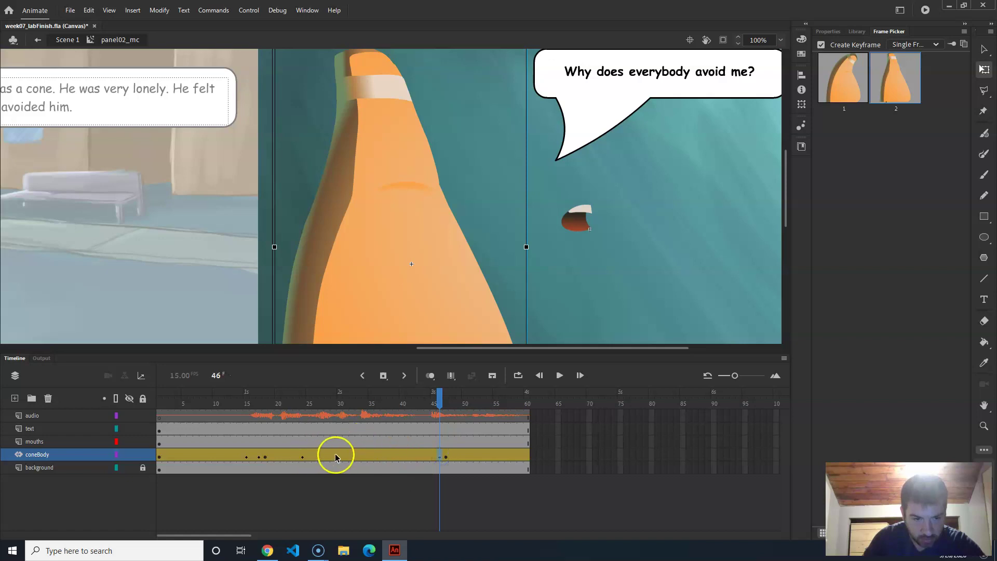
click(313, 456)
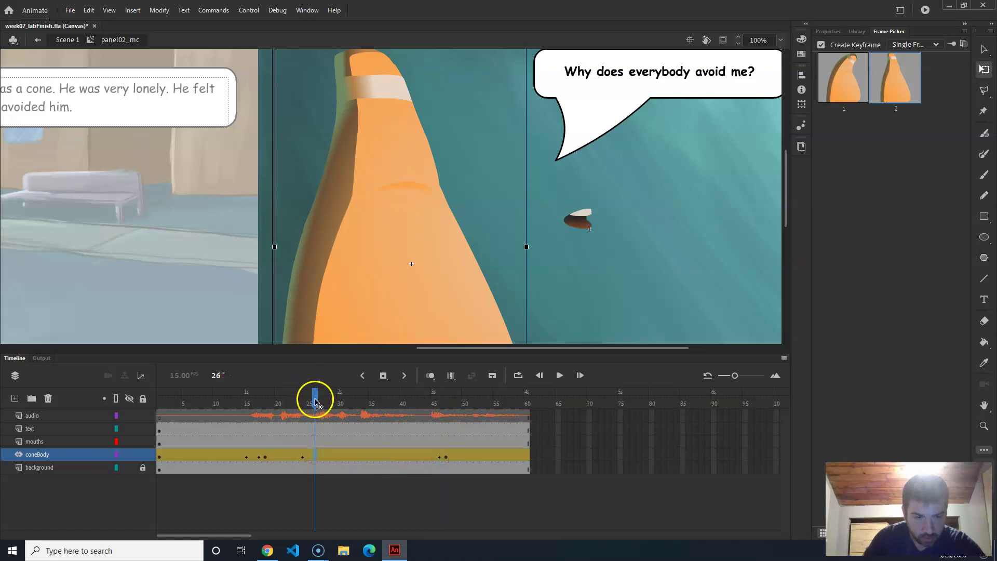
mouse_move(315, 403)
mouse_down()
mouse_move(303, 404)
mouse_move(319, 407)
mouse_up()
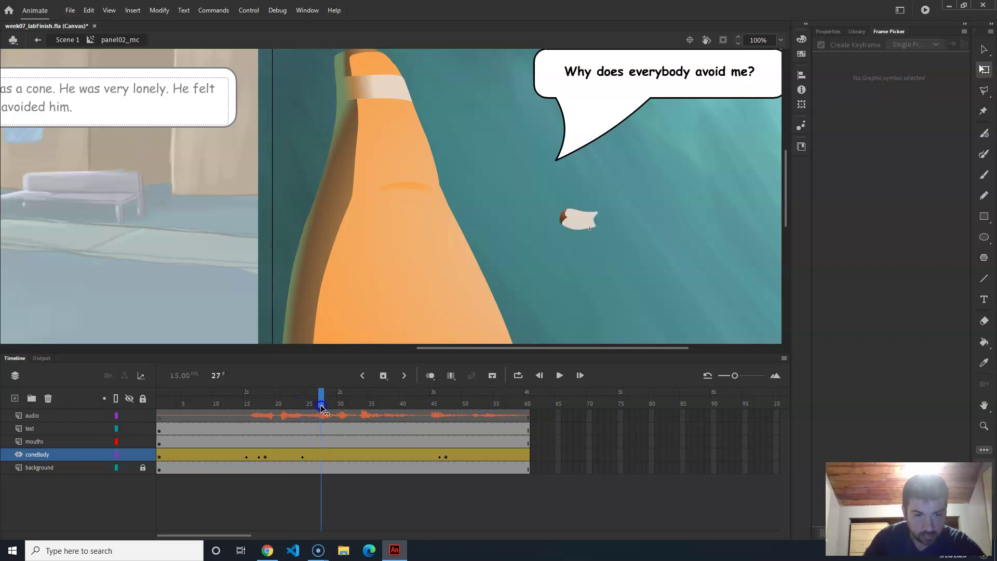
click(400, 262)
drag(416, 125, 429, 194)
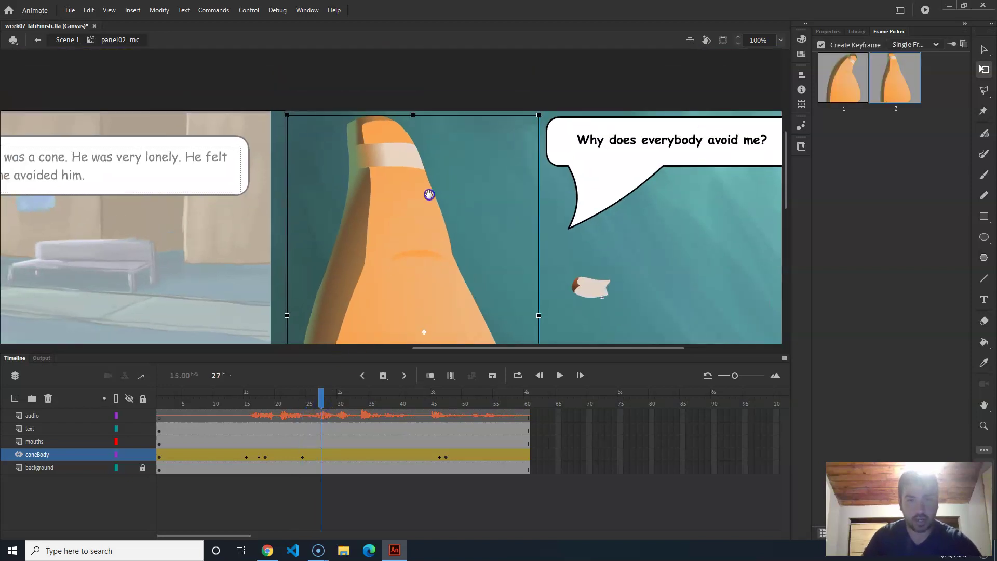
drag(414, 115, 427, 98)
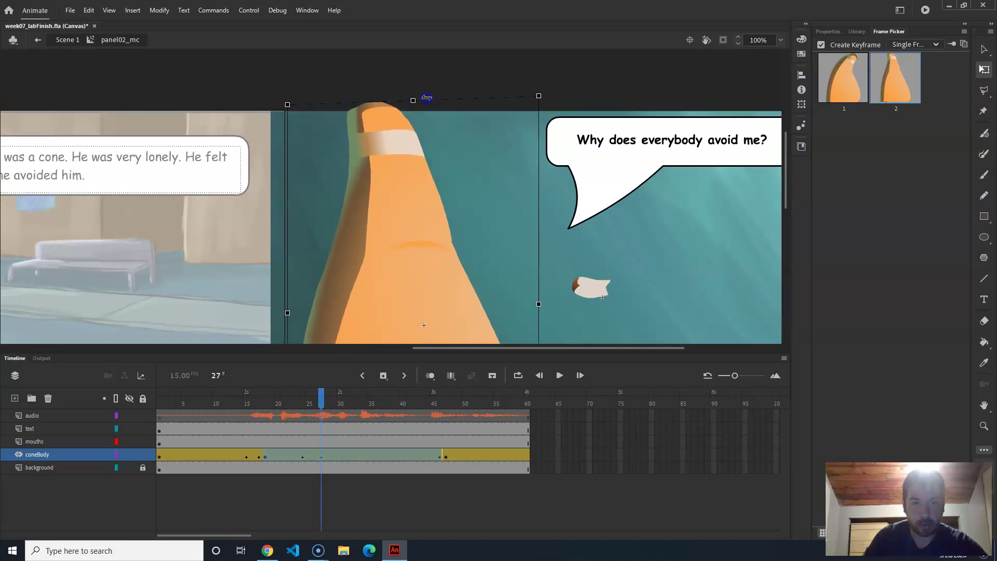
key(ctrl+z)
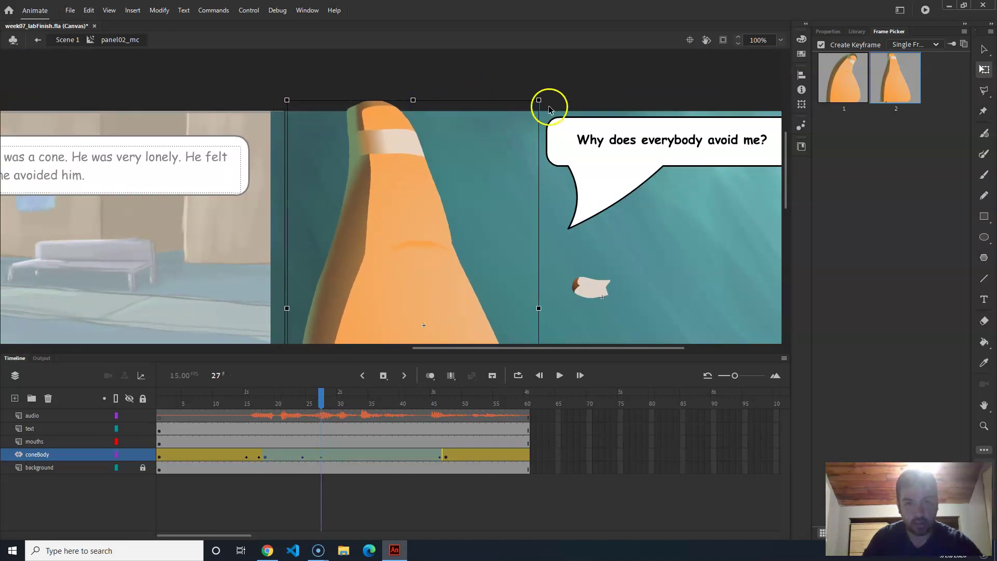
drag(546, 102, 540, 100)
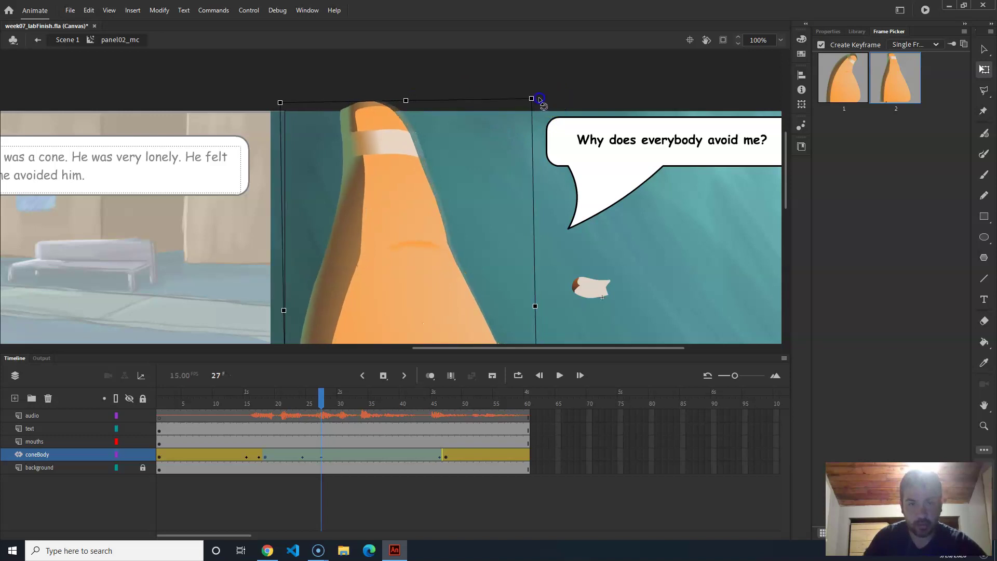
Move the coneBody tween keyframe from frame 24 to frame 25 and advance the playhead to frame 31
mouse_move(321, 395)
mouse_down()
mouse_move(296, 396)
mouse_move(364, 398)
mouse_move(304, 400)
mouse_up()
click(302, 457)
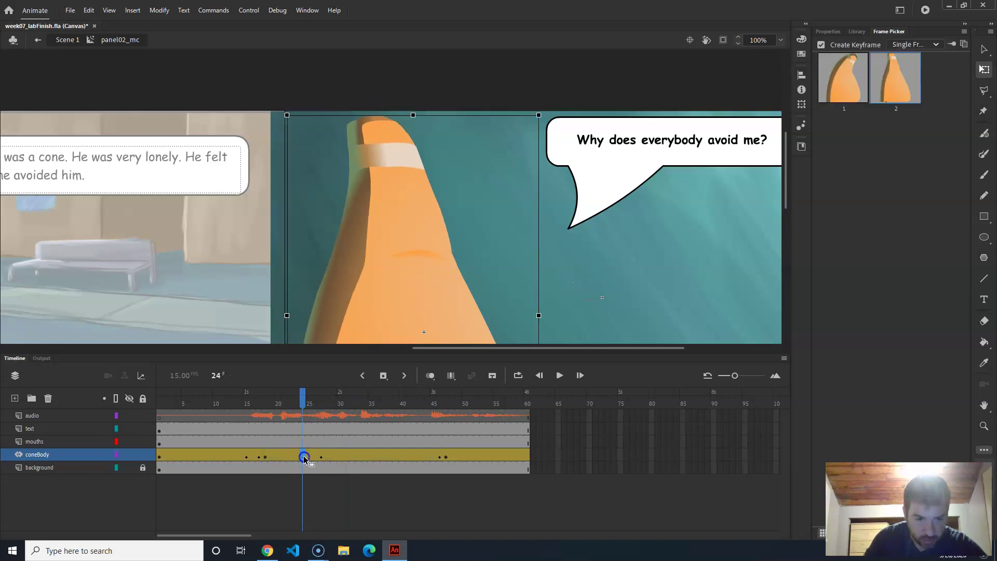
drag(311, 404, 345, 410)
At frame 31, rotate the cone body slightly clockwise and squash it a little from the top, then scrub the tween
click(385, 184)
click(415, 101)
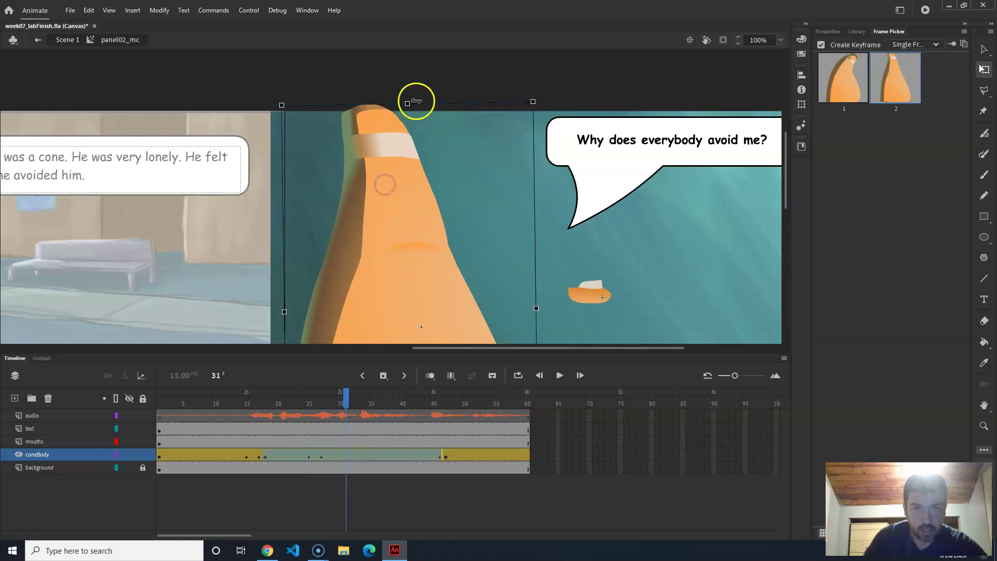
mouse_move(415, 102)
mouse_down()
mouse_move(387, 101)
mouse_move(400, 100)
mouse_up()
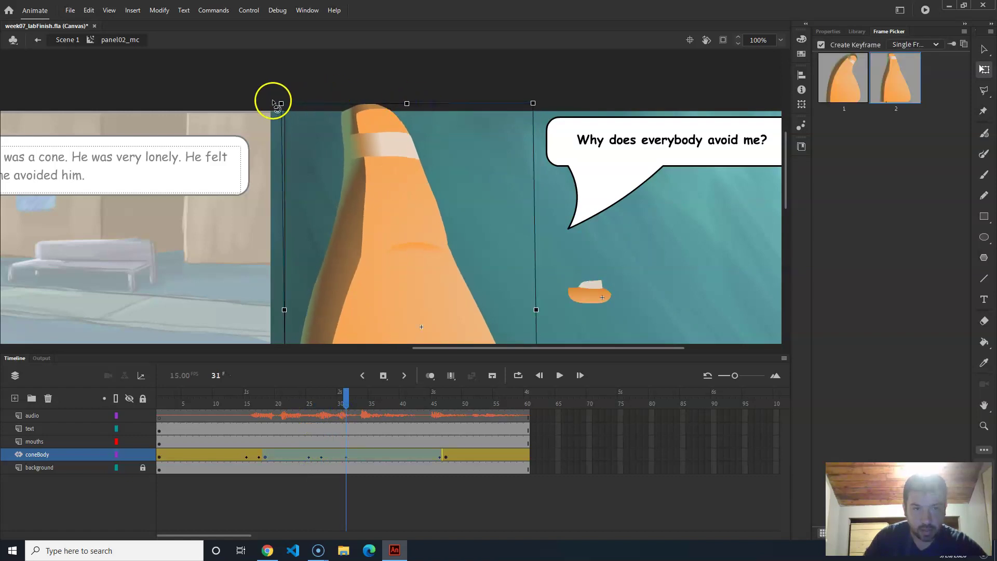
drag(278, 101, 312, 96)
drag(439, 104, 441, 115)
mouse_move(346, 394)
mouse_down()
mouse_move(312, 395)
mouse_move(352, 400)
mouse_up()
drag(391, 401, 348, 419)
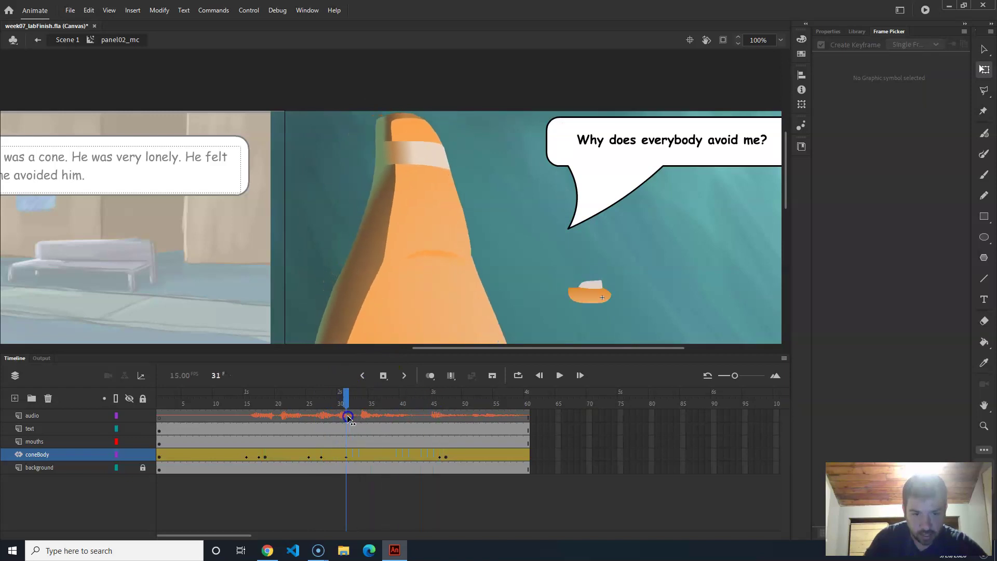
Copy the properties of the coneBody keyframe at frame 31 and paste them at frame 34
click(350, 475)
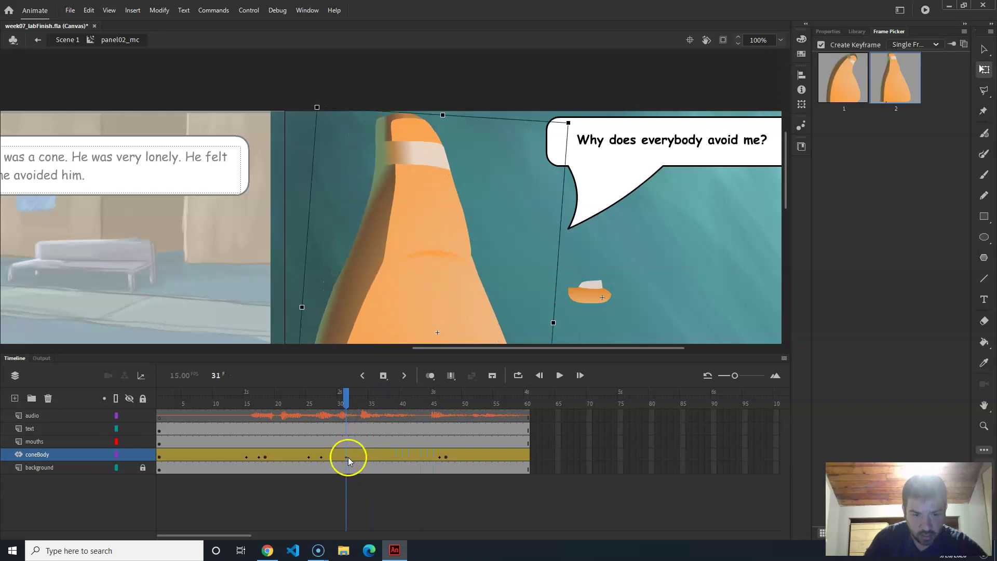
click(348, 457)
drag(349, 457, 346, 459)
right_click(347, 459)
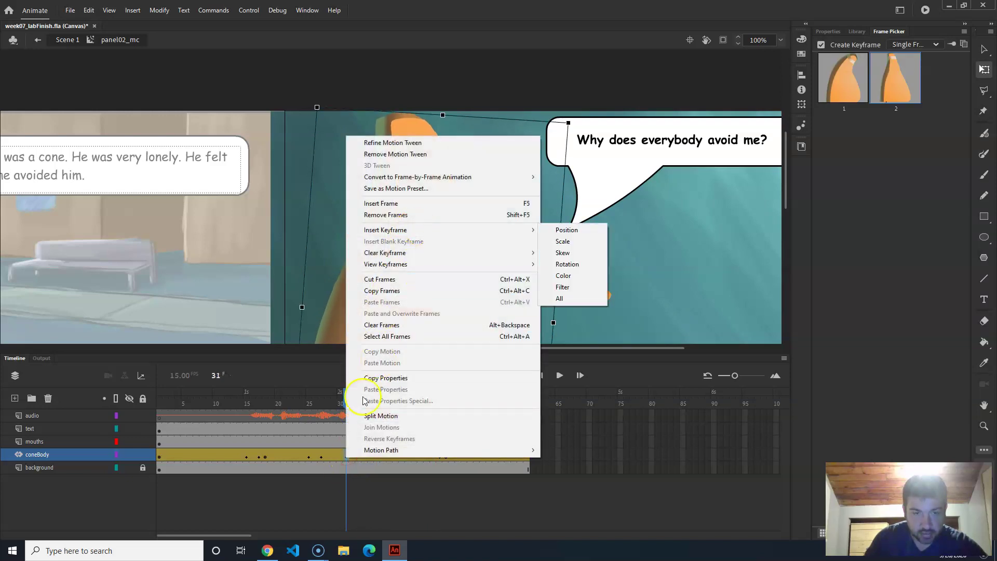
click(384, 379)
drag(373, 455, 366, 457)
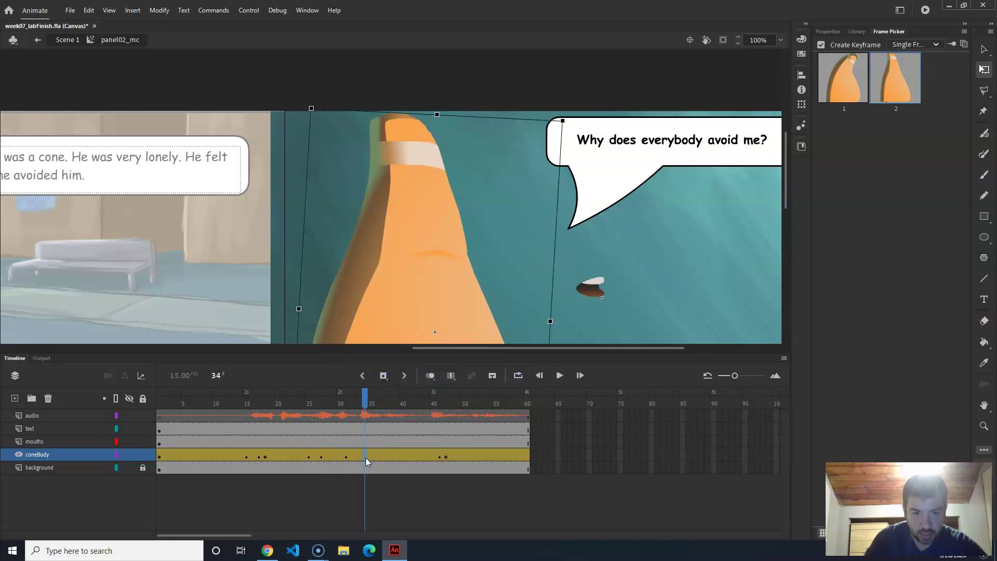
right_click(366, 462)
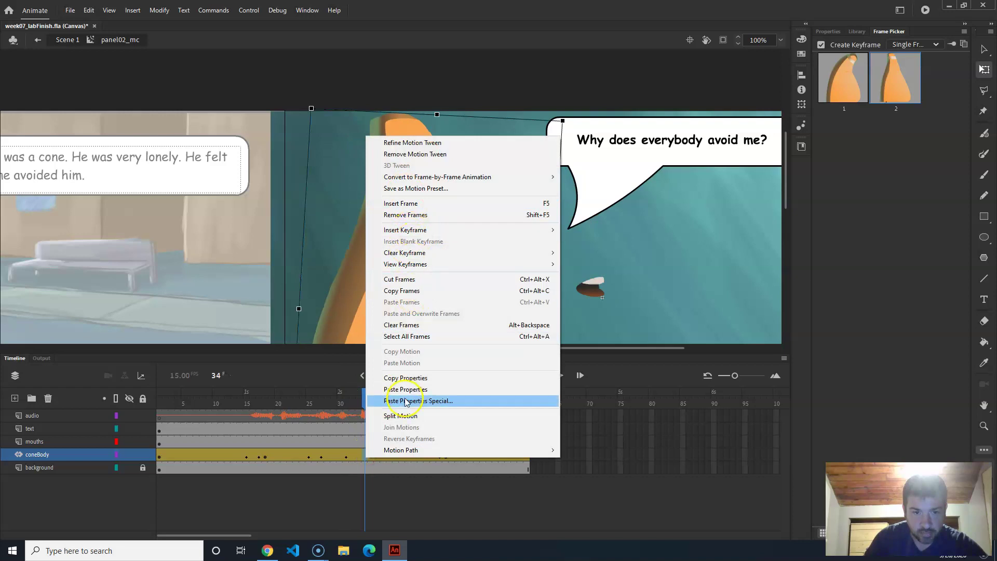
click(392, 390)
Copy the properties of the coneBody keyframe at frame 46 and paste them at frame 36
mouse_move(371, 410)
mouse_down()
mouse_move(346, 410)
mouse_move(377, 410)
mouse_up()
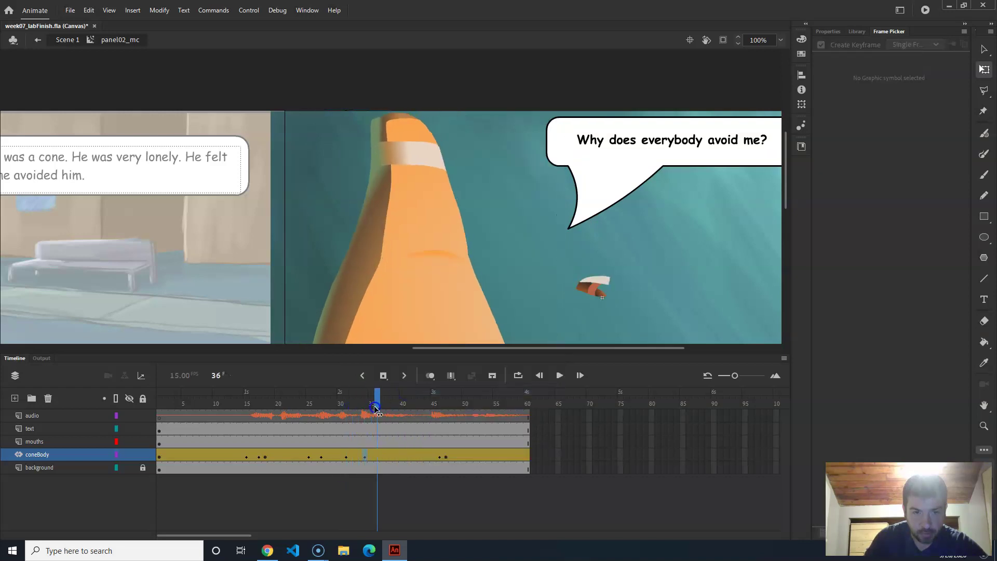
click(440, 455)
right_click(439, 458)
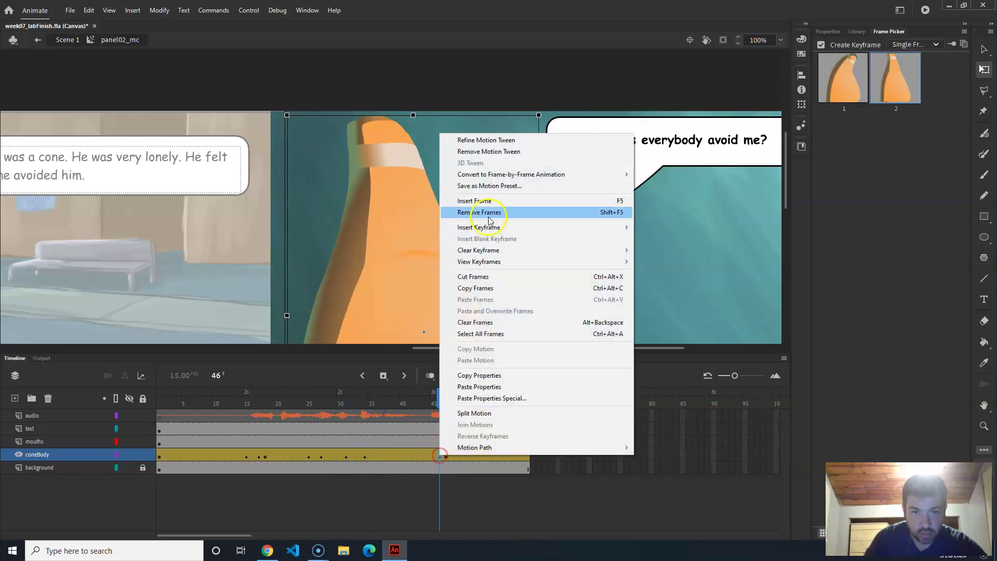
click(482, 377)
click(378, 456)
right_click(379, 455)
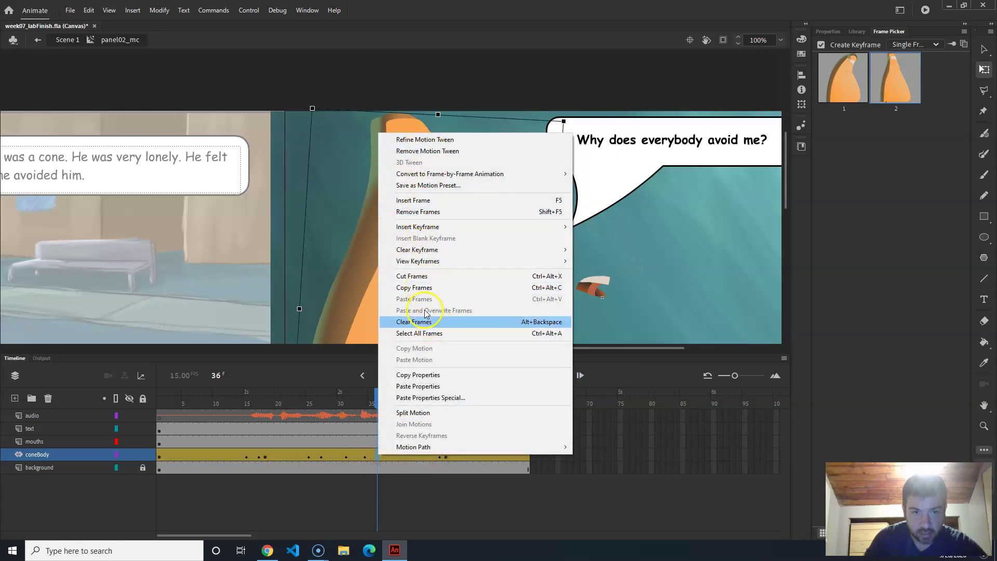
click(424, 387)
Play the animation from the start and scrub from frame 18 to frame 27 to review the cone body's motion
drag(371, 403, 98, 387)
key(Return)
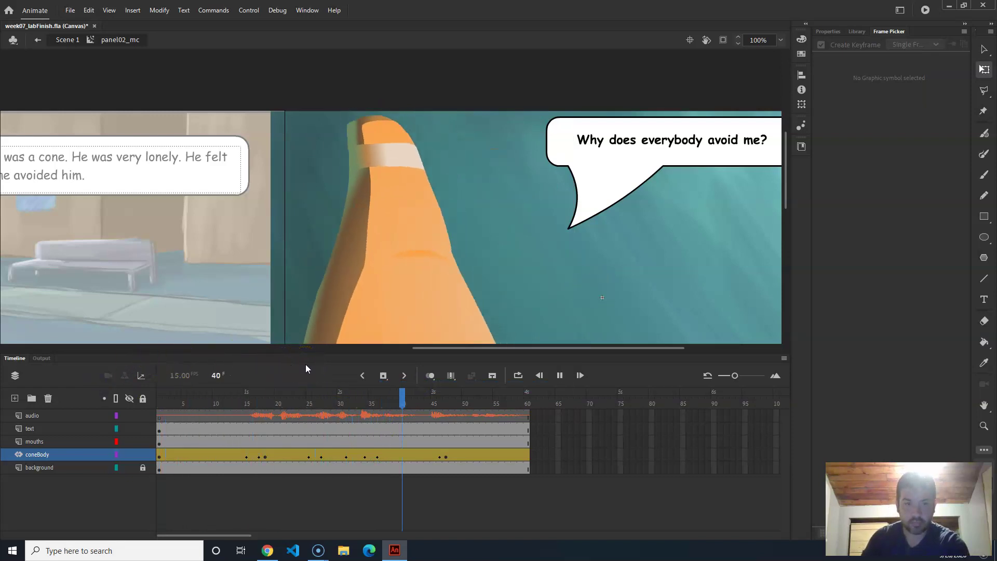
drag(469, 396, 266, 399)
click(453, 296)
click(330, 241)
click(363, 249)
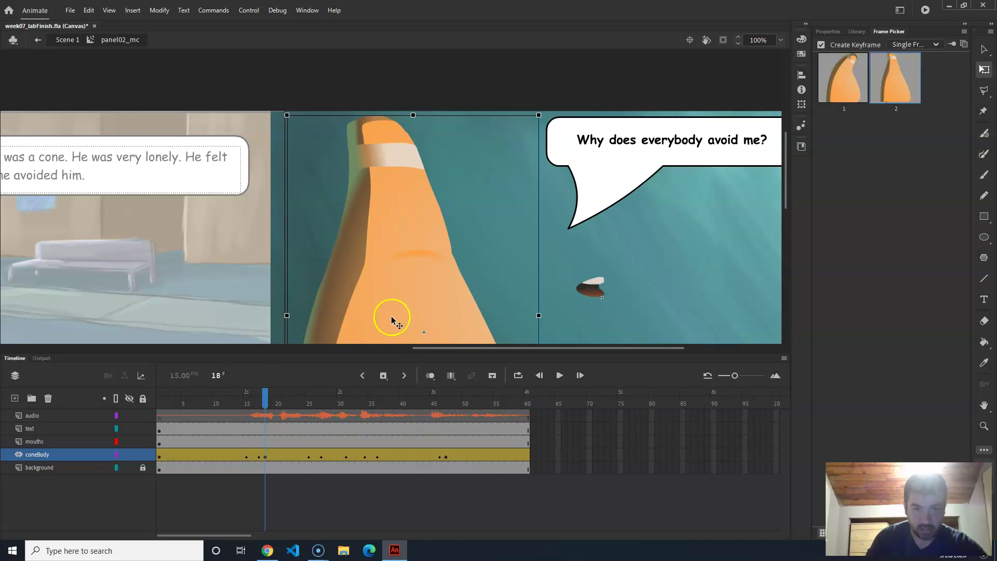
drag(261, 405, 320, 406)
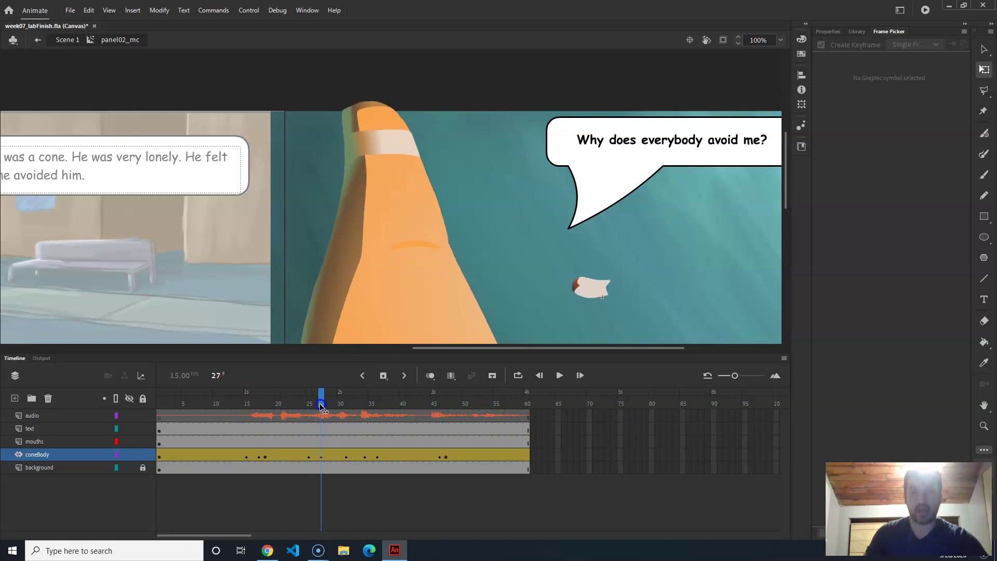
Move the coneBody keyframe at frame 46 to frame 44 and return the playhead to frame 46
drag(321, 406, 440, 436)
key(shift+comma)
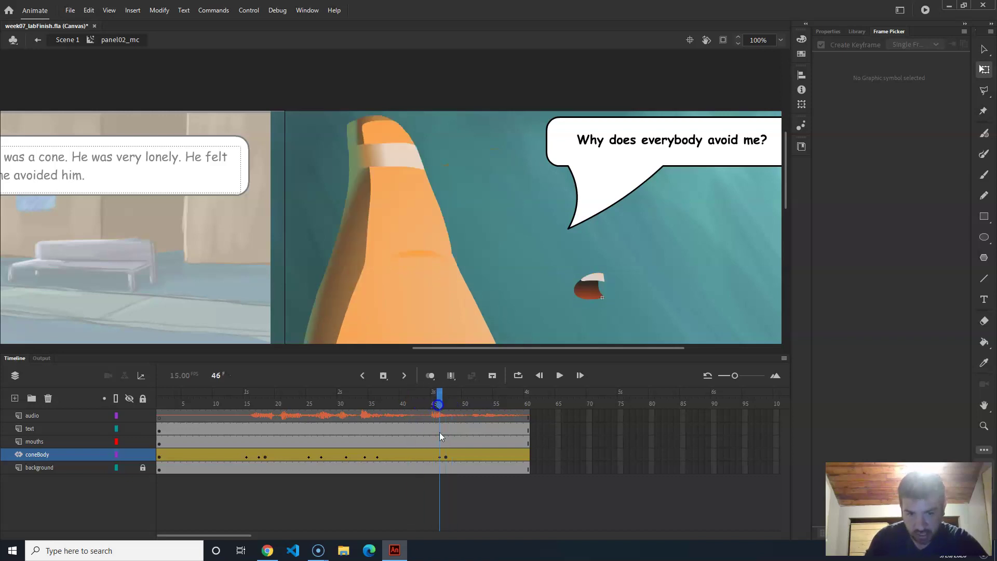
click(439, 460)
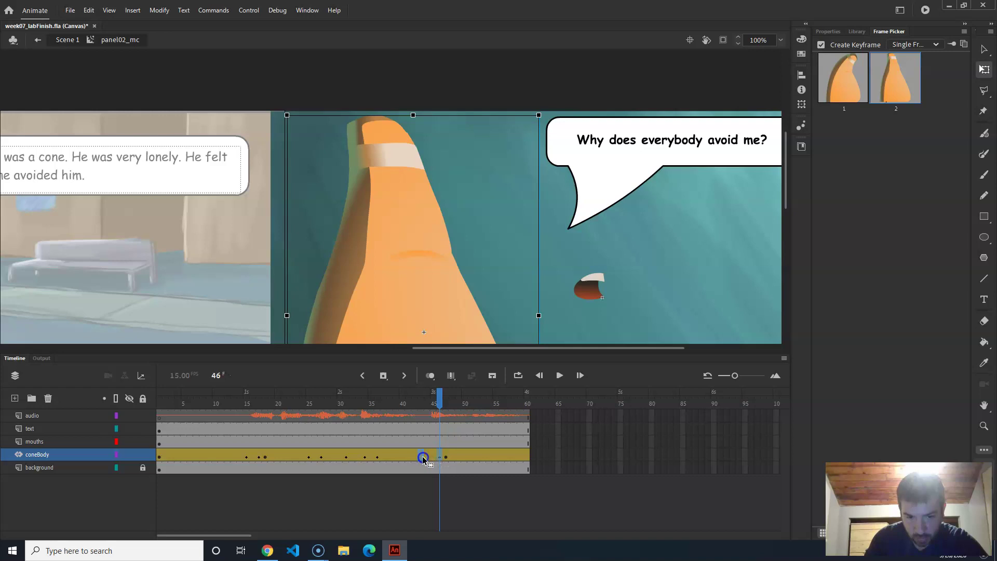
mouse_move(426, 405)
mouse_down()
mouse_move(429, 398)
mouse_move(442, 408)
mouse_up()
At frame 46, rotate the cone body slightly clockwise and squash it a little from the top
click(412, 254)
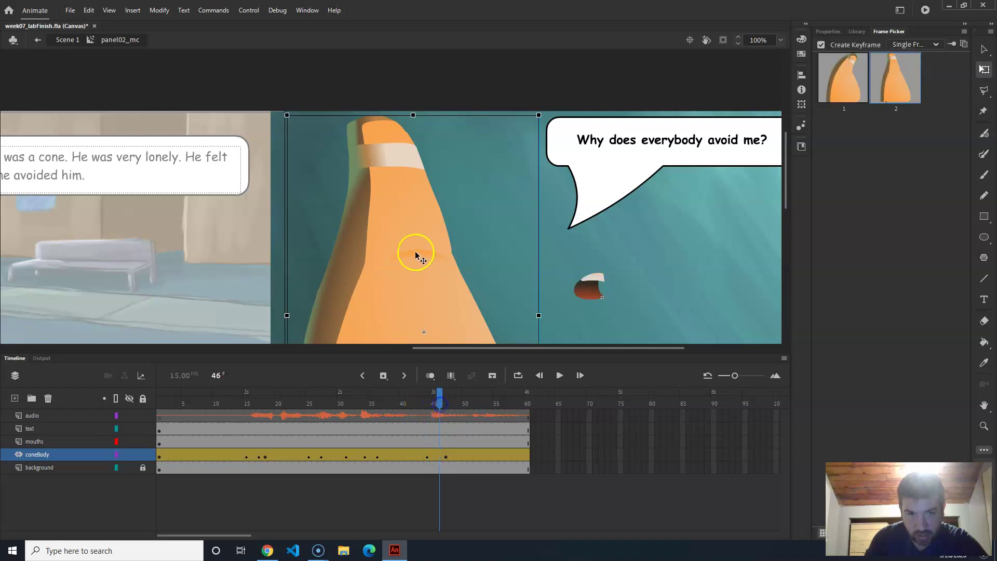
drag(548, 113, 563, 123)
drag(431, 115, 431, 128)
Play the animation from the start and scrub through the timeline to review the cone body's motion against the audio
mouse_move(441, 422)
mouse_down()
mouse_move(425, 407)
mouse_move(445, 410)
mouse_move(413, 408)
mouse_move(458, 410)
mouse_move(42, 370)
mouse_up()
key(Return)
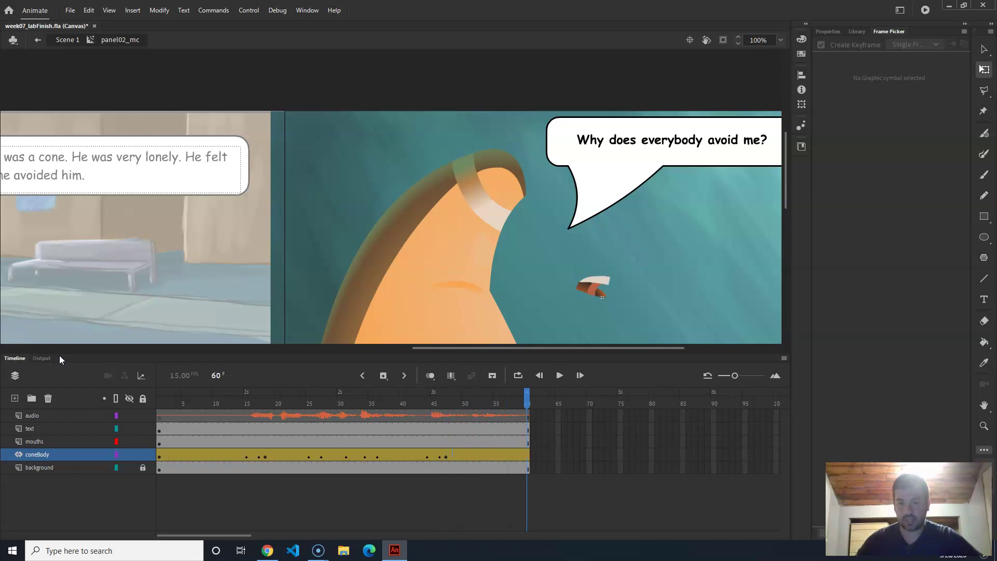
key(Return)
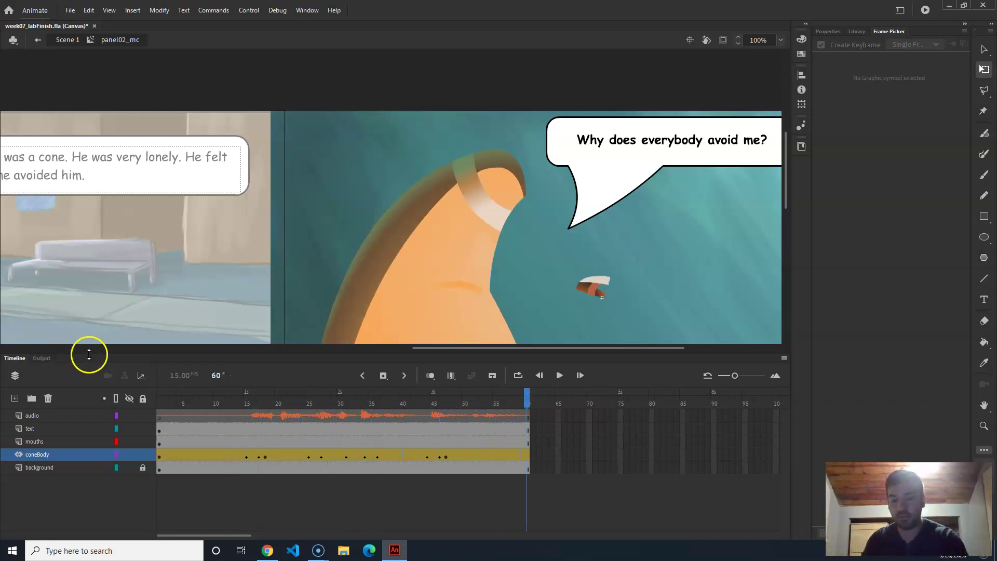
drag(439, 394, 253, 399)
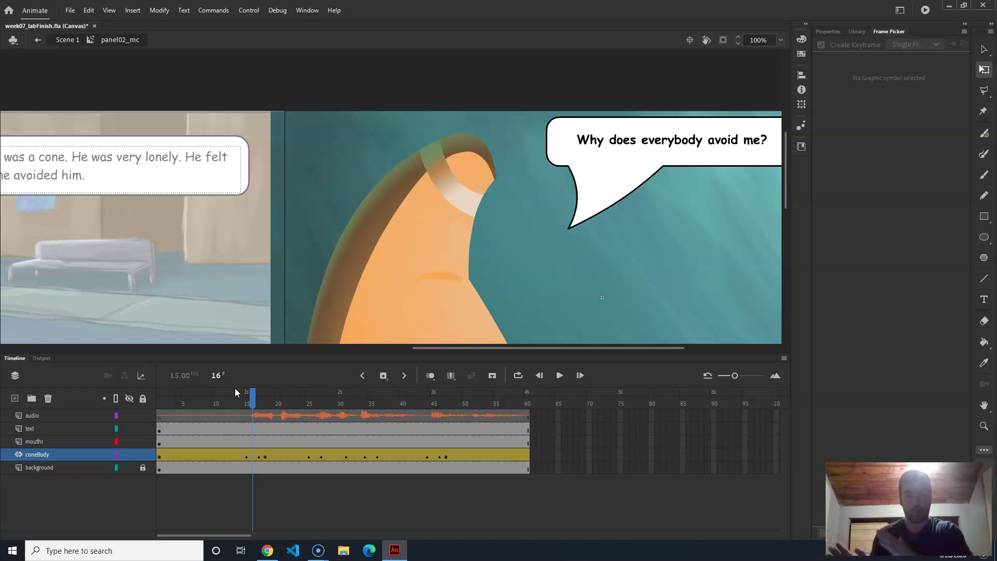
drag(329, 402, 389, 406)
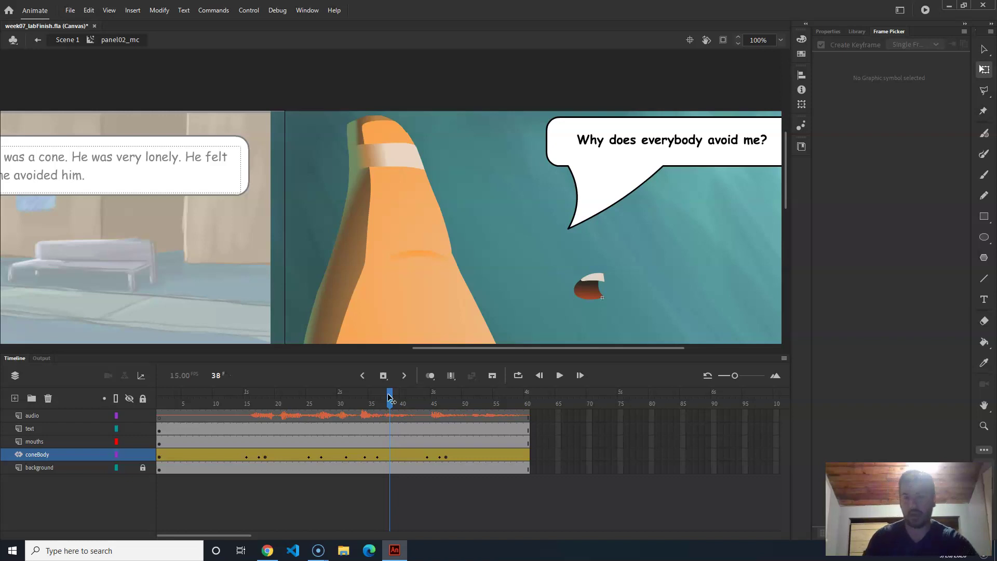
drag(392, 408, 104, 389)
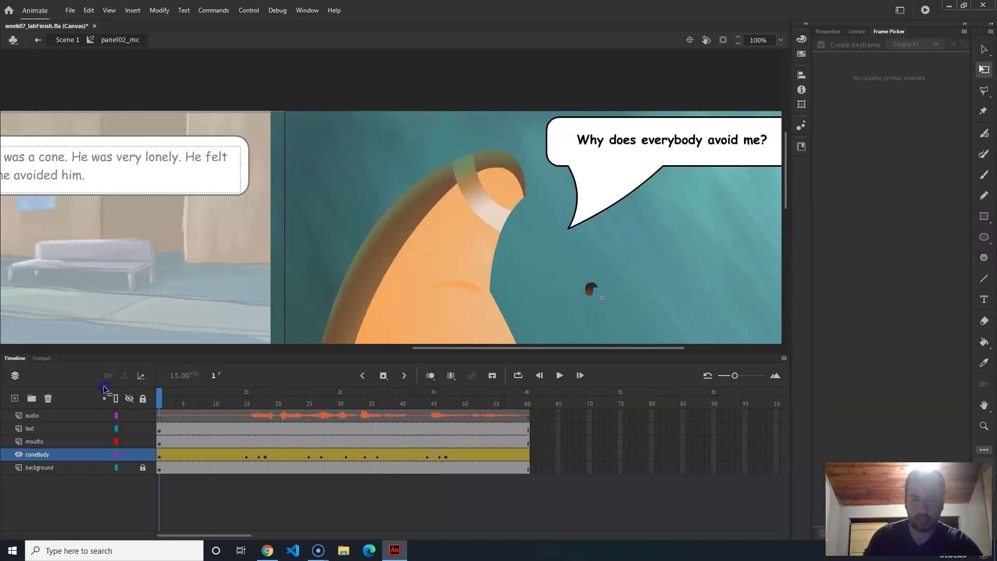
key(Return)
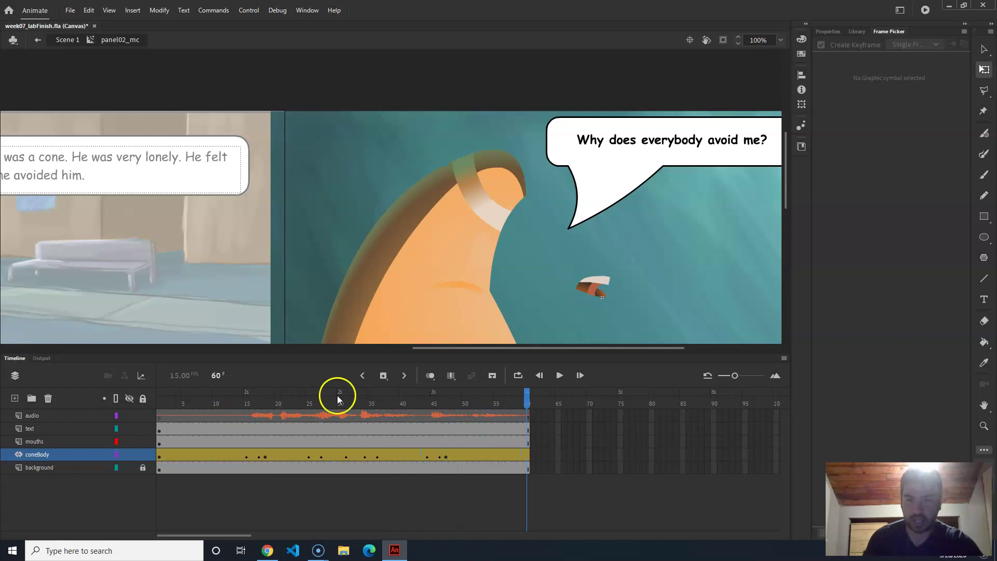
drag(447, 402, 159, 402)
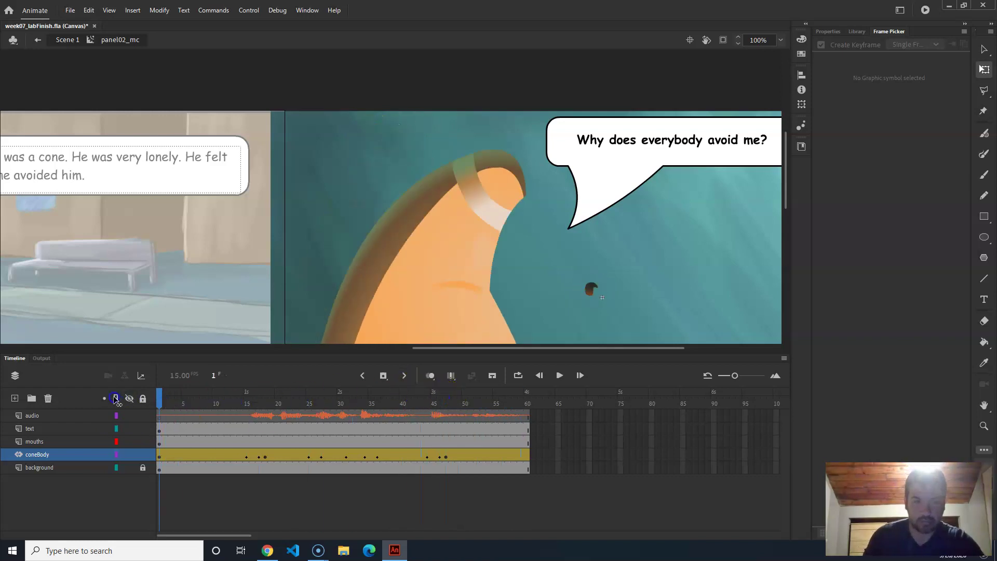
Insert keyframes at frame 2 on the audio, text, mouths, coneBody and background layers, then scrub the timeline
drag(503, 289, 461, 168)
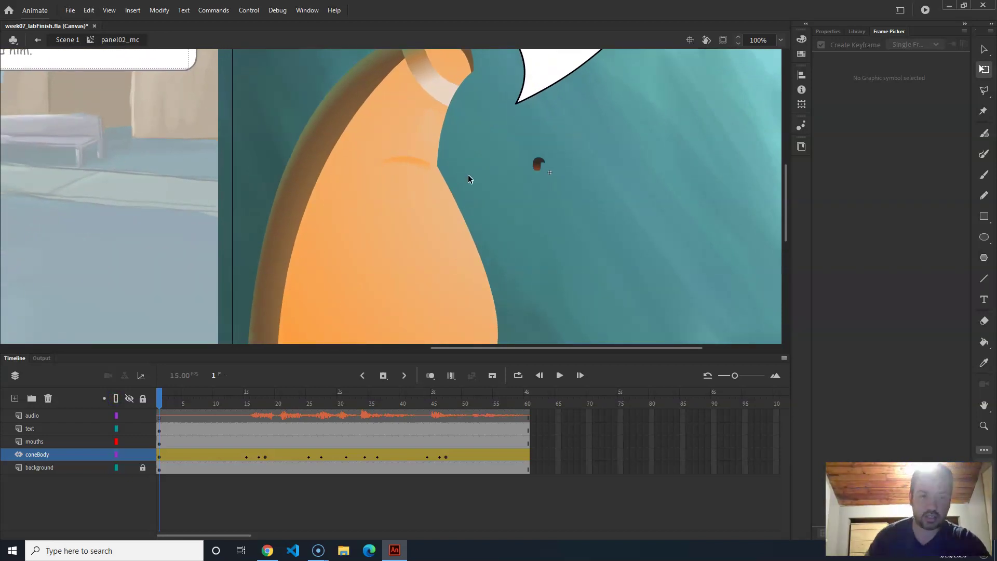
click(479, 204)
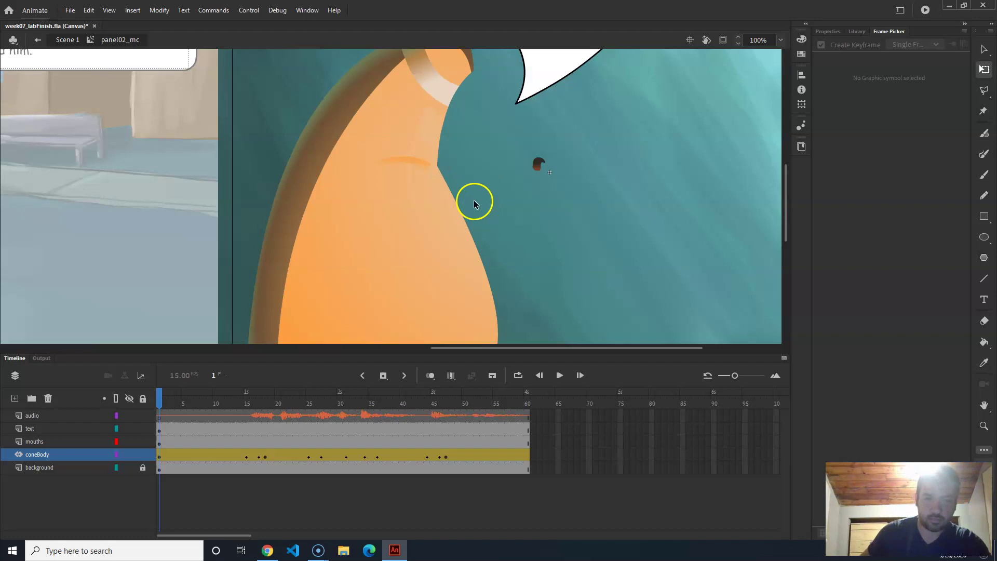
click(160, 400)
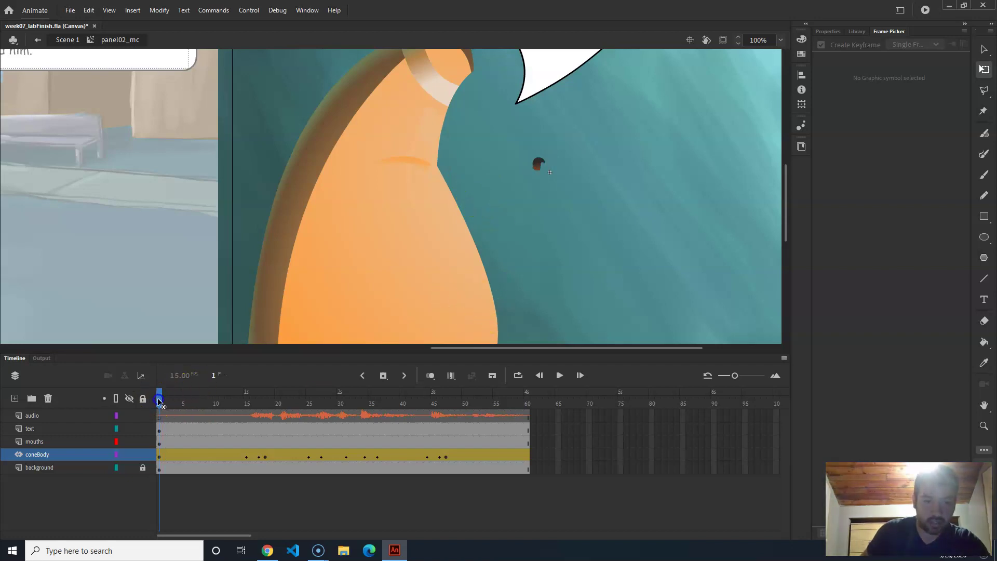
mouse_move(160, 400)
mouse_down()
mouse_move(445, 396)
mouse_move(160, 396)
mouse_move(155, 387)
mouse_up()
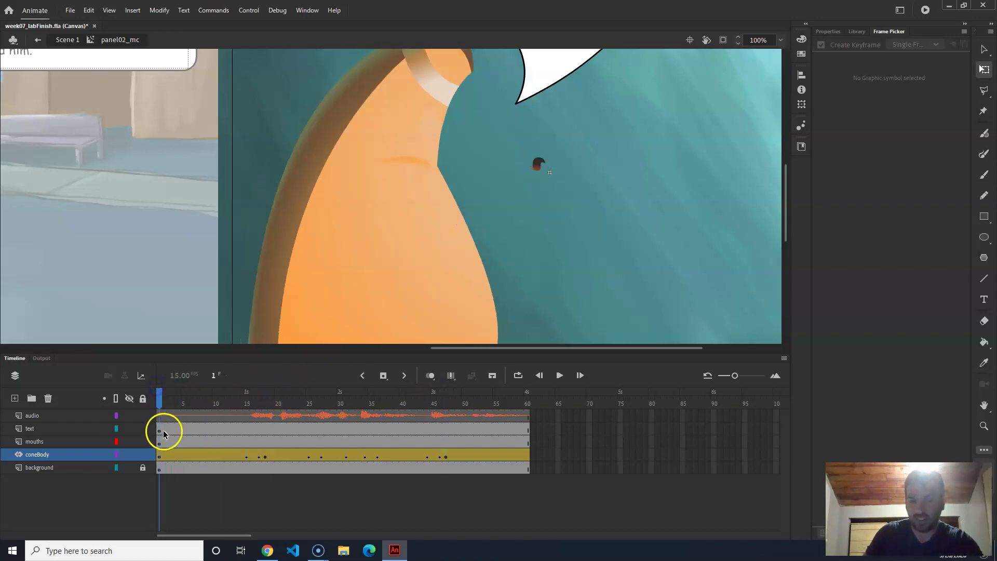
click(164, 428)
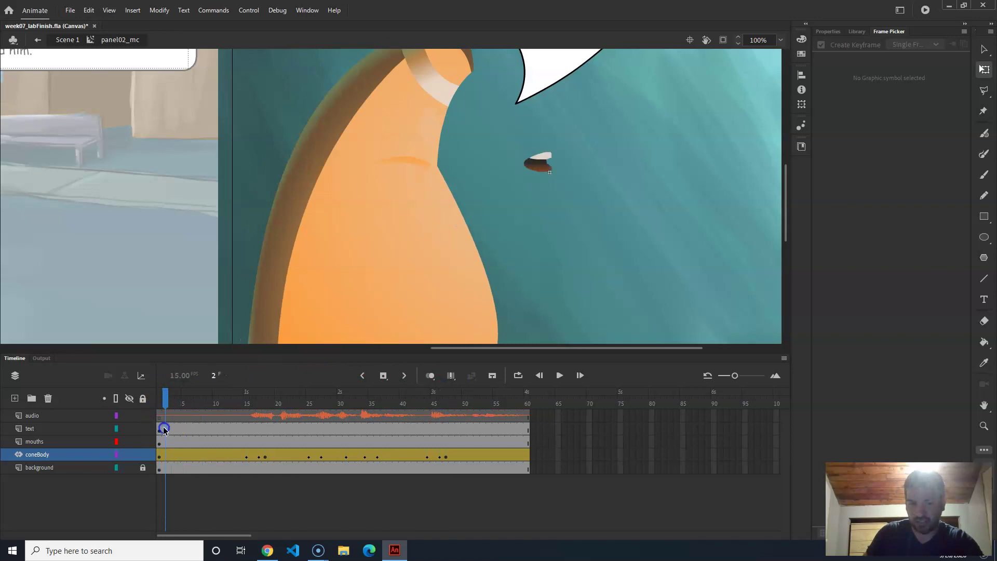
click(161, 475)
drag(161, 475, 163, 481)
drag(168, 429, 162, 400)
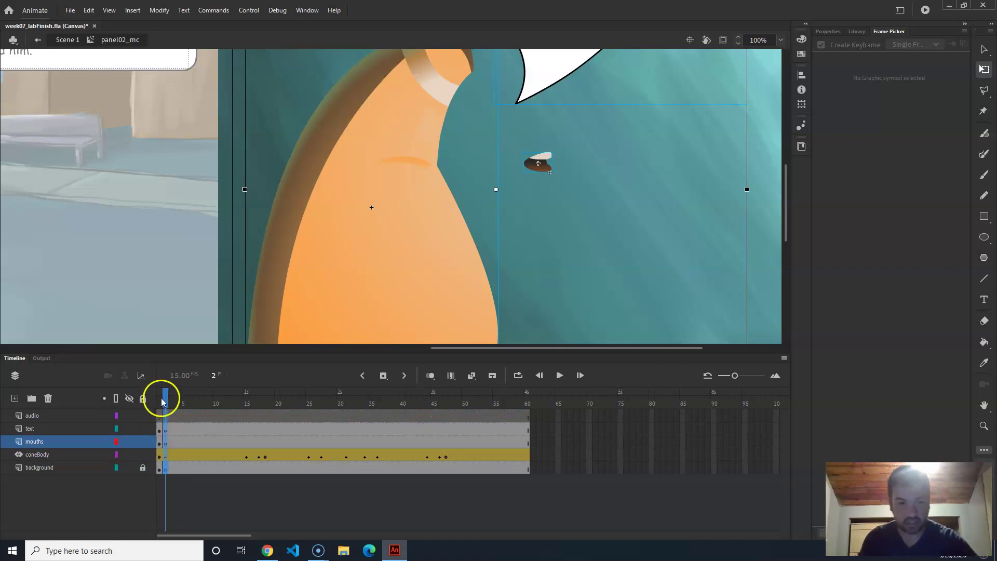
click(166, 413)
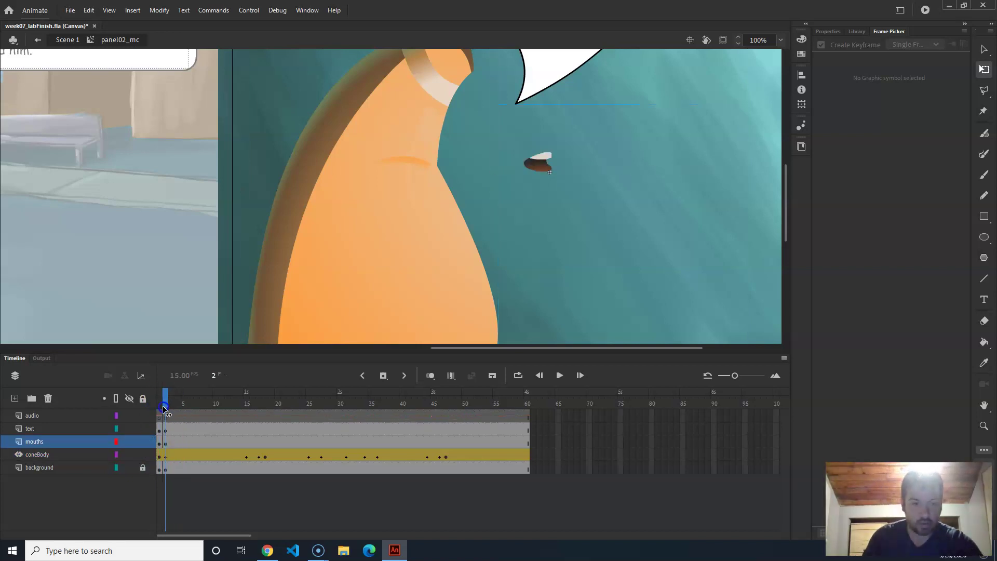
drag(164, 410, 411, 420)
drag(486, 425, 86, 398)
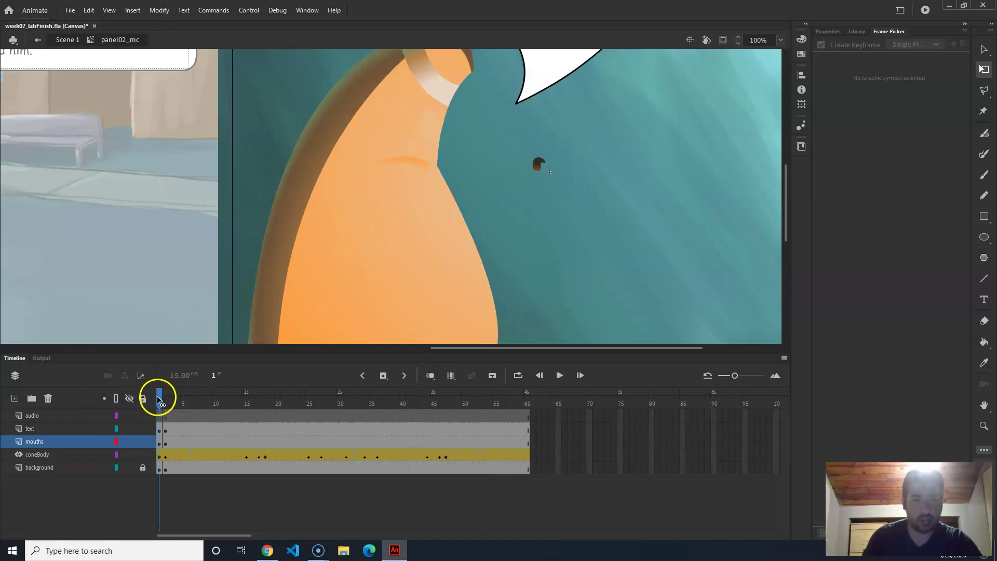
Delete the mouth from frame 1 of the mouths layer, keeping it from frame 2 onward, and scrub to check
drag(160, 398, 167, 401)
click(526, 155)
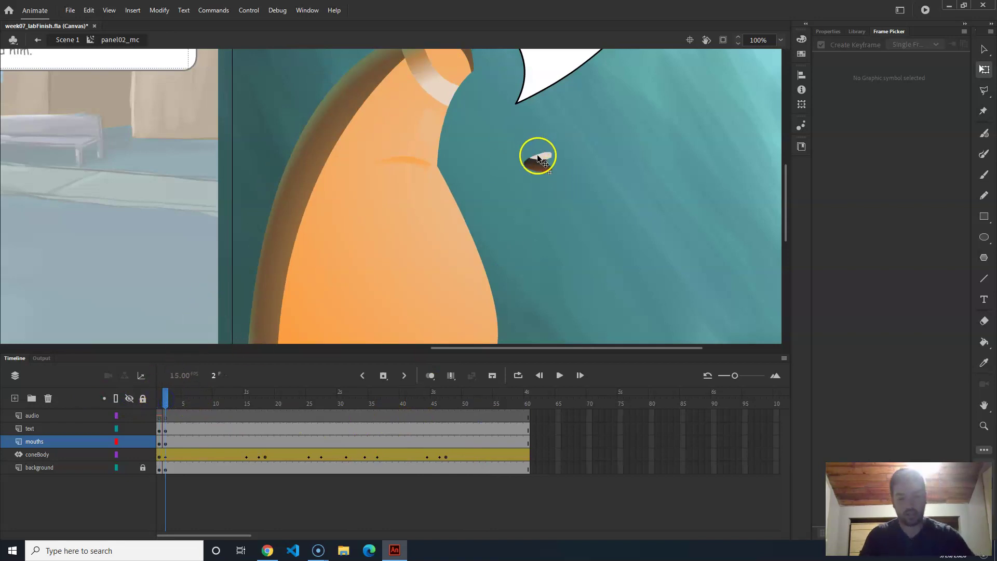
scroll(522, 185, left, 2)
scroll(514, 192, up, 2)
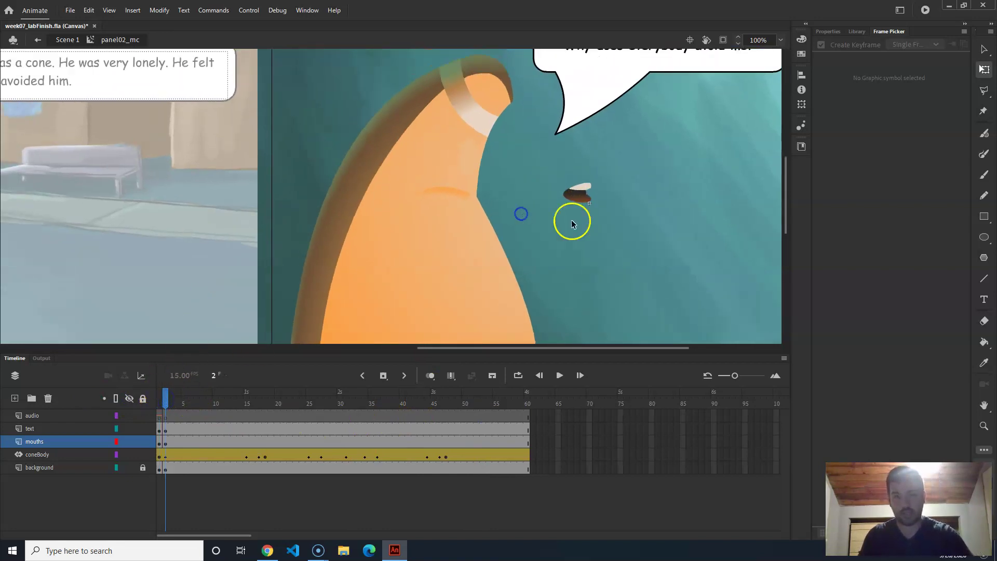
click(581, 193)
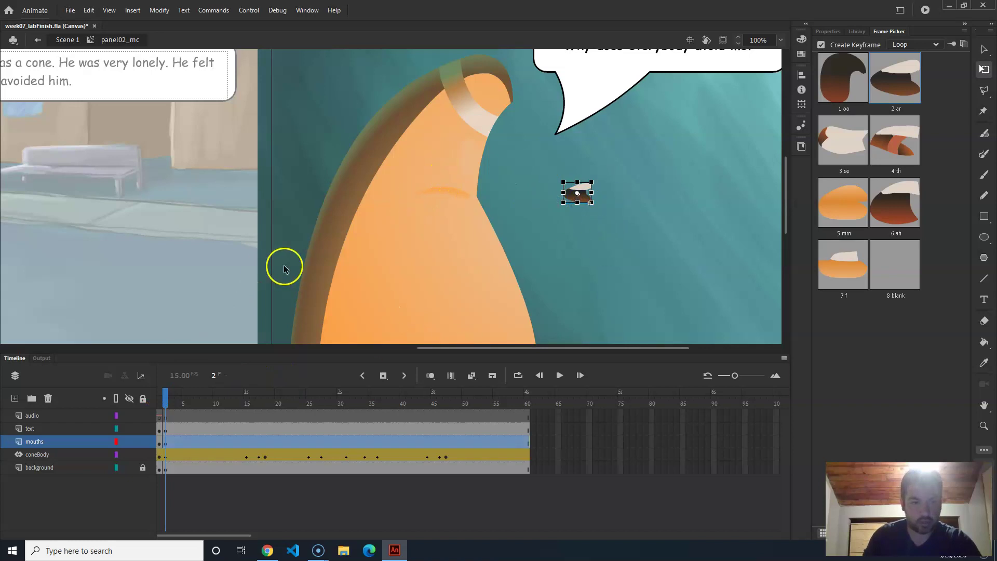
click(161, 404)
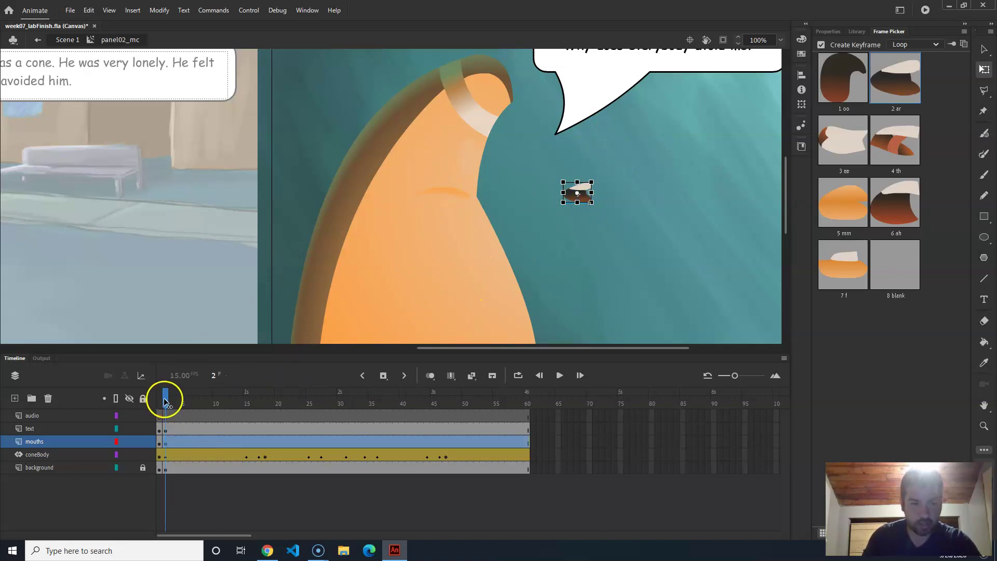
click(577, 198)
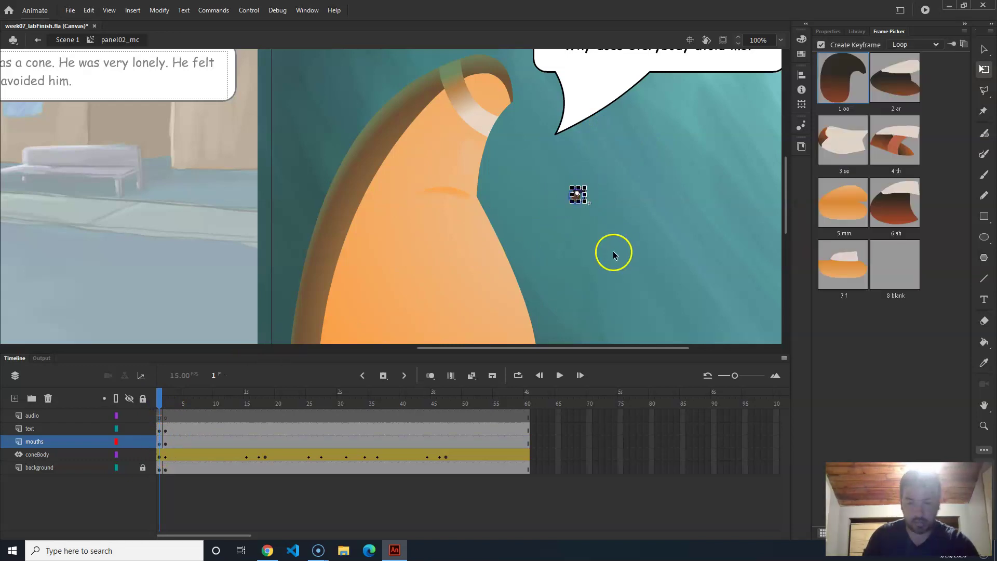
key(Delete)
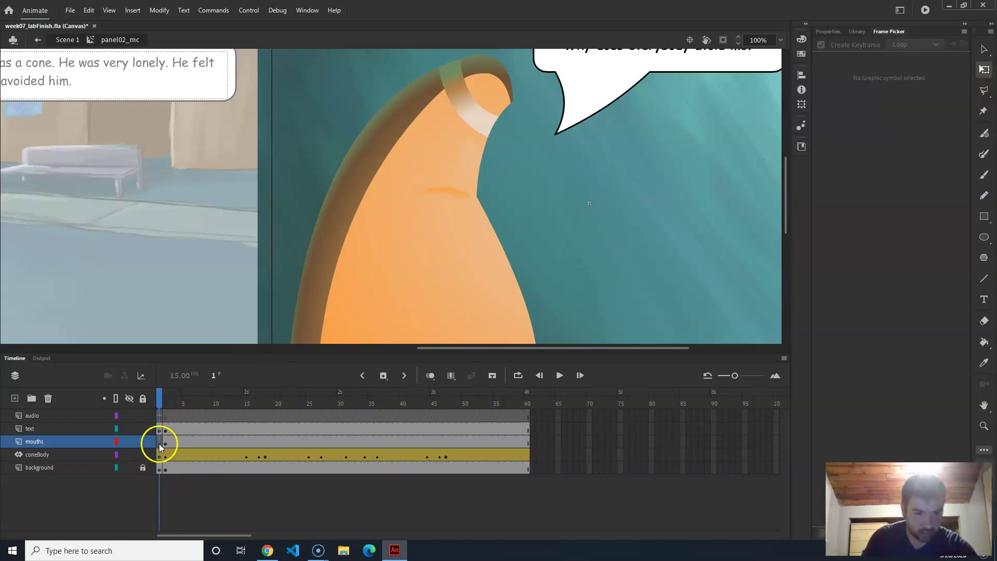
drag(159, 400, 234, 399)
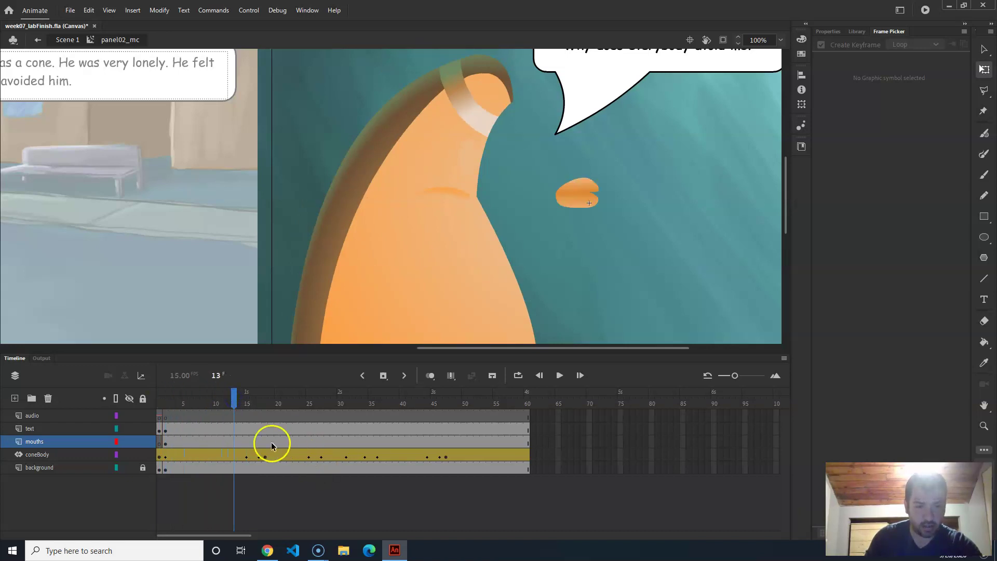
Move the sound keyframe on the audio layer from frame 1 to frame 2
click(162, 419)
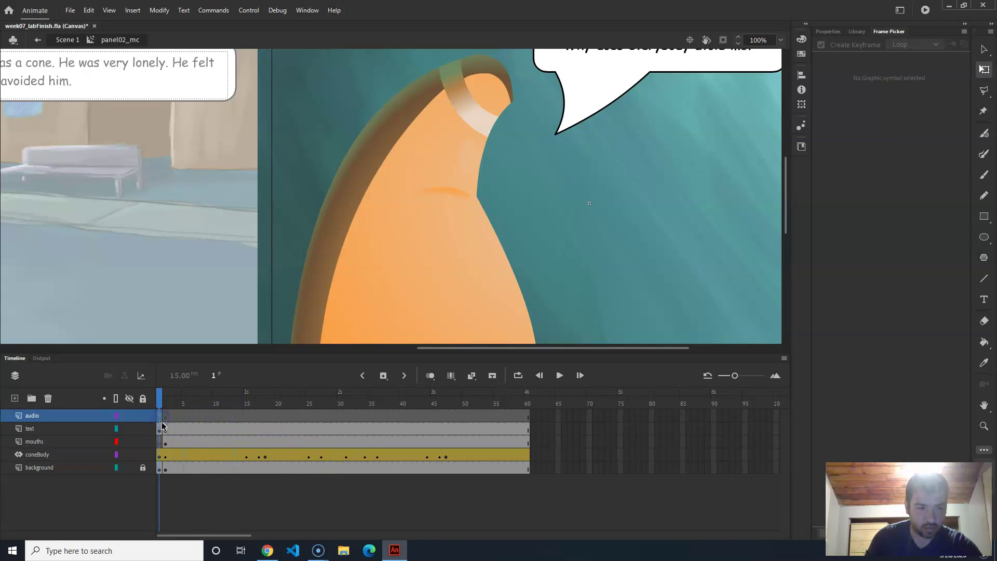
drag(162, 420, 216, 419)
click(177, 401)
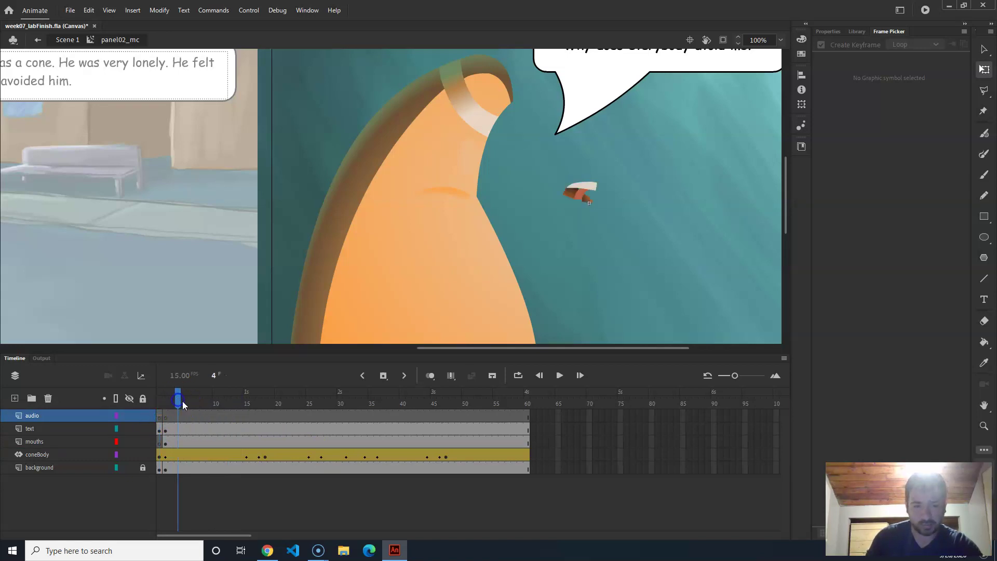
click(159, 420)
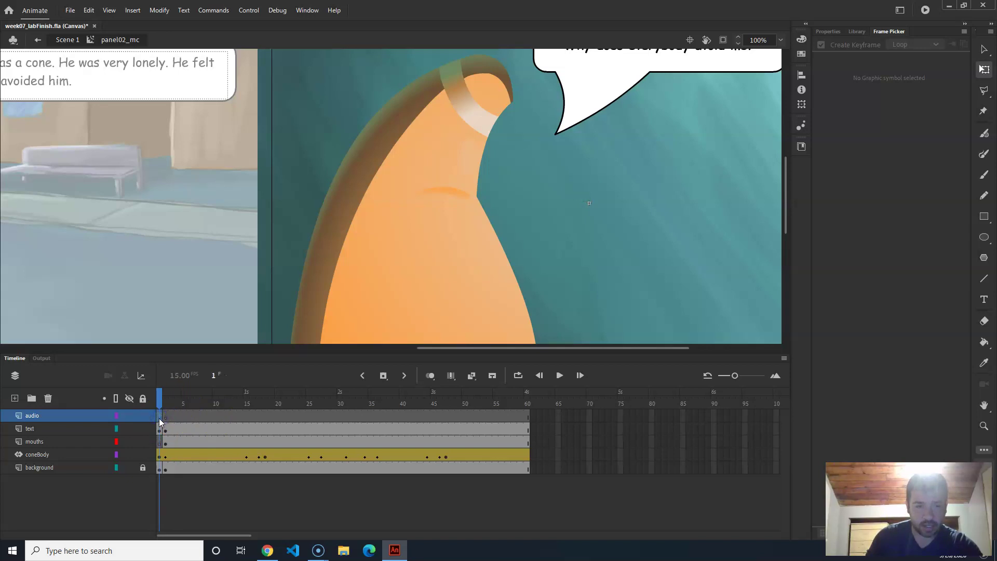
drag(166, 417, 166, 418)
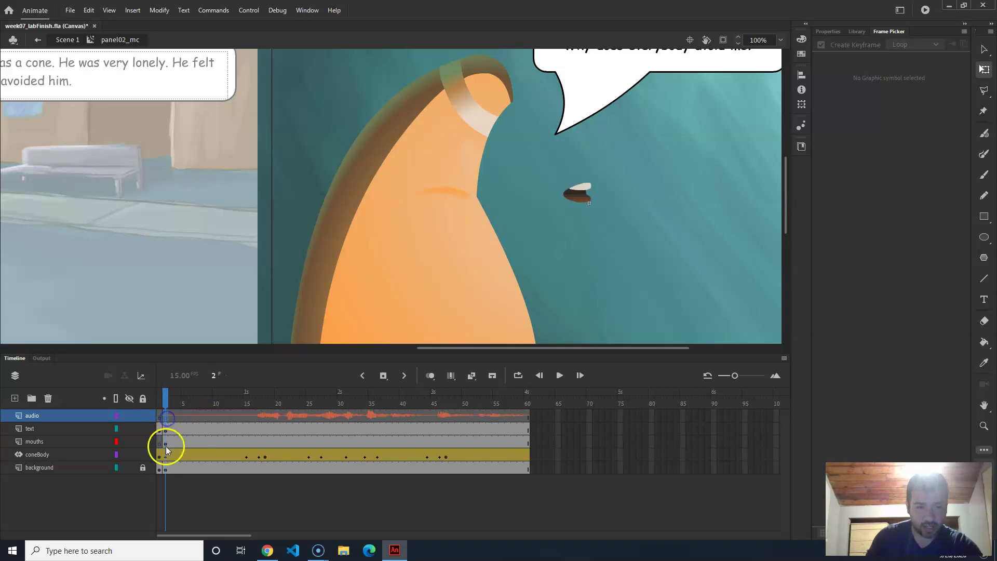
Compare frames 1 and 2 on the audio and text layers to check their keyframes
click(166, 420)
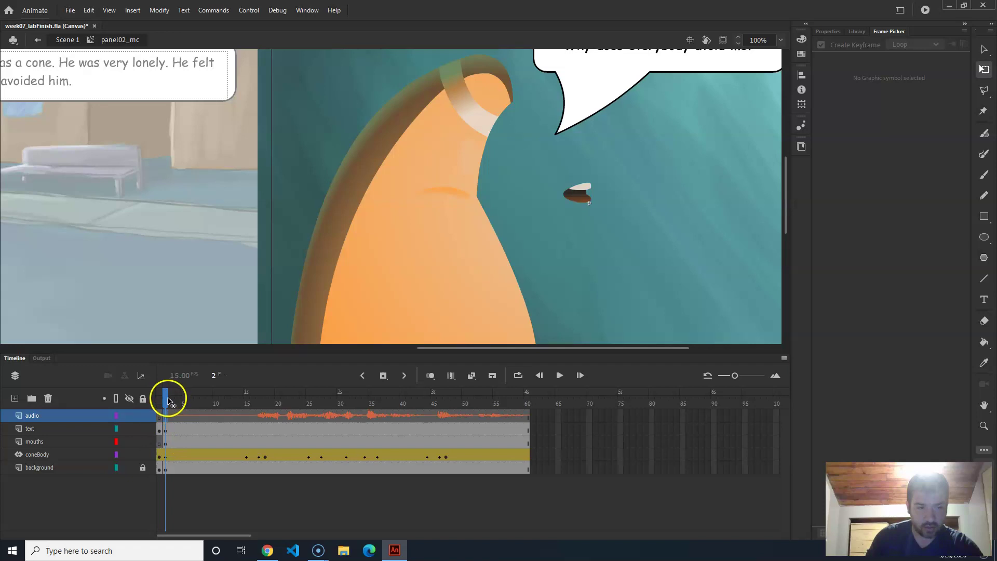
click(159, 403)
click(165, 417)
click(158, 402)
mouse_move(158, 402)
mouse_down()
mouse_move(173, 400)
mouse_move(156, 405)
mouse_up()
click(161, 417)
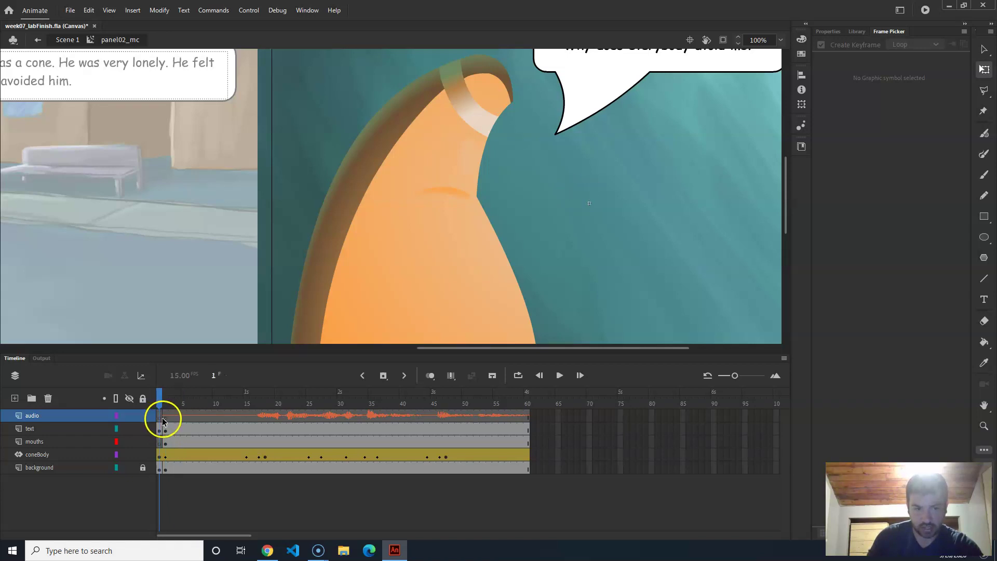
click(160, 429)
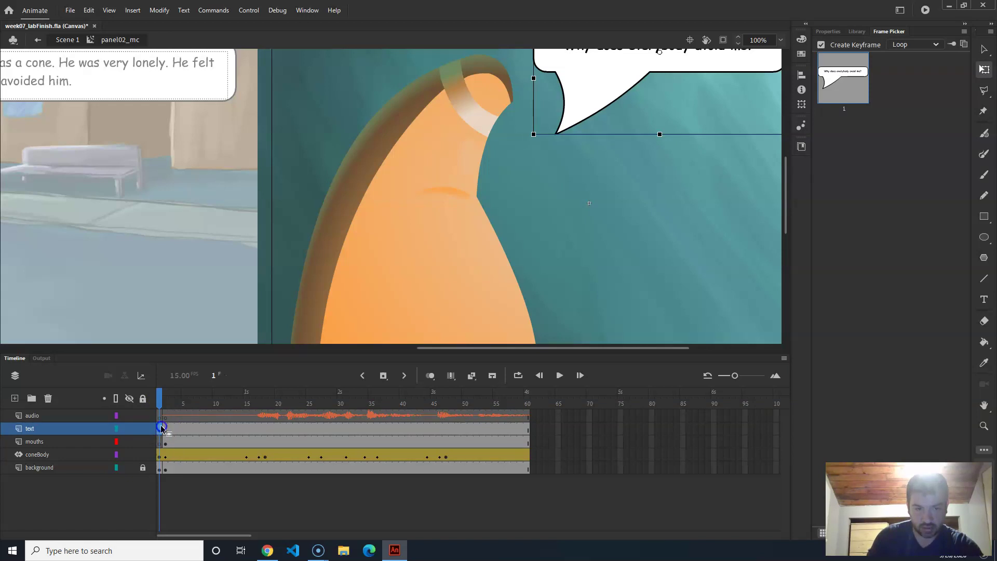
click(161, 396)
At frame 2, set the mouth symbol to the 8 blank pose
mouse_move(161, 395)
mouse_down()
mouse_move(291, 406)
mouse_move(165, 408)
mouse_up()
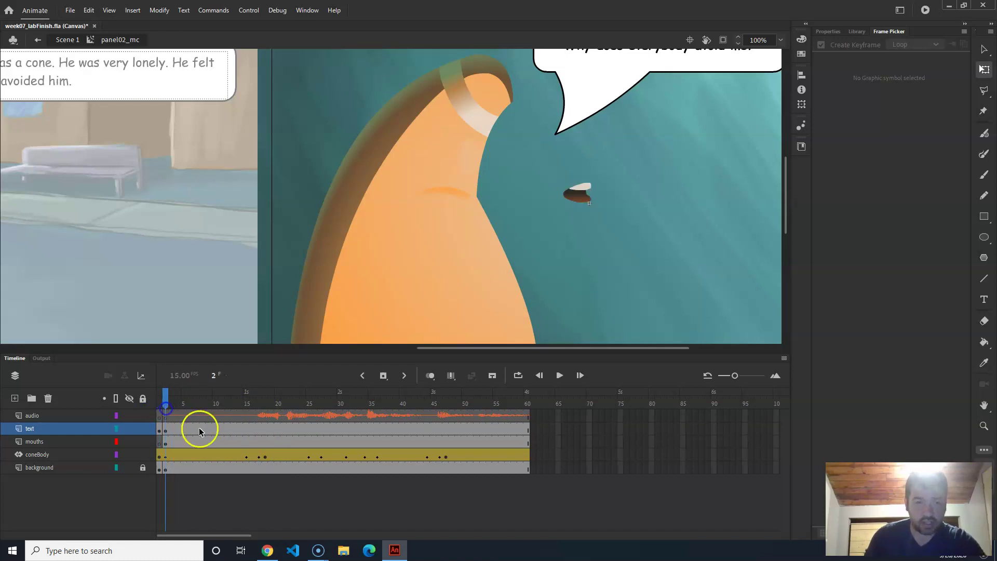
click(578, 193)
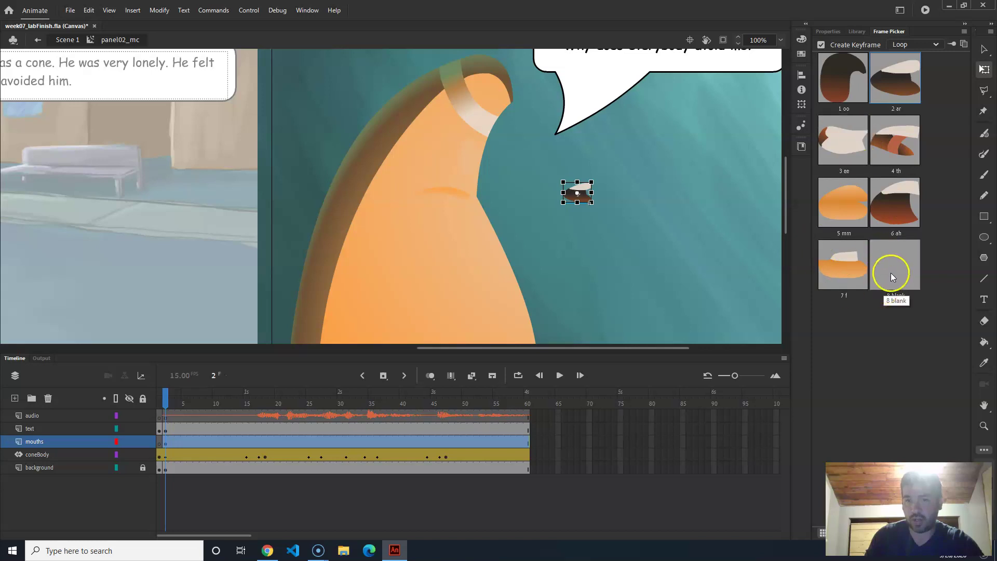
click(891, 276)
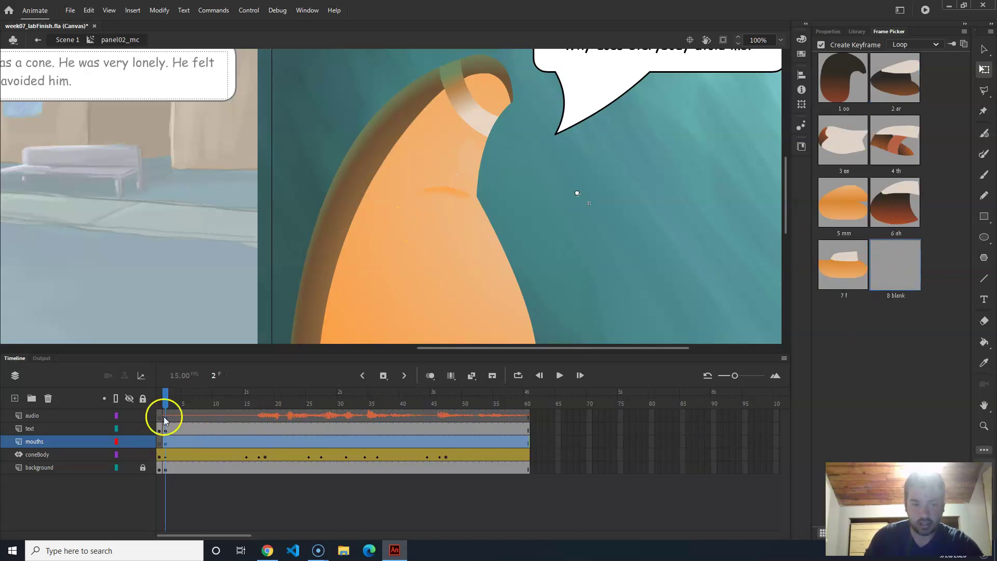
At frame 2 of the mouths layer, set the mouth symbol's looping to Single Frame with the 8 blank pose
mouse_move(167, 399)
mouse_down()
mouse_move(260, 401)
mouse_move(169, 406)
mouse_up()
click(165, 443)
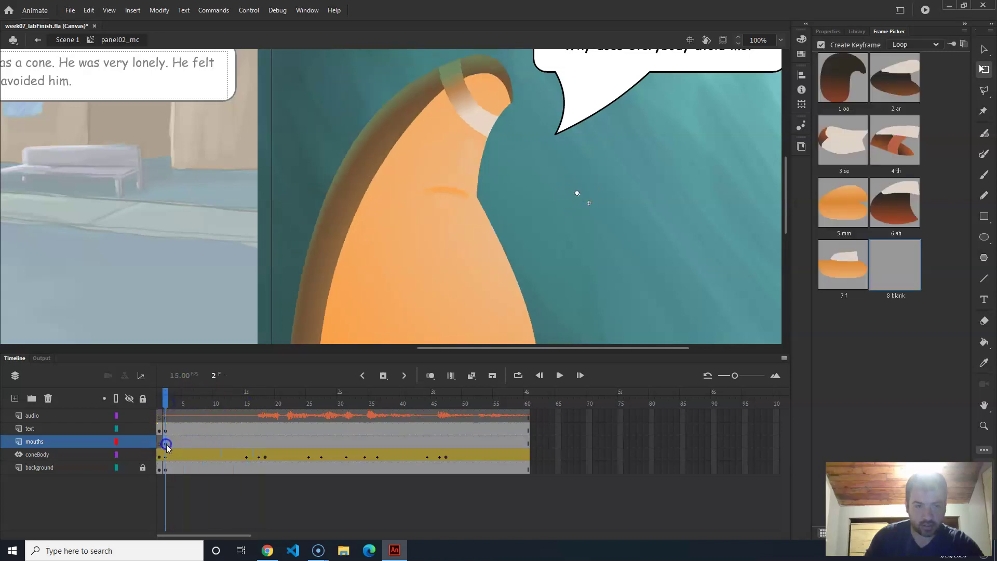
click(906, 45)
click(922, 94)
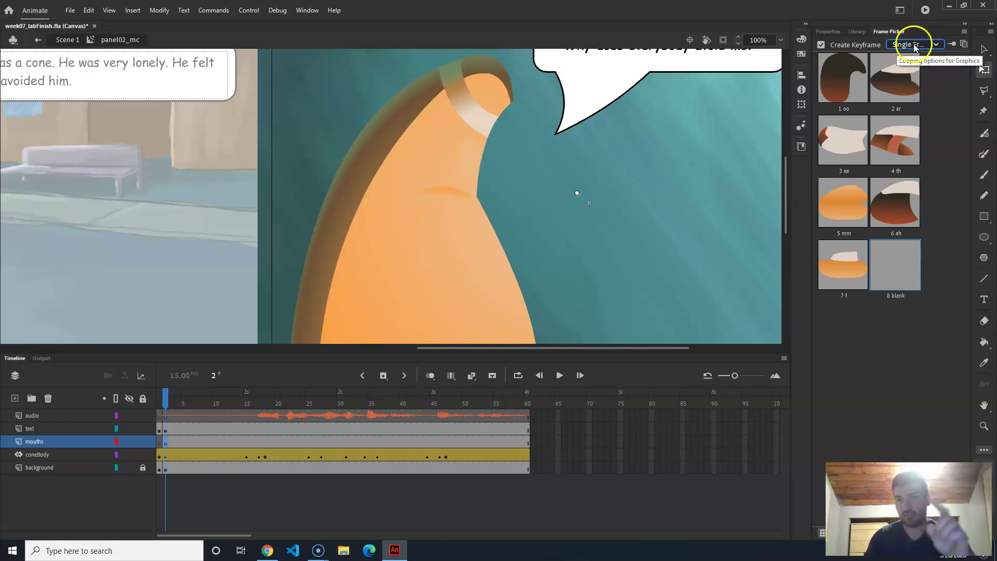
click(902, 267)
At frame 16 of the mouths layer, add a keyframe with the 1 oo mouth pose and switch to the Selection tool
drag(169, 401, 256, 407)
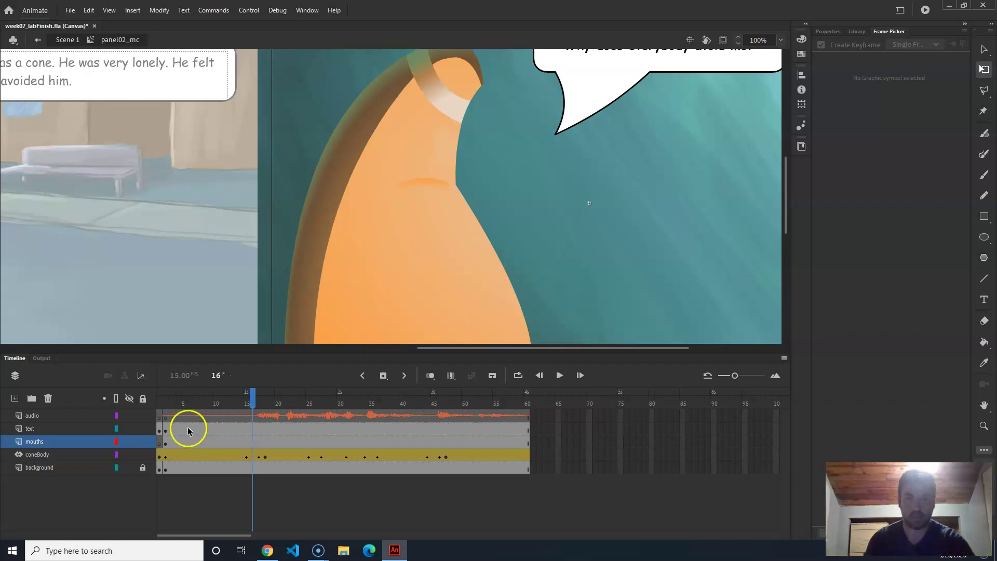
click(257, 404)
drag(257, 404, 255, 405)
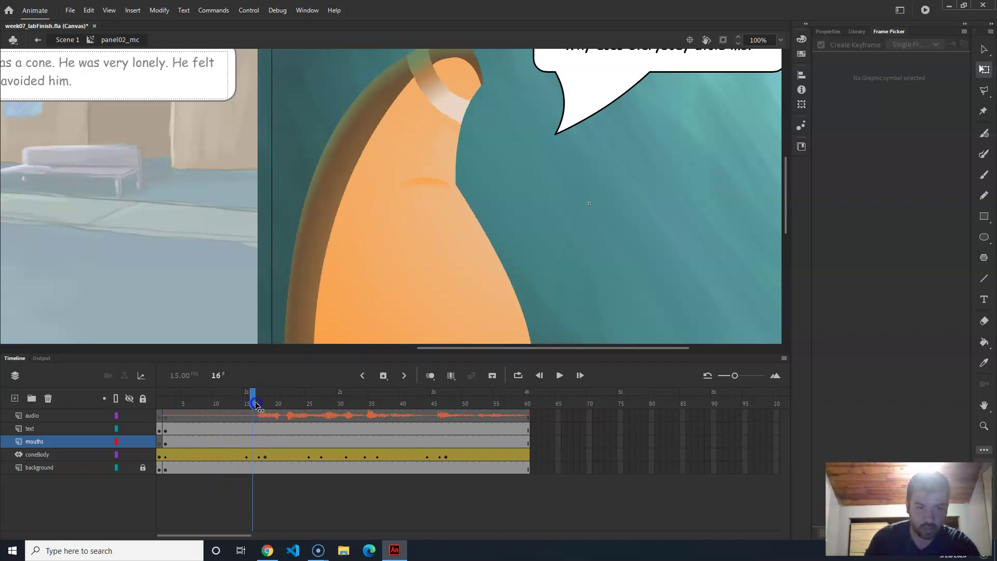
click(253, 429)
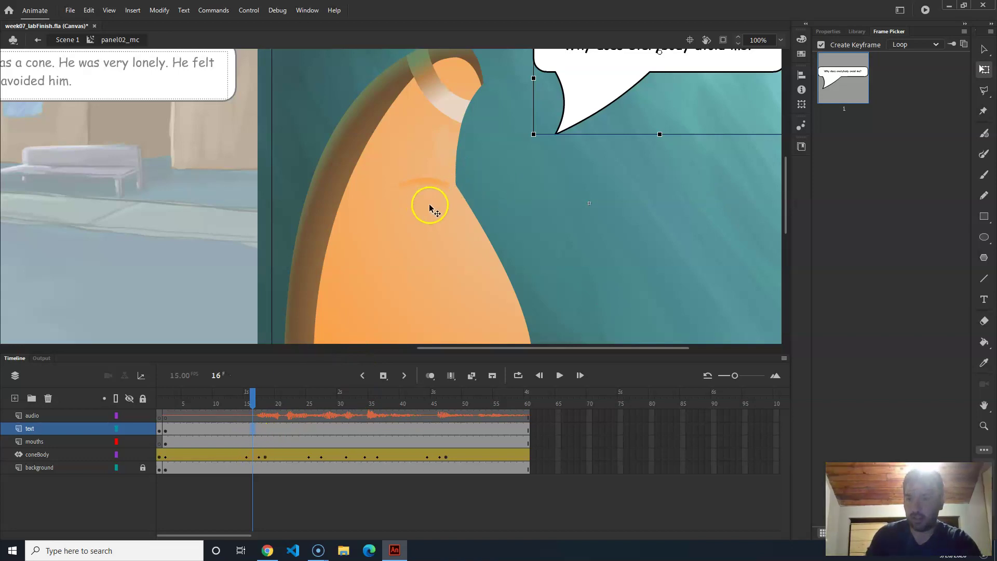
click(253, 441)
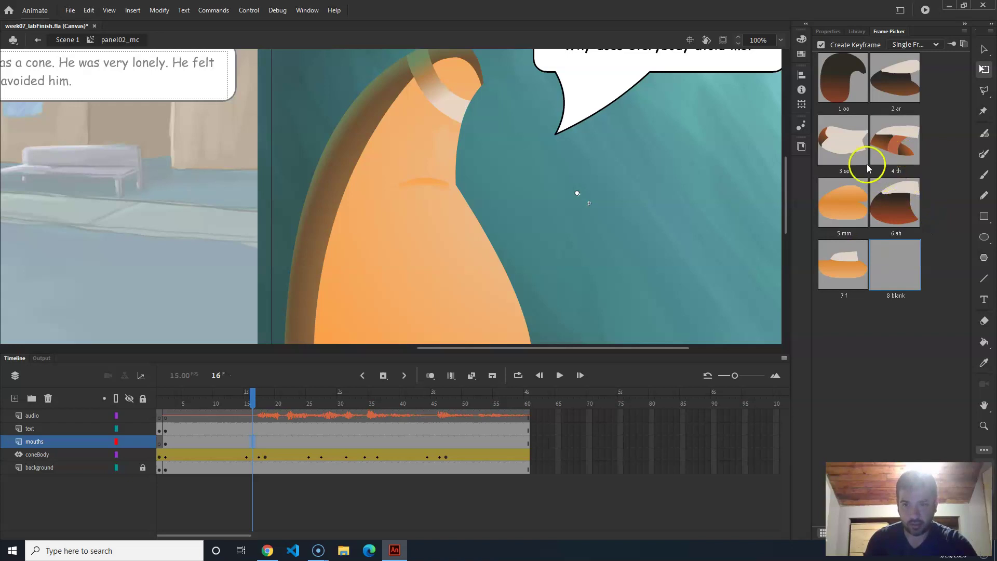
click(842, 84)
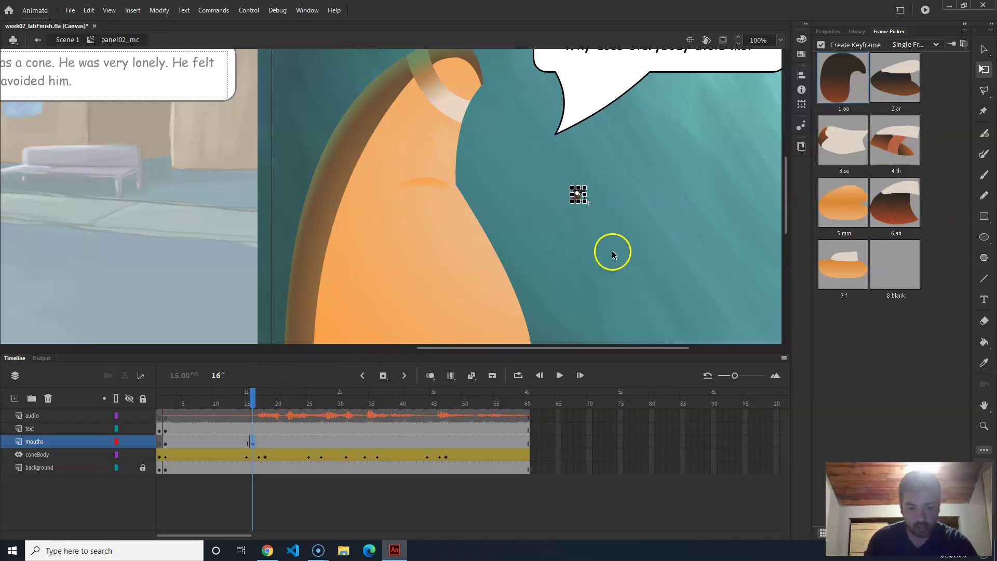
key(v)
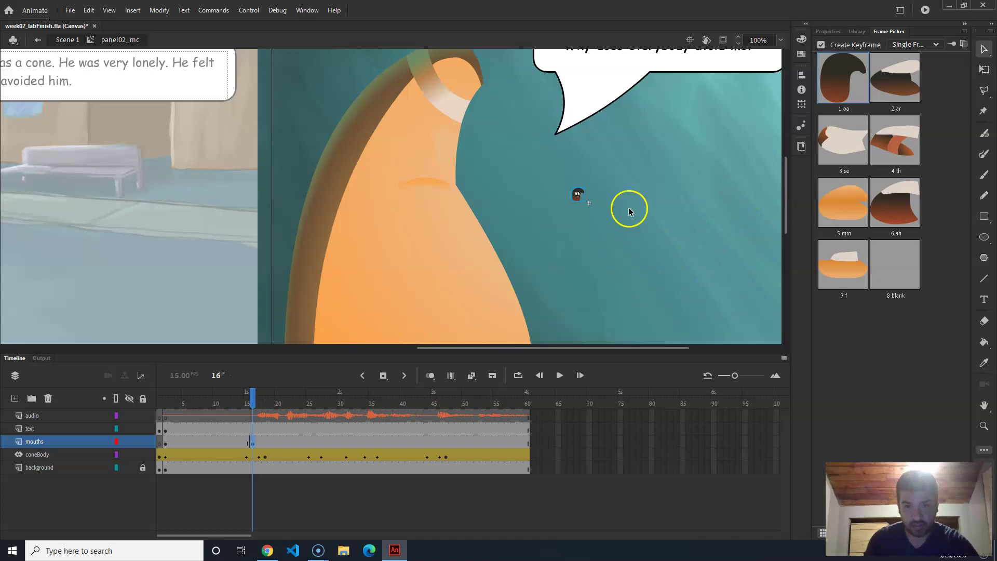
At frame 18 of the mouths layer, add a keyframe with the 2 ar mouth pose
click(253, 404)
drag(253, 405, 266, 409)
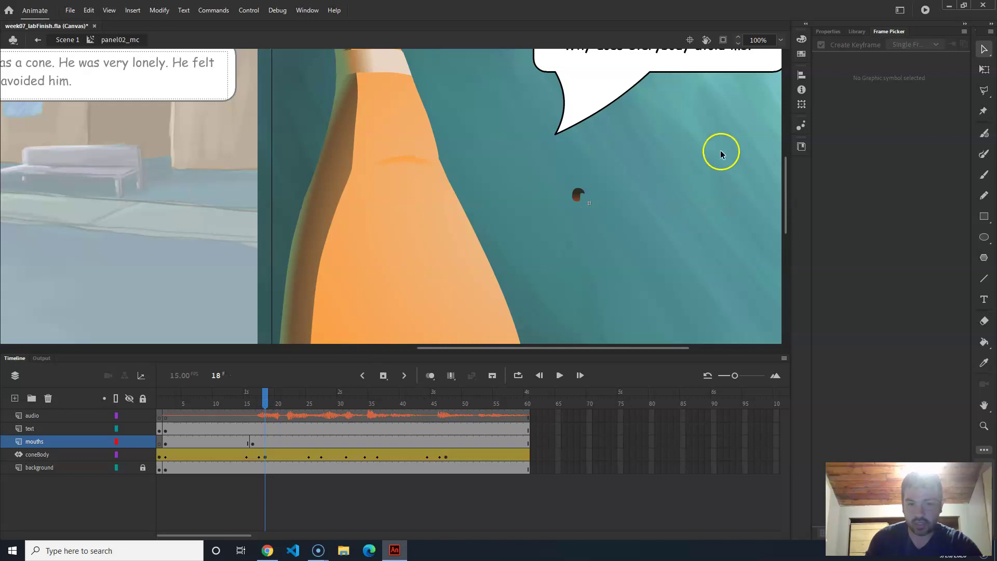
click(263, 444)
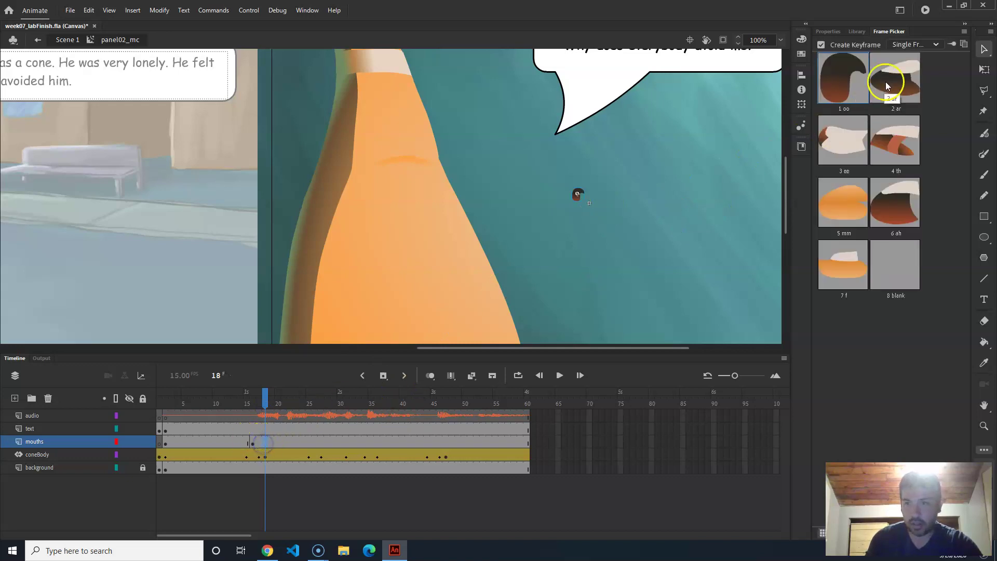
click(899, 86)
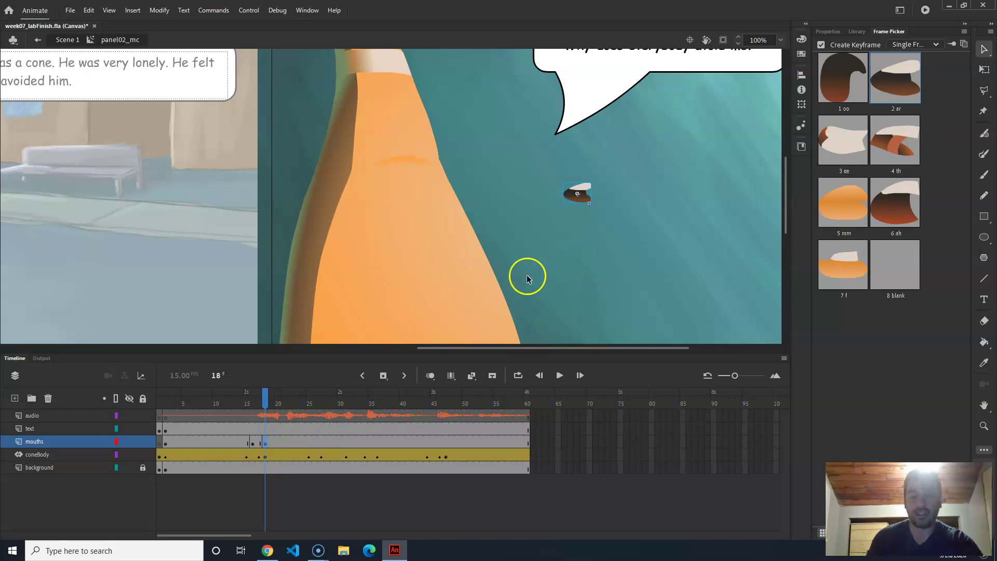
Select a frame just past the 2 ar keyframe on the mouths layer for the next mouth pose
click(277, 444)
click(272, 448)
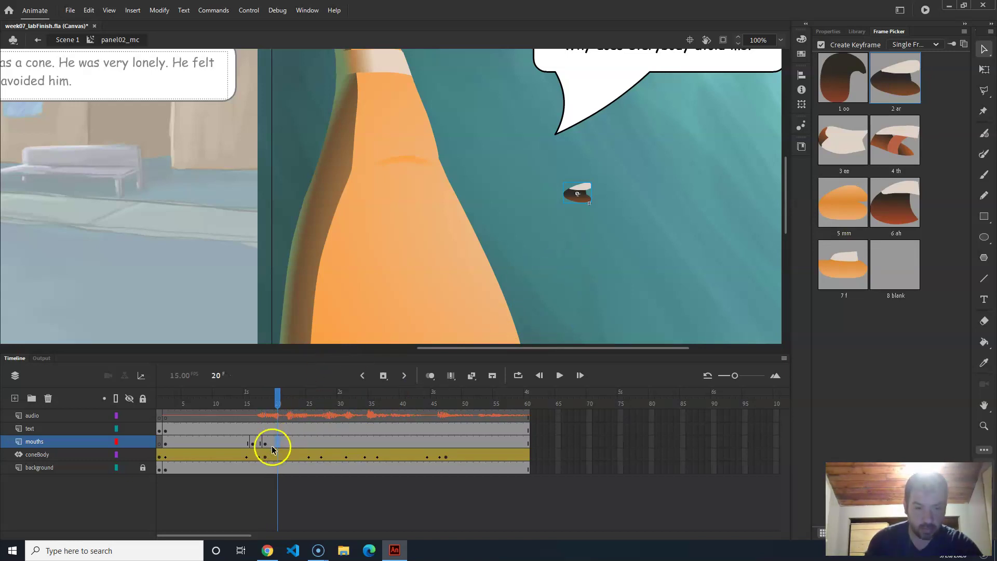
Set the mouth at frame 20 to the "3 ee" pose and play the animation back from near the start
click(851, 151)
drag(306, 400, 92, 404)
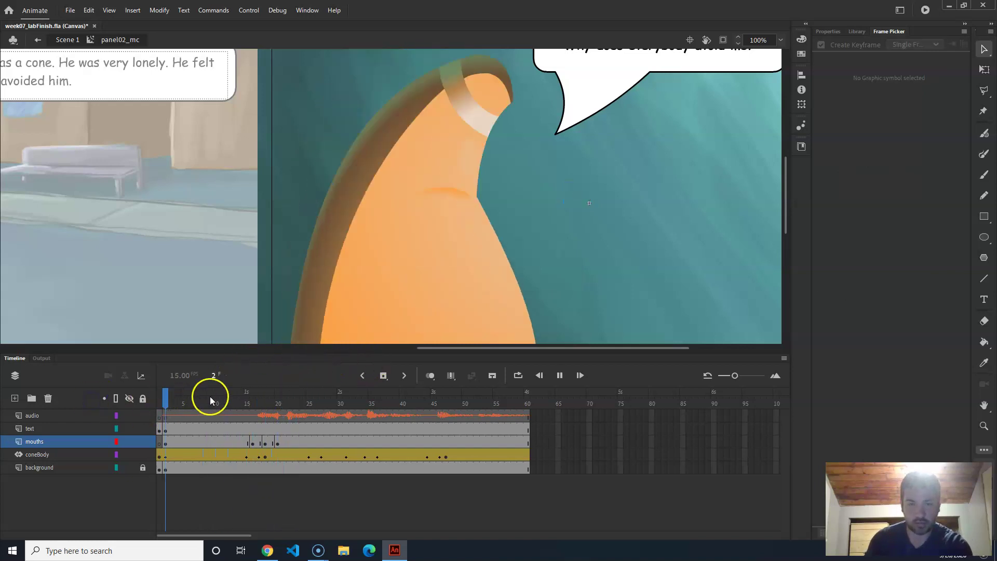
key(Return)
Add mouth keyframes on the mouths layer with the "2 ar" pose at frame 22 and "3 ee" at frame 24
drag(316, 400, 282, 403)
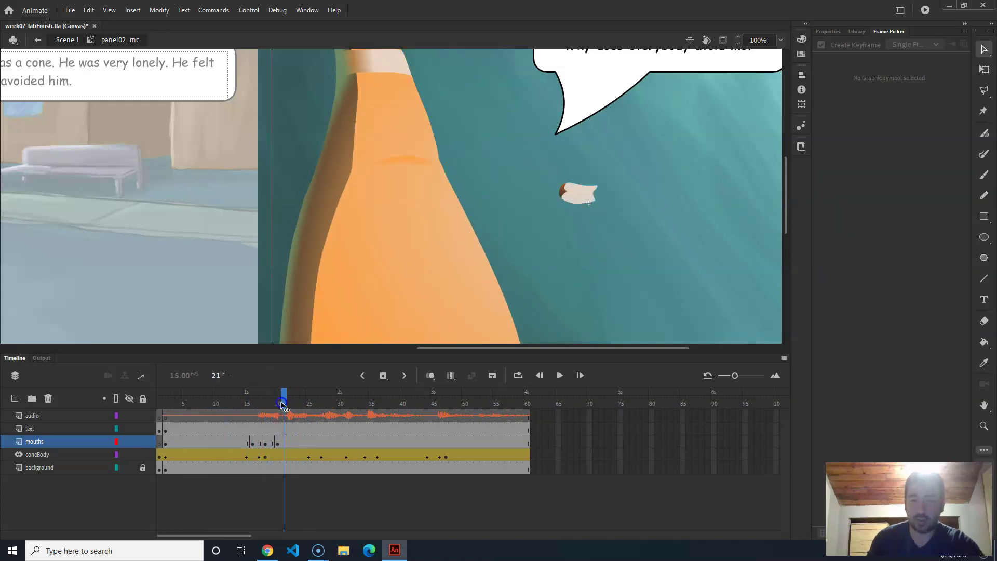
drag(288, 404, 291, 405)
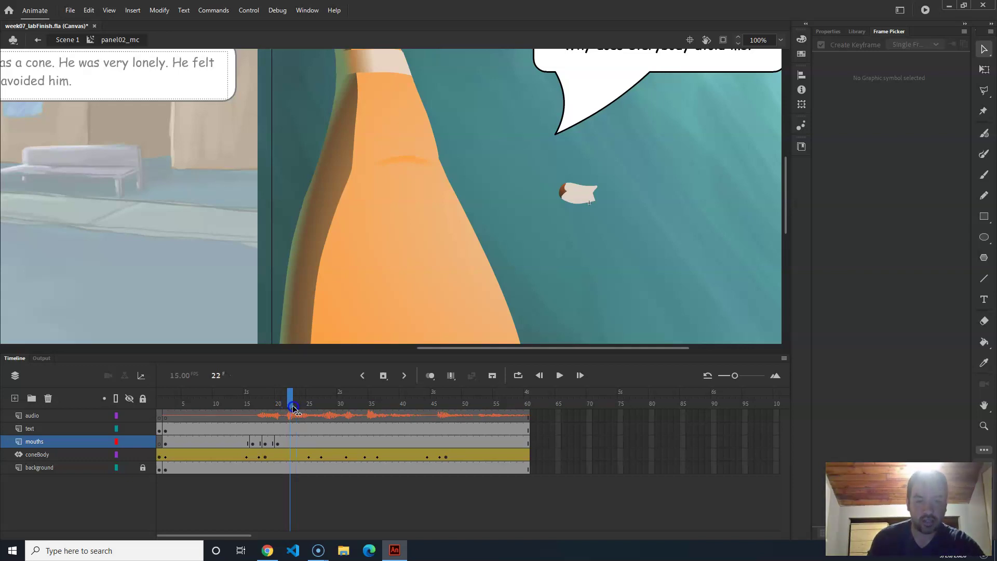
click(290, 444)
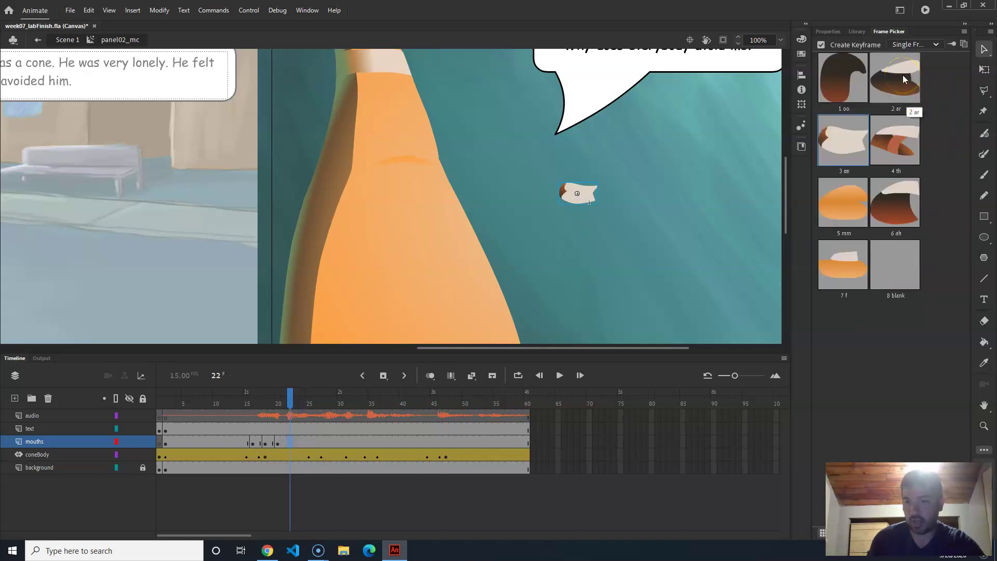
click(903, 79)
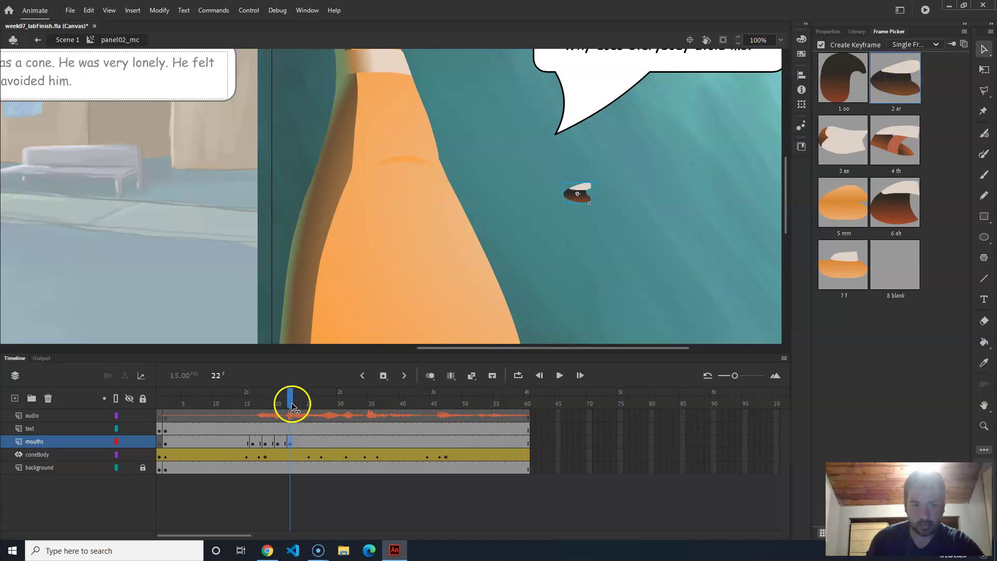
drag(291, 405, 303, 408)
click(301, 442)
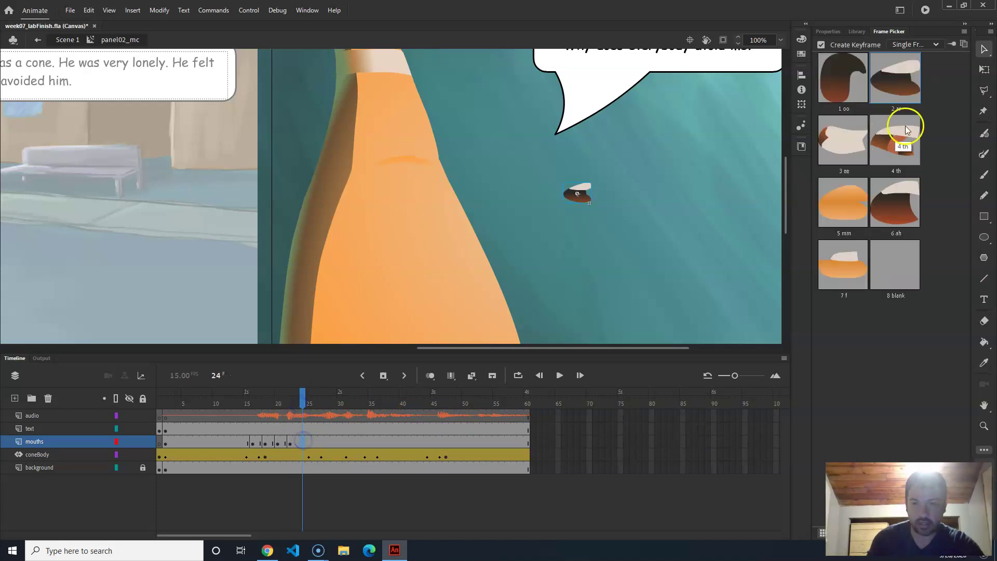
click(845, 140)
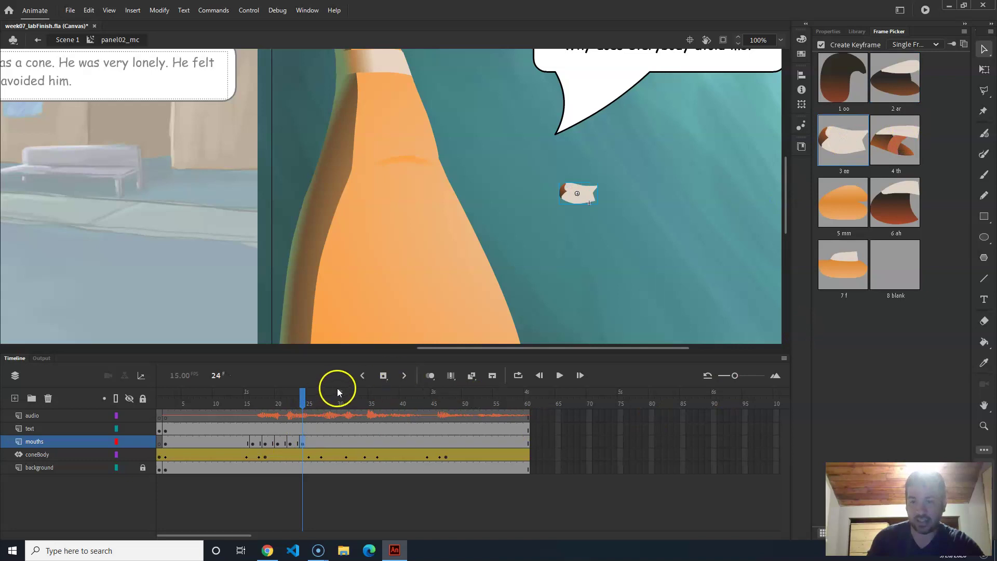
Add mouth keyframes on the mouths layer with the "6 ah" pose at frame 27 and "7 f" at frame 29
drag(303, 404, 323, 405)
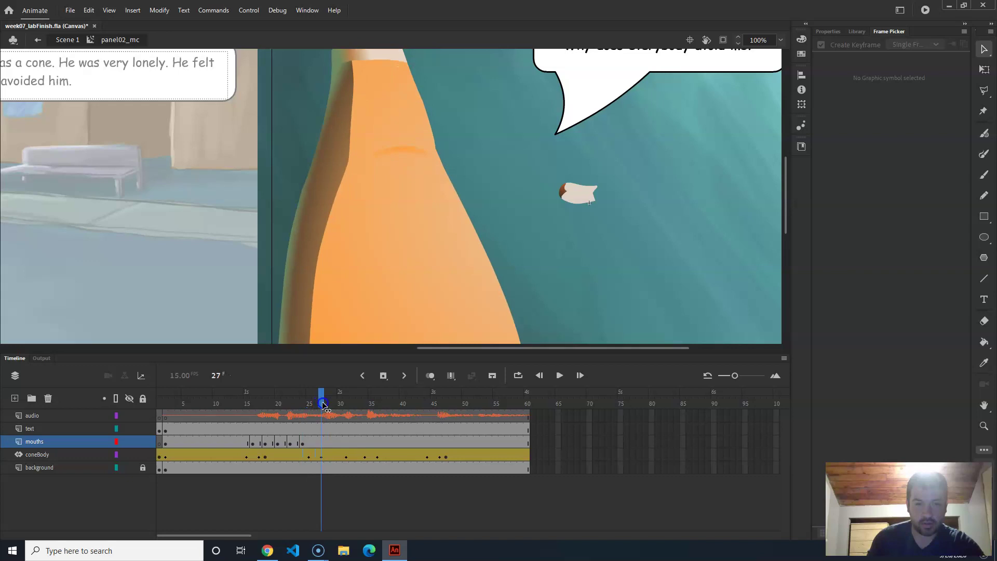
click(321, 441)
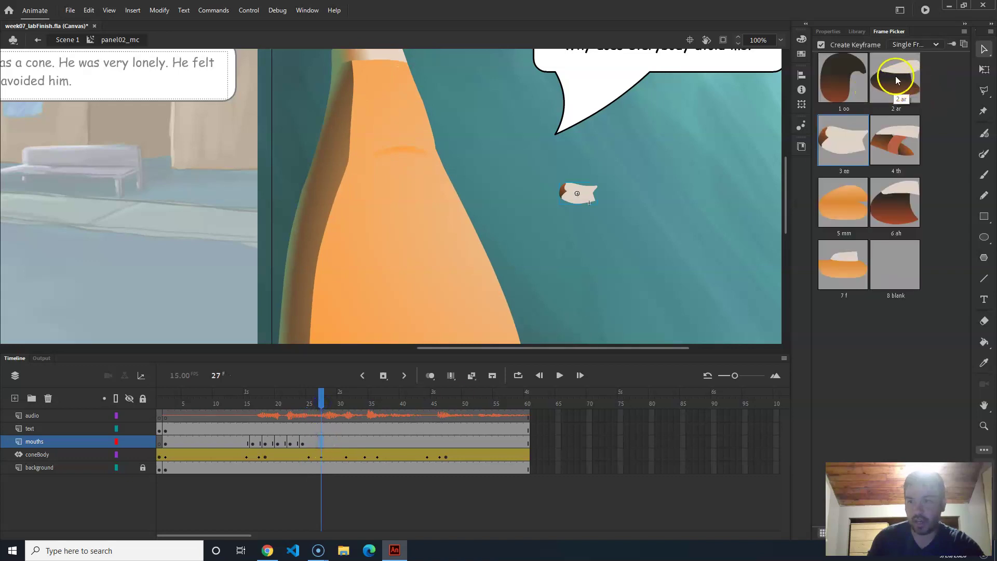
click(898, 200)
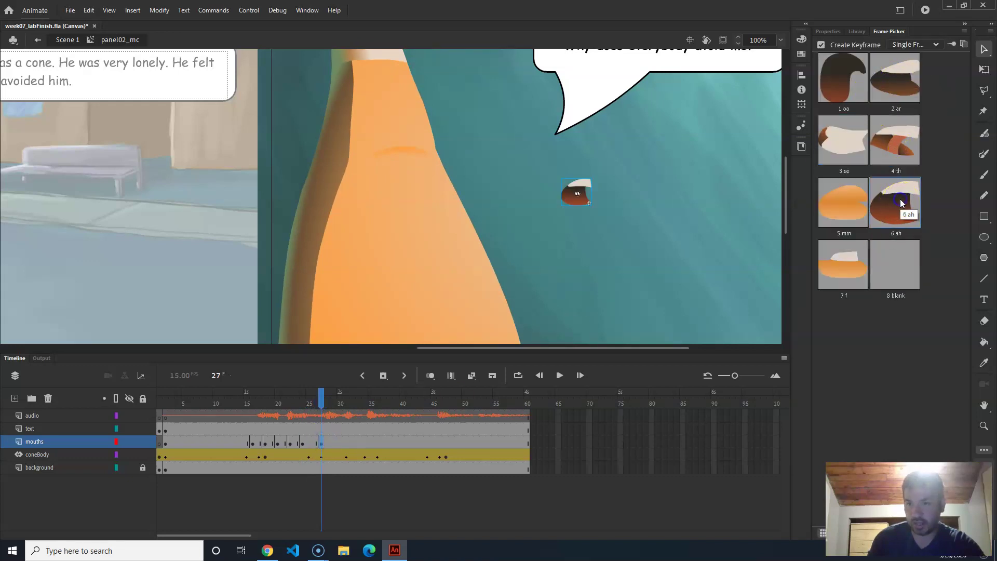
drag(311, 400, 335, 401)
click(335, 440)
click(902, 220)
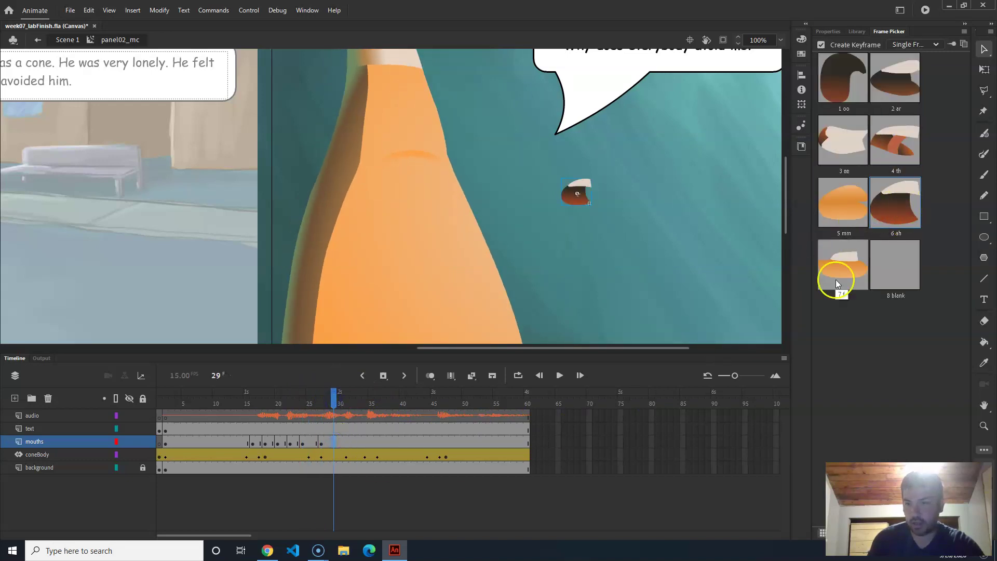
click(848, 260)
Add mouth keyframes on the mouths layer with the "2 ar" pose at frame 31 and "3 ee" at frame 33
drag(334, 400, 347, 404)
click(344, 442)
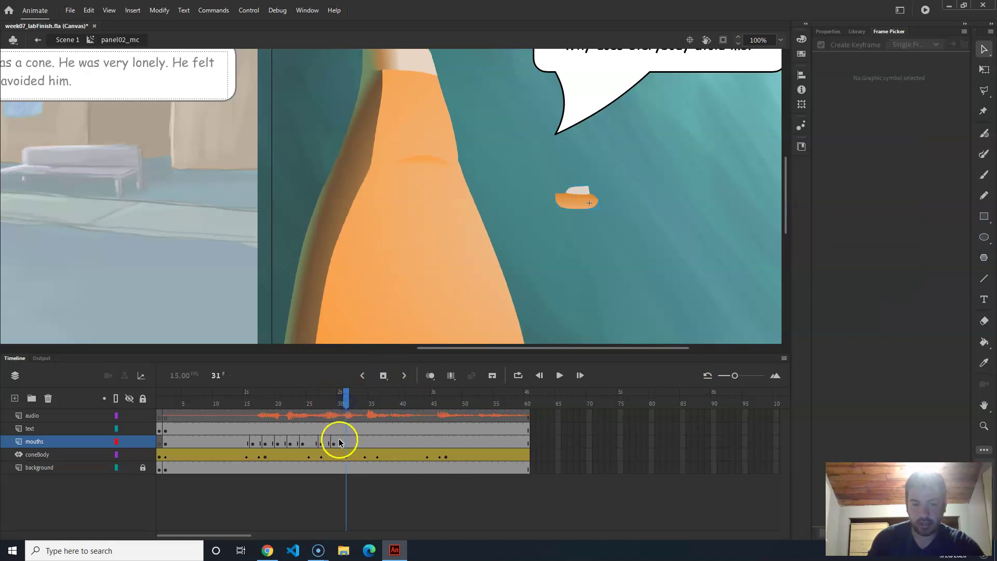
click(888, 83)
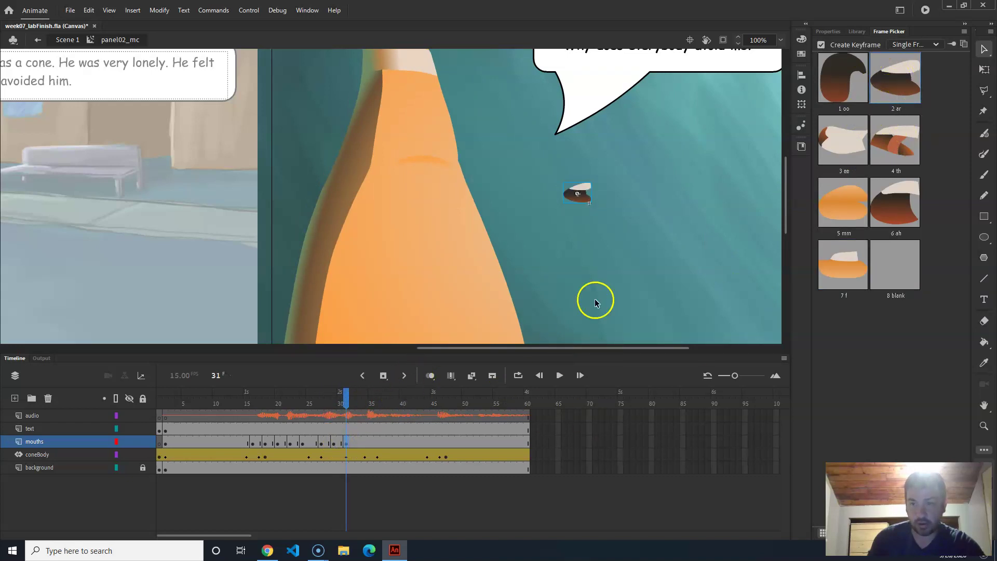
click(352, 402)
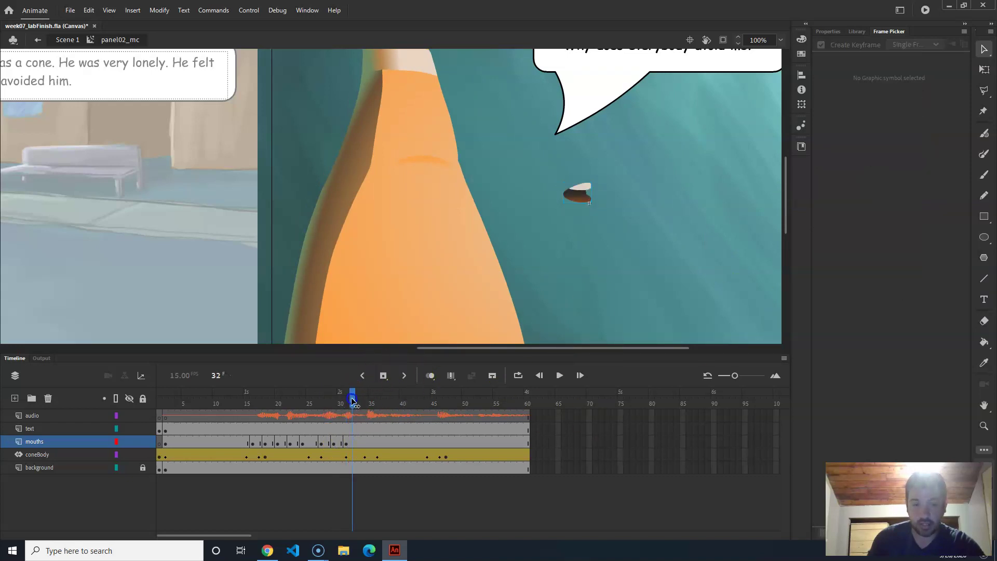
click(353, 444)
click(358, 442)
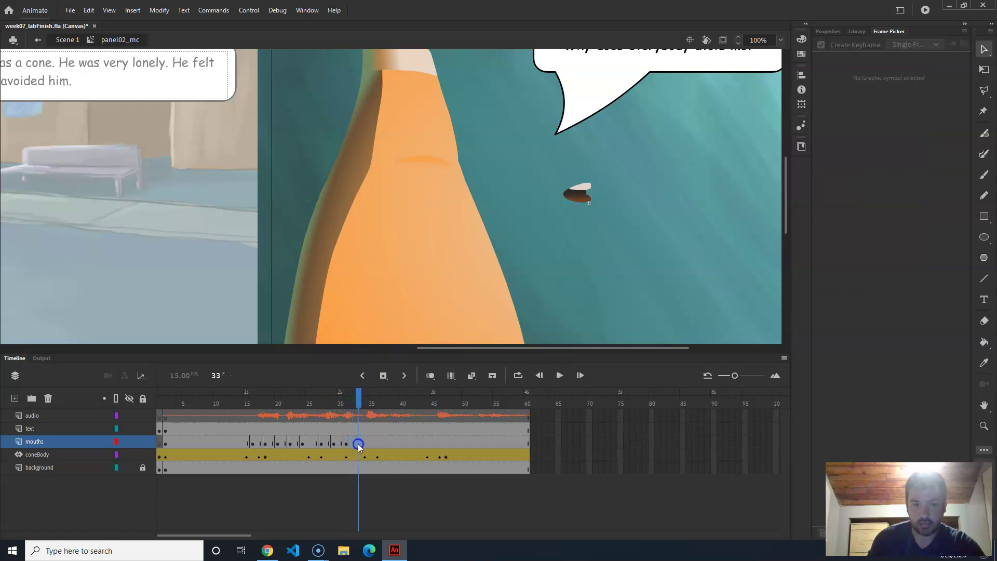
click(843, 140)
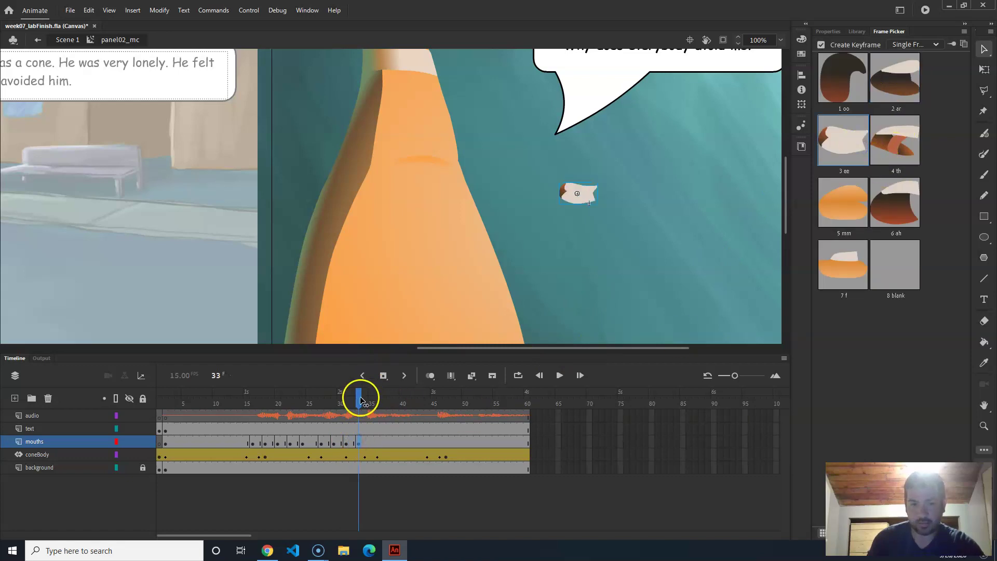
Check the audio around frames 34 and 35, and replay the animation from frame 13 to review the lip sync
click(365, 400)
mouse_move(366, 401)
mouse_down()
mouse_move(396, 401)
mouse_move(345, 401)
mouse_move(370, 402)
mouse_up()
click(369, 443)
click(367, 444)
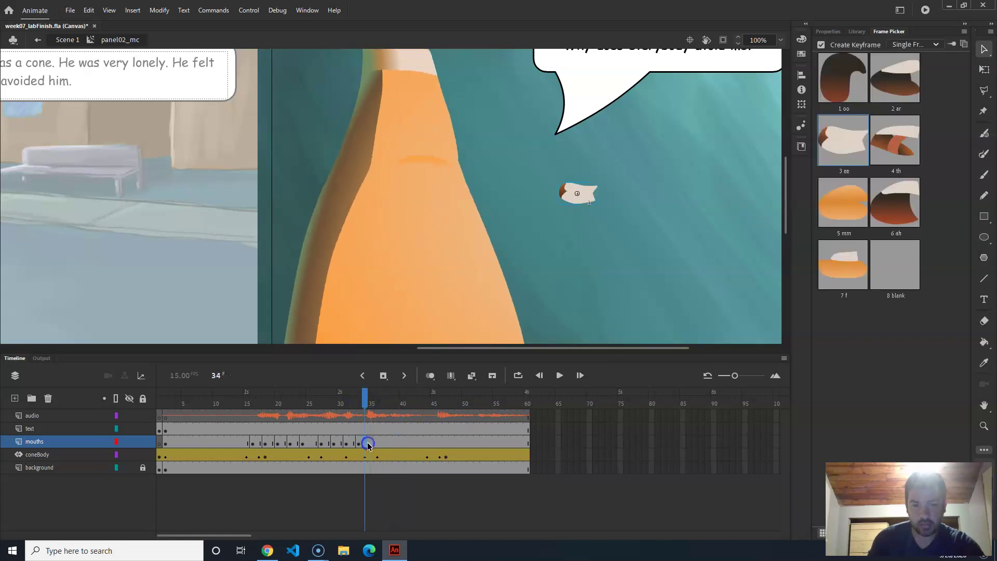
click(373, 415)
click(369, 442)
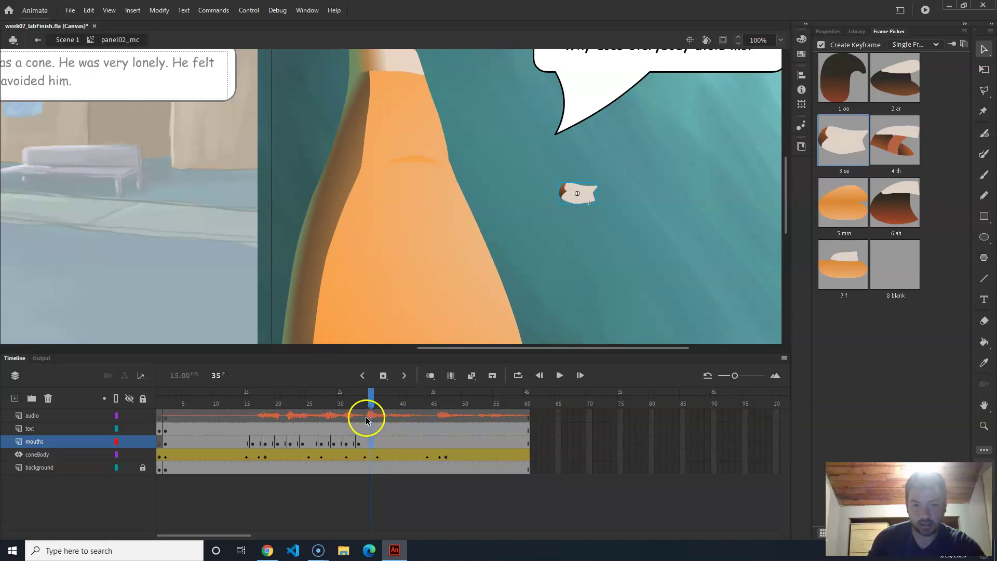
click(373, 399)
drag(374, 400, 247, 400)
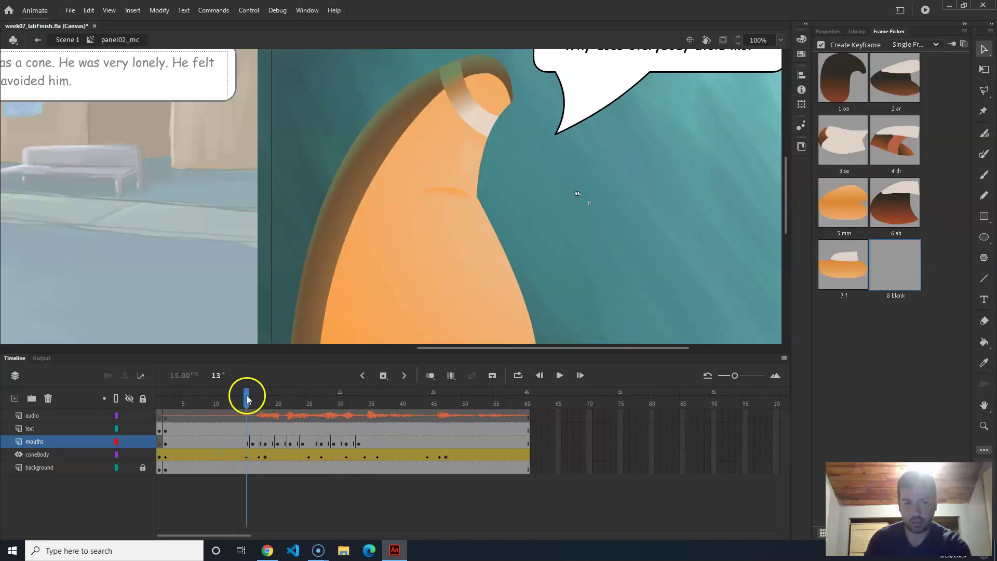
key(Return)
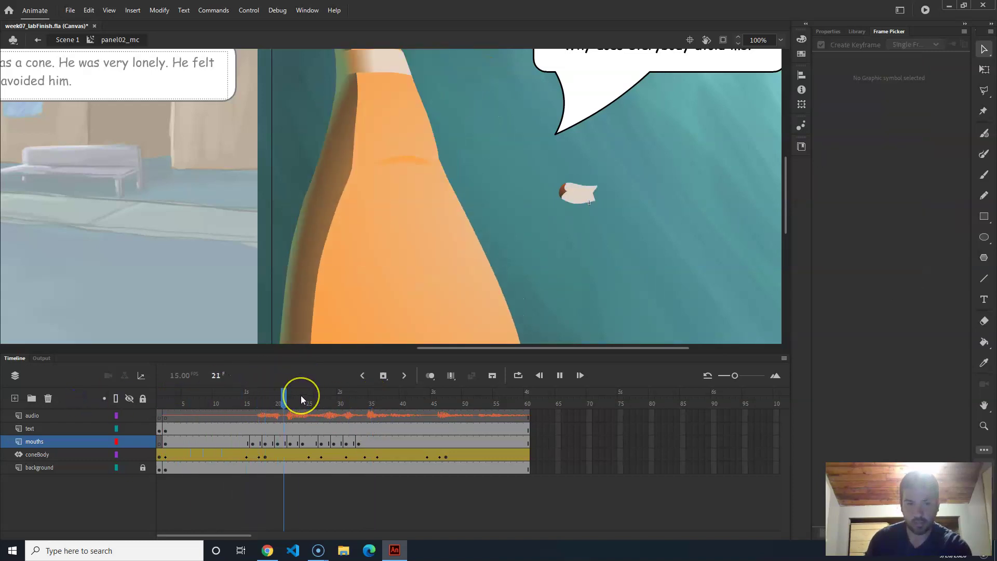
key(Return)
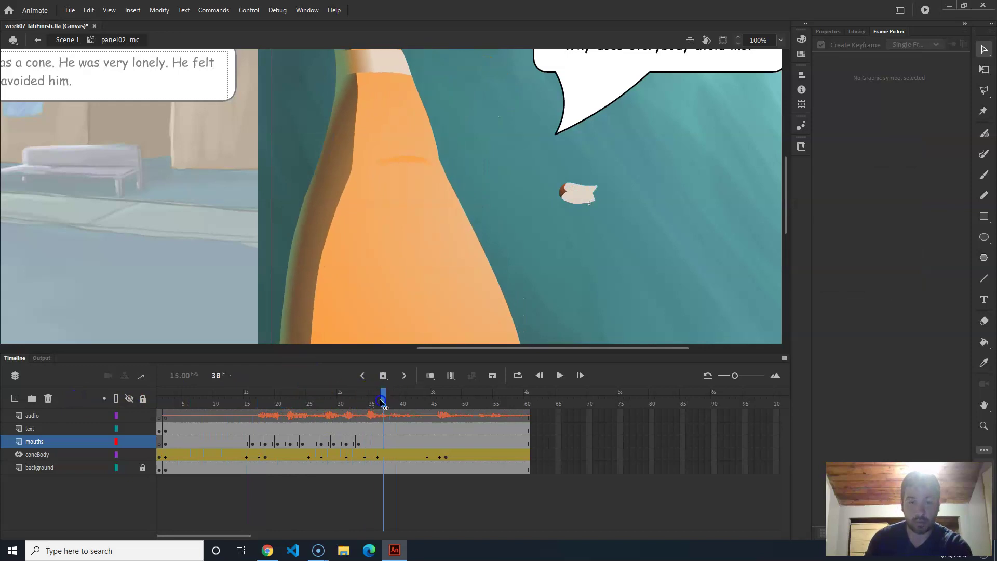
Add mouth keyframes on the mouths layer with the "5 mm" pose at frame 34 and "2 ar" at frame 36
drag(382, 403, 365, 403)
click(367, 423)
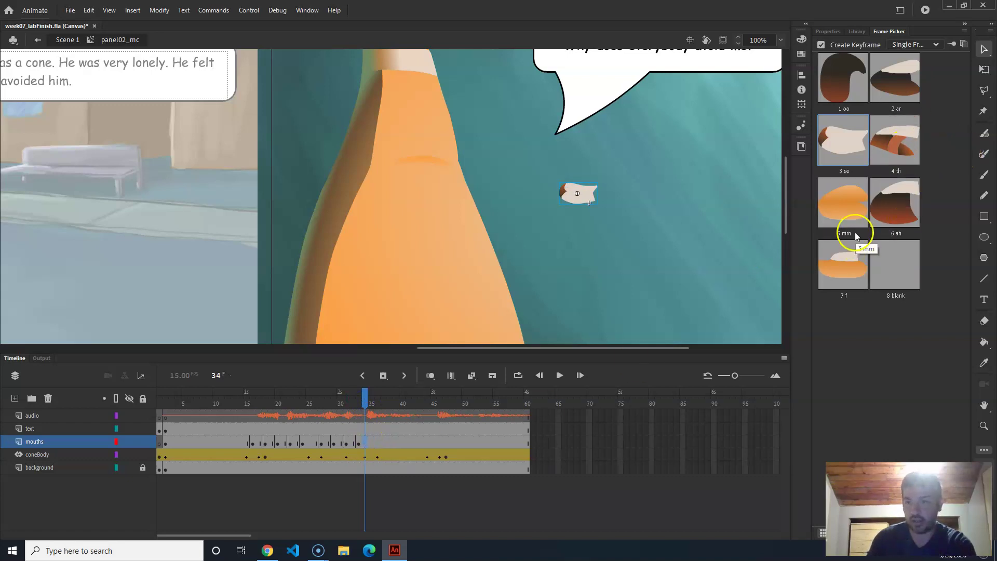
click(842, 205)
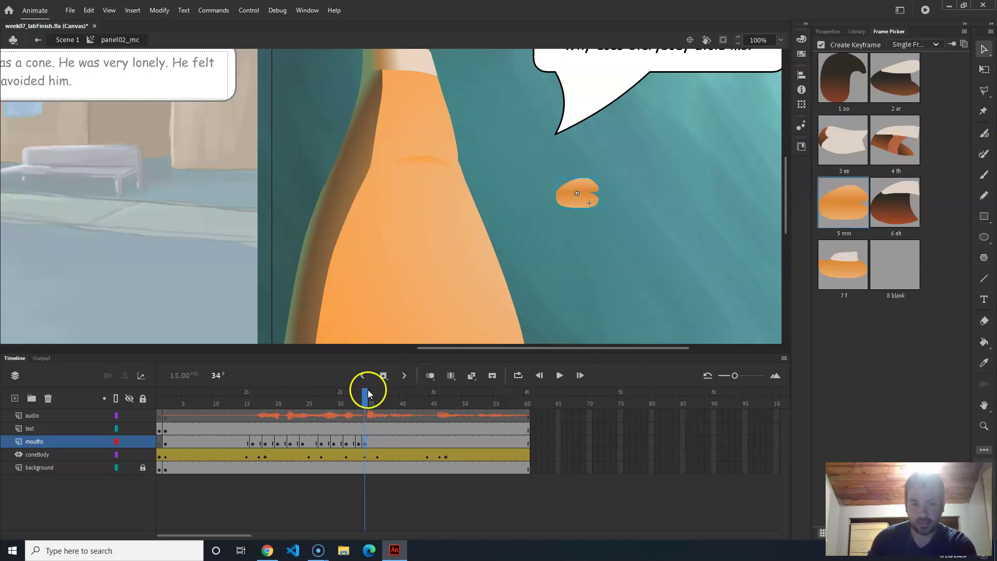
drag(368, 403, 378, 408)
click(467, 451)
click(378, 443)
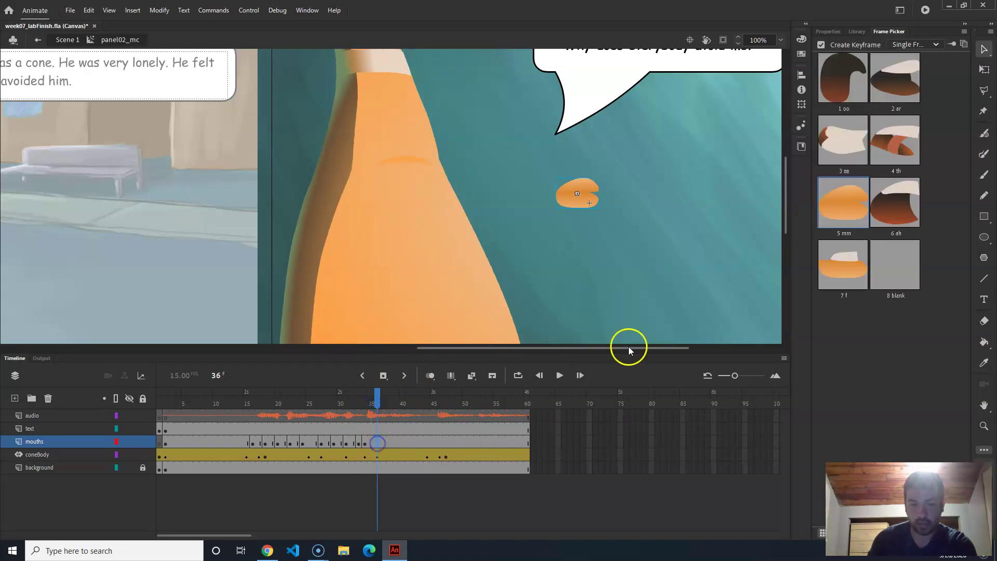
click(893, 74)
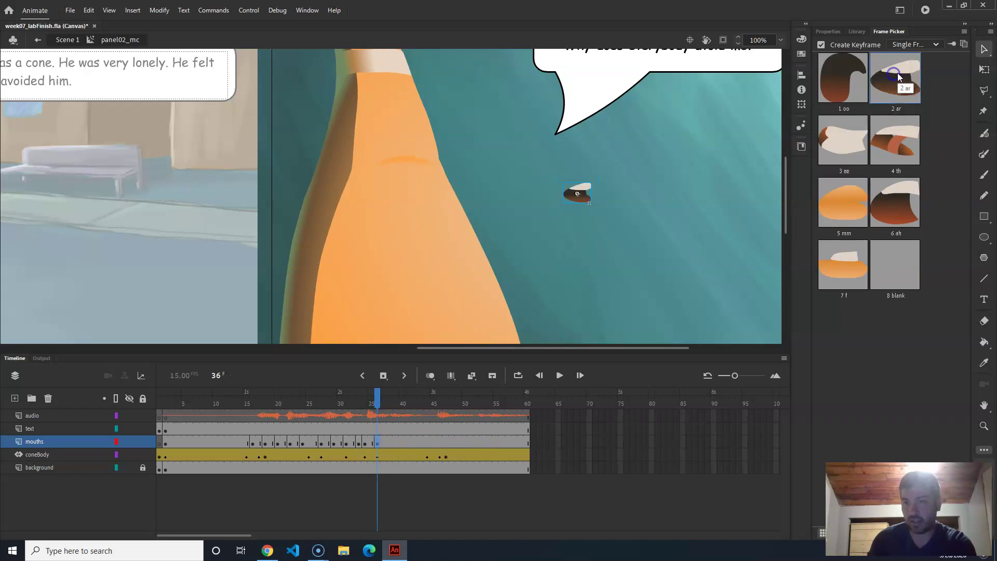
Add a mouth keyframe with the "3 ee" pose at frame 38 on the mouths layer
drag(381, 401, 388, 406)
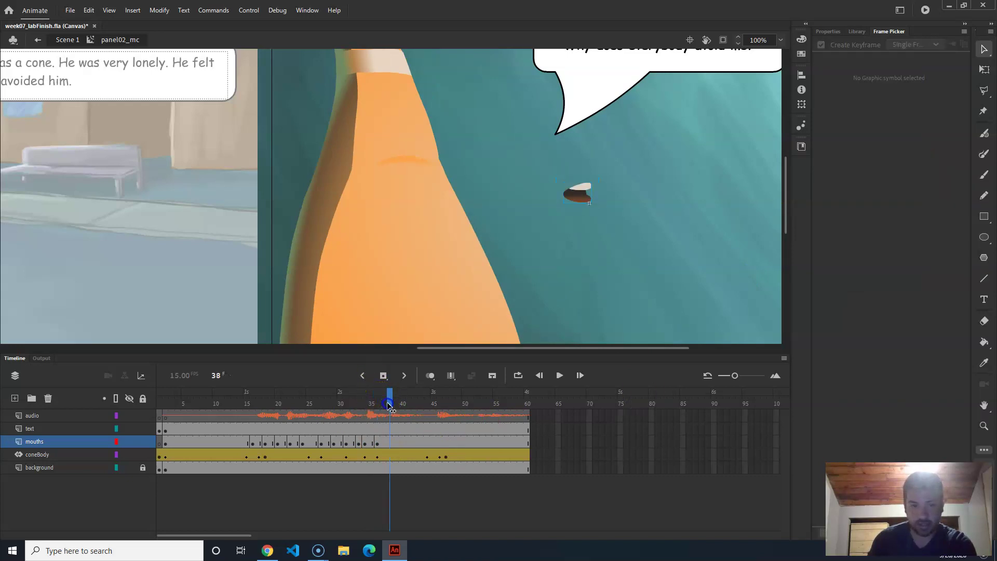
click(387, 443)
click(851, 135)
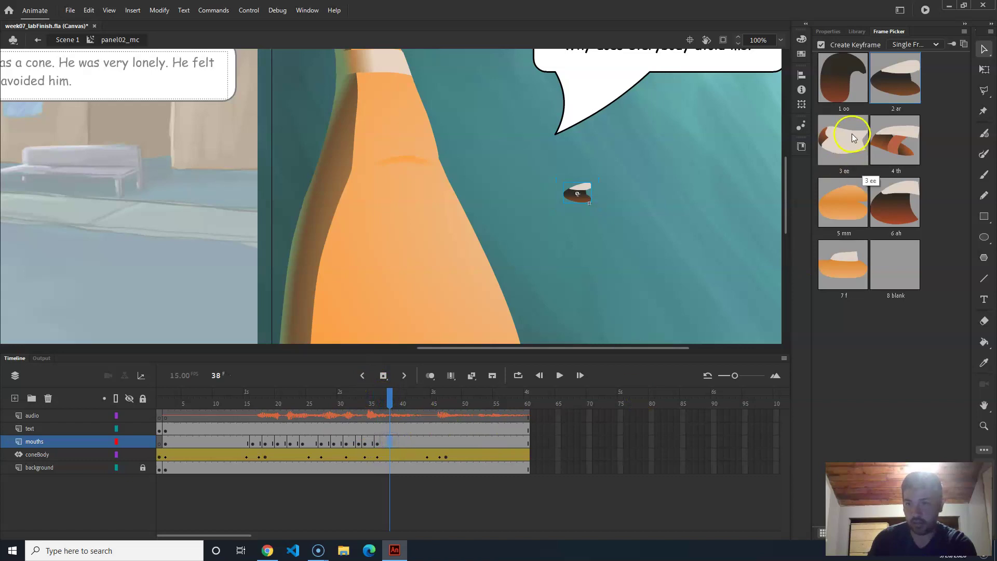
Find where the next word starts in the audio and add a "2 ar" mouth keyframe at frame 45 on the mouths layer
drag(388, 405, 439, 405)
click(435, 443)
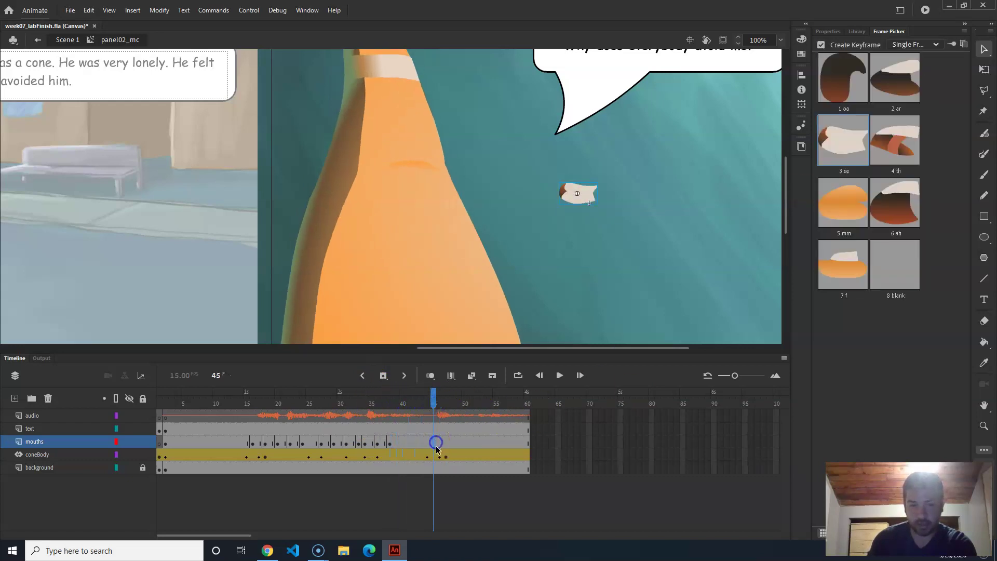
click(440, 443)
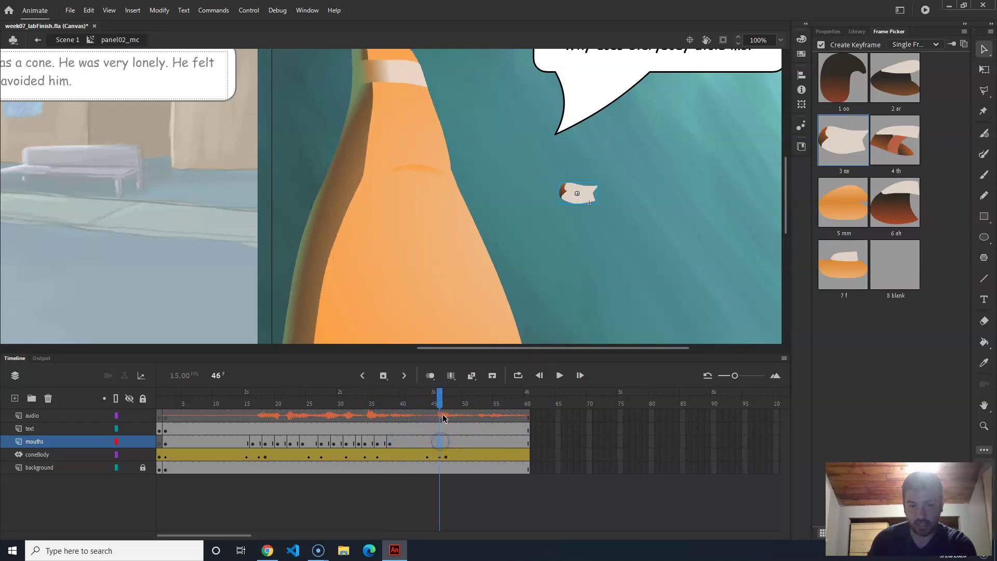
click(433, 443)
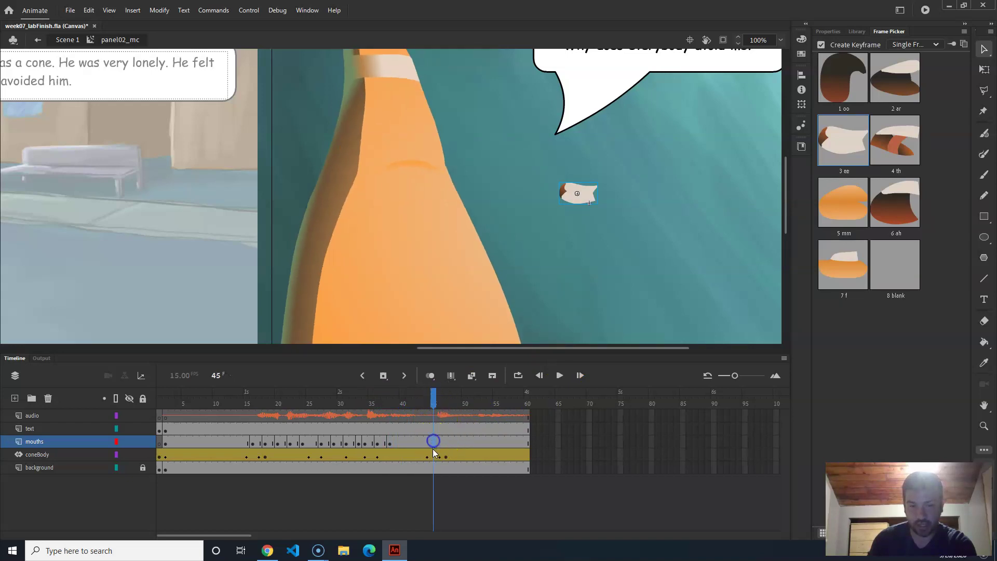
click(439, 443)
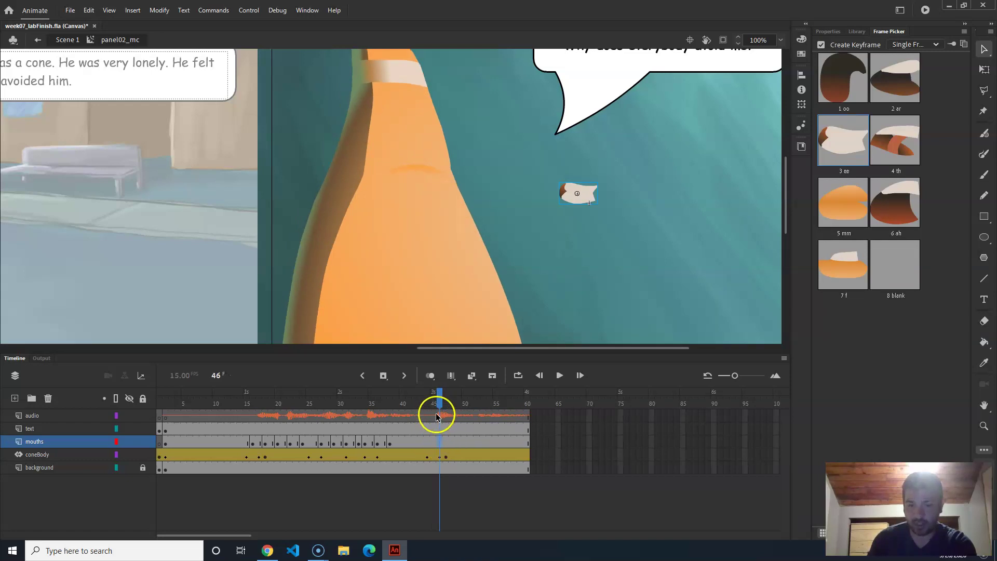
click(434, 443)
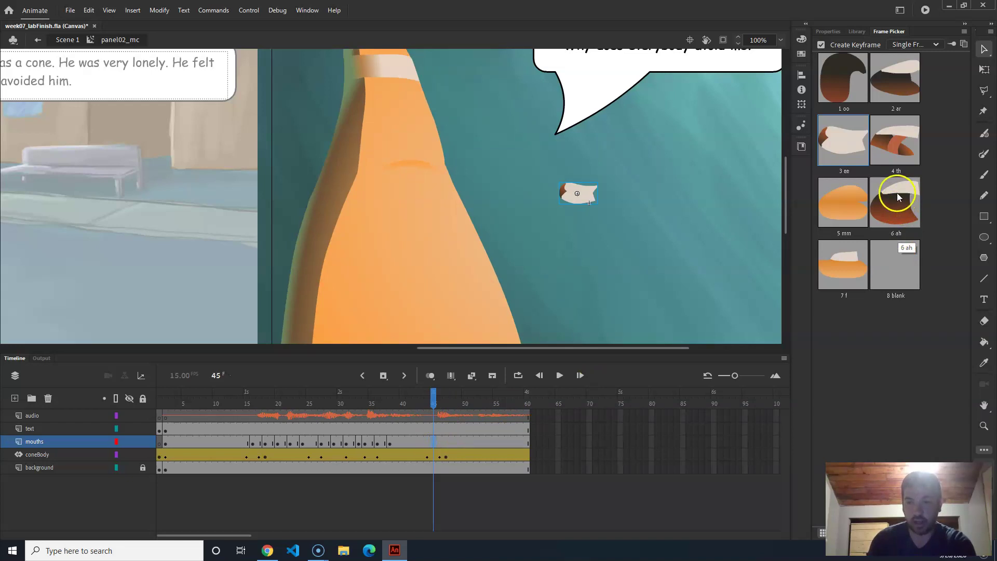
click(902, 79)
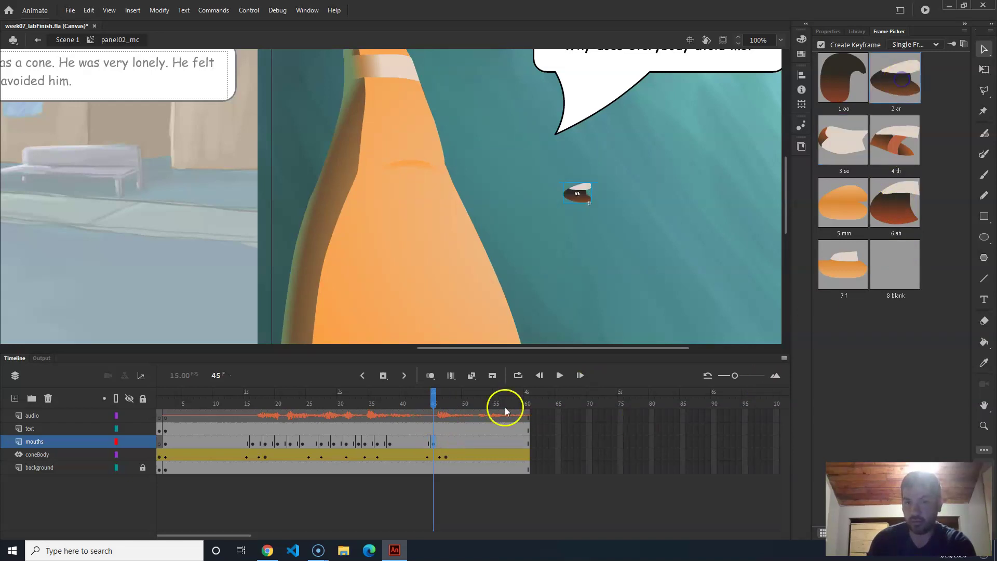
Add mouth keyframes on the mouths layer with the "7 f" pose at frame 47 and "1 oo" at frame 49
click(441, 444)
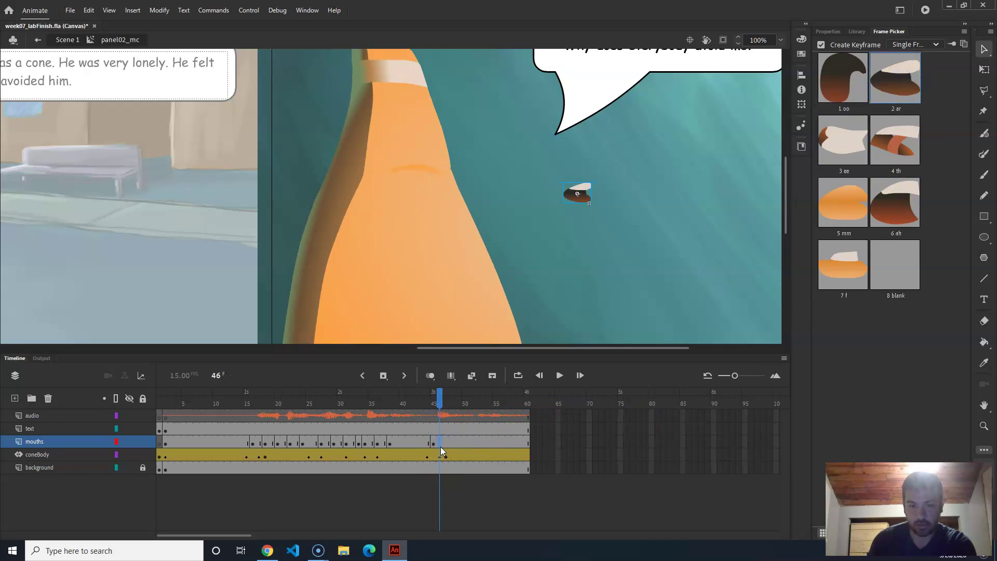
click(446, 444)
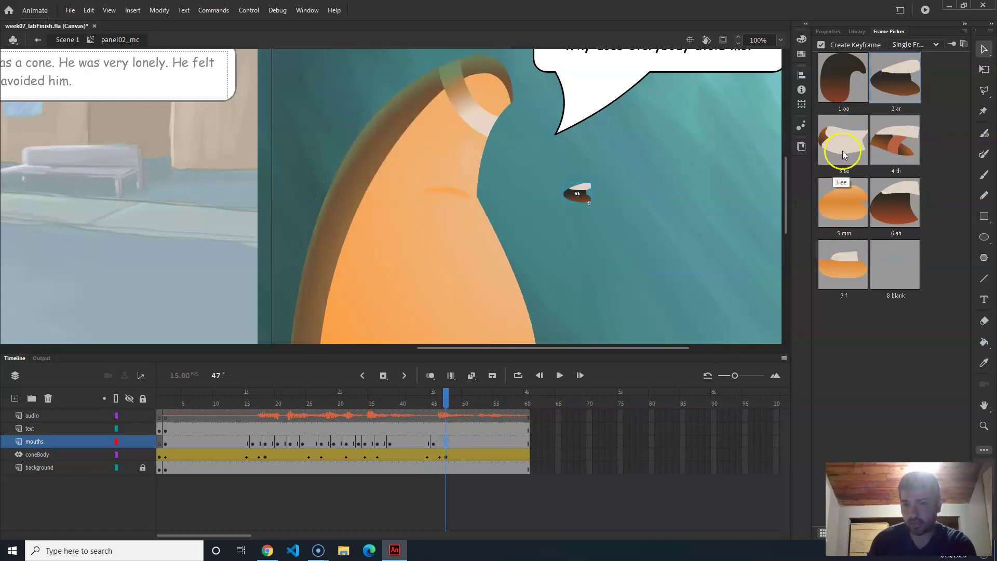
click(856, 250)
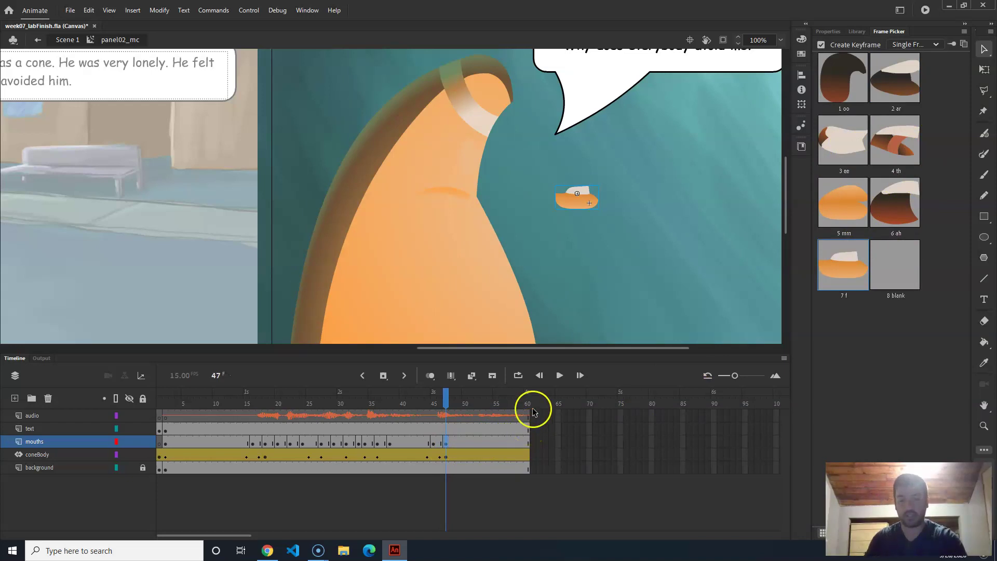
click(460, 449)
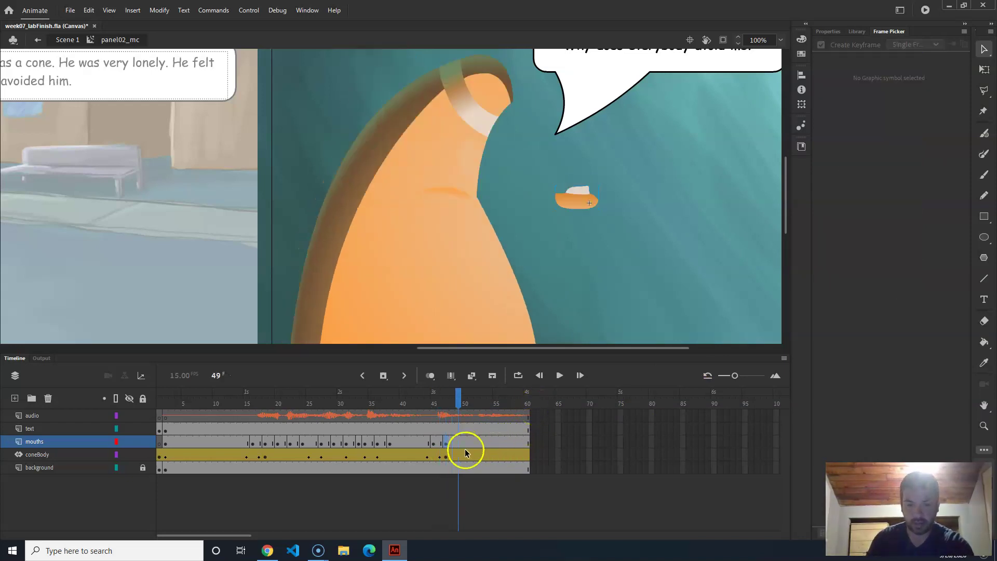
click(460, 443)
click(461, 448)
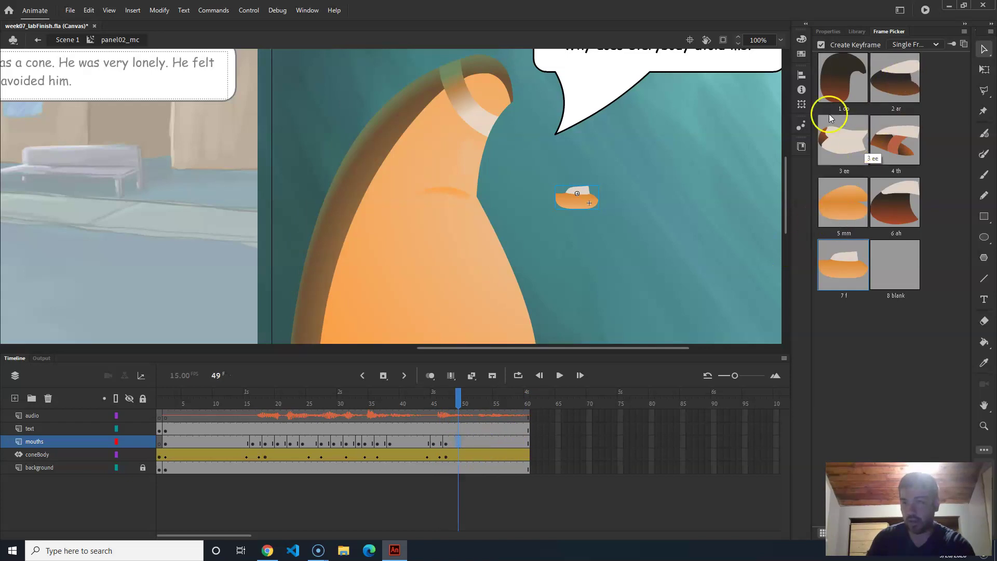
click(849, 78)
Add a mouth keyframe with the "3 ee" pose at frame 51 on the mouths layer
click(443, 458)
key(period)
key(period)
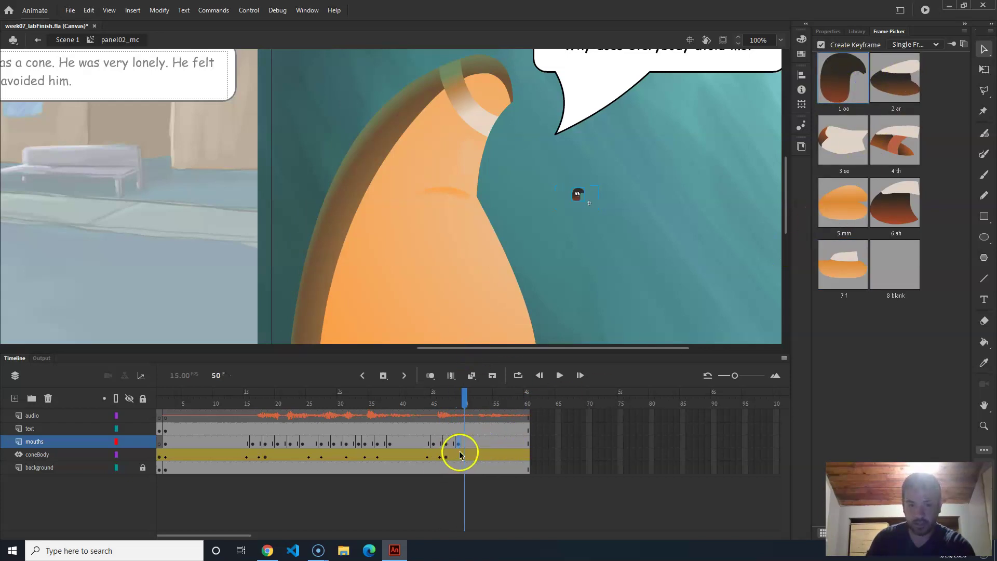
click(838, 155)
Add mouth keyframes on the mouths layer with the "5 mm" pose at frame 52 and "3 ee" at frame 54
key(period)
key(period)
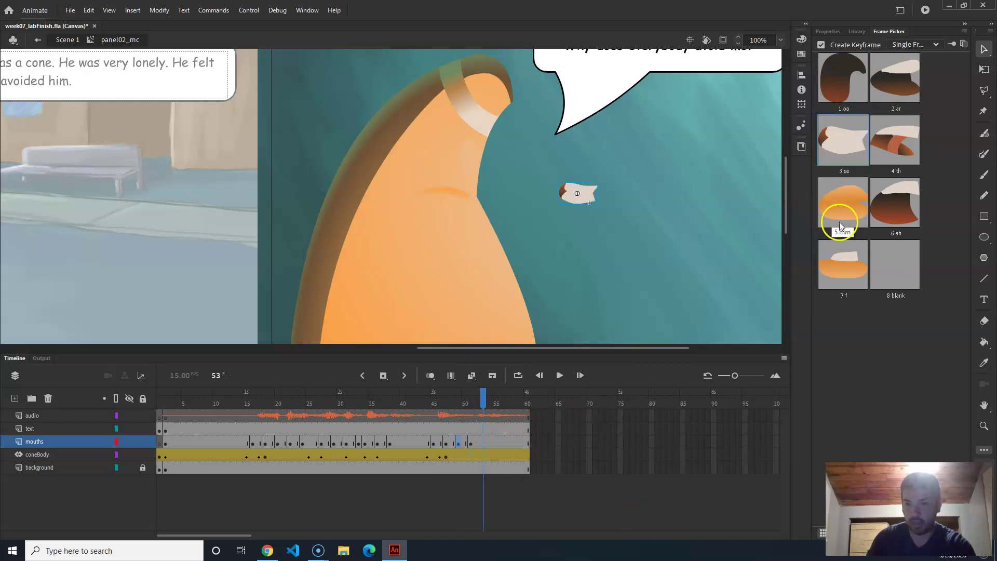
click(845, 212)
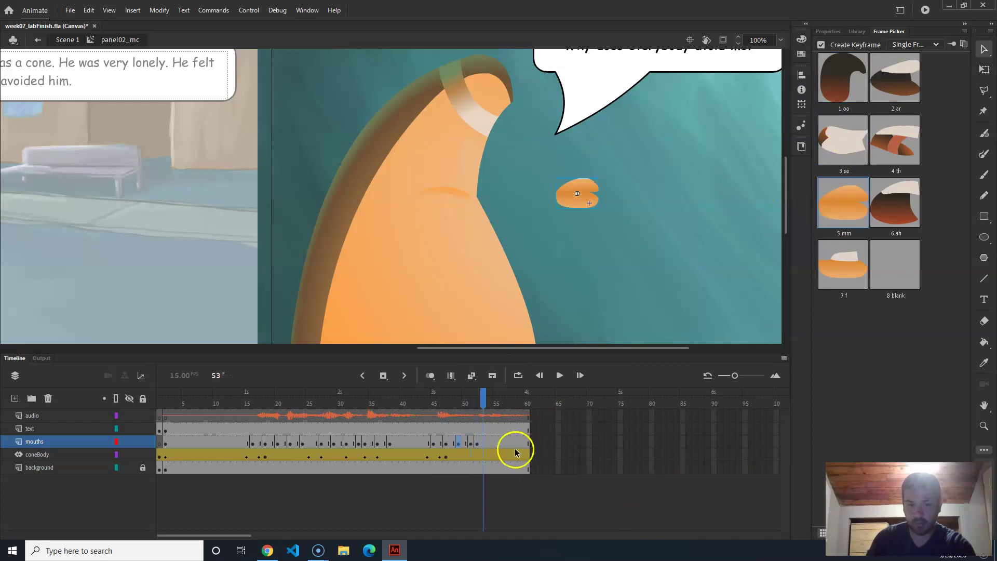
key(period)
click(841, 141)
Play the animation twice from the start to review the lip sync against the audio
key(period)
key(period)
key(period)
drag(519, 393, 161, 400)
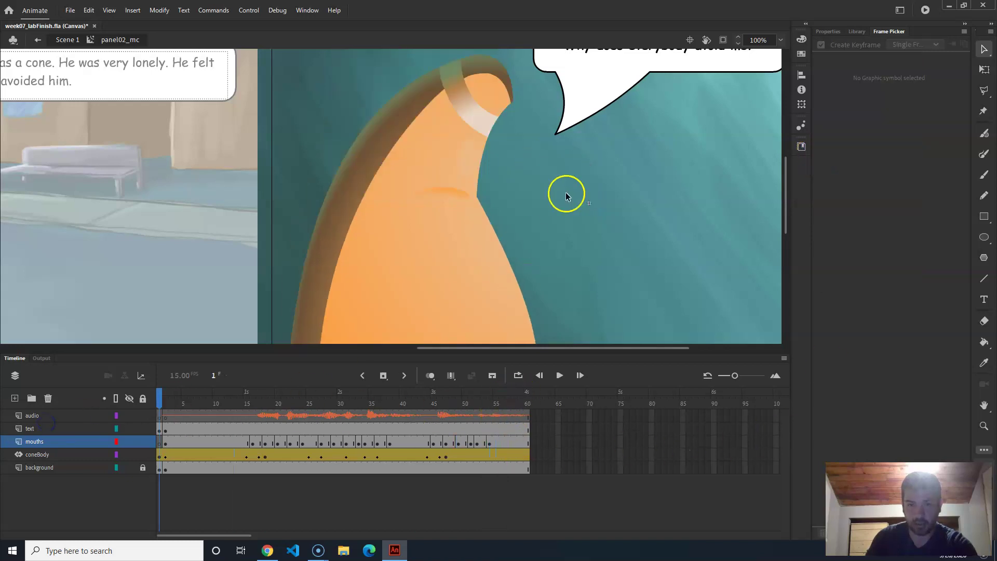
click(561, 378)
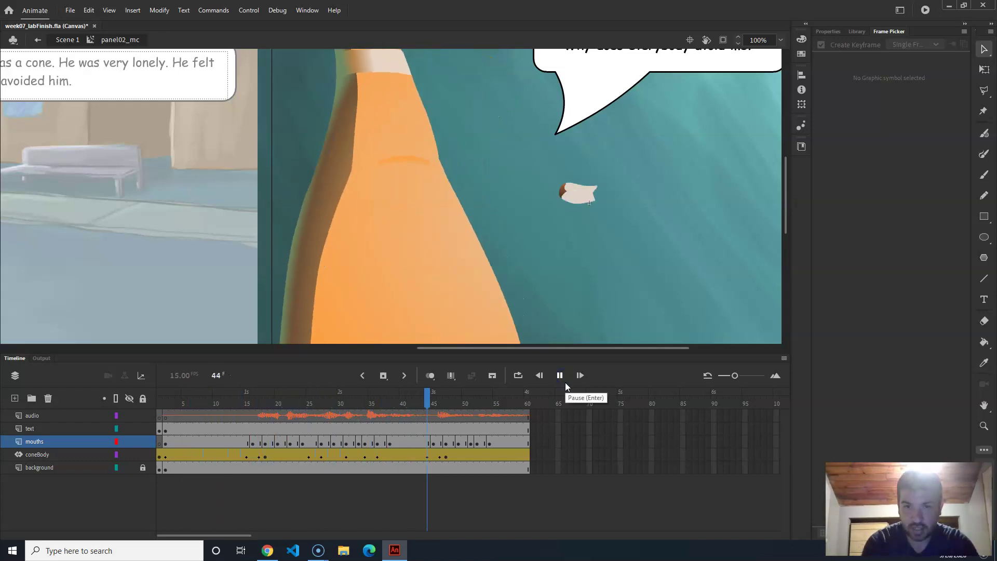
click(527, 400)
drag(527, 400, 166, 398)
key(Return)
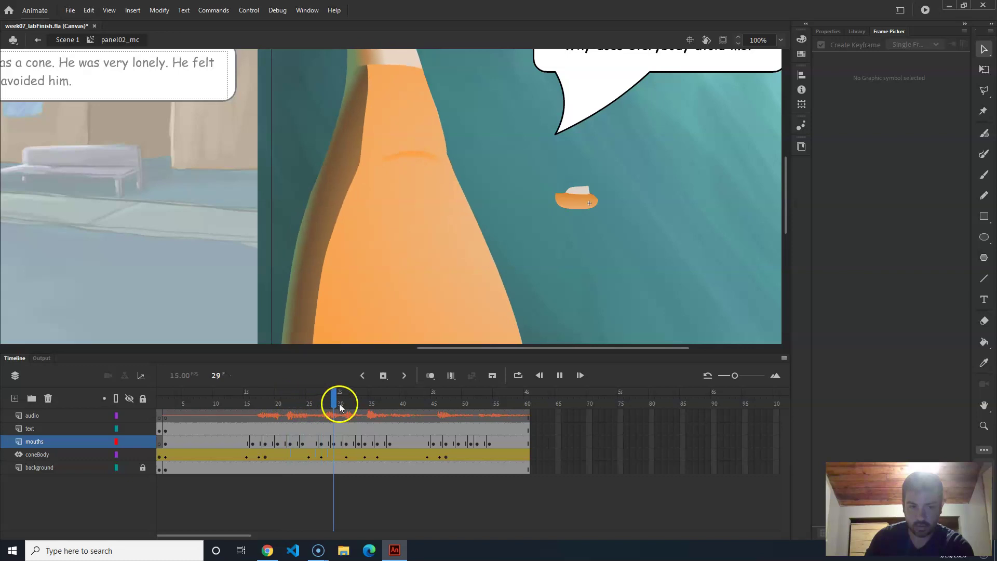
key(Return)
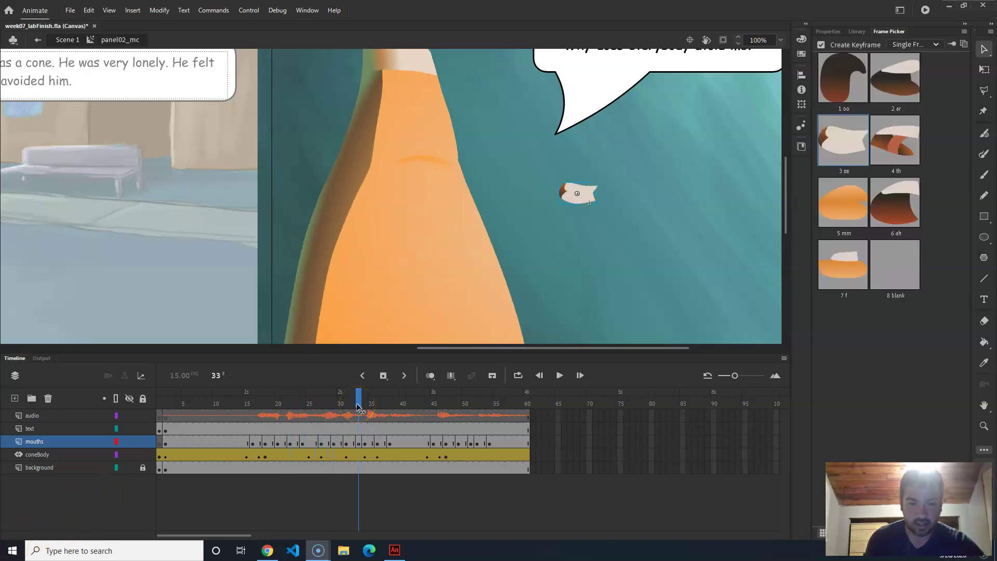
Scrub around frame 34 and from frame 45 to 51 to compare the mouth poses with the audio
click(362, 405)
drag(363, 405, 365, 405)
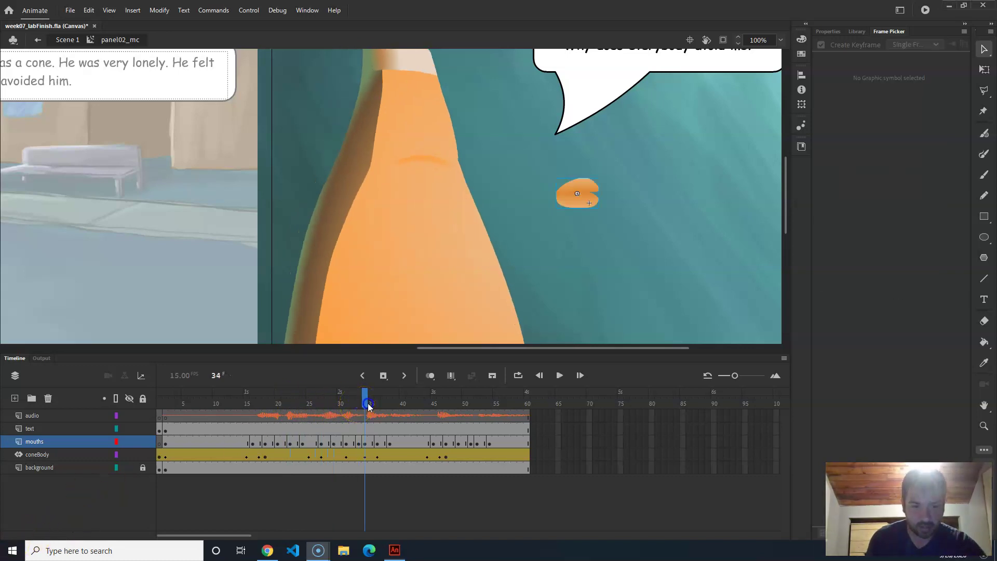
click(434, 405)
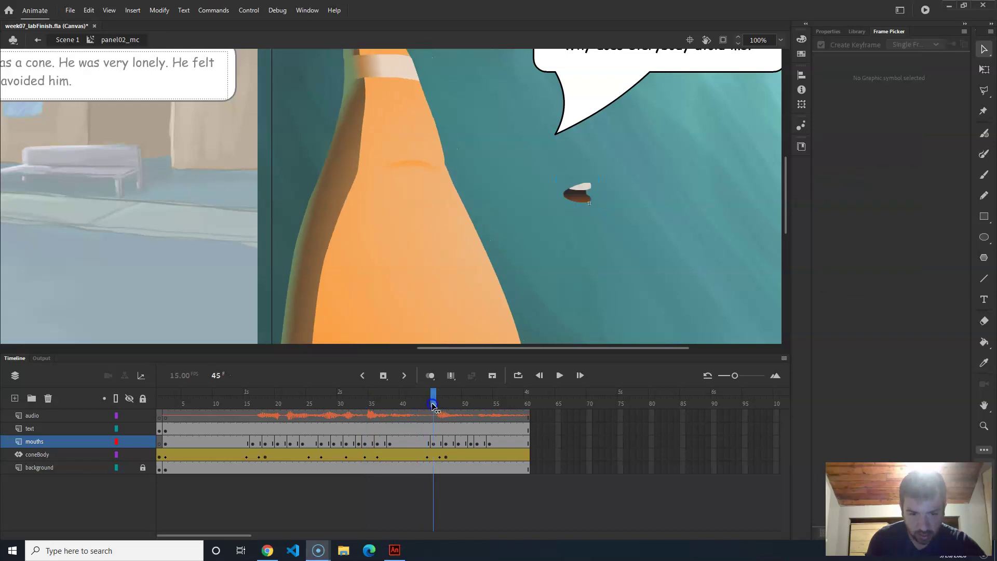
drag(440, 404, 471, 407)
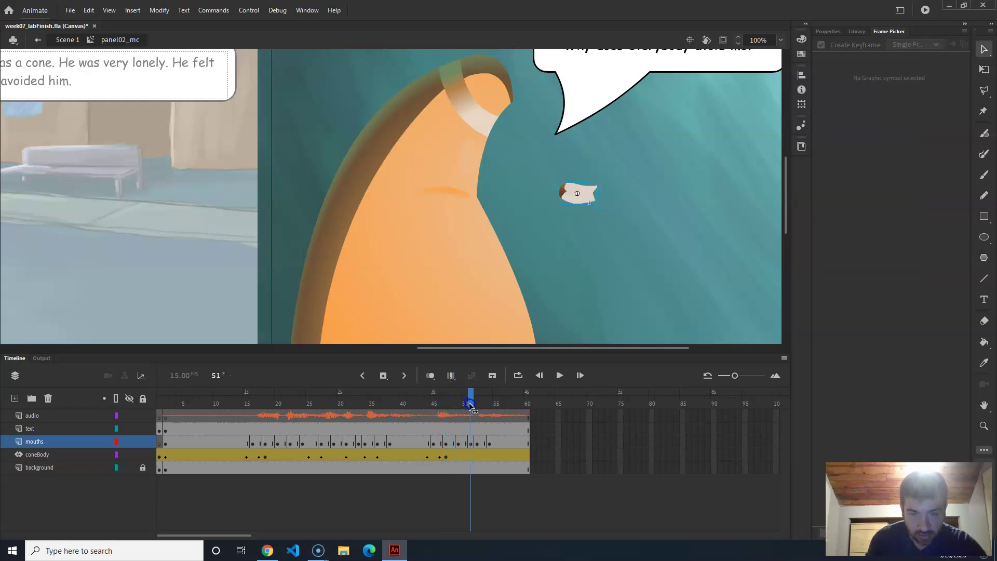
Move the "3 ee" keyframe on the mouths layer from frame 51 to frame 50
click(470, 444)
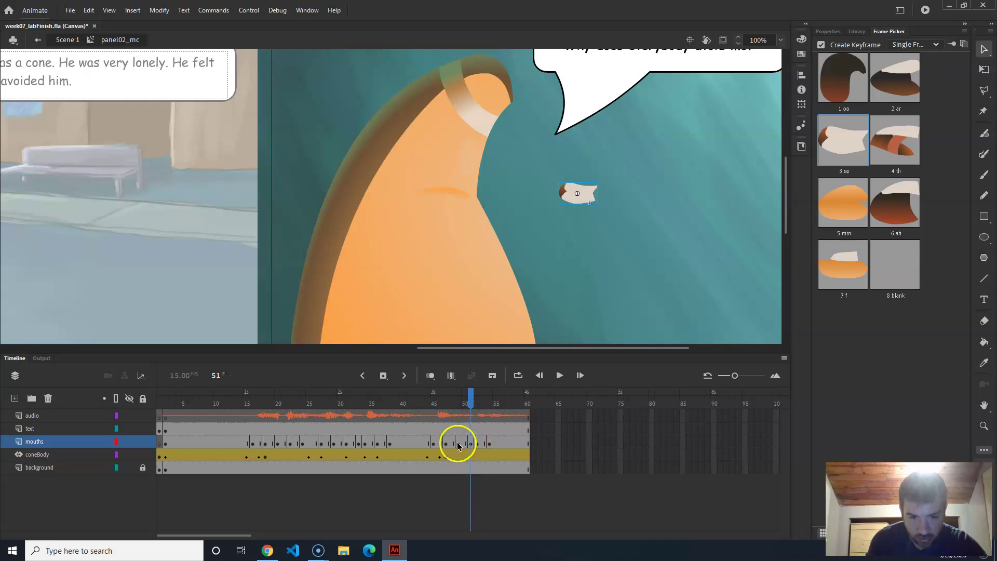
click(469, 446)
click(460, 403)
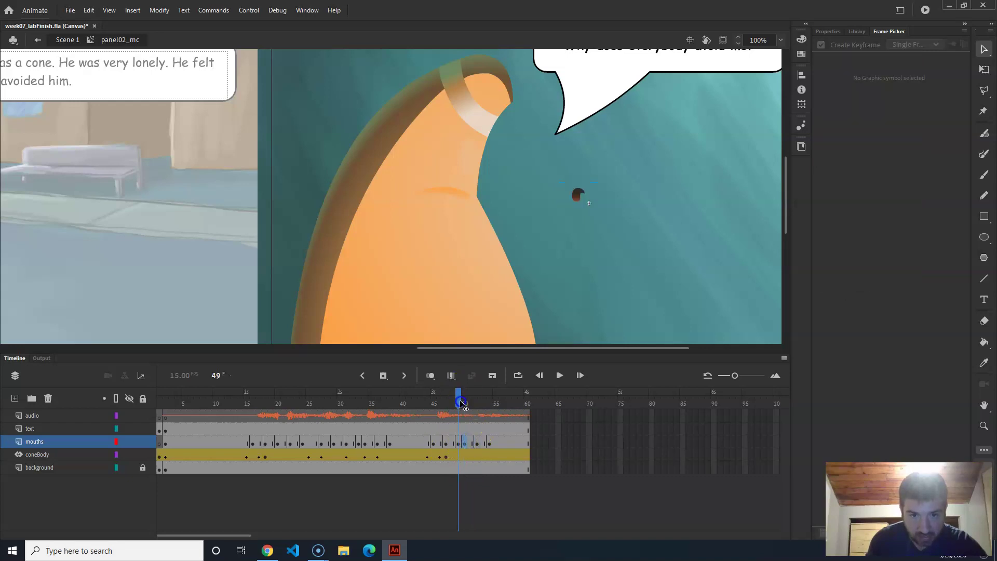
Replay the whole animation from the first frame to check the end of the lip sync
drag(457, 403, 99, 374)
key(Return)
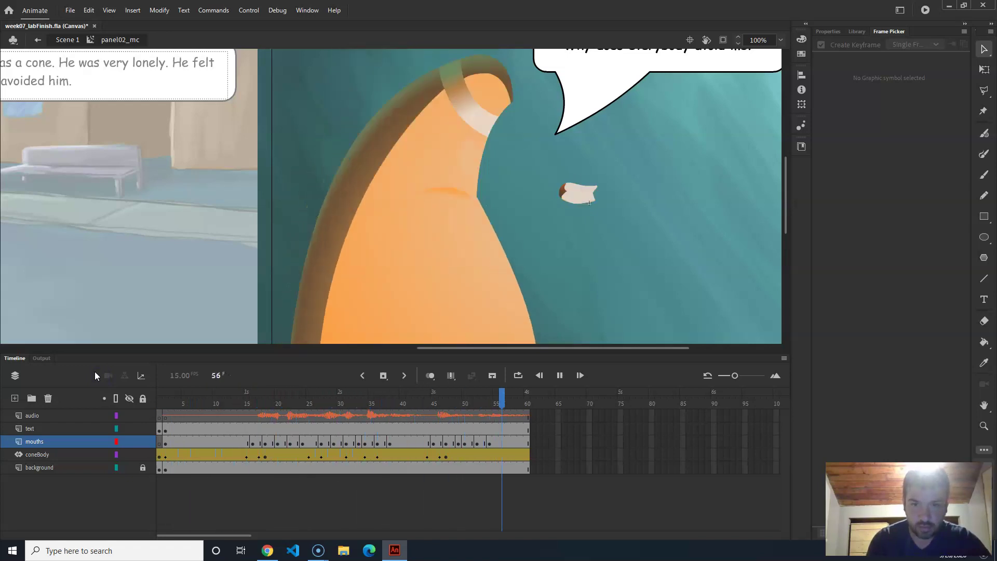
click(86, 348)
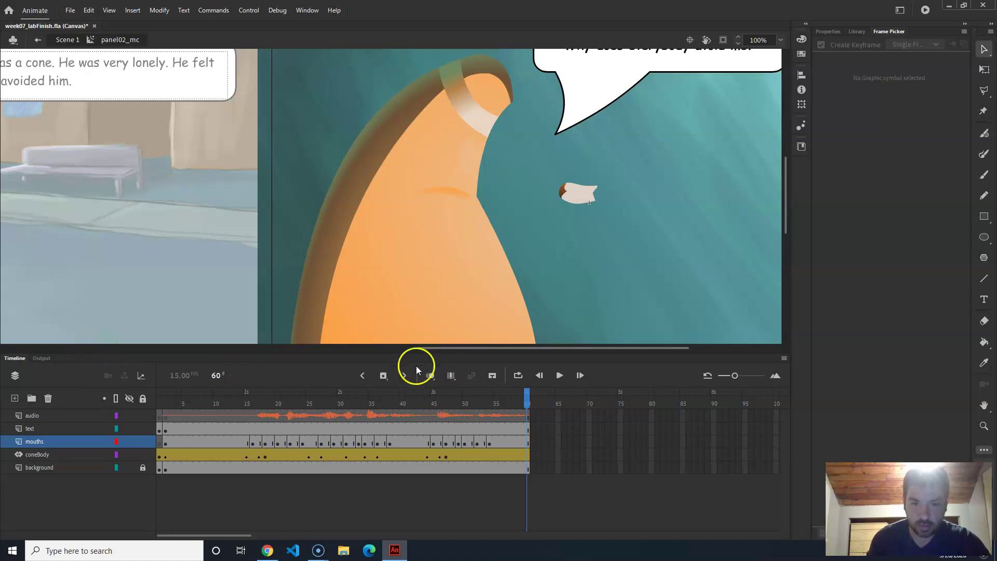
Clear the "3 ee" keyframe at frame 50 on the mouths layer
drag(489, 407, 465, 407)
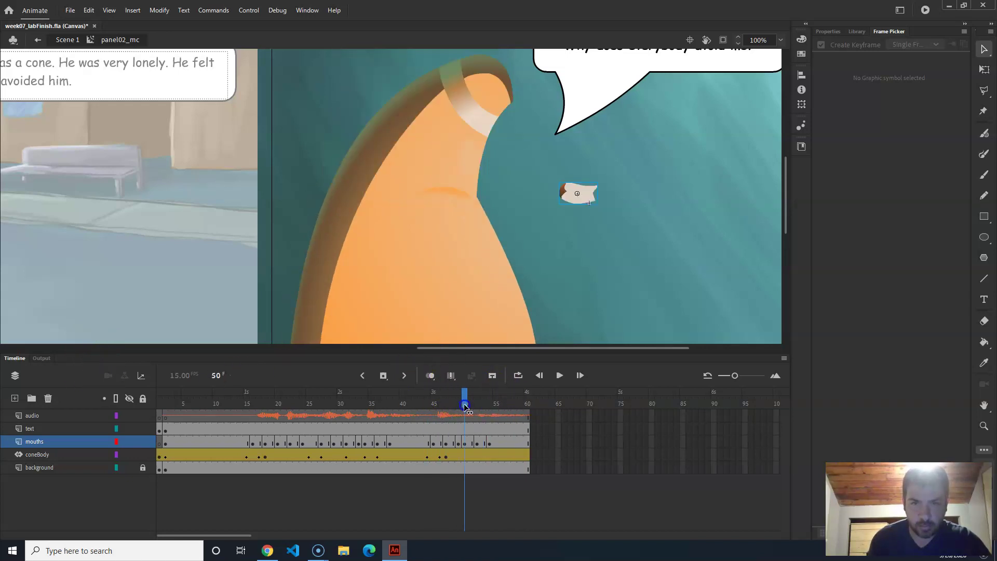
drag(465, 407, 466, 411)
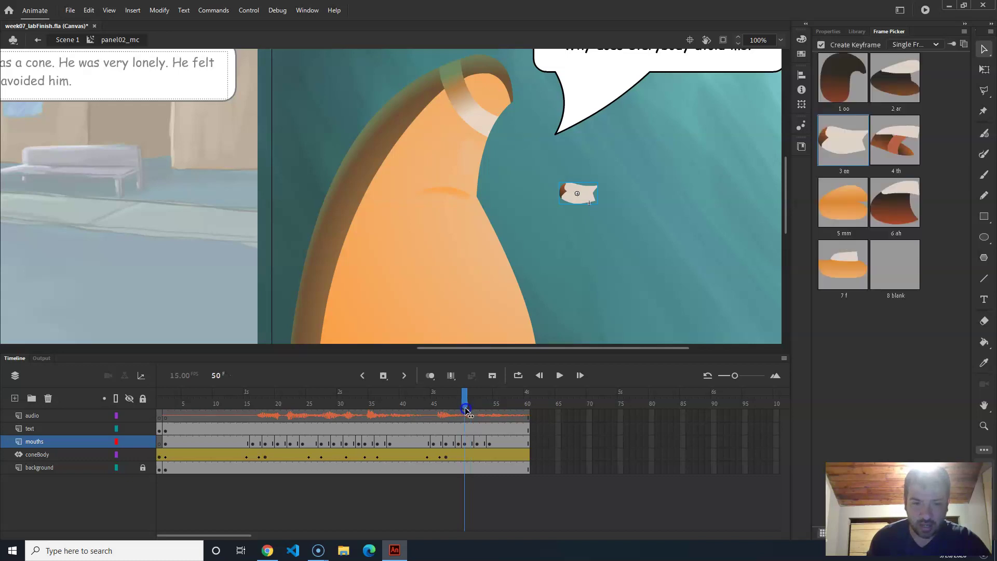
right_click(465, 441)
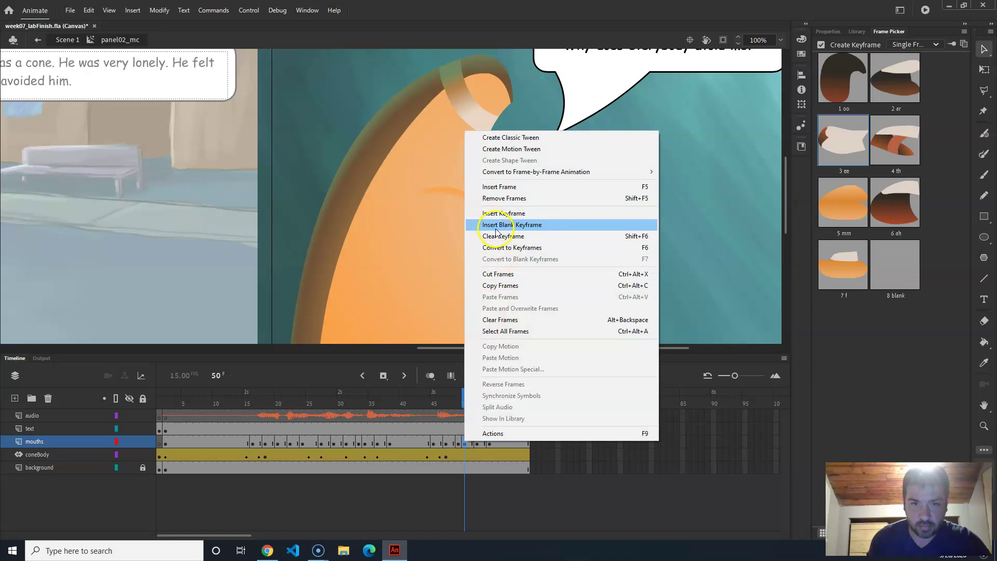
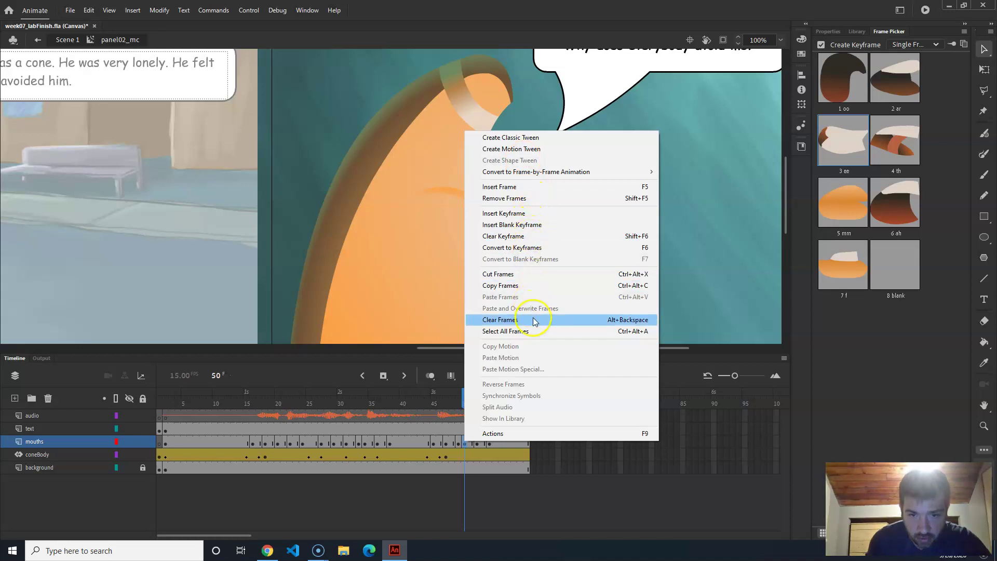
click(527, 235)
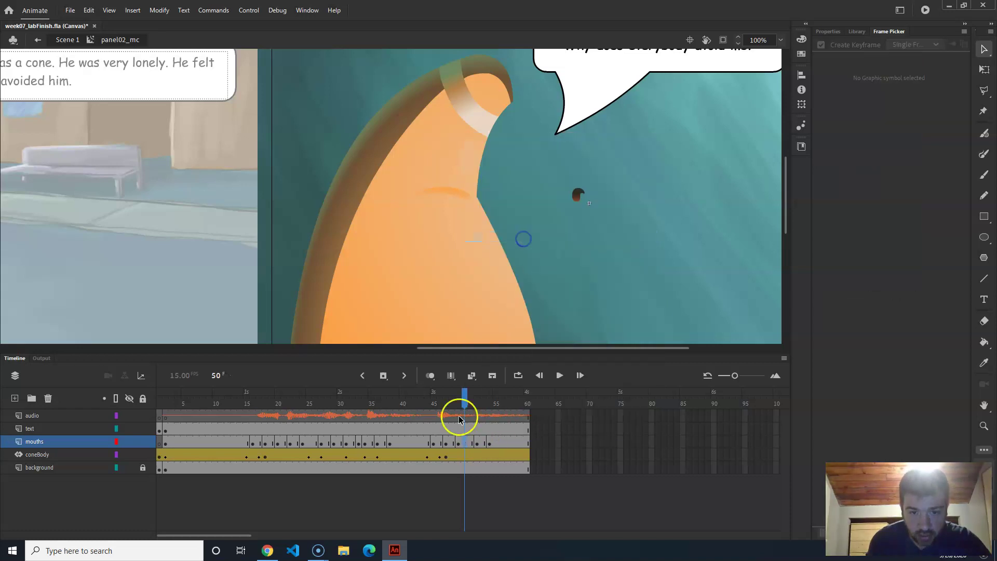
Check the mouth poses around frames 50 to 52 and replay the animation from the start
mouse_move(465, 403)
mouse_down()
mouse_move(482, 404)
mouse_move(454, 406)
mouse_move(468, 410)
mouse_up()
click(475, 442)
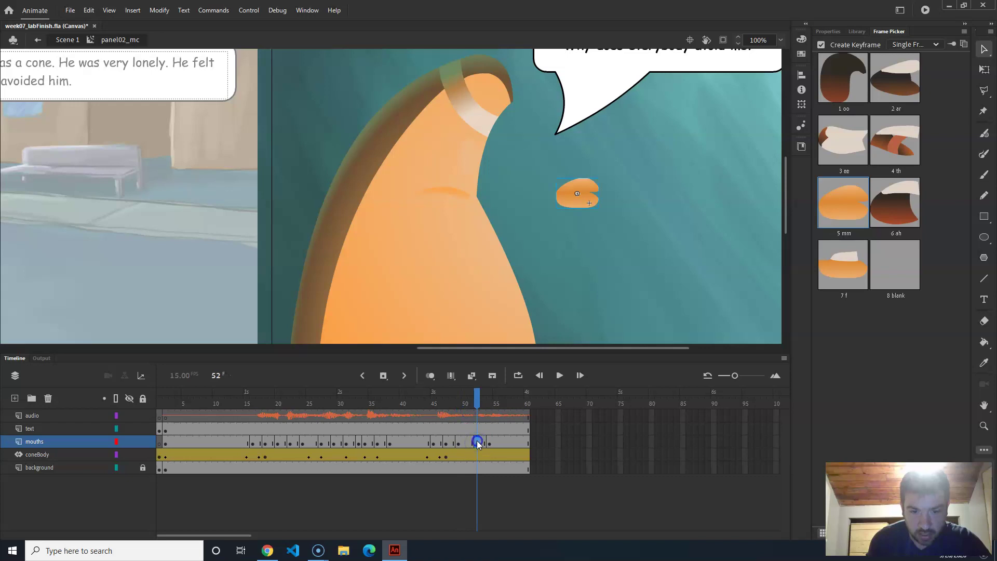
click(470, 443)
drag(472, 404, 154, 375)
key(Return)
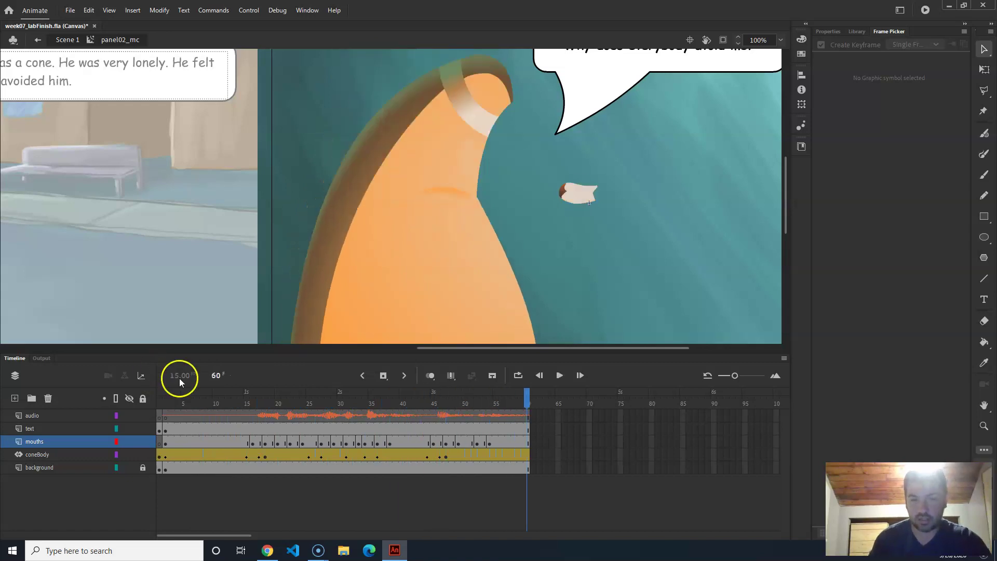
Scrub back from frame 51 to frame 15 to examine the mouth poses against the cone's body movement
drag(508, 406, 469, 414)
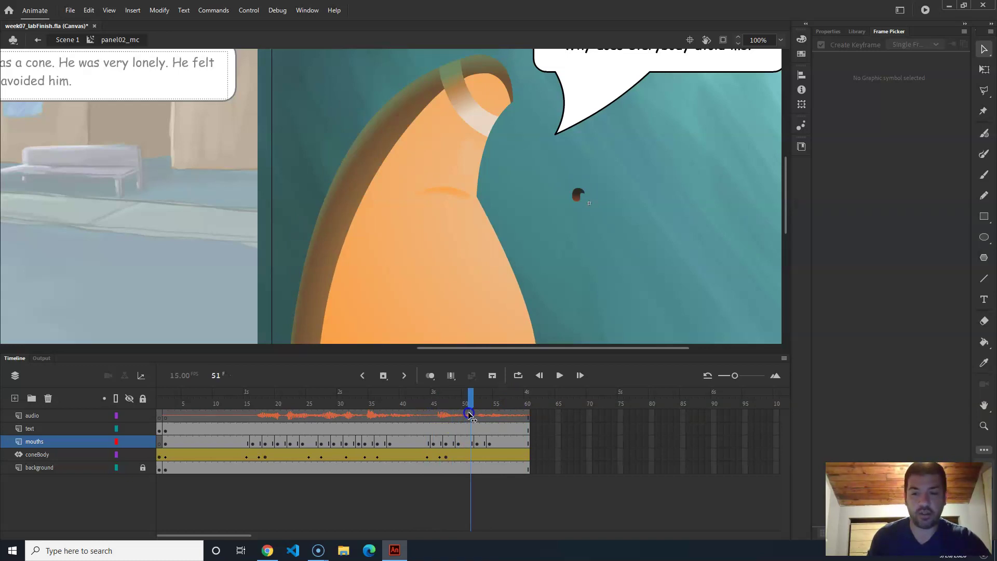
drag(469, 403, 287, 405)
click(416, 142)
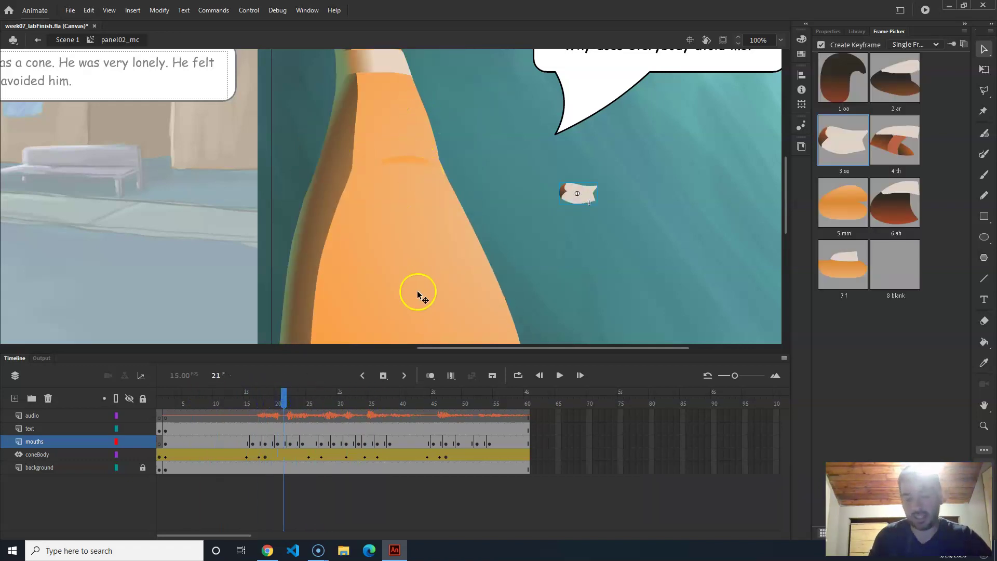
drag(280, 396, 249, 404)
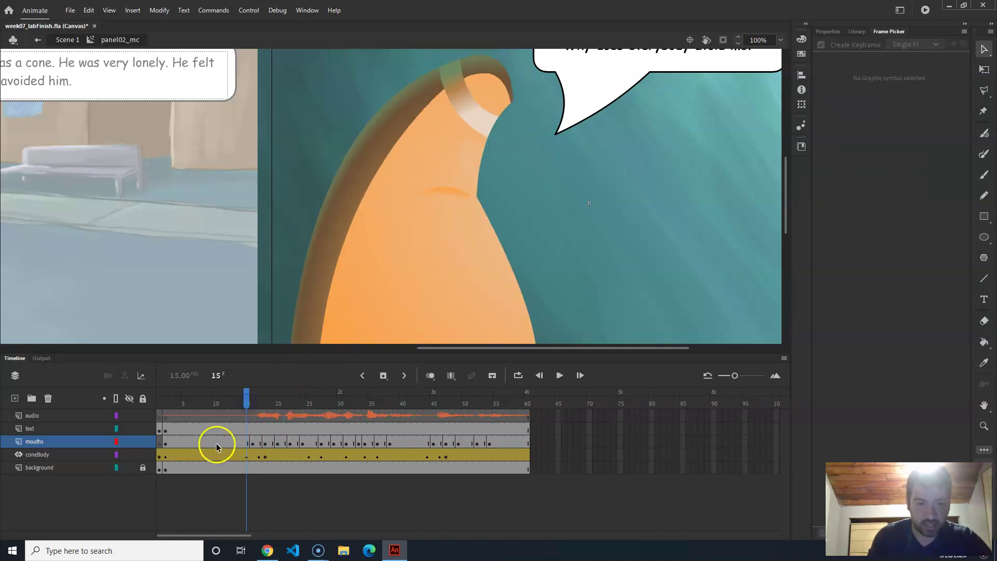
Create classic tweens across the mouths layer's frames from frame 6 to the end of the animation
drag(555, 447, 220, 440)
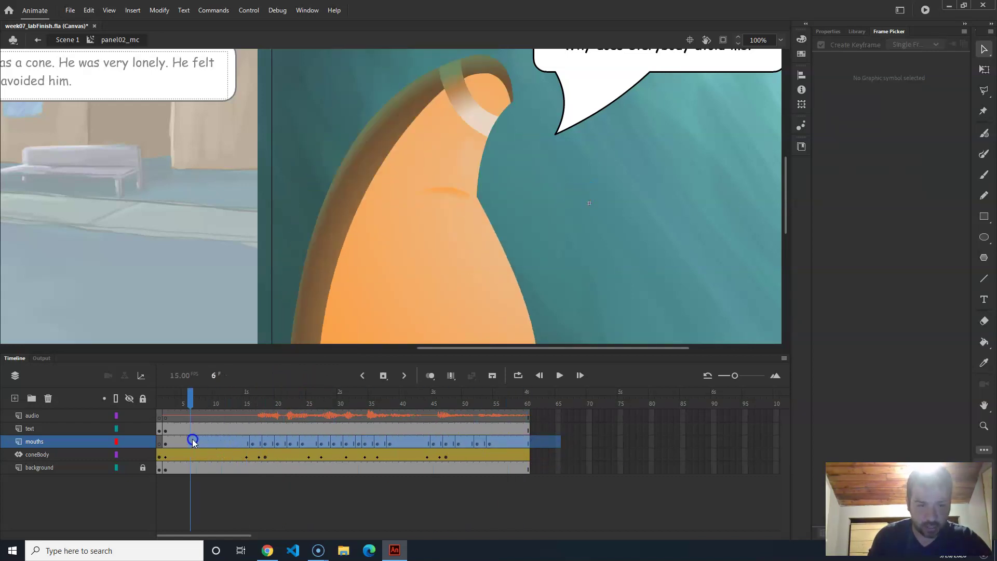
right_click(364, 441)
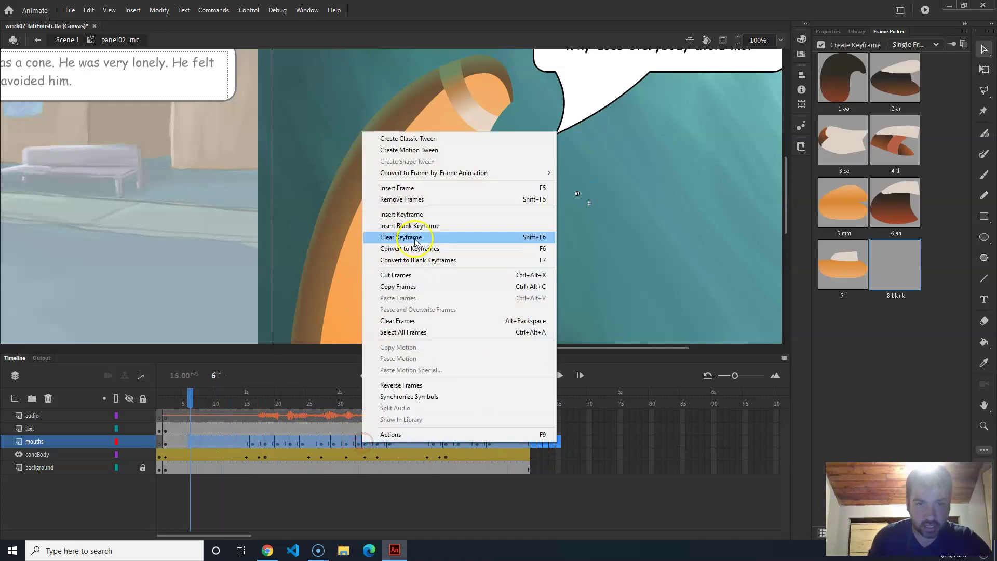
click(424, 138)
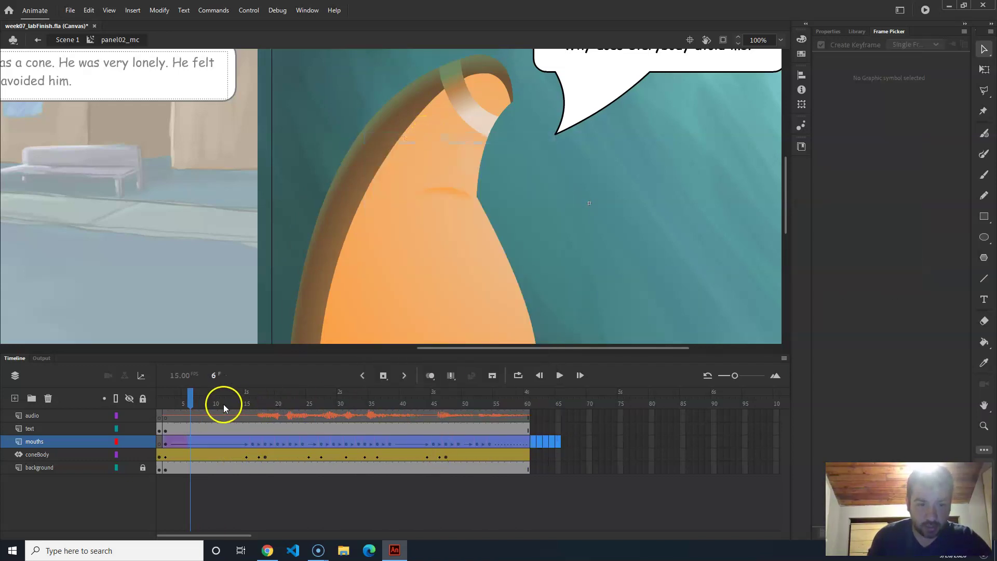
Scrub between frames 10 and 18 to examine where the first mouth poses appear on the tweened layer
drag(215, 400, 250, 422)
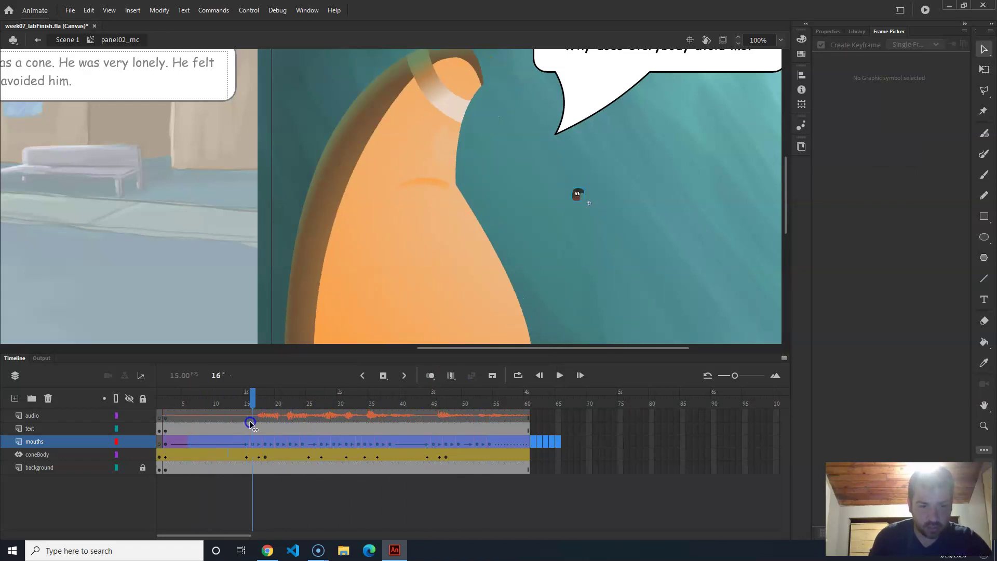
click(248, 403)
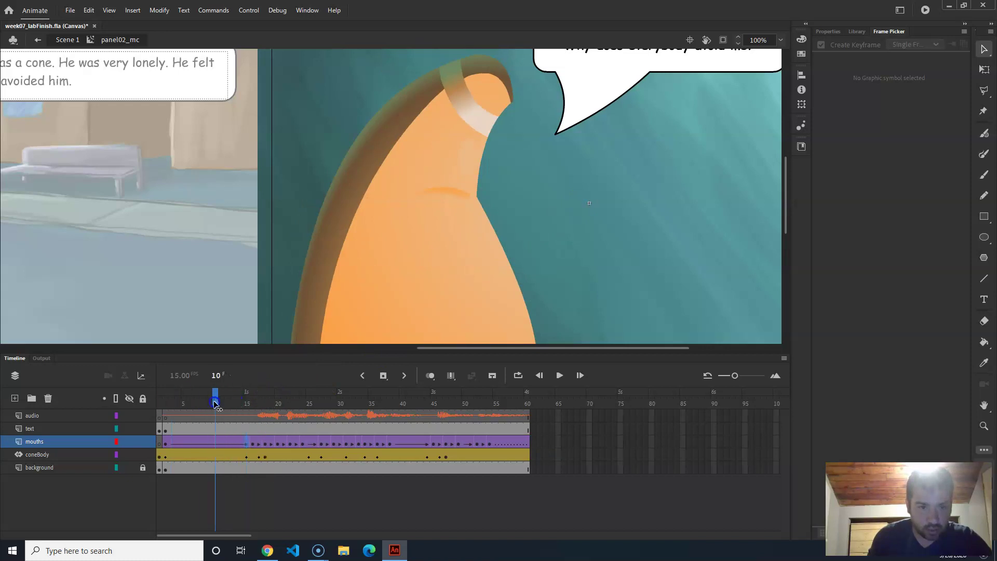
mouse_move(246, 406)
mouse_down()
mouse_move(244, 421)
mouse_move(250, 404)
mouse_move(302, 404)
mouse_move(263, 405)
mouse_up()
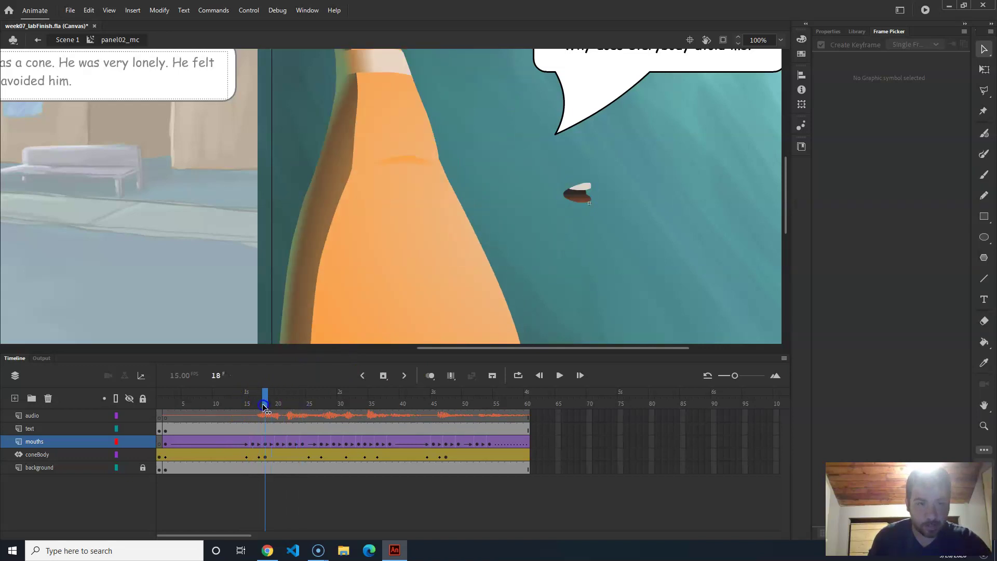
Move the mouth poses at frames 16, 17 and 18 onto the cone's mouth line
click(578, 202)
drag(586, 195, 417, 162)
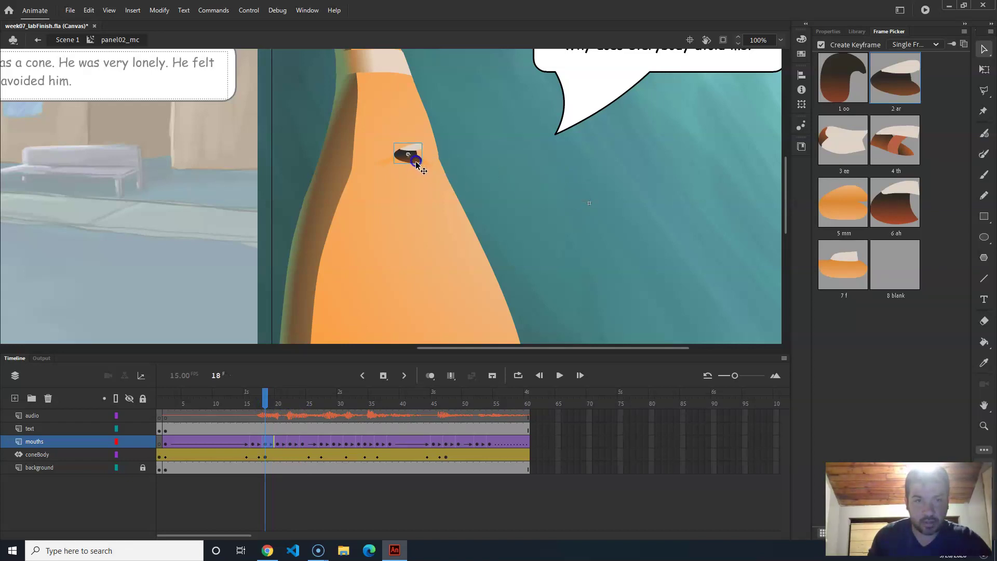
click(264, 401)
drag(264, 401, 251, 403)
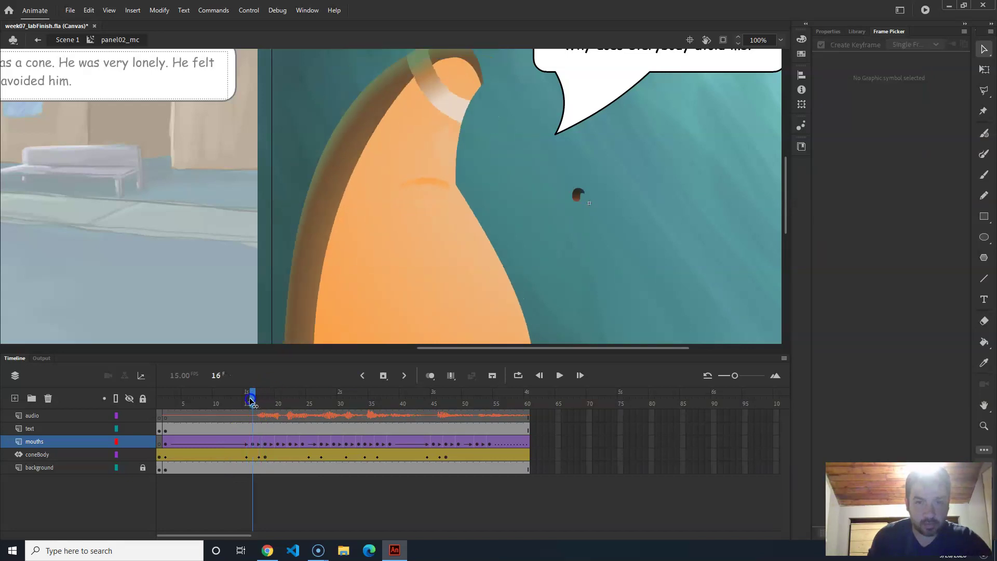
click(592, 222)
drag(578, 196, 424, 175)
mouse_move(253, 398)
mouse_down()
mouse_move(164, 397)
mouse_move(229, 397)
mouse_move(191, 397)
mouse_move(188, 411)
mouse_move(259, 410)
mouse_up()
click(148, 469)
drag(418, 167, 411, 167)
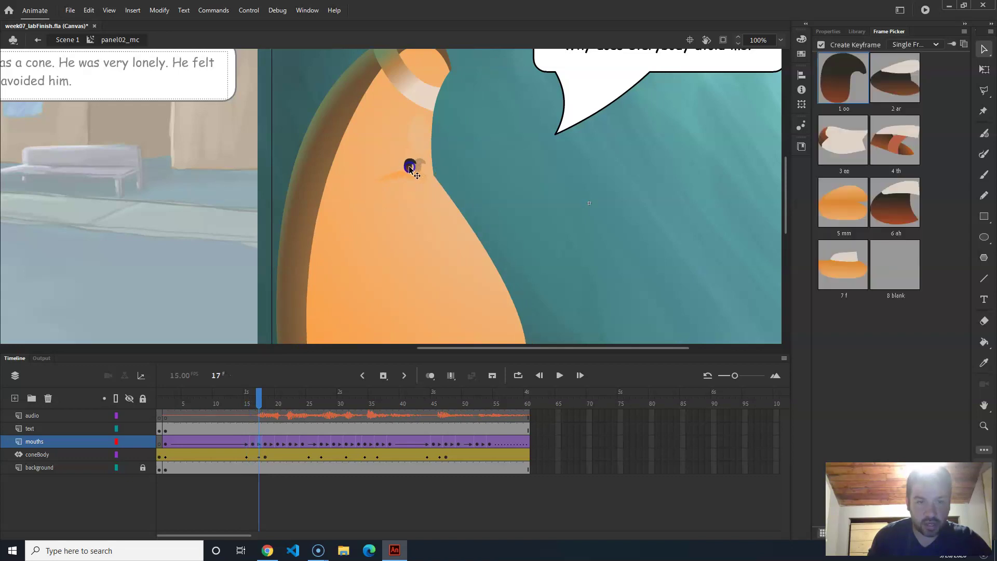
Move the mouth pose at frame 20 onto the cone's face and nudge it into line with the mouth
mouse_move(261, 400)
mouse_down()
mouse_move(252, 400)
mouse_move(278, 403)
mouse_up()
drag(565, 196, 431, 136)
key(q)
key(Right)
key(Right)
key(Right)
key(Right)
key(Right)
key(Down)
key(Down)
Move the mouth poses at frames 22, 24 and 27 onto the cone's mouth line
click(279, 399)
drag(279, 398, 290, 399)
drag(579, 191, 416, 162)
mouse_move(289, 398)
mouse_down()
mouse_move(278, 398)
mouse_move(302, 406)
mouse_up()
click(576, 193)
drag(586, 198, 410, 154)
mouse_move(323, 412)
mouse_down()
mouse_move(302, 399)
mouse_move(321, 400)
mouse_up()
click(585, 200)
drag(586, 203, 412, 151)
Move the mouth poses at frames 29, 31 and 33 onto the cone's mouth line
click(325, 387)
drag(324, 401, 335, 403)
click(445, 246)
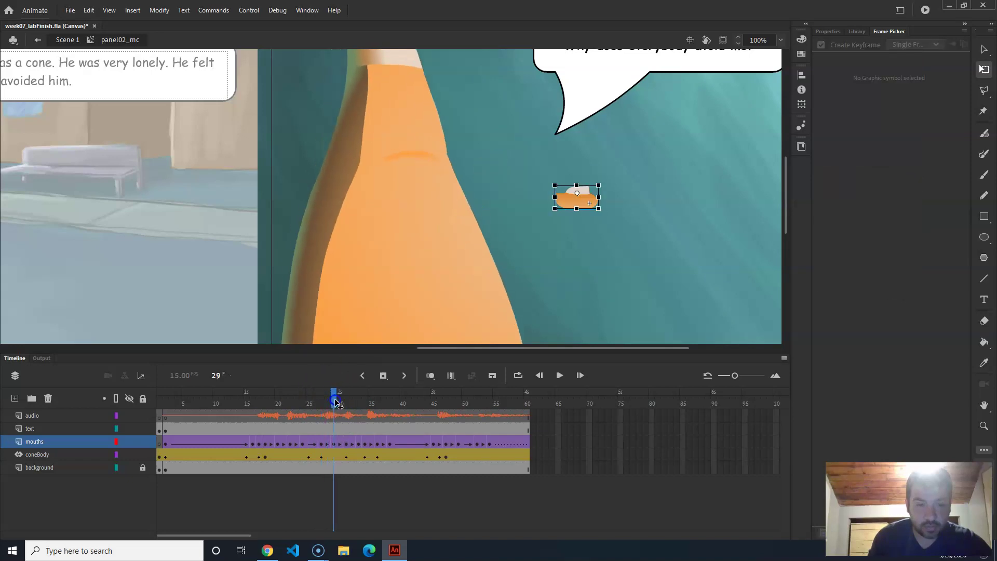
drag(579, 201, 422, 157)
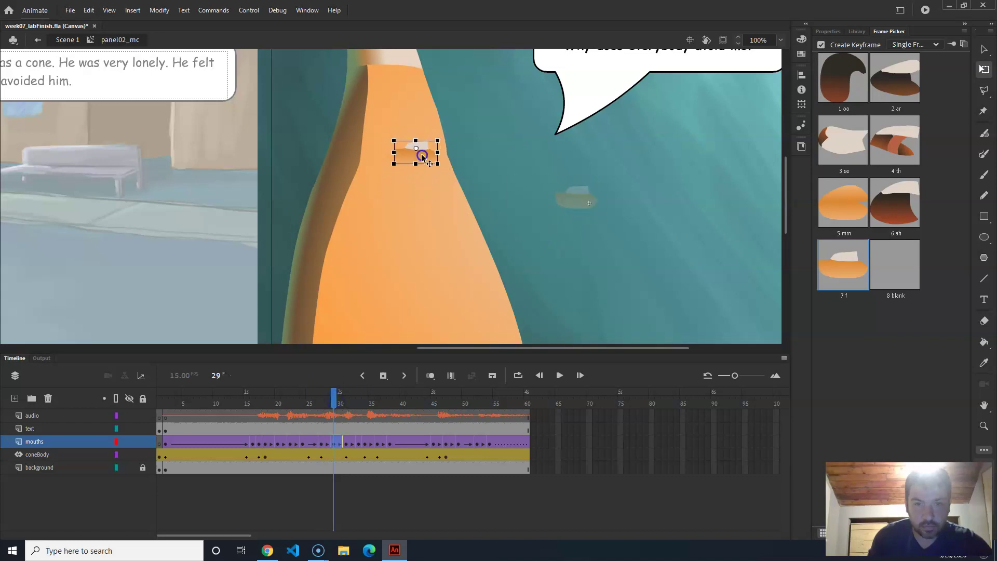
drag(332, 397, 347, 401)
drag(581, 190, 437, 153)
drag(345, 399, 358, 399)
drag(568, 196, 408, 167)
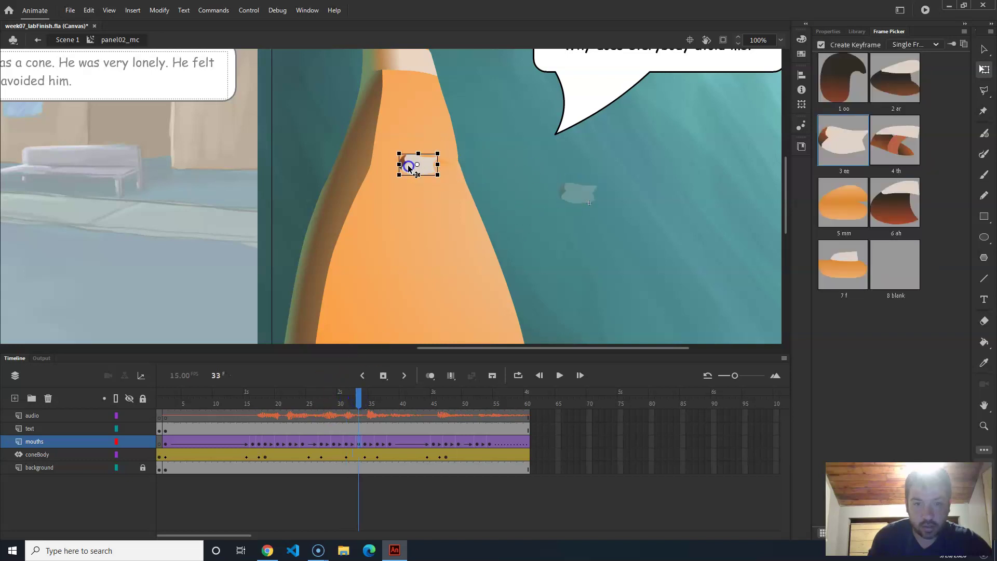
Move the mouth poses at frames 34, 36 and 38 onto the cone's mouth line
drag(359, 403, 366, 403)
click(570, 217)
drag(570, 203, 425, 166)
click(365, 398)
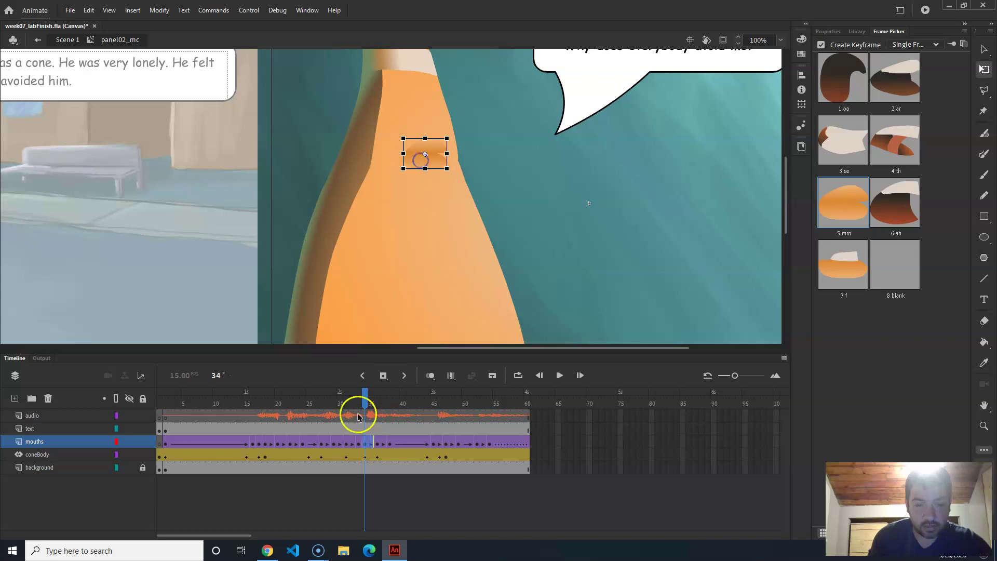
drag(365, 398, 379, 400)
drag(578, 201, 410, 166)
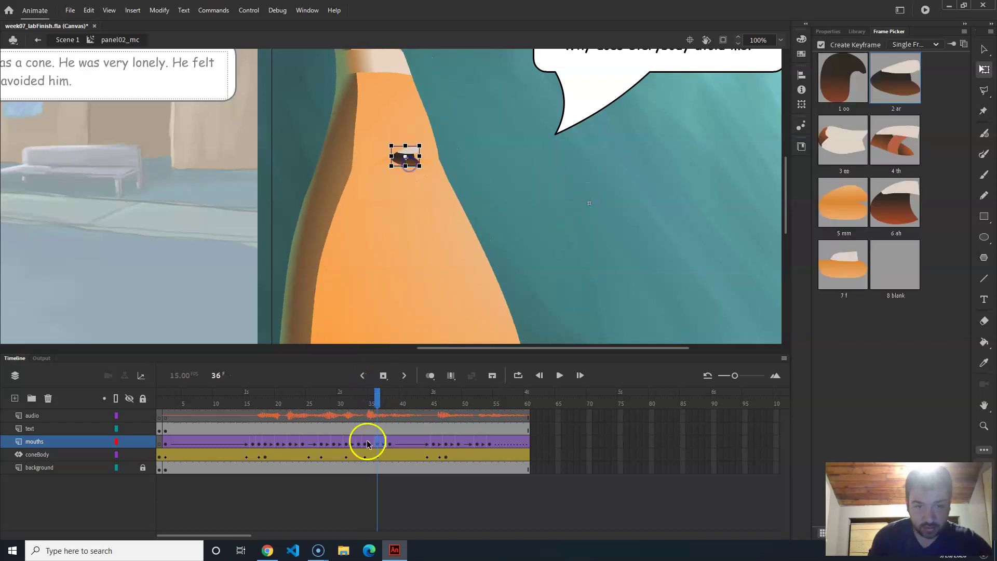
drag(374, 404, 389, 410)
drag(586, 193, 409, 157)
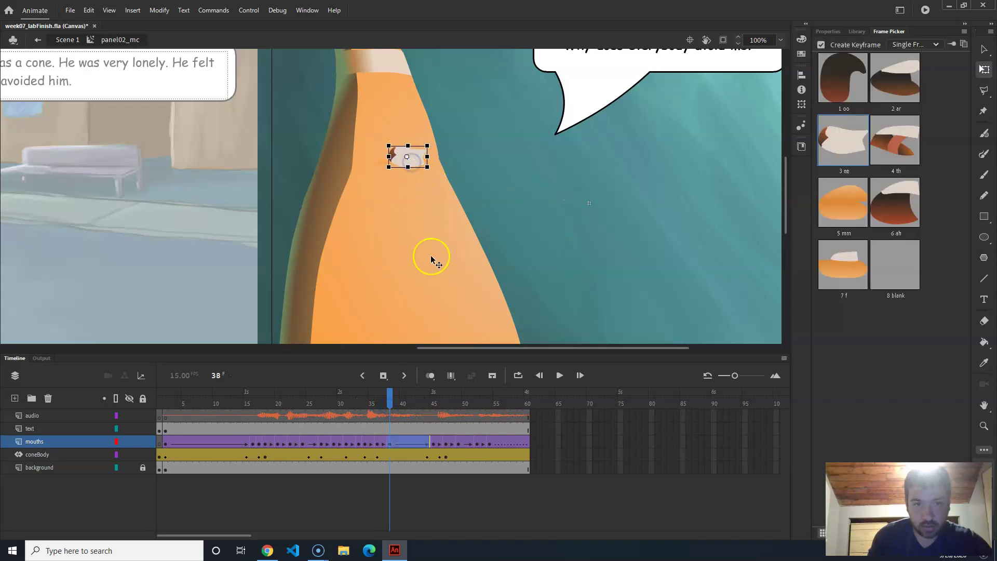
Move the mouth poses at frames 45 and 47 onto the cone's face, following its body movement
drag(387, 398, 435, 409)
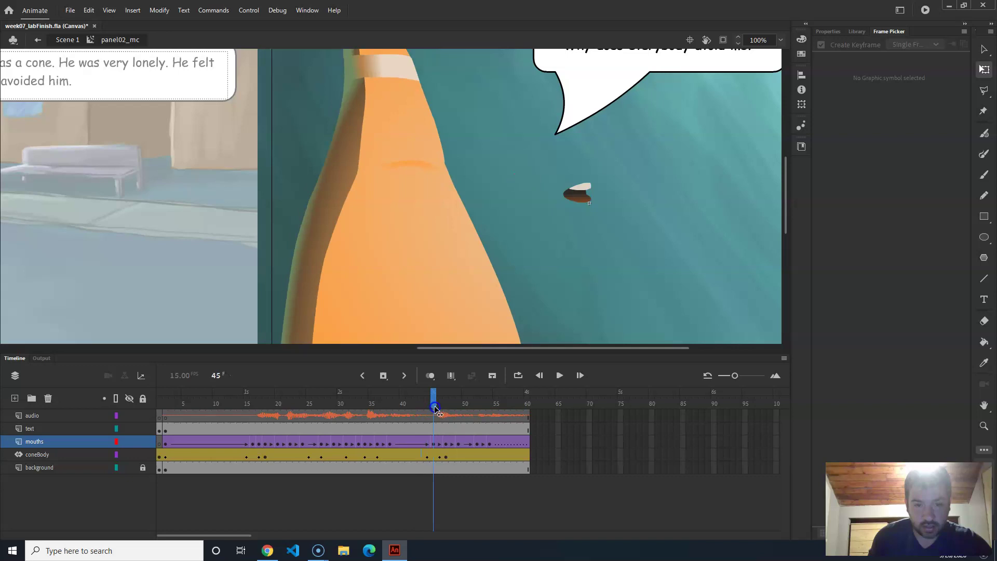
drag(577, 197, 416, 164)
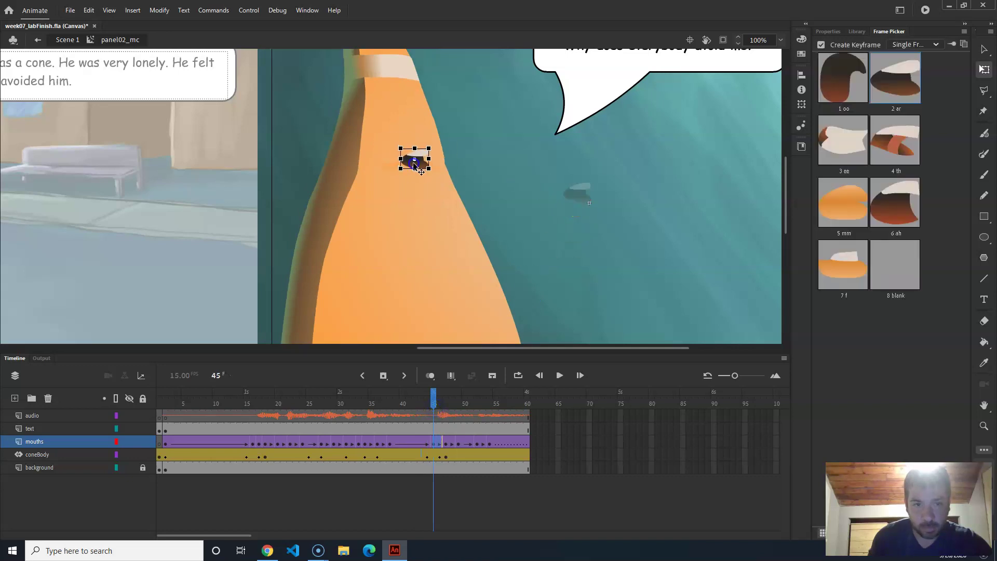
drag(434, 404, 445, 408)
drag(577, 214, 444, 197)
Move the remaining mouth poses from frame 49 through frame 54 onto the leaning cone's mouth line
drag(446, 400, 458, 403)
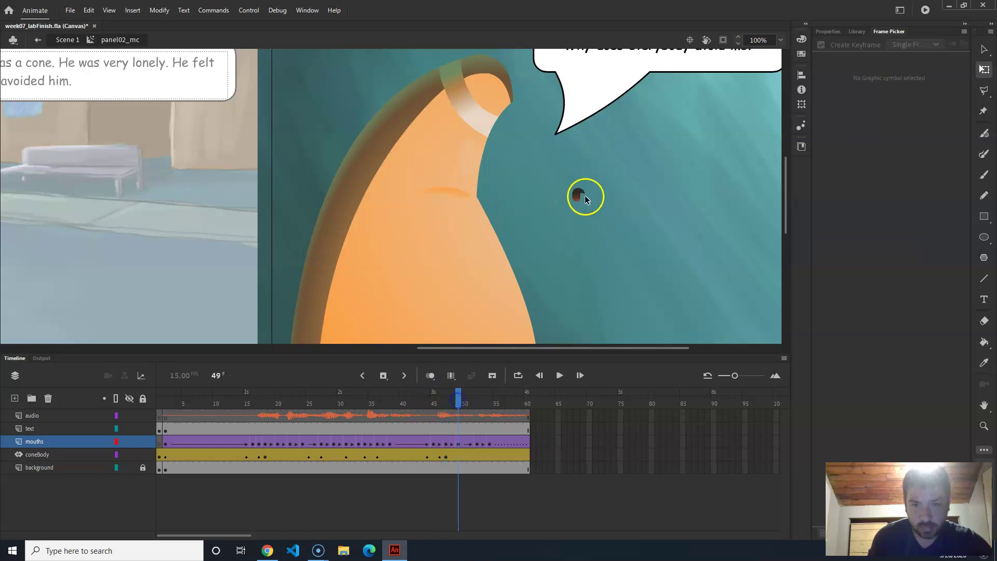
drag(576, 198, 446, 196)
drag(456, 404, 477, 404)
drag(577, 197, 445, 194)
drag(473, 399, 495, 403)
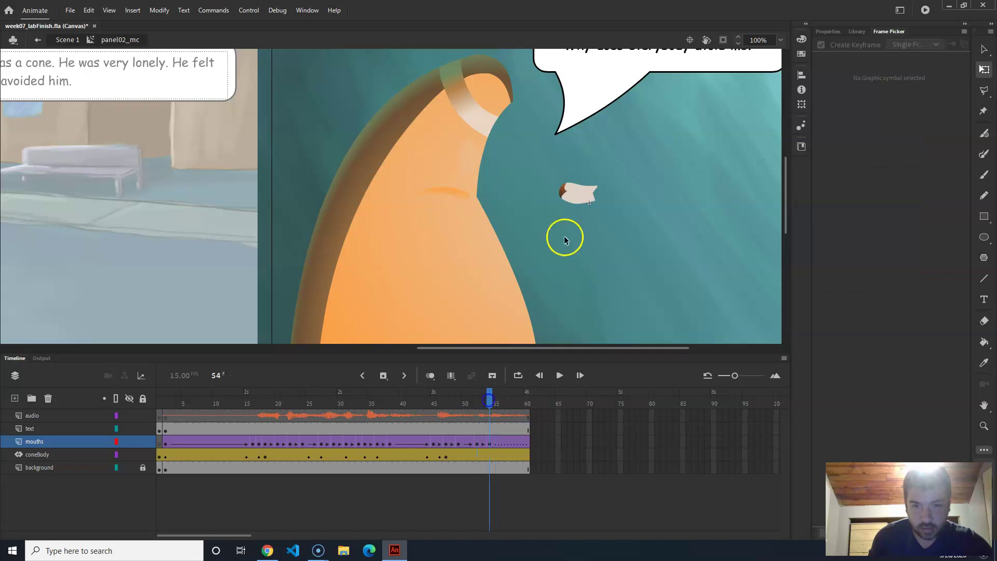
drag(579, 196, 452, 194)
Play the animation from frame 1 to check that the mouth poses follow the cone
drag(493, 394, 138, 389)
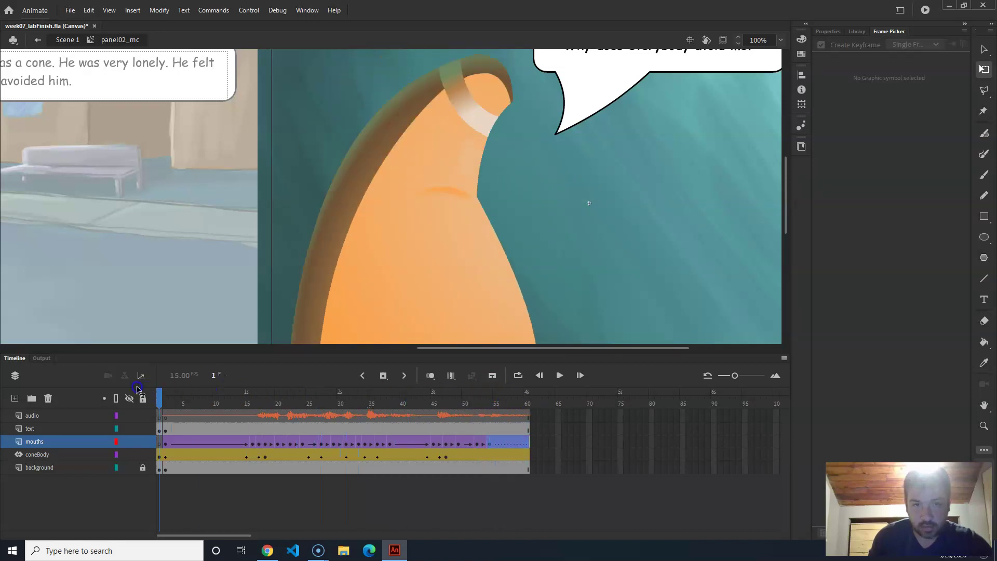
key(Return)
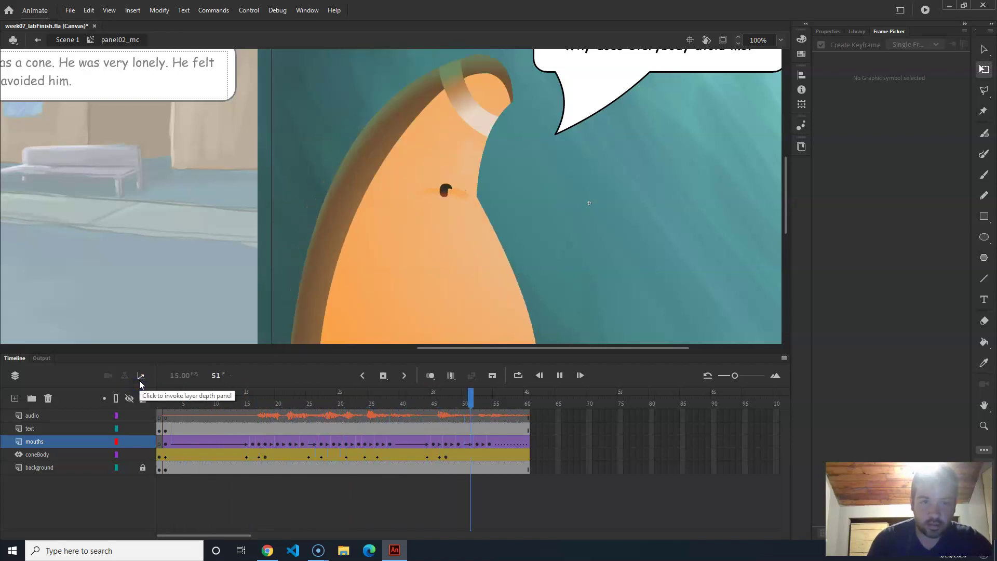
key(Return)
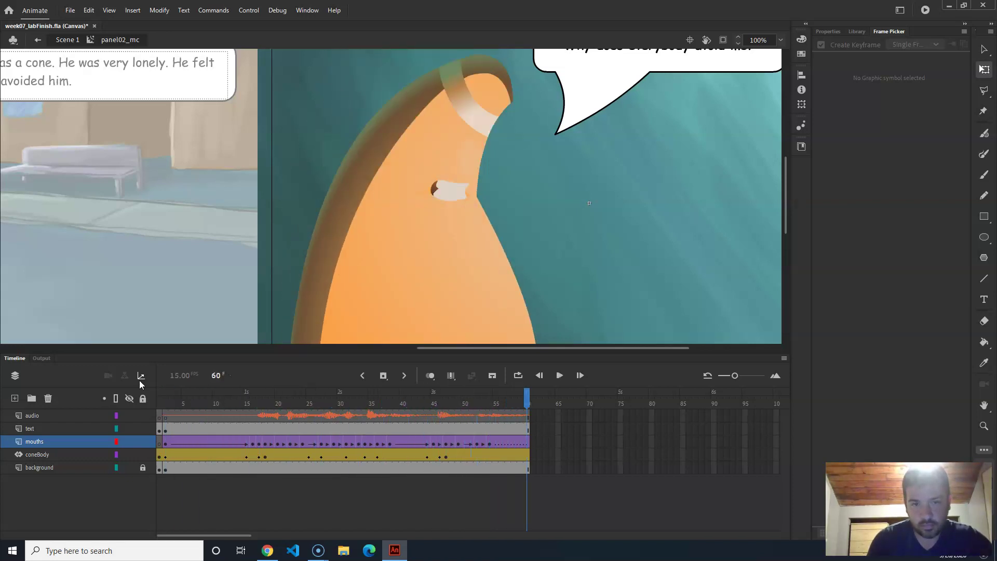
key(Return)
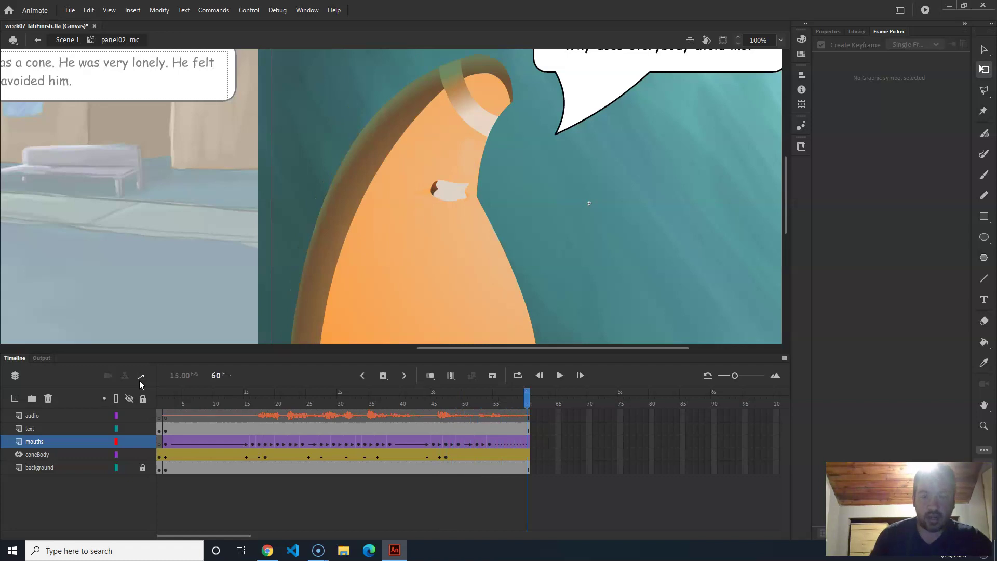
Stretch the "ar" mouth at frame 19 wider and taller
drag(413, 397, 272, 406)
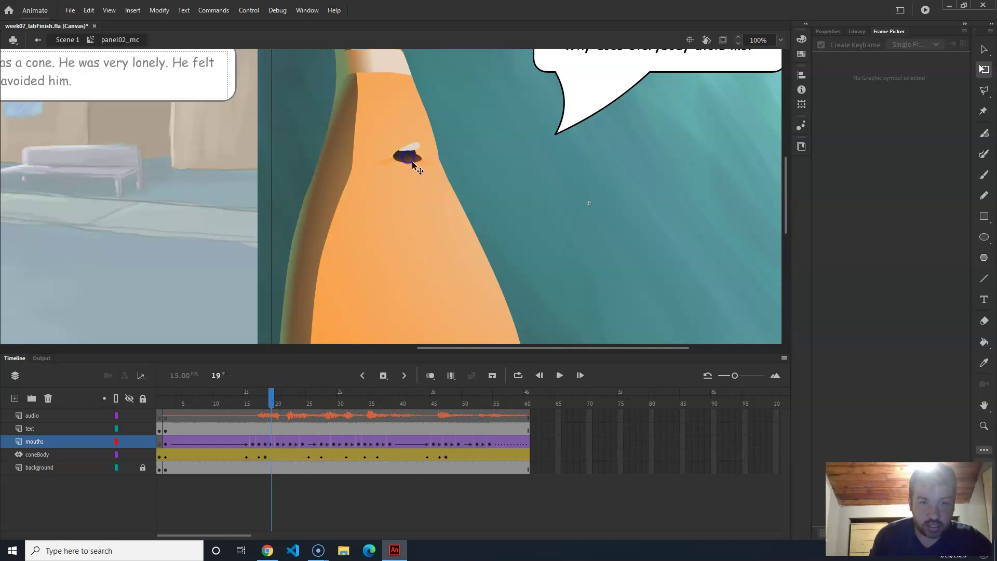
click(271, 442)
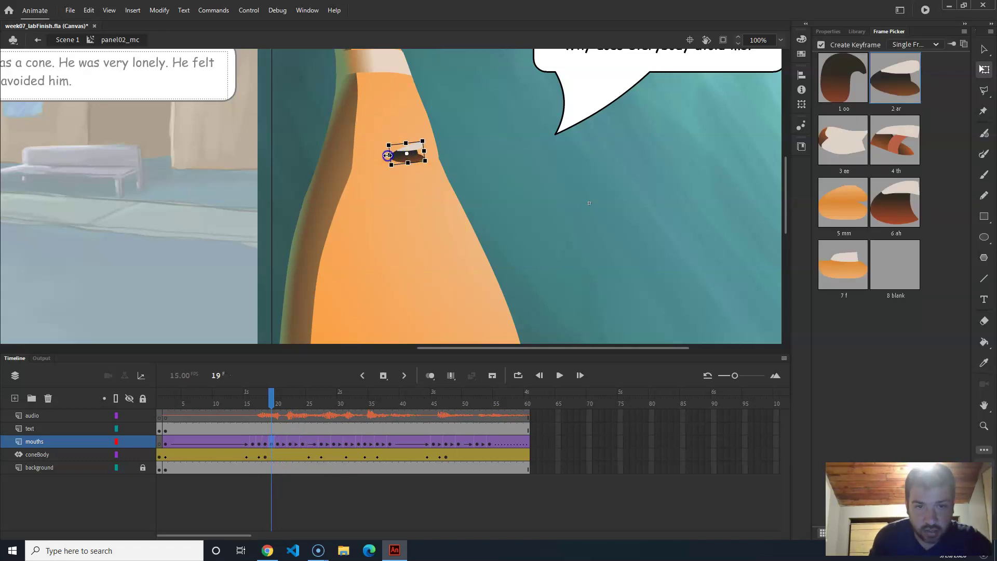
drag(408, 162, 410, 167)
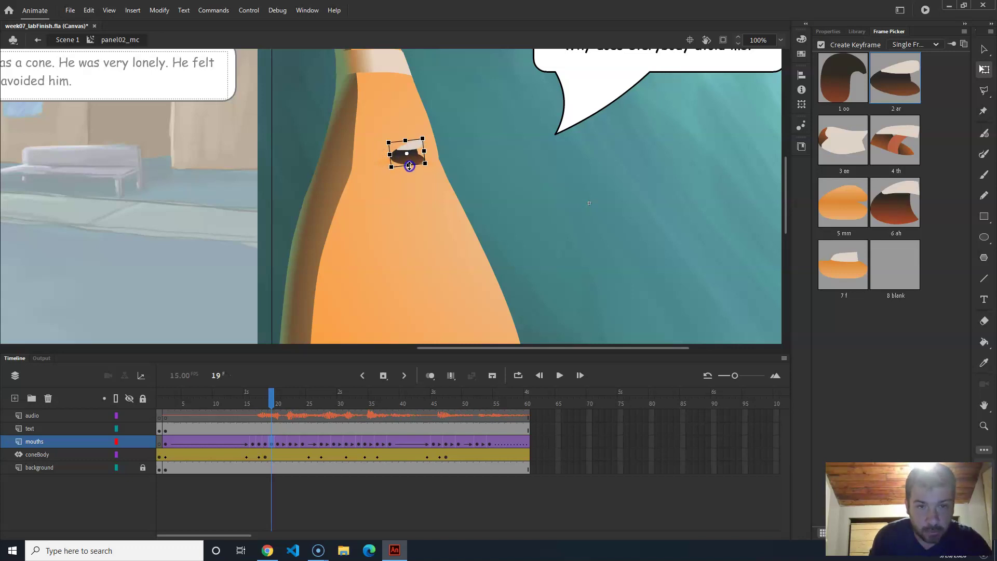
Stretch the "ee" mouth at frame 21 wider
click(269, 400)
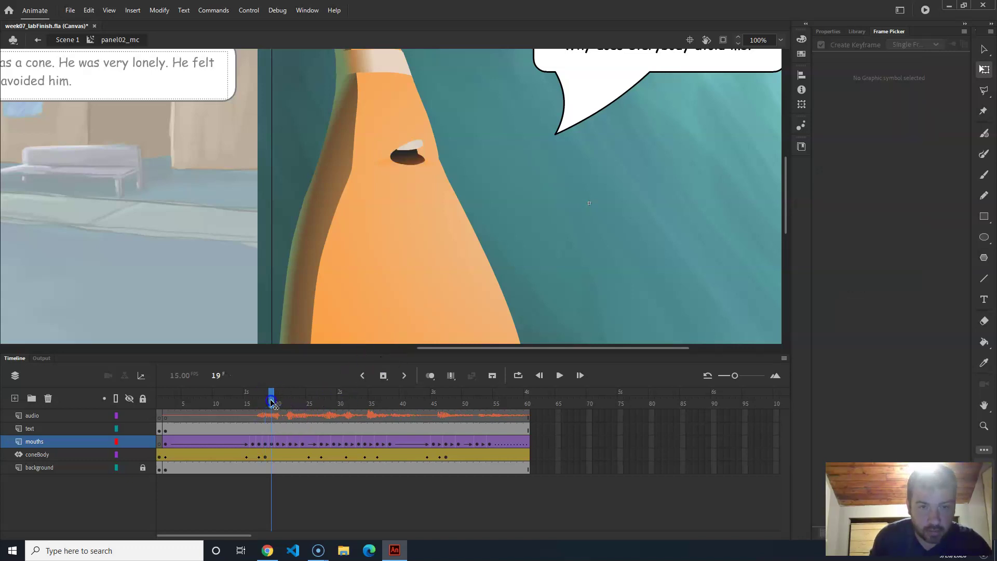
drag(269, 400, 283, 405)
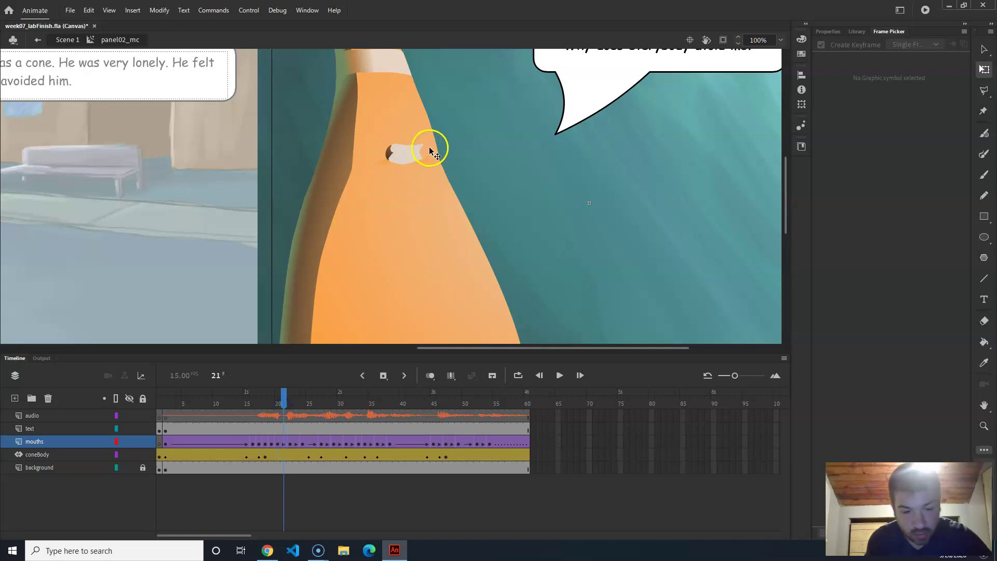
click(397, 154)
click(400, 155)
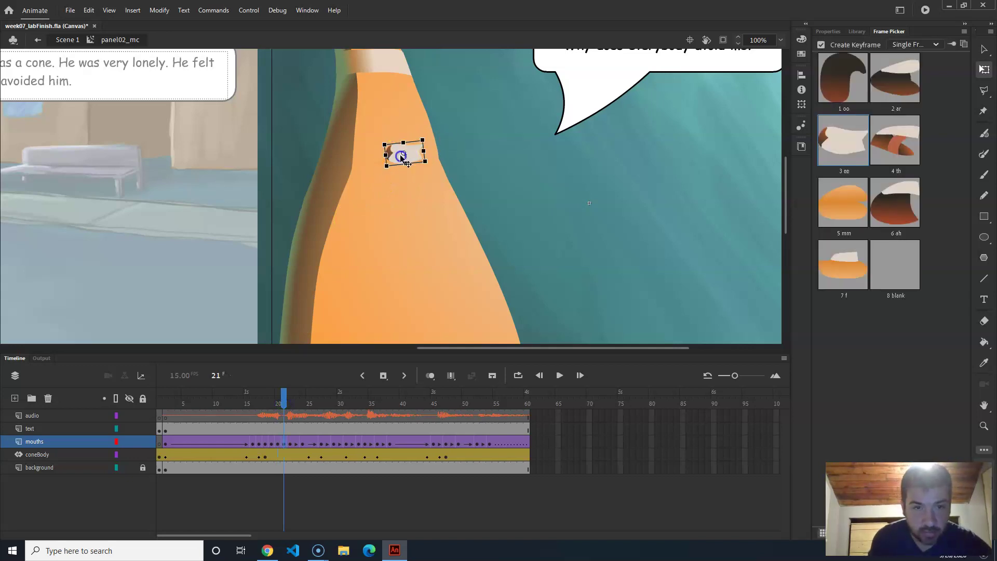
drag(385, 156, 381, 156)
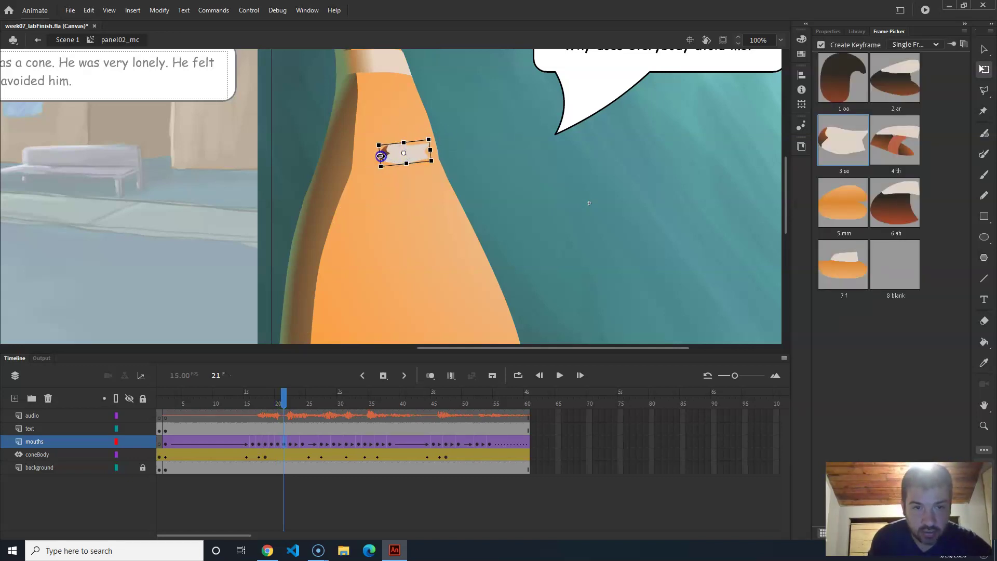
Replay the animation from frame 1 to check the stretched mouths at frames 19 and 21
mouse_move(292, 394)
mouse_down()
mouse_move(279, 400)
mouse_move(289, 406)
mouse_up()
drag(294, 405, 159, 405)
key(Return)
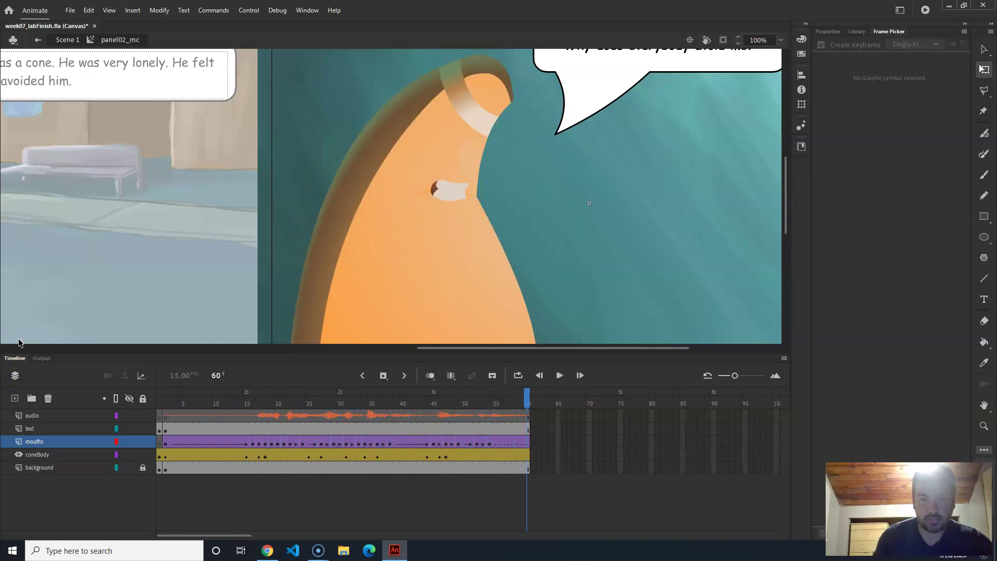
Shrink the "ee" mouth at frame 54 in both width and height
click(490, 403)
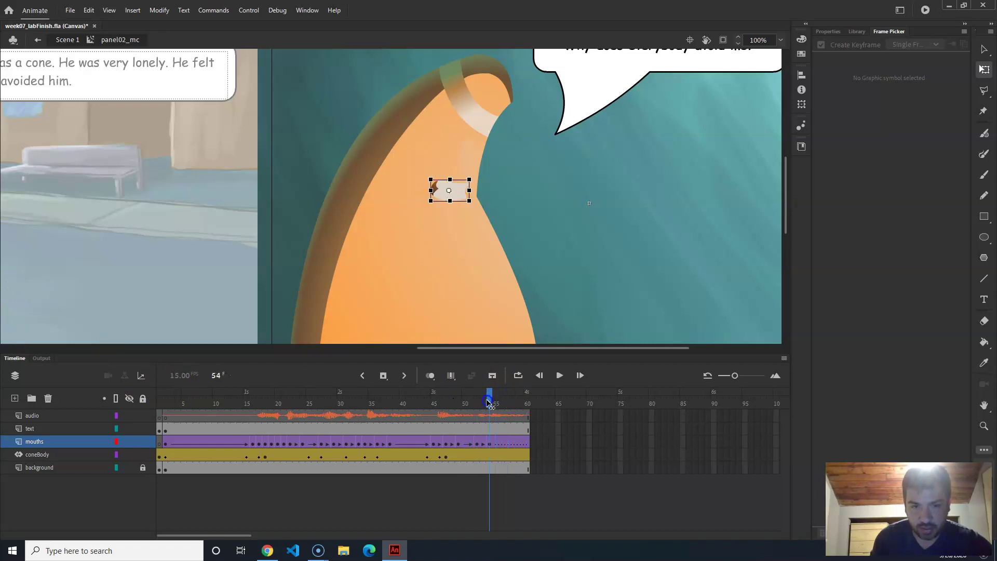
drag(469, 191, 466, 192)
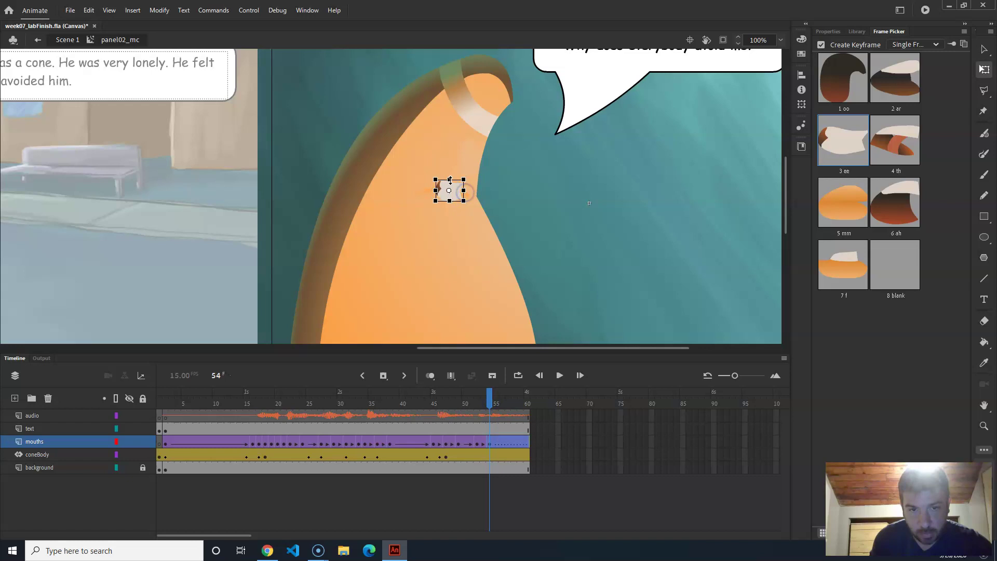
drag(451, 181, 452, 183)
Add a keyframe at frame 60 of the mouths layer and enlarge its "ee" mouth, making it noticeably wider
click(492, 393)
click(529, 434)
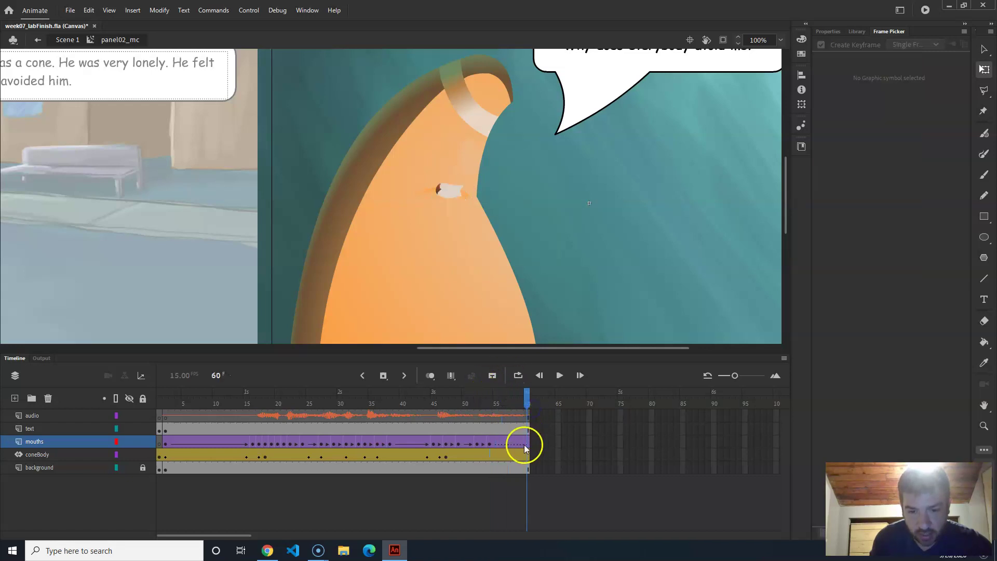
click(525, 445)
key(F6)
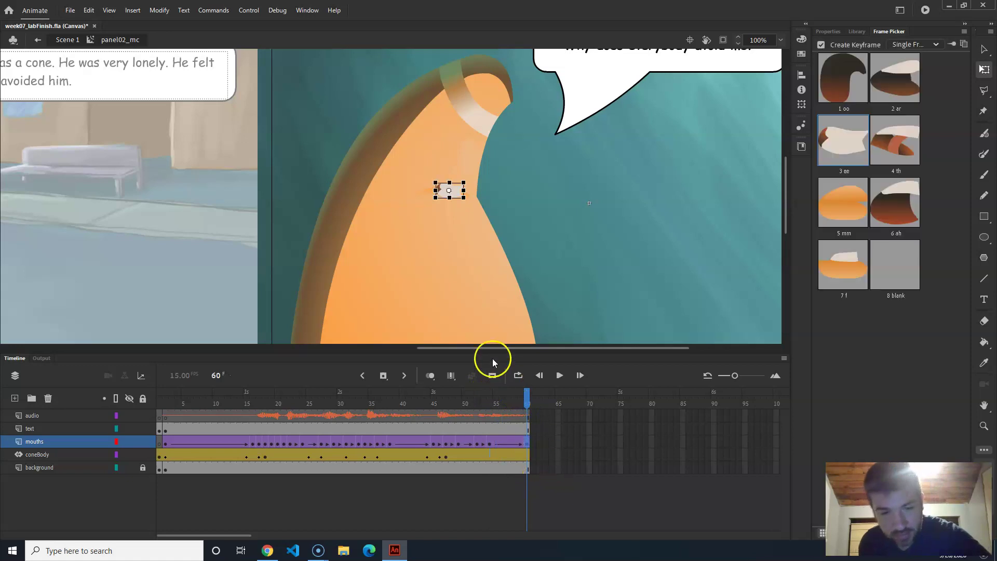
mouse_move(436, 190)
mouse_down()
mouse_move(426, 190)
mouse_move(450, 180)
mouse_up()
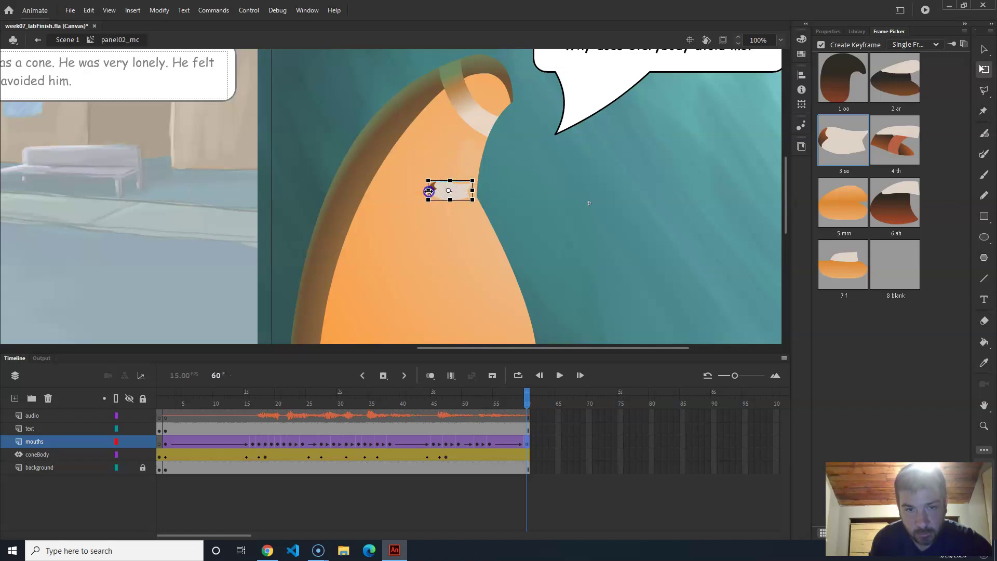
Play the animation twice from frame 1 to check the growing mouth at the end
drag(516, 397, 160, 401)
key(Return)
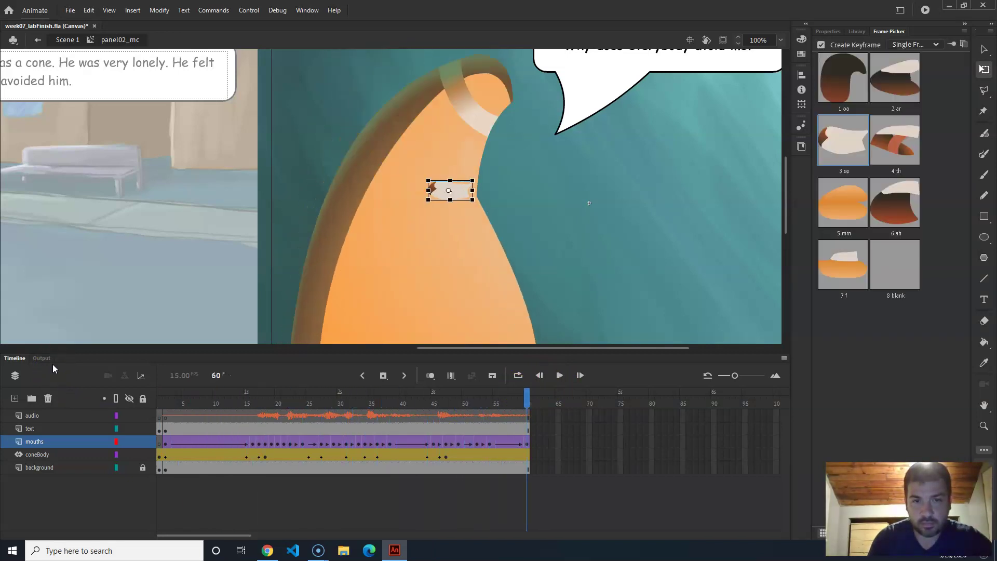
drag(525, 415, 127, 373)
key(Return)
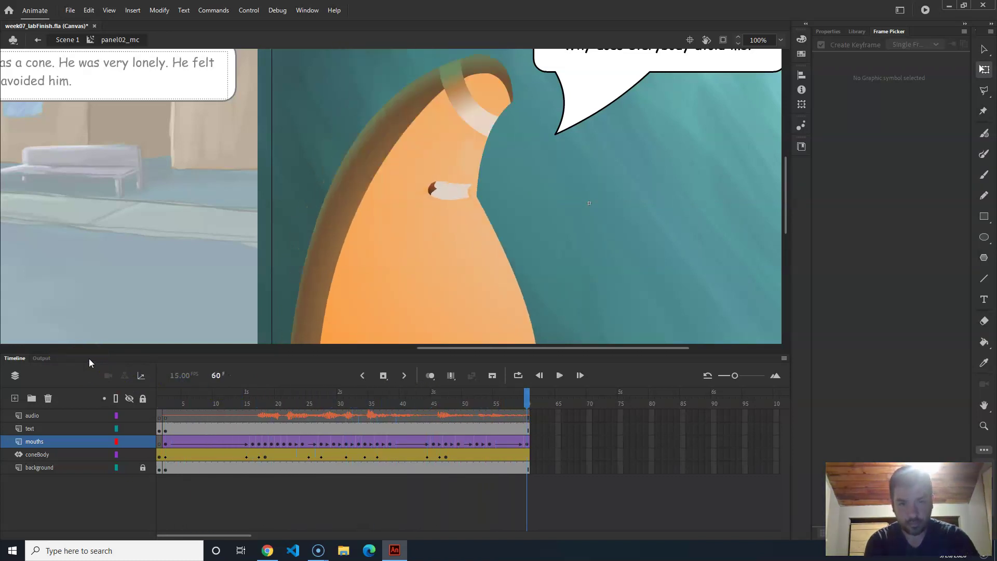
Return to frame 1 and select the cone_eyesSad_gpc symbol in the library
drag(507, 396, 138, 383)
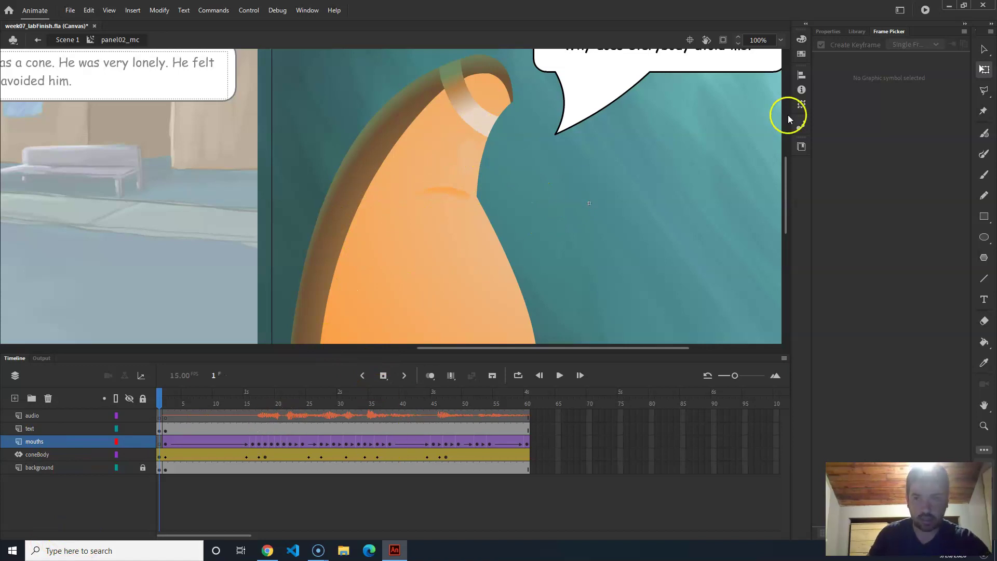
click(853, 31)
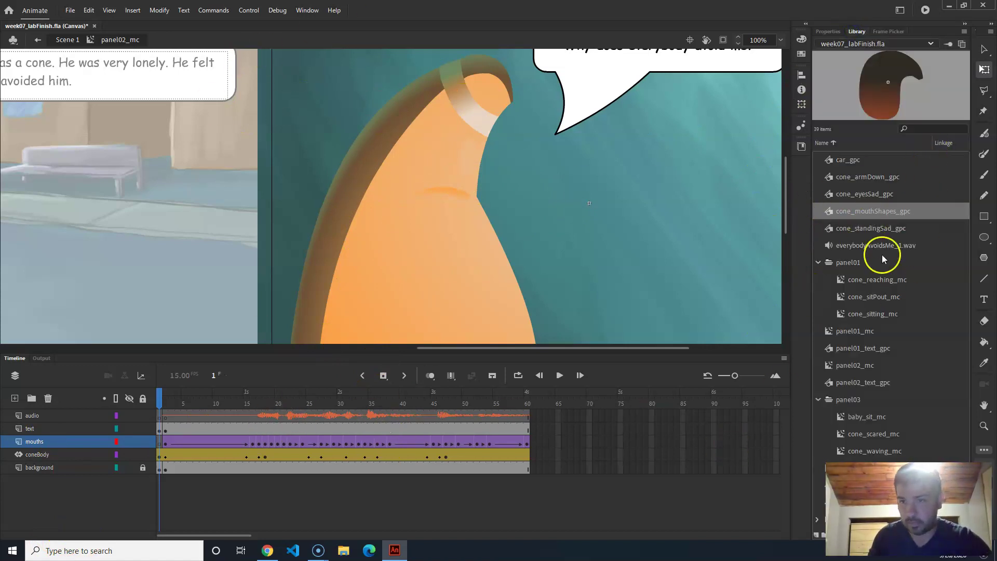
click(864, 227)
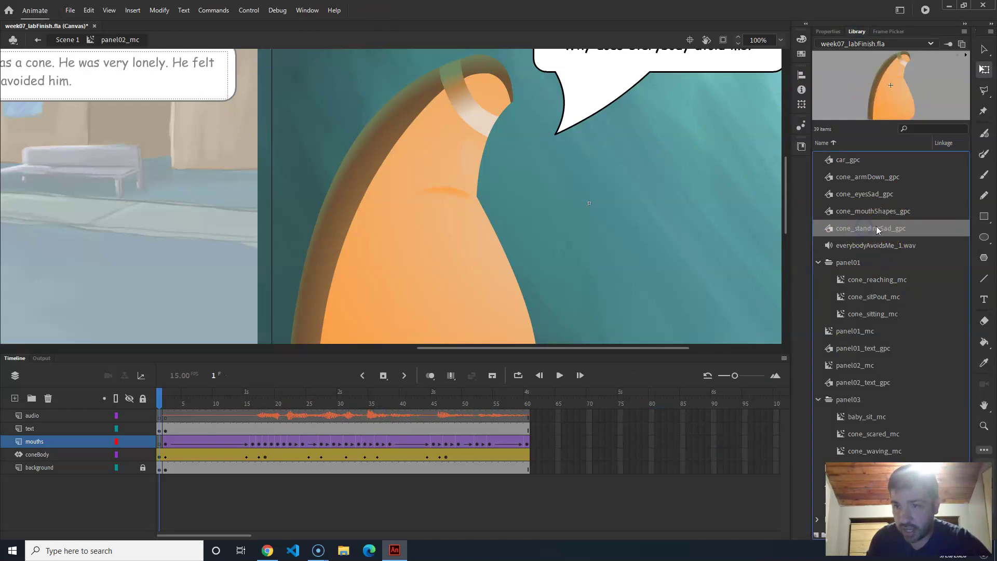
click(873, 195)
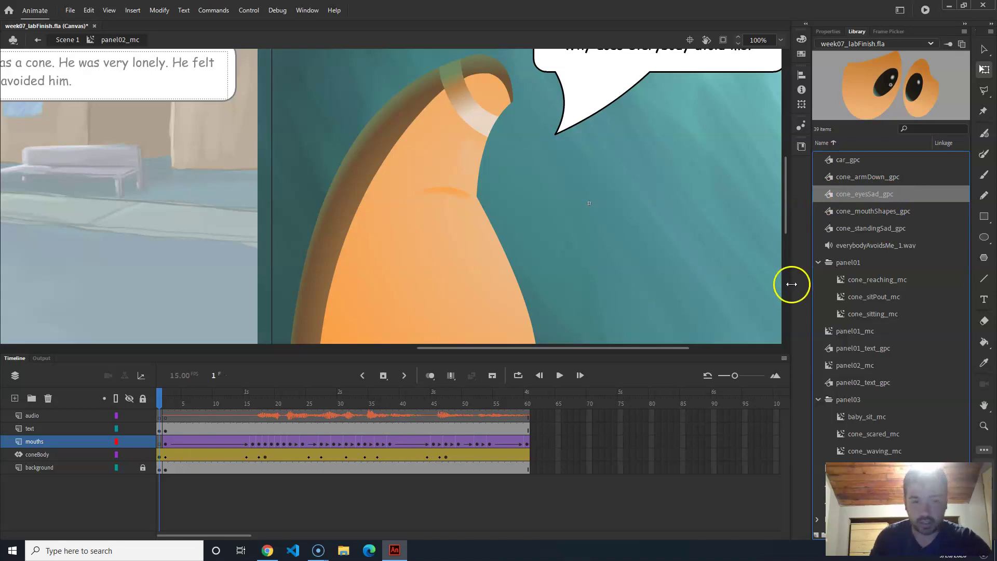
Add a new layer named eyes directly above the coneBody layer
click(34, 455)
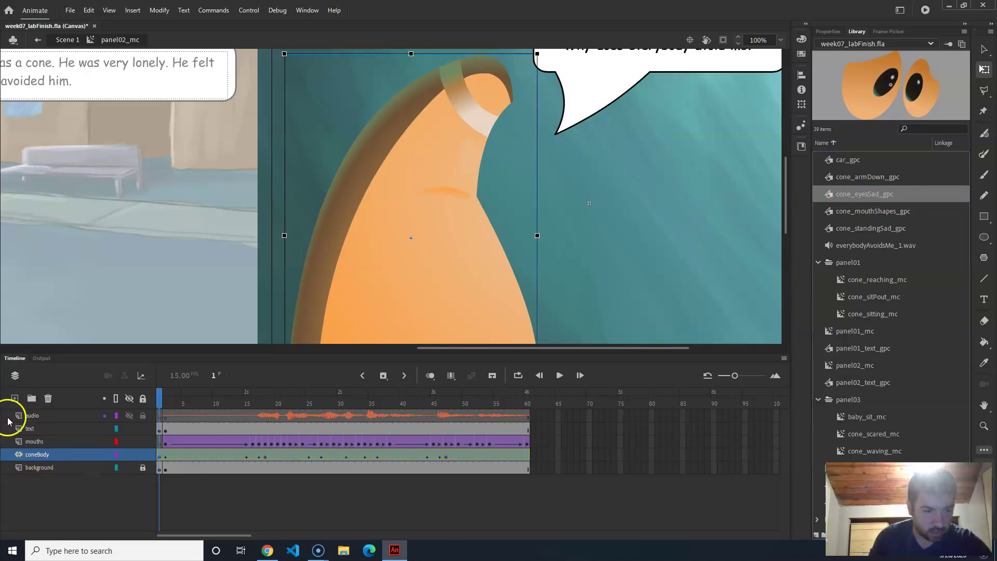
click(14, 397)
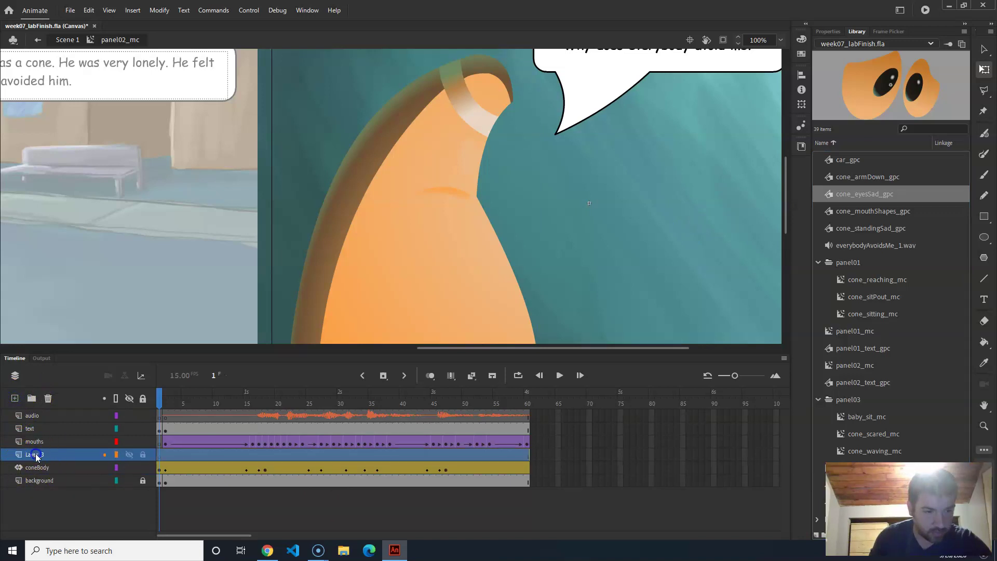
double_click(36, 453)
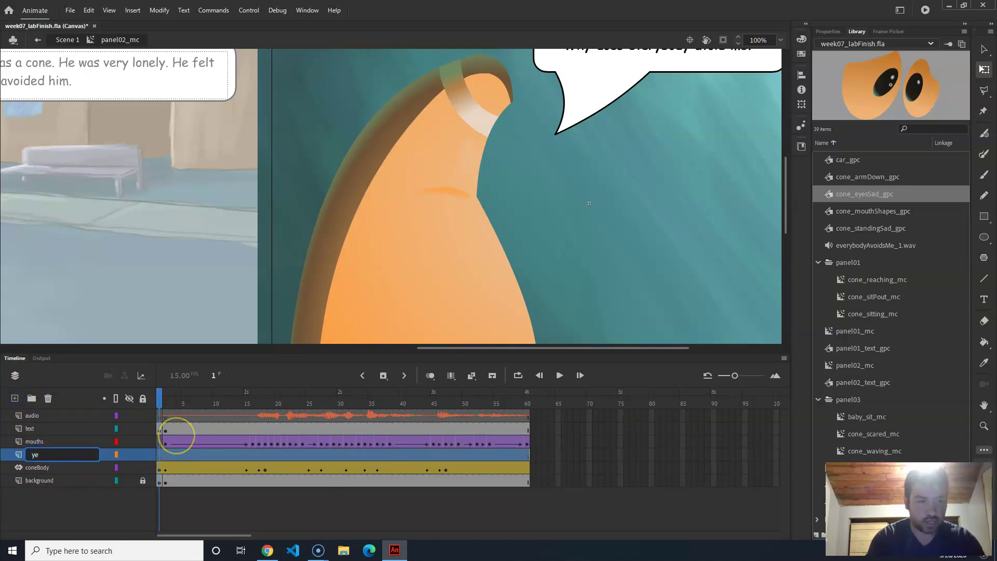
text(eyes)
key(Return)
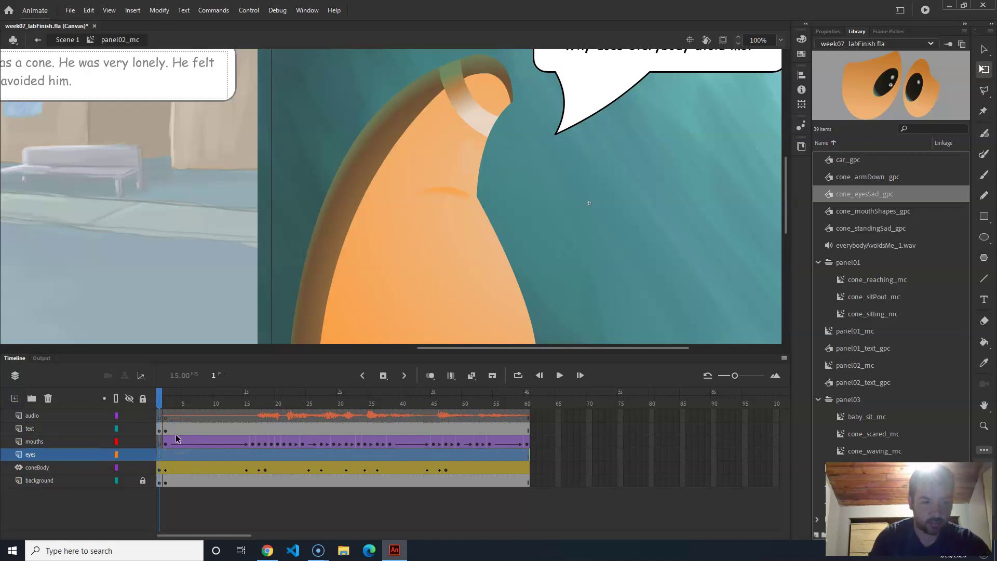
Place the cone_eyesSad_gpc symbol on the cone's face above the mouth at frame 1 and add a keyframe at frame 2 of the eyes layer
drag(883, 95, 448, 157)
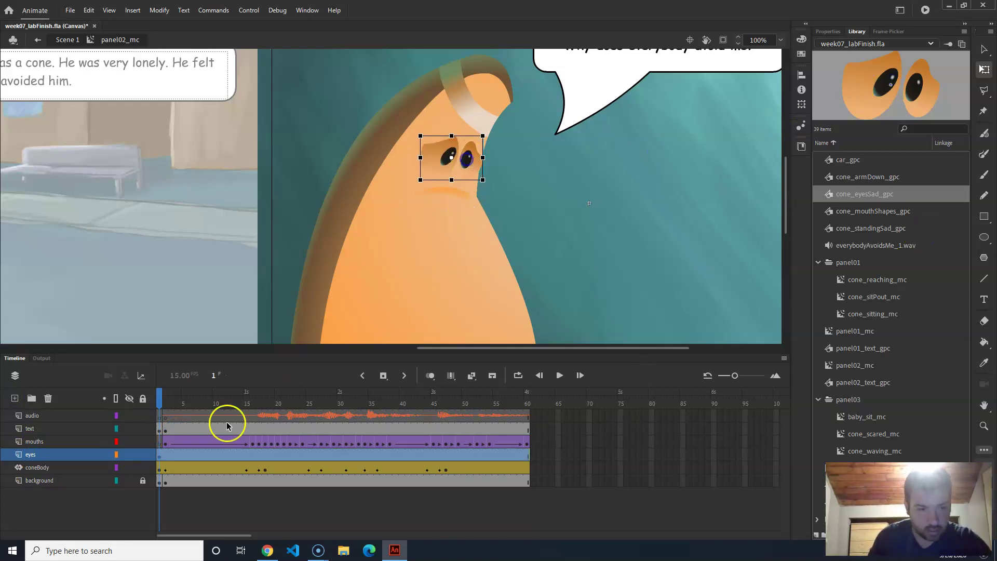
click(595, 441)
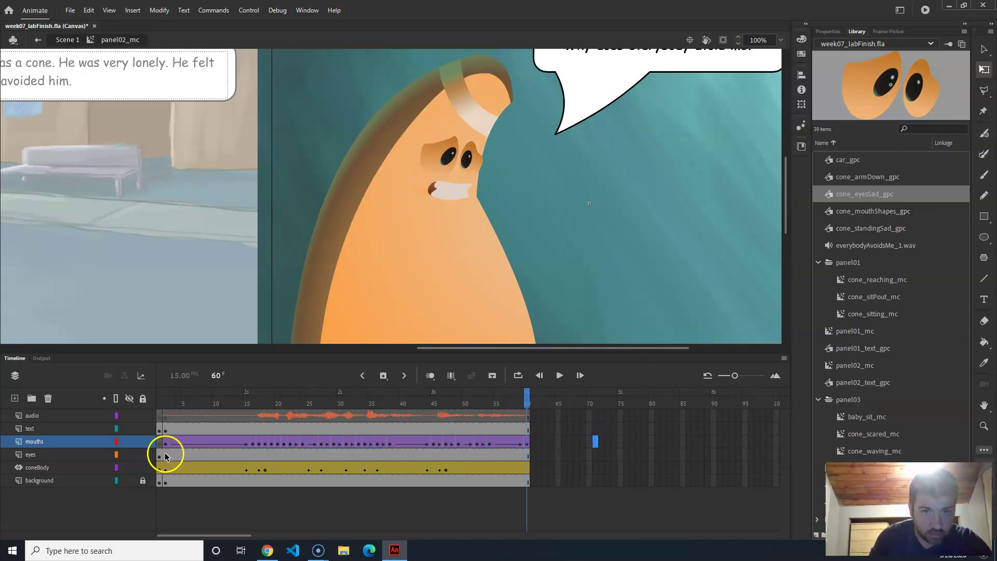
click(166, 455)
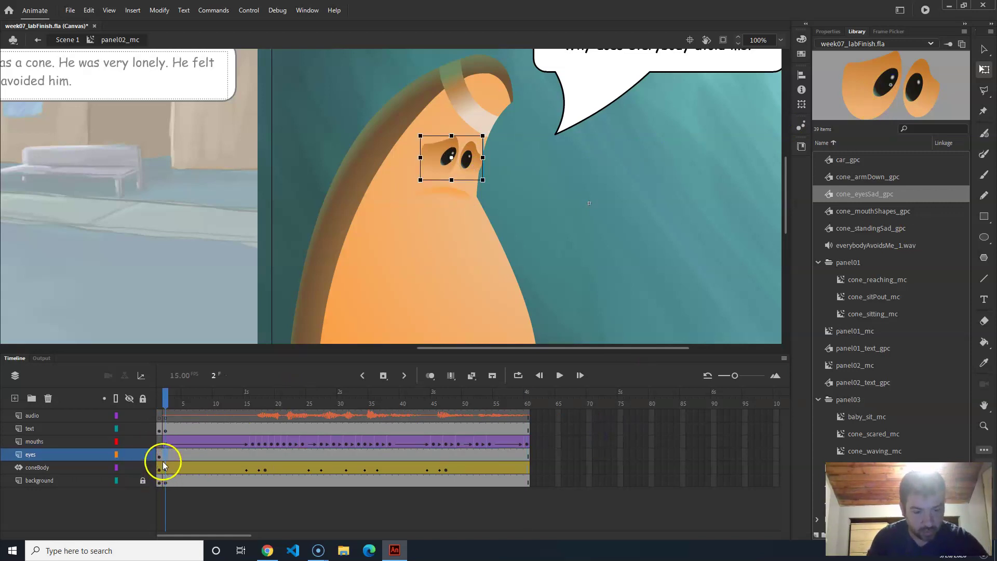
click(160, 403)
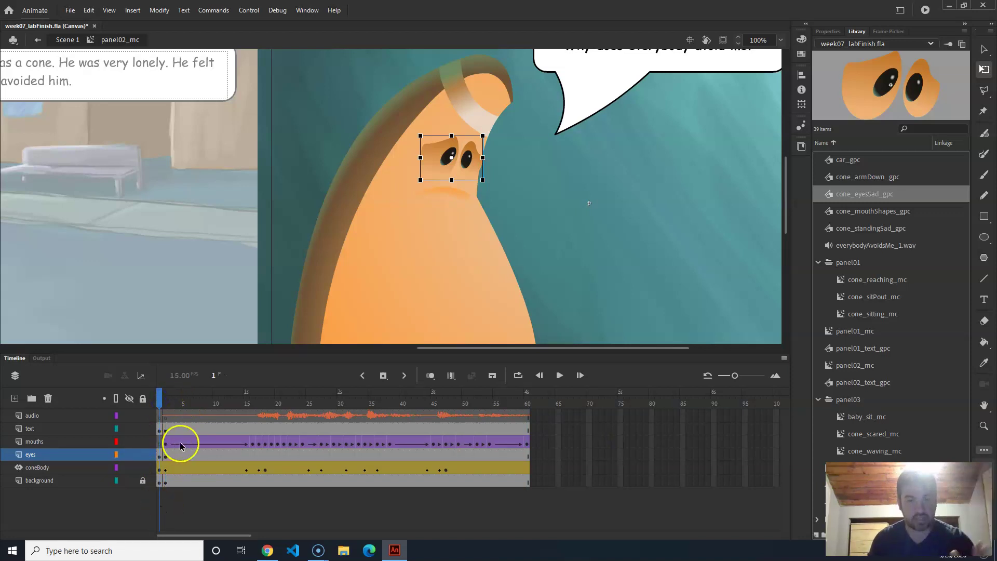
Nudge the eyes at frame 2 slightly higher on the cone's face
click(163, 402)
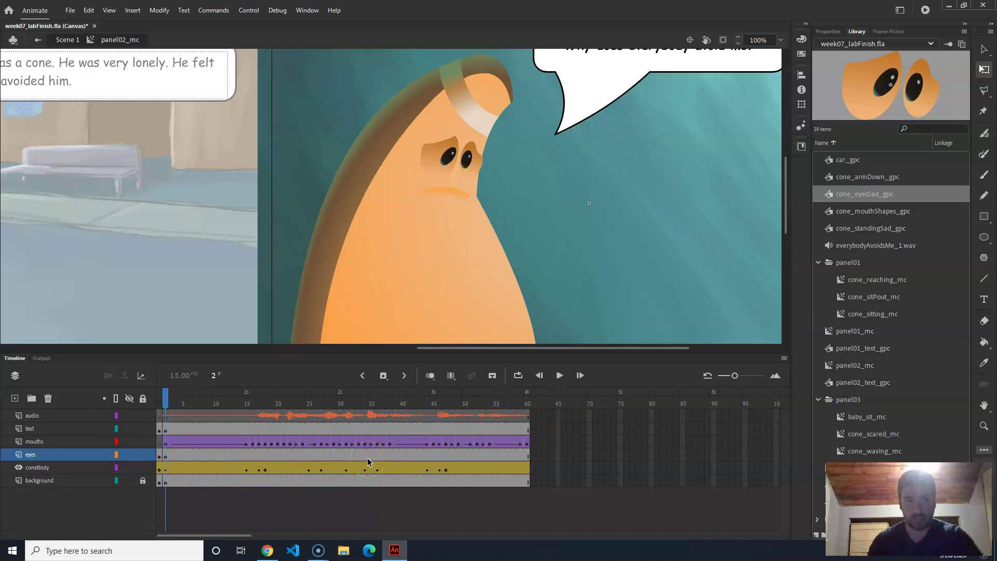
click(472, 162)
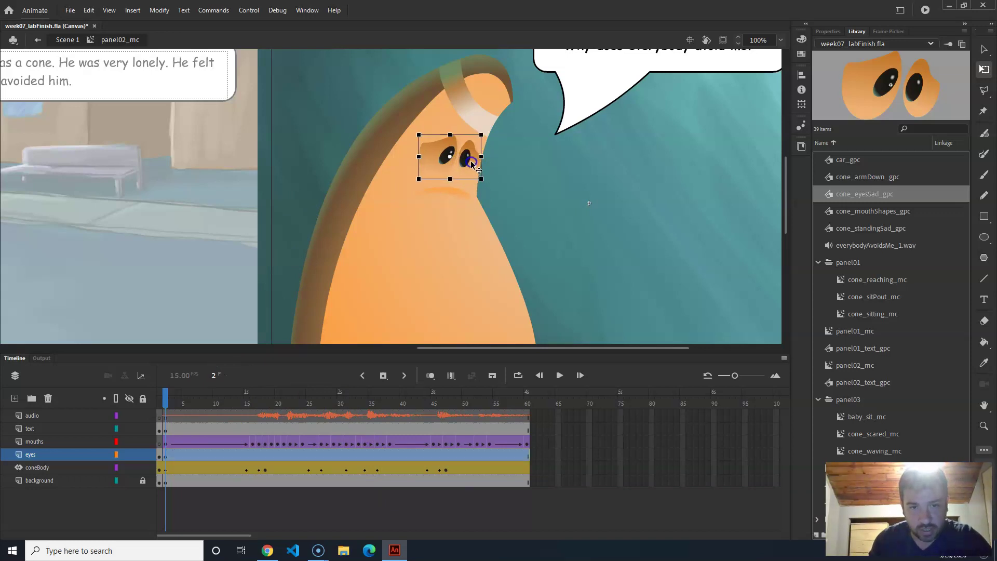
mouse_move(472, 161)
mouse_down()
mouse_move(487, 172)
mouse_move(466, 163)
mouse_up()
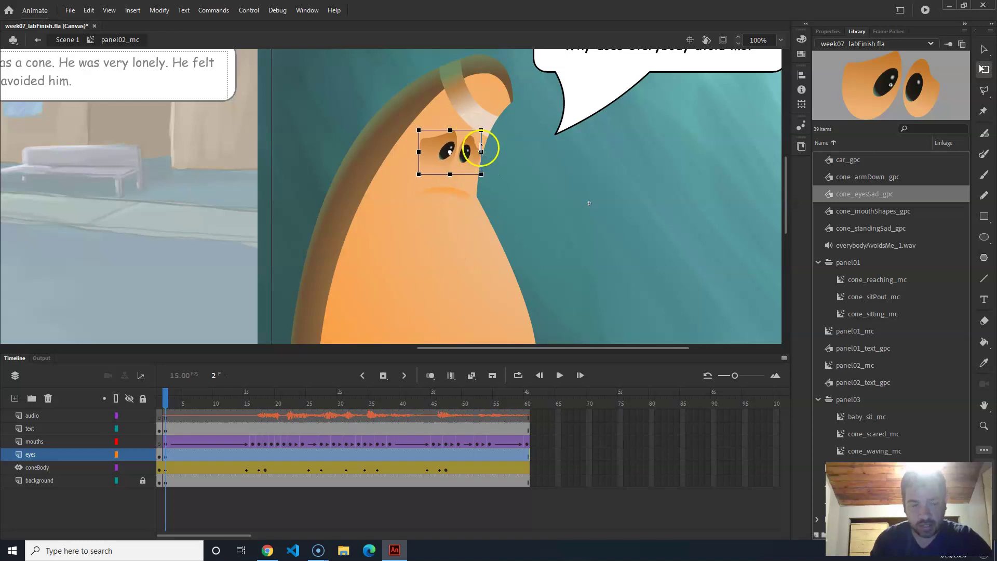
Duplicate the coneBody layer and move the copy above the eyes layer
click(37, 467)
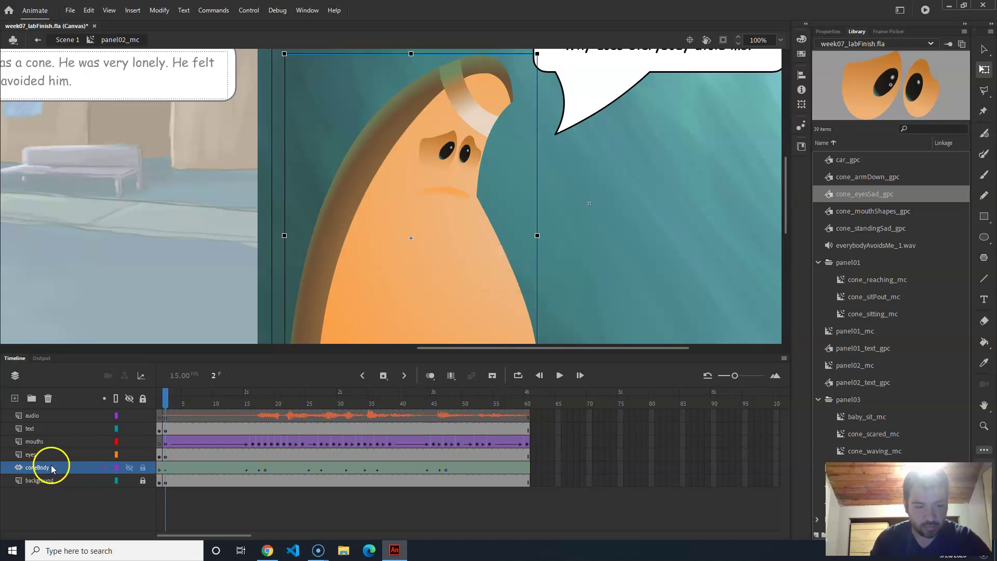
right_click(50, 468)
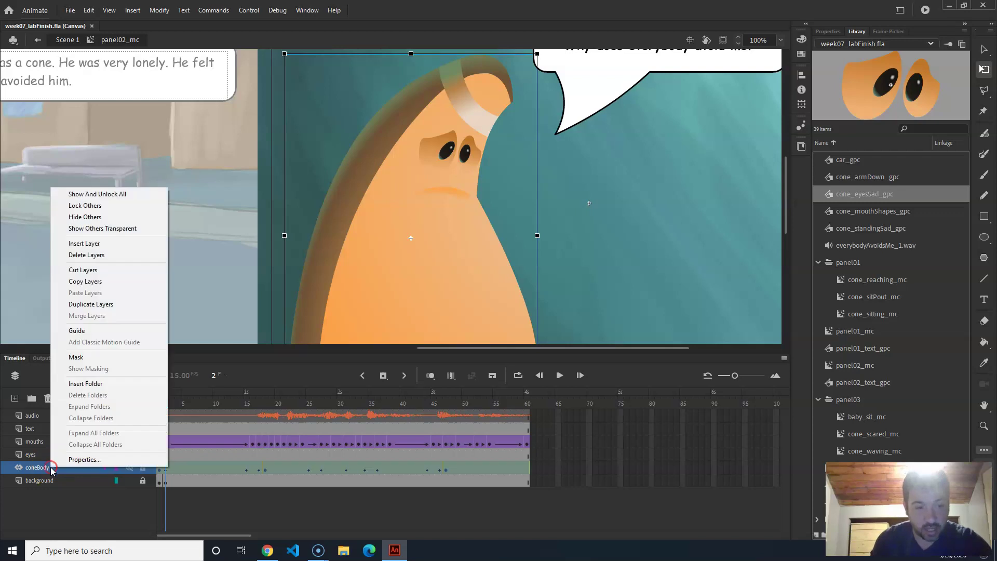
click(105, 309)
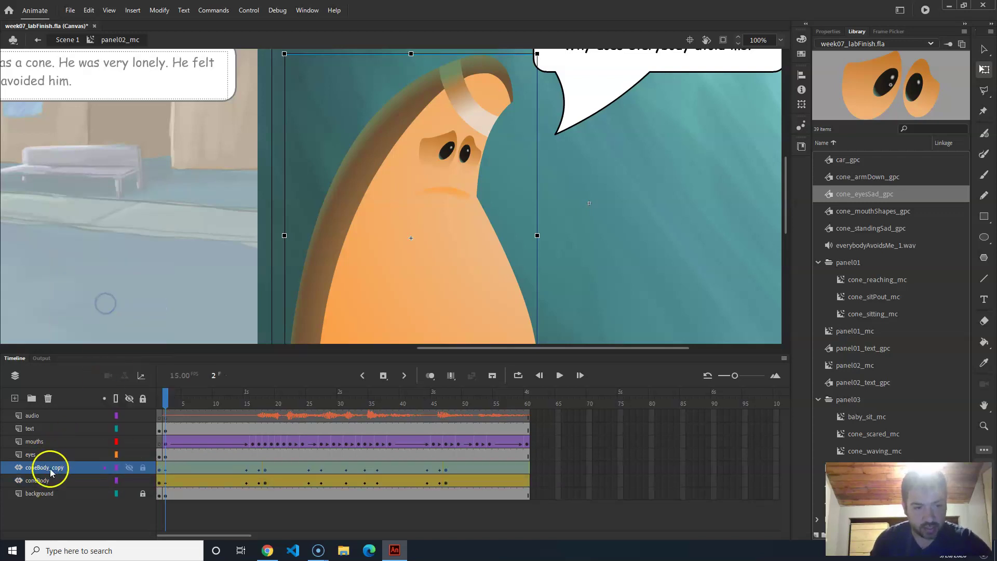
drag(49, 463, 50, 456)
Rename the duplicated layer coneBody_mask and turn it into a mask for the eyes layer
double_click(52, 454)
click(69, 455)
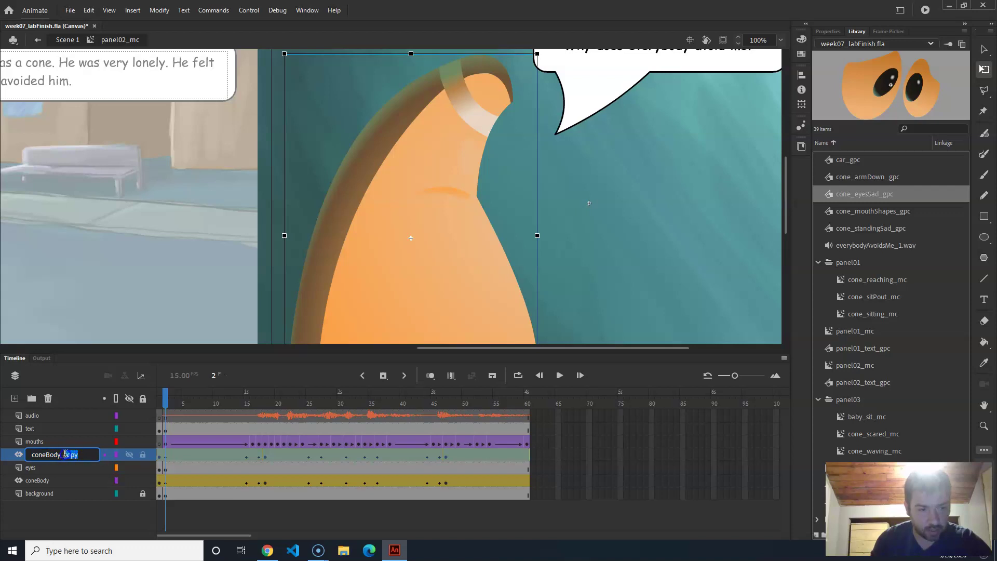
text(mask)
key(Return)
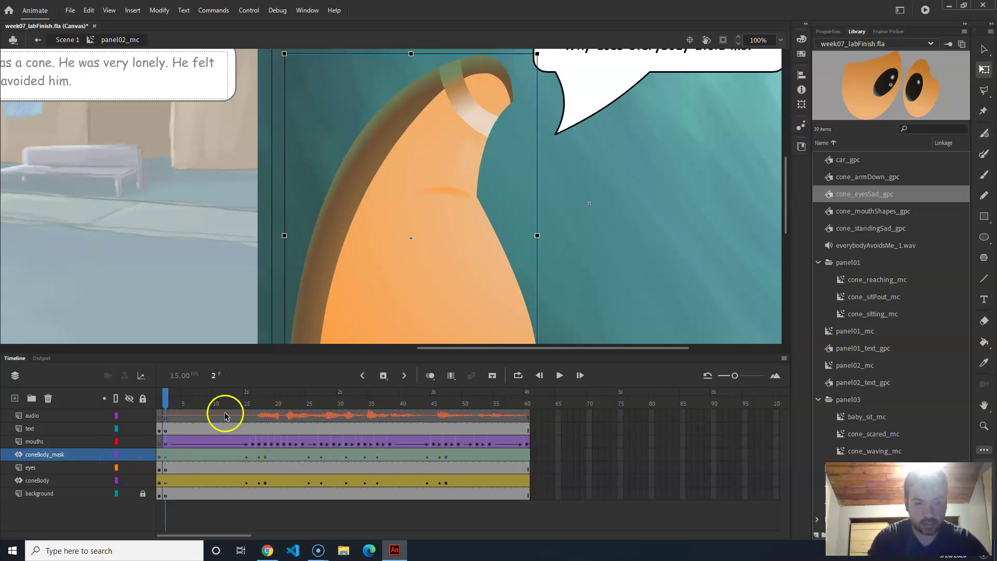
right_click(66, 456)
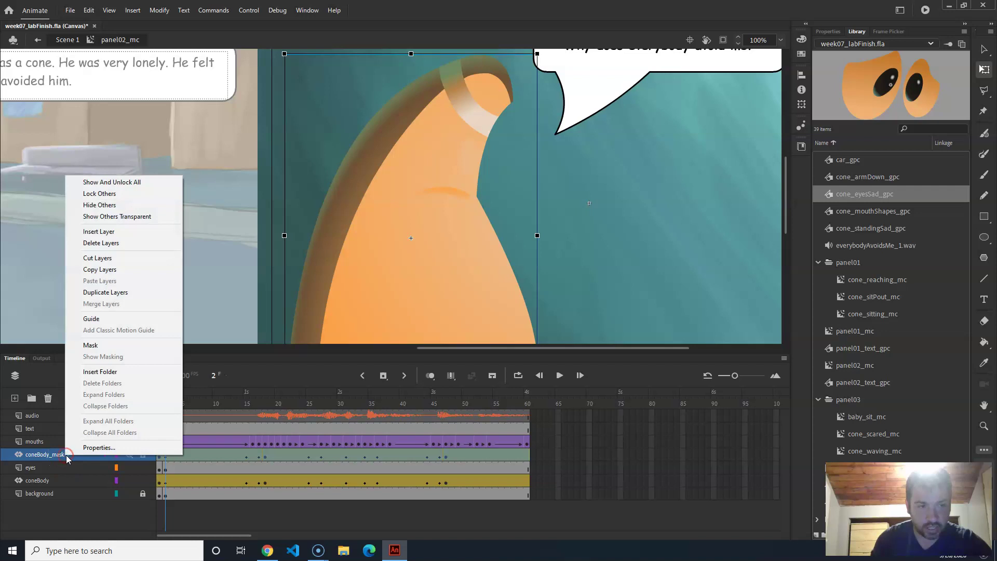
click(122, 345)
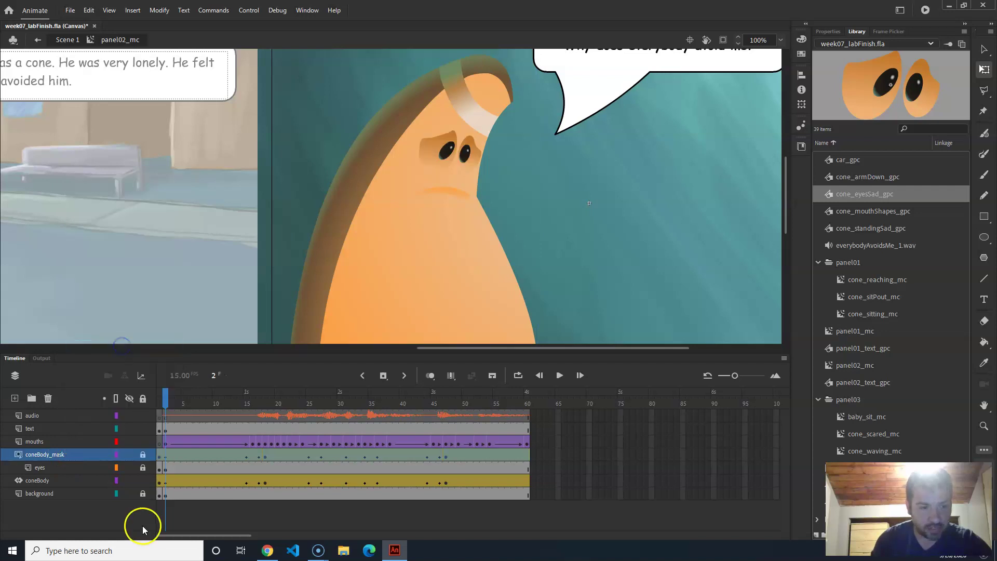
Unlock the eyes layer, hide coneBody_mask and move the frame 2 eyes right so they overlap the cone's edge
click(47, 467)
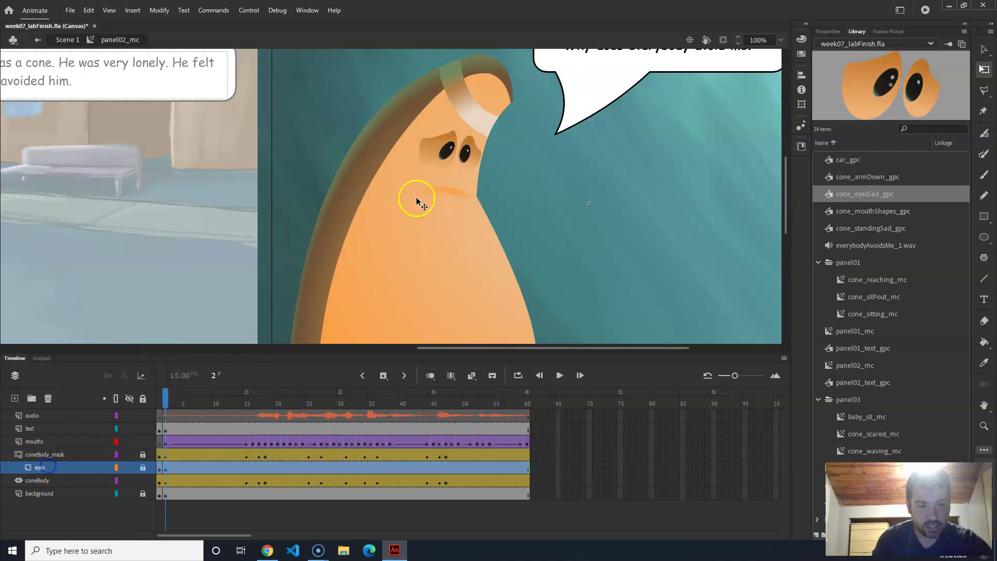
click(141, 468)
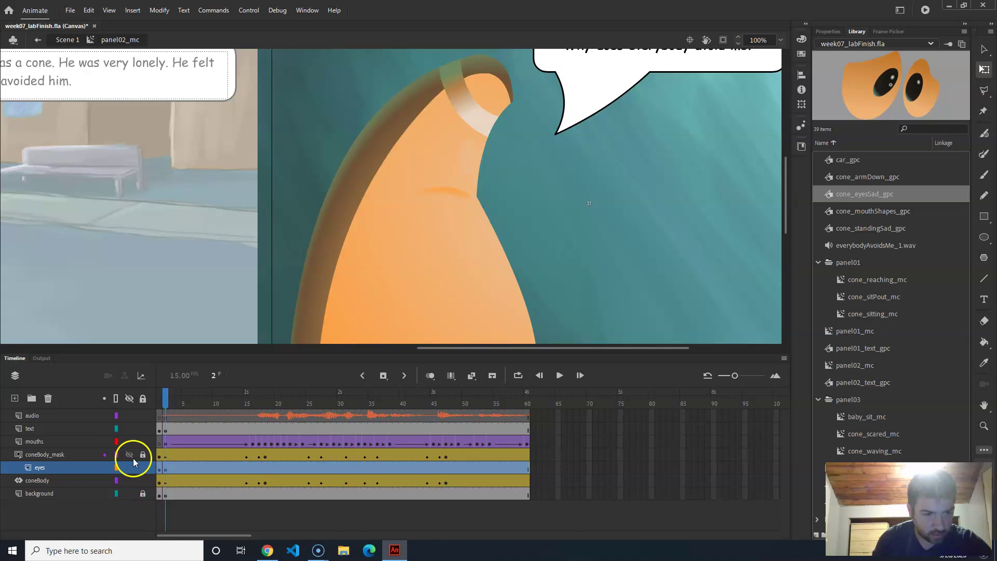
click(130, 454)
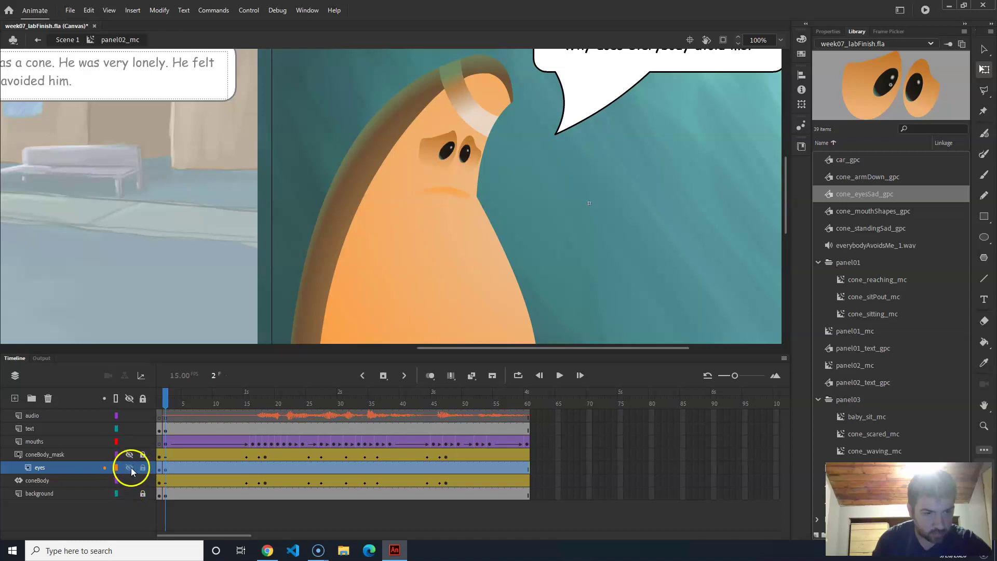
drag(431, 159, 446, 162)
Lock the eyes layer and show coneBody_mask again to check how the cone's edge clips the eyes
click(143, 468)
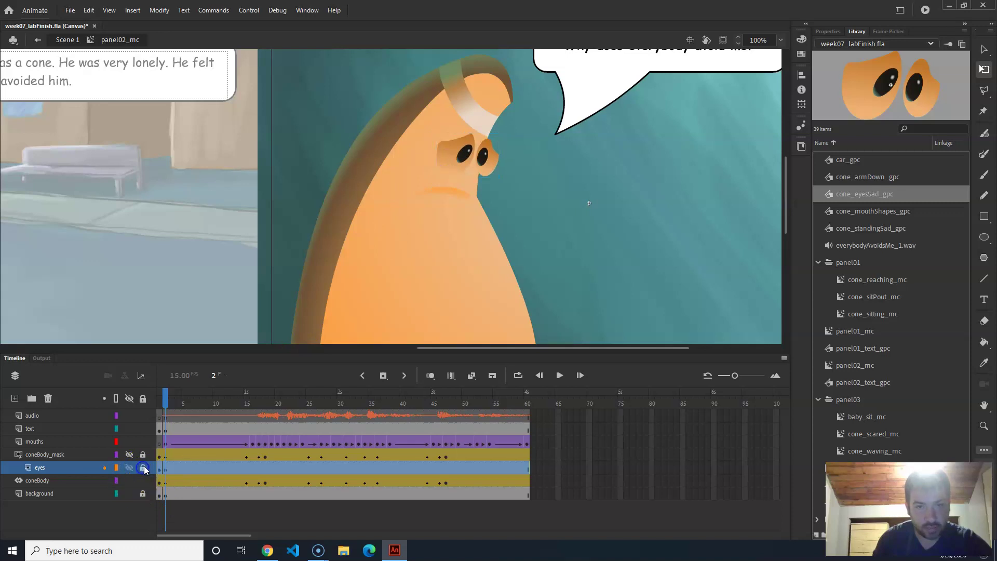
click(130, 468)
click(130, 454)
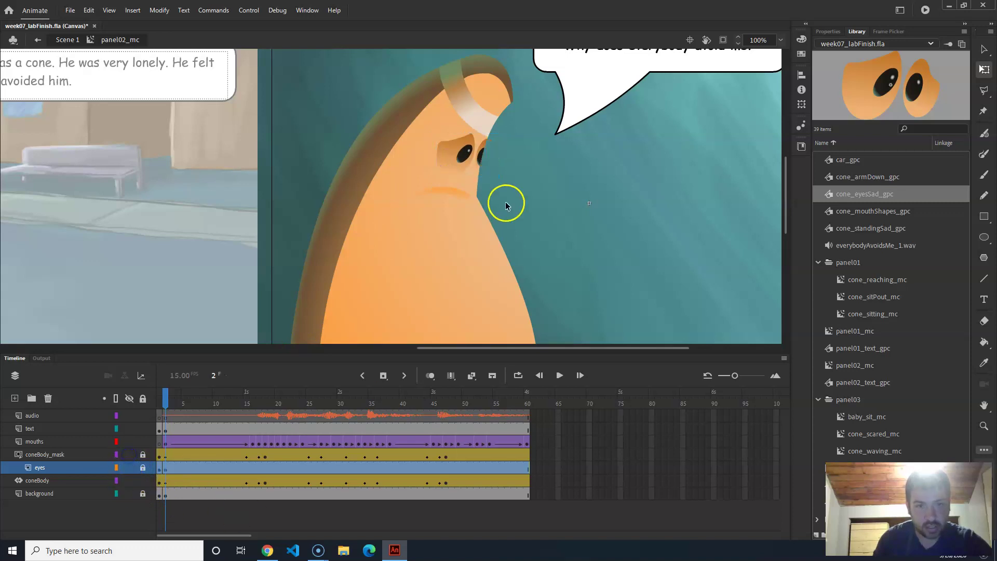
drag(476, 157, 487, 142)
drag(476, 197, 488, 155)
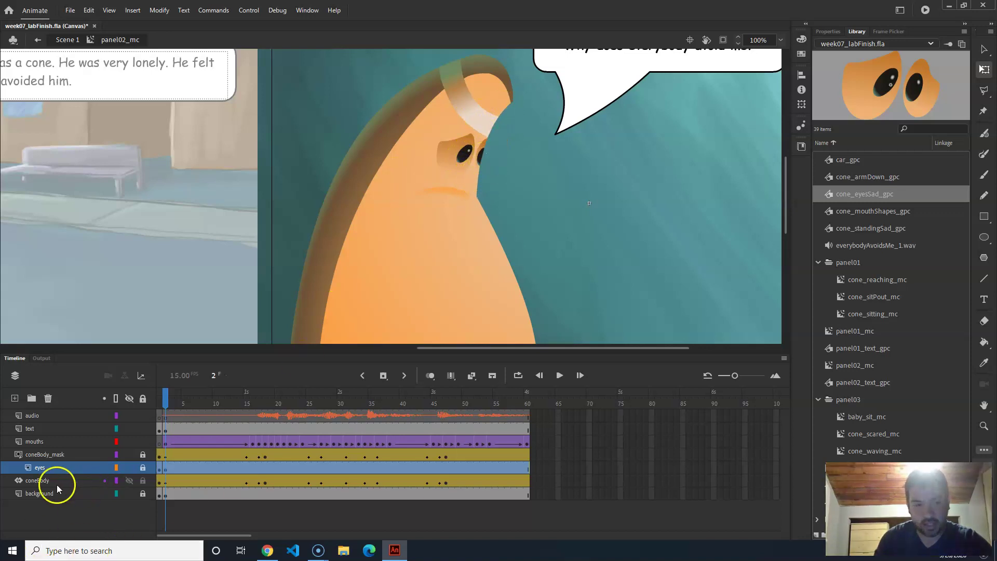
Compare the coneBody and coneBody_mask layers by scrubbing to frame 15 and back to frame 1
click(33, 454)
click(41, 481)
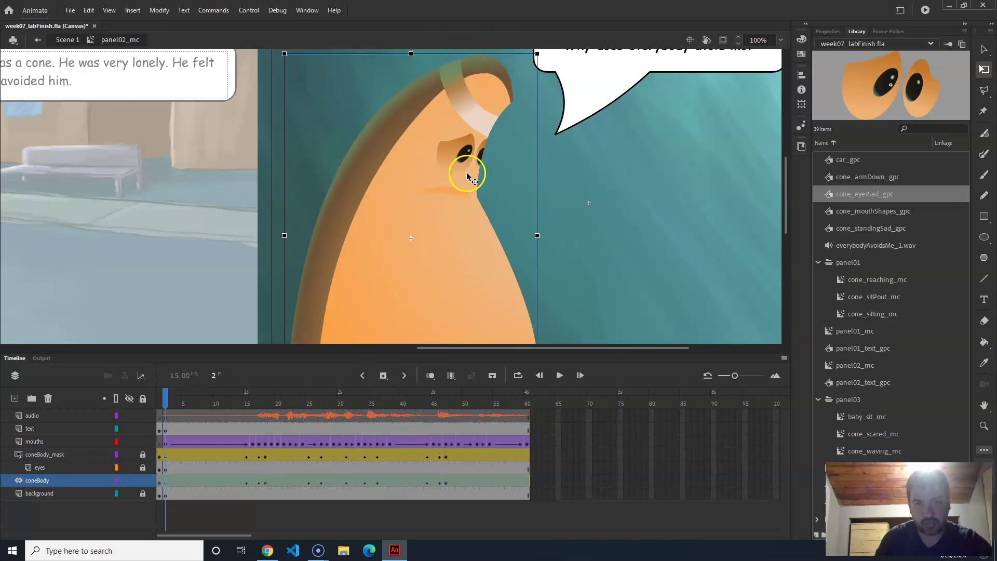
drag(168, 397, 246, 405)
click(334, 285)
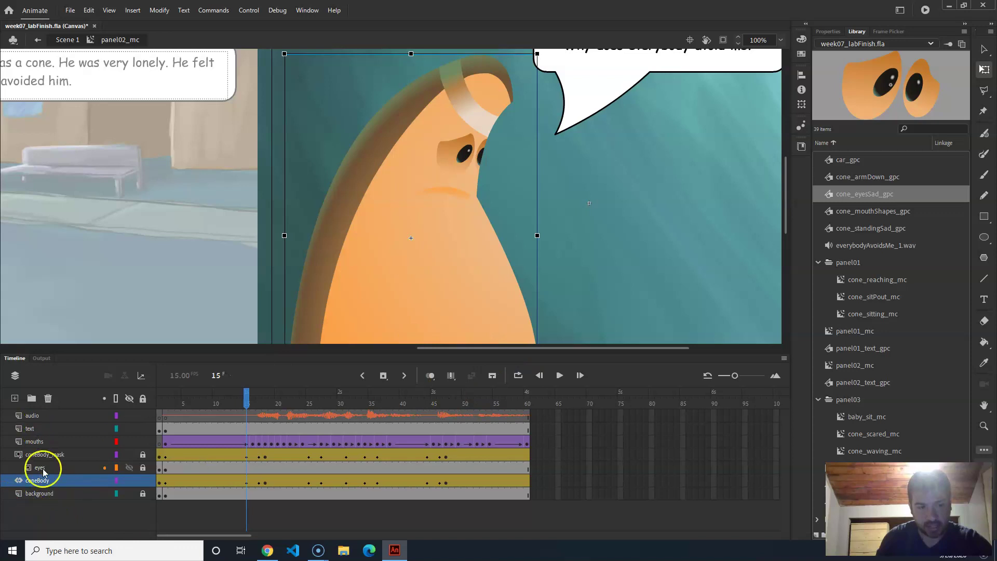
click(58, 455)
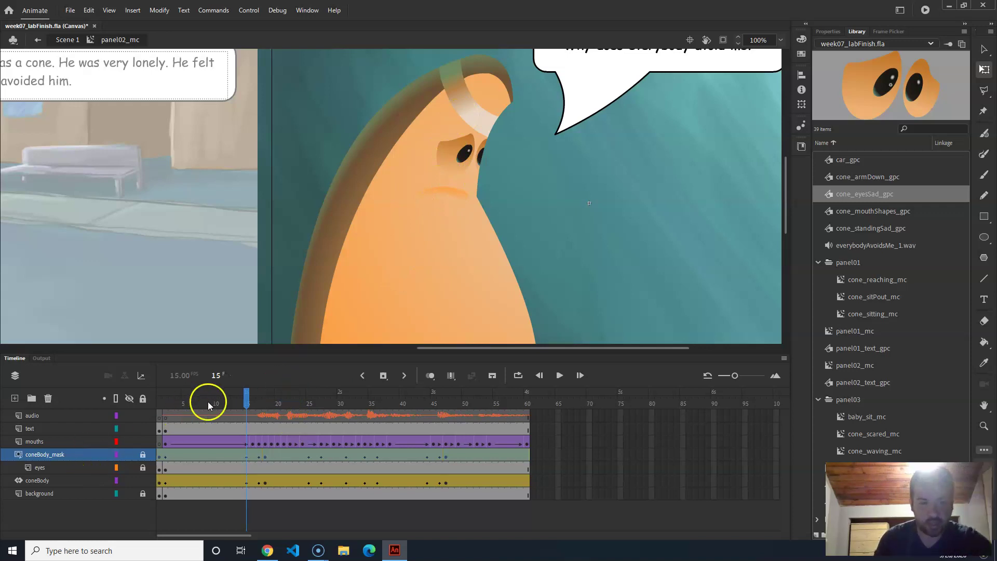
drag(248, 400, 159, 403)
Hide the coneBody_mask layer and unlock the eyes layer at frame 1, keeping the eyes visible for editing
click(131, 469)
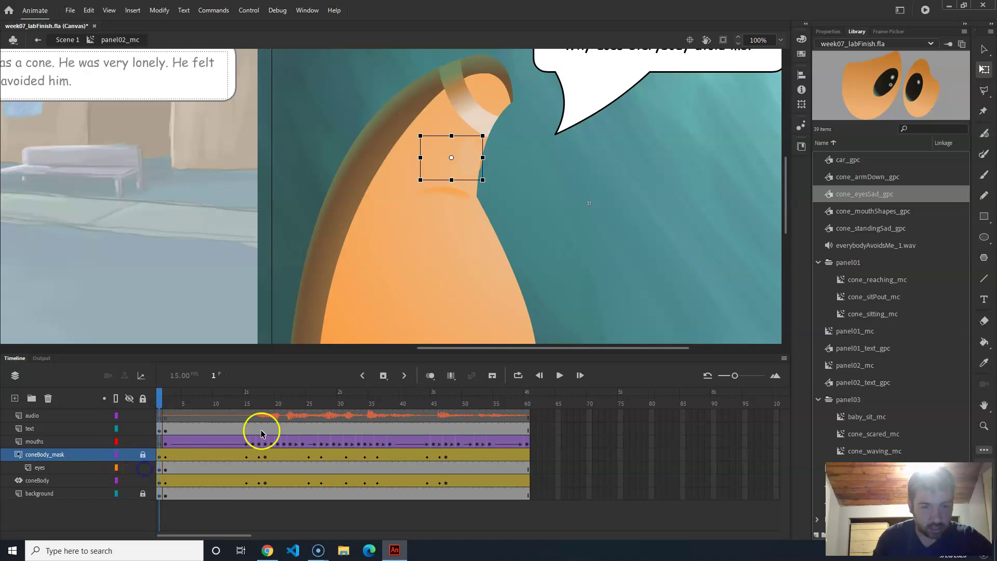
click(129, 468)
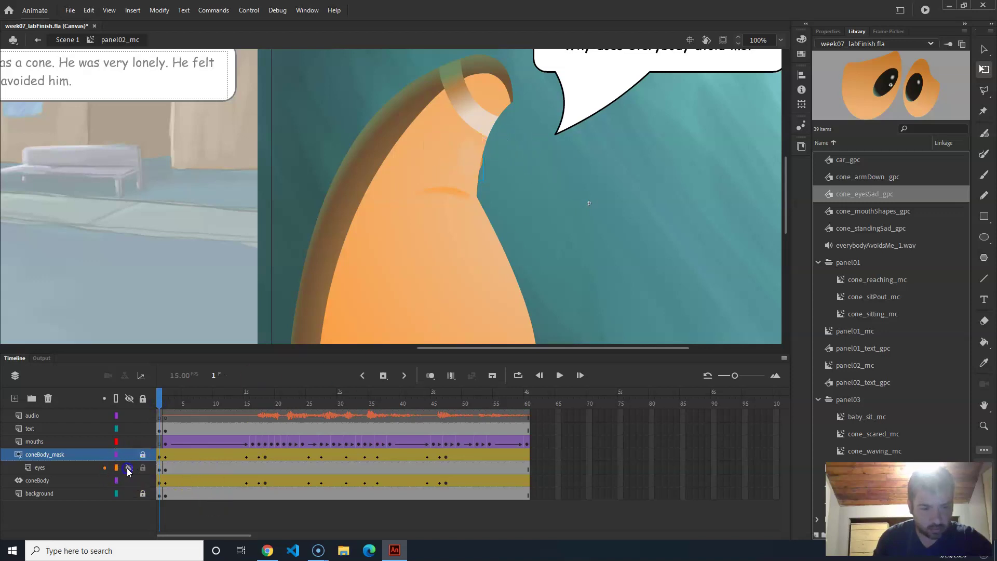
click(128, 473)
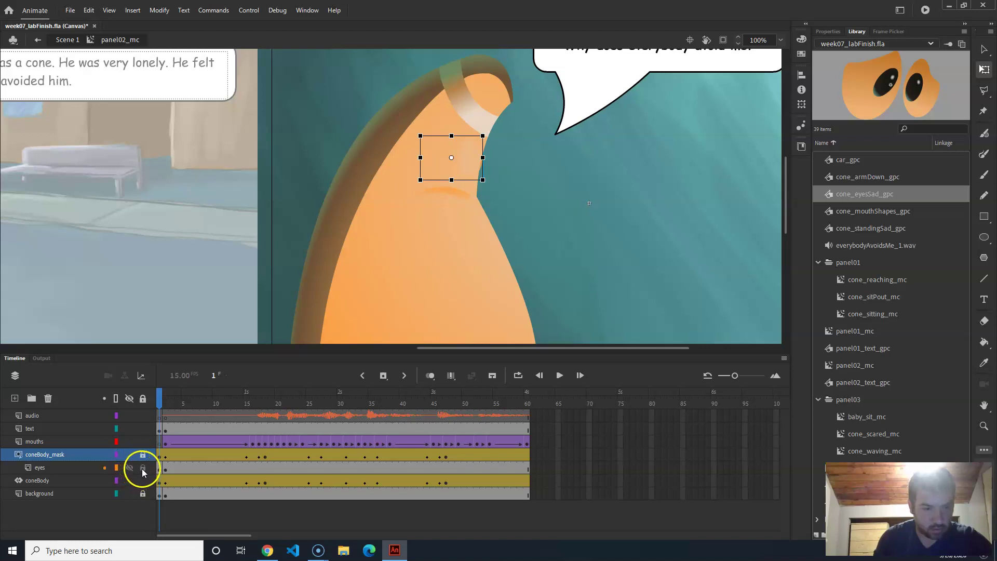
click(50, 471)
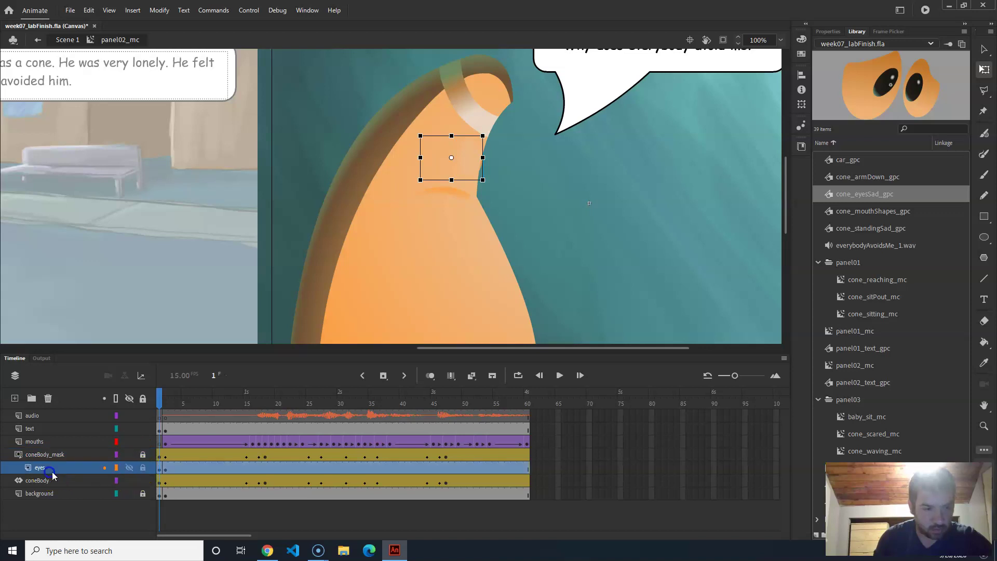
click(134, 459)
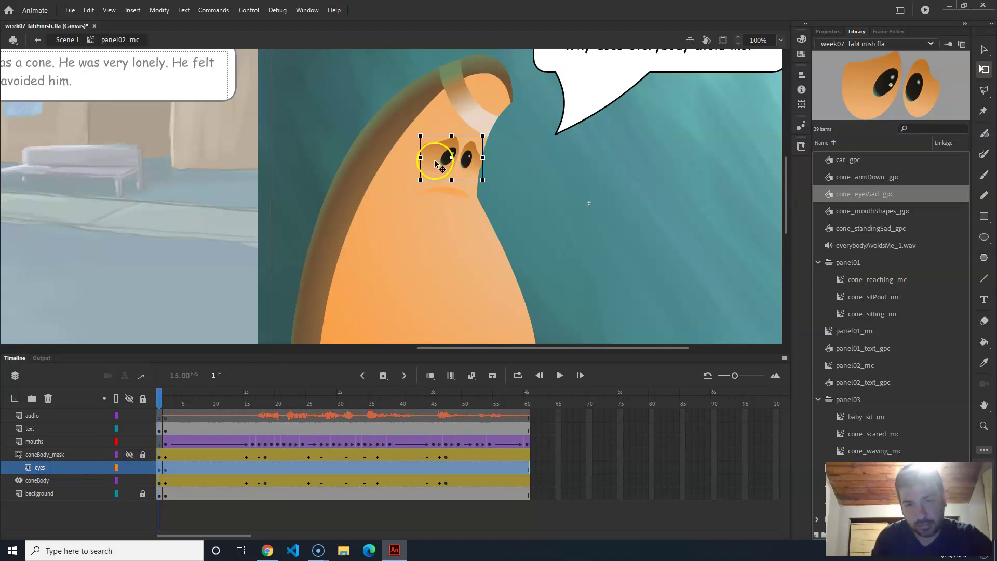
click(143, 468)
click(143, 469)
Try to align the frame 2 eyes by hand with their frame 1 position, comparing both frames
click(435, 176)
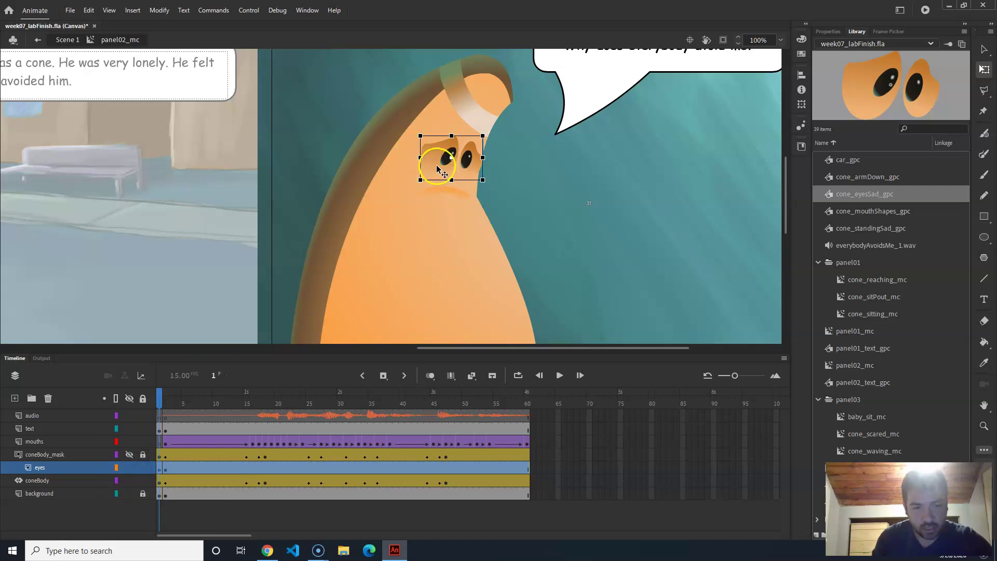
click(165, 467)
drag(439, 169, 443, 167)
click(161, 397)
drag(162, 398, 157, 399)
click(164, 401)
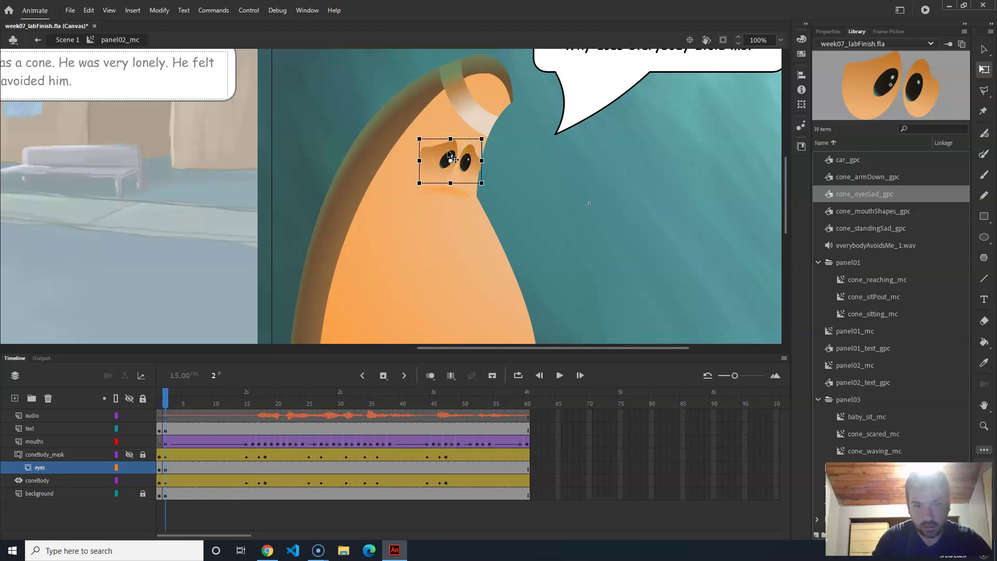
key(shift+Right)
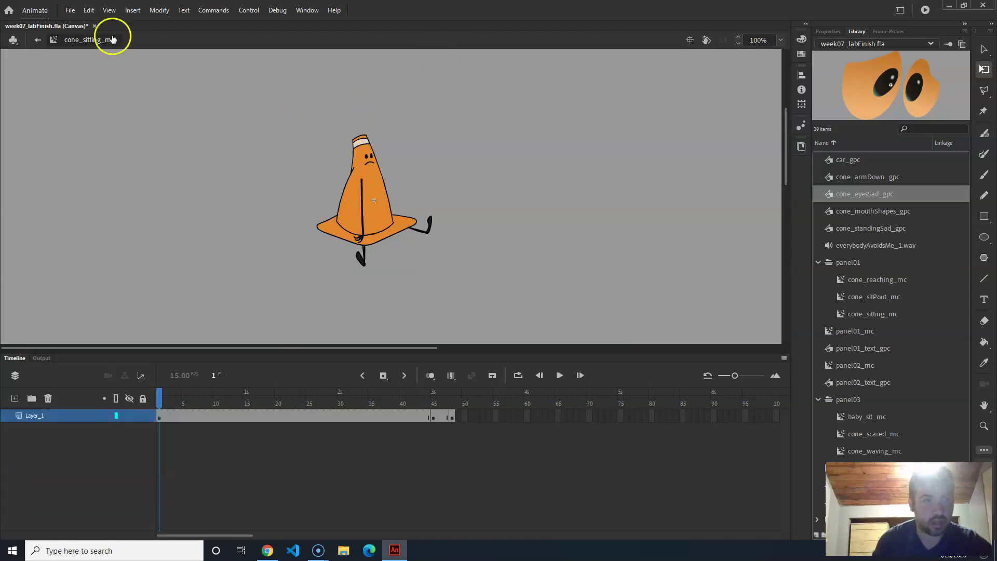
Leave the cone_sitting_mc symbol and reopen panel02_mc for editing, focused on the cone's face
click(38, 40)
double_click(515, 170)
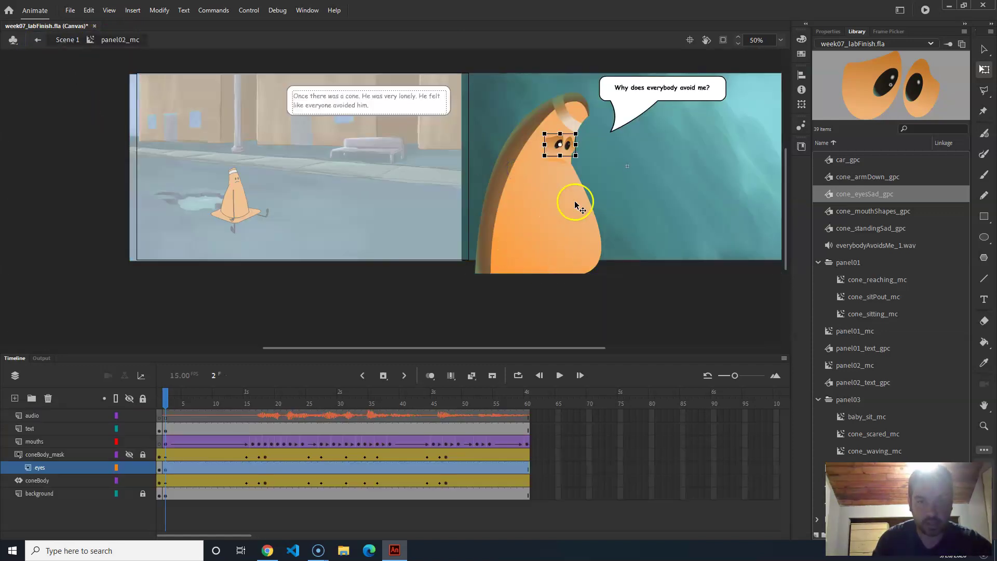
drag(540, 196, 472, 213)
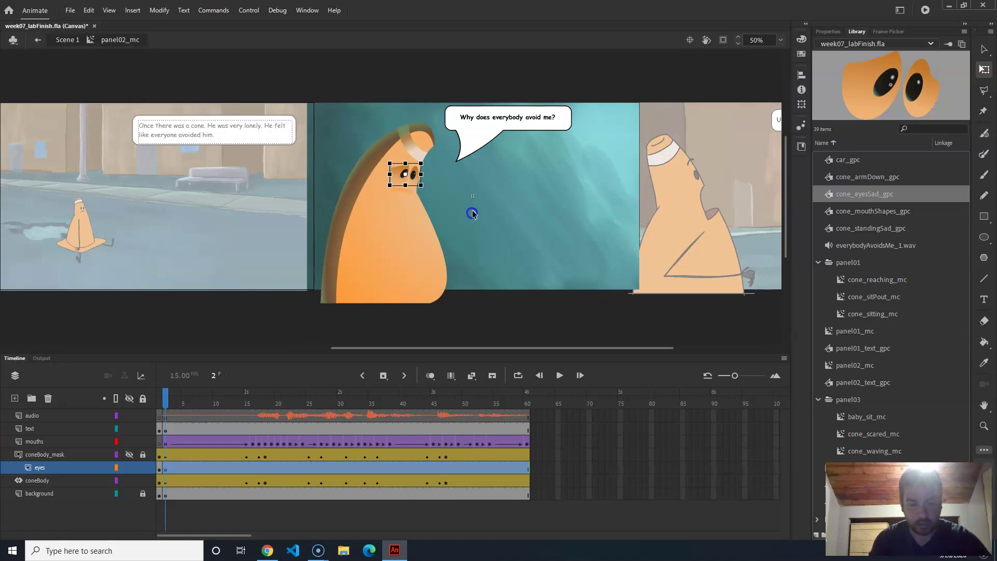
key(ctrl+equal)
key(ctrl+equal)
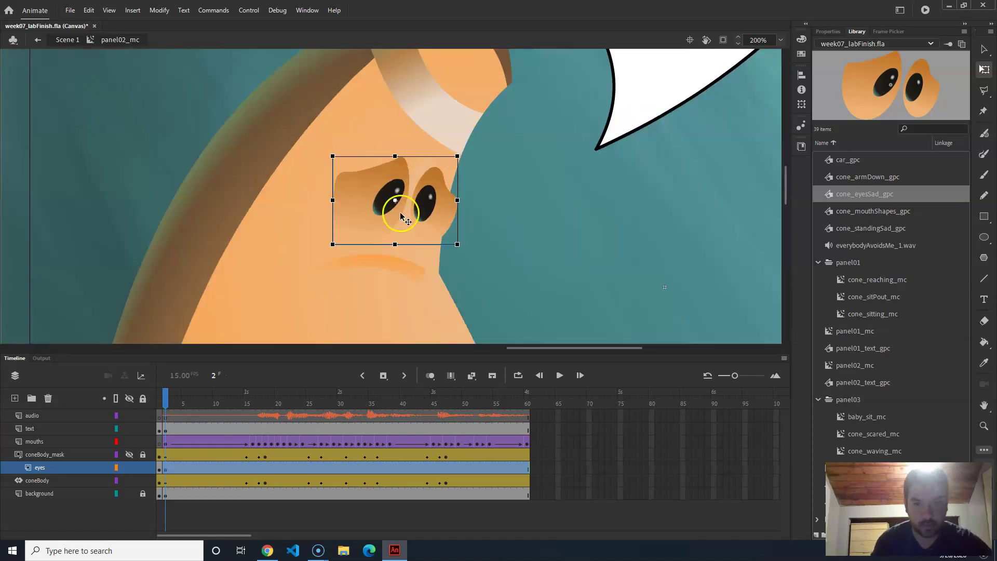
Copy frame 1 of the eyes layer and paste it into frame 2 so both eye positions match
right_click(159, 472)
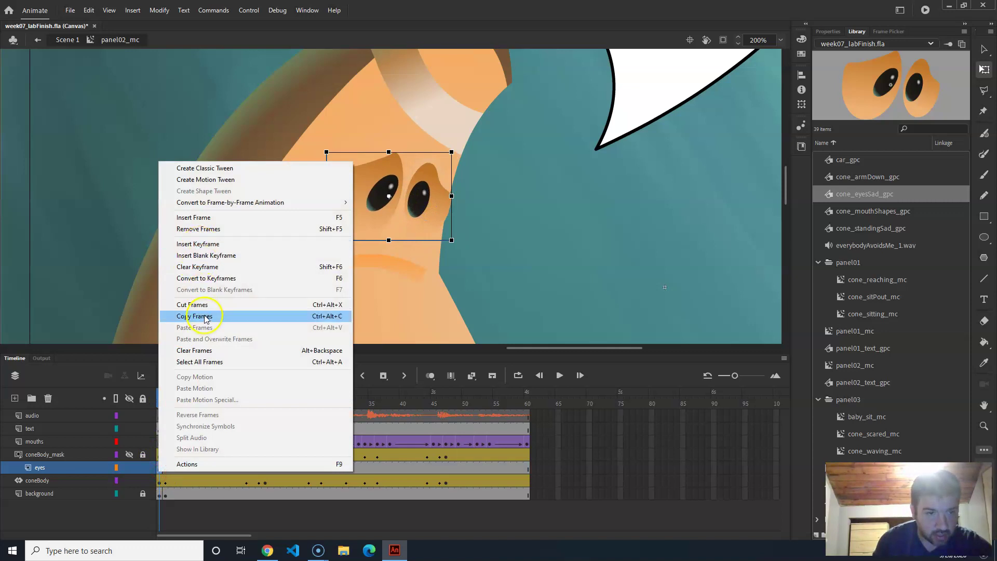
click(206, 318)
right_click(165, 470)
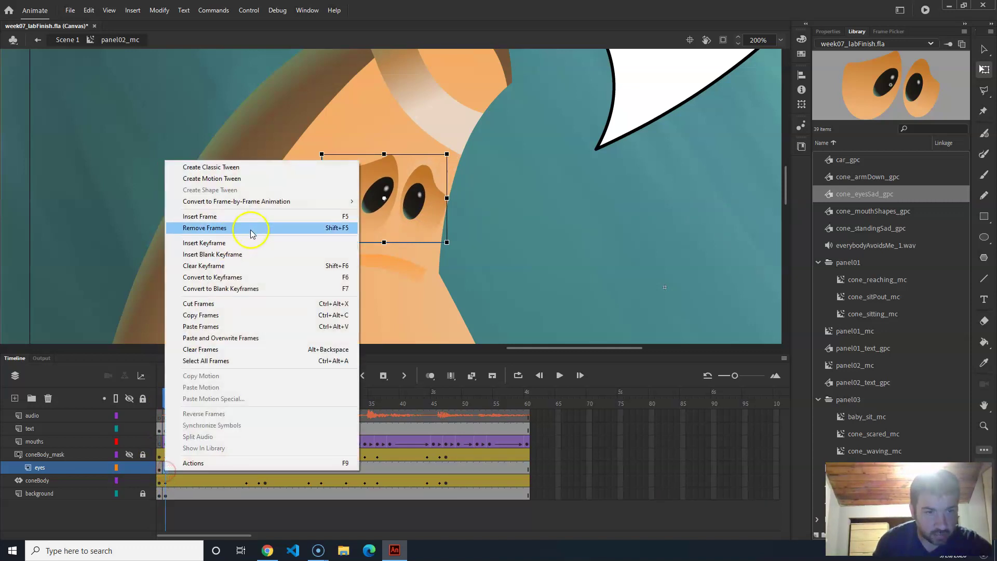
click(208, 326)
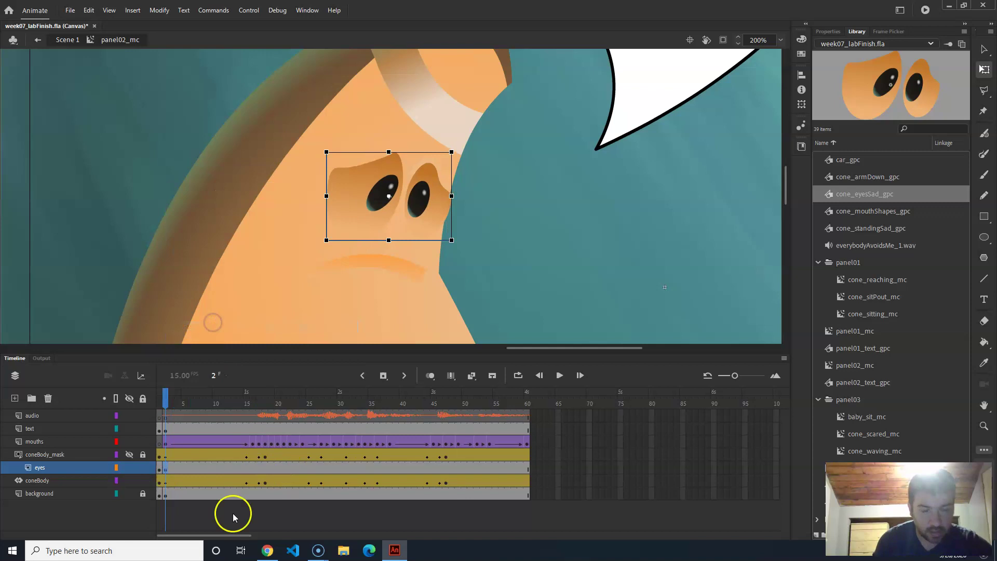
click(166, 404)
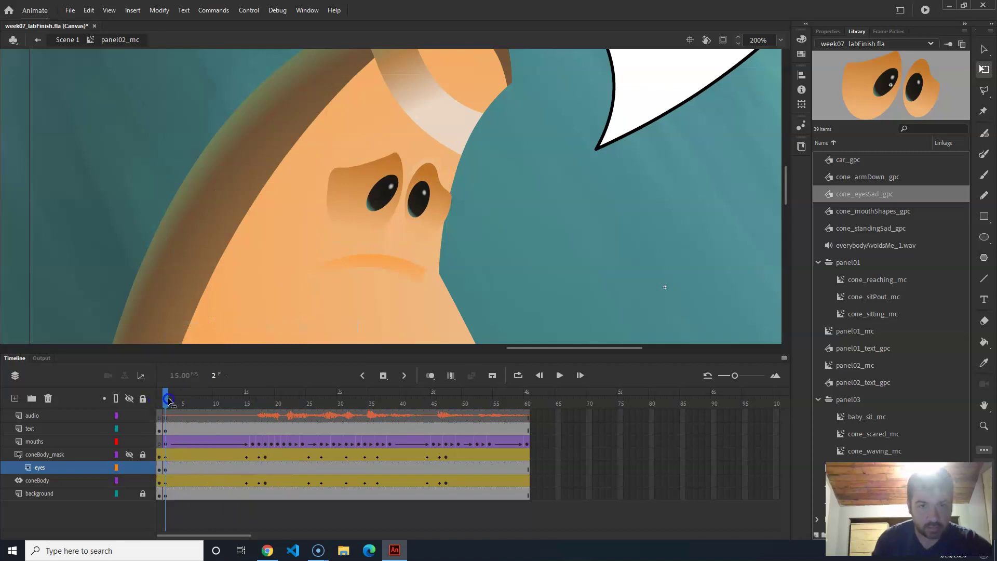
Create a motion tween on the eyes layer from frame 2 onward and add a keyframe at frame 15
right_click(228, 471)
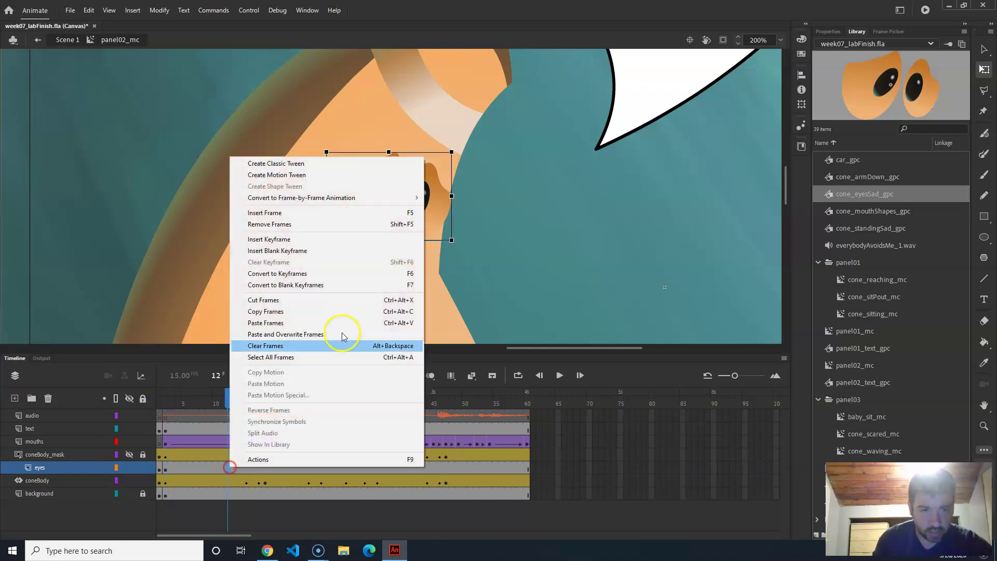
click(304, 174)
drag(212, 405, 167, 412)
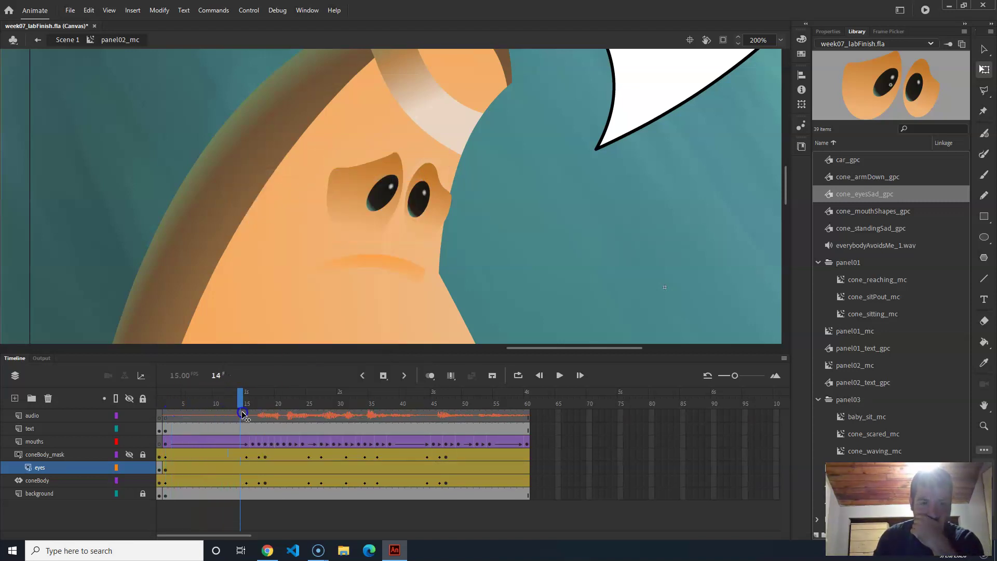
mouse_move(247, 414)
mouse_down()
mouse_move(256, 414)
mouse_move(161, 413)
mouse_move(245, 419)
mouse_up()
click(246, 470)
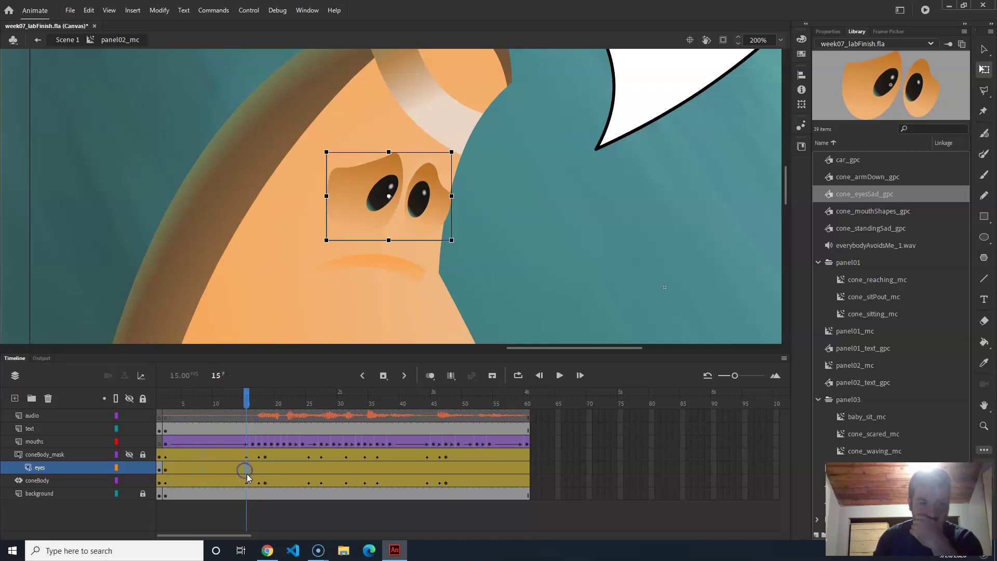
At frame 17, move the eyes above the mouth and tilt them slightly with the head, and advance to frame 18
mouse_move(246, 410)
mouse_down()
mouse_move(175, 412)
mouse_move(267, 413)
mouse_move(258, 414)
mouse_up()
drag(370, 232, 283, 186)
drag(338, 106, 368, 101)
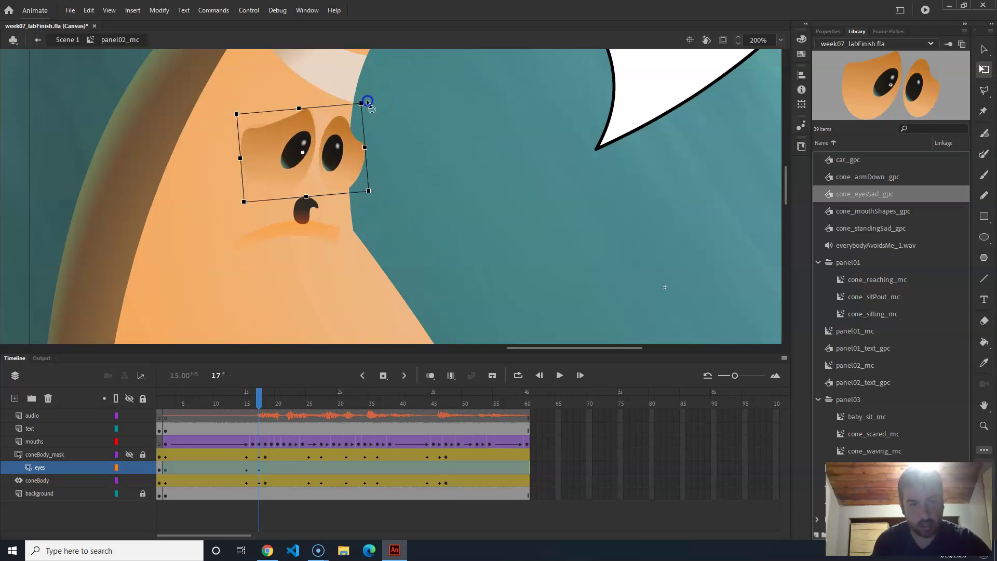
drag(353, 167, 344, 166)
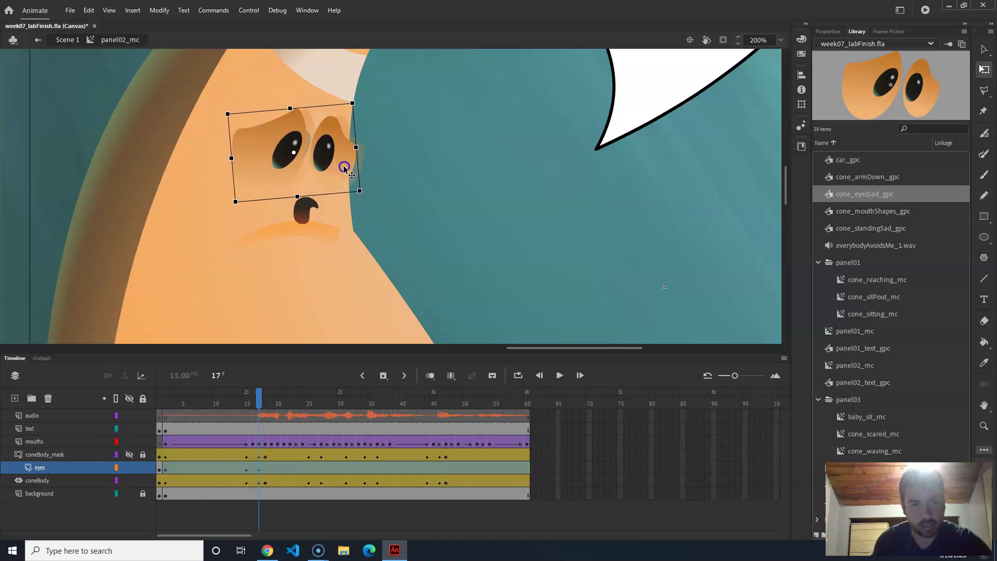
drag(251, 404, 268, 401)
drag(401, 167, 430, 205)
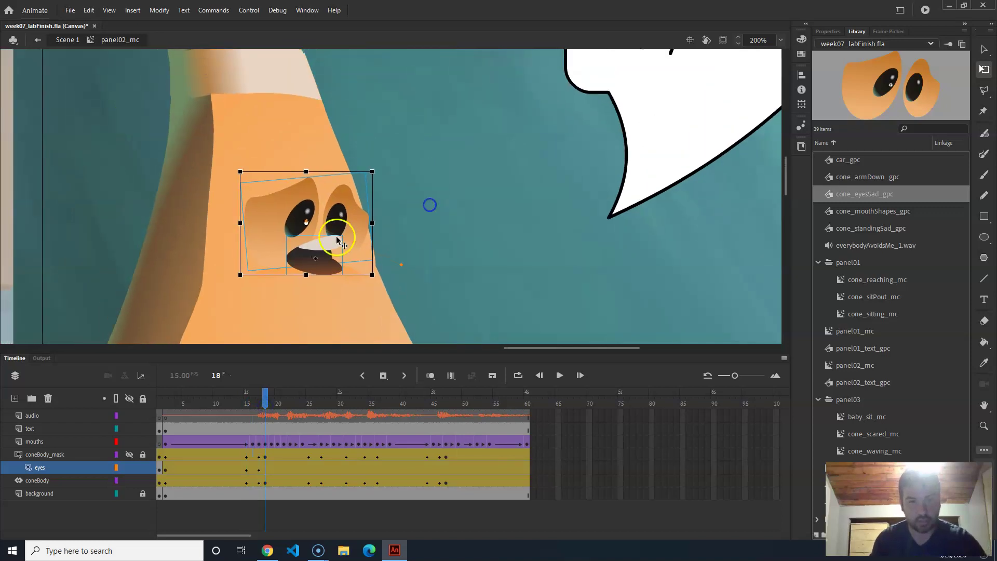
drag(356, 222, 338, 177)
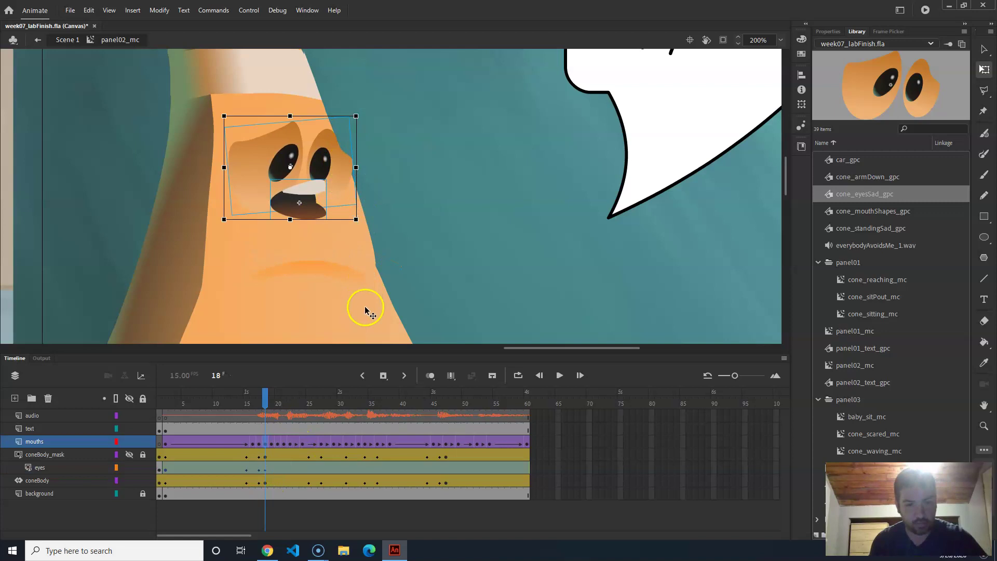
key(ctrl+z)
key(ctrl+z)
key(ctrl+z)
key(ctrl+y)
key(ctrl+y)
key(ctrl+y)
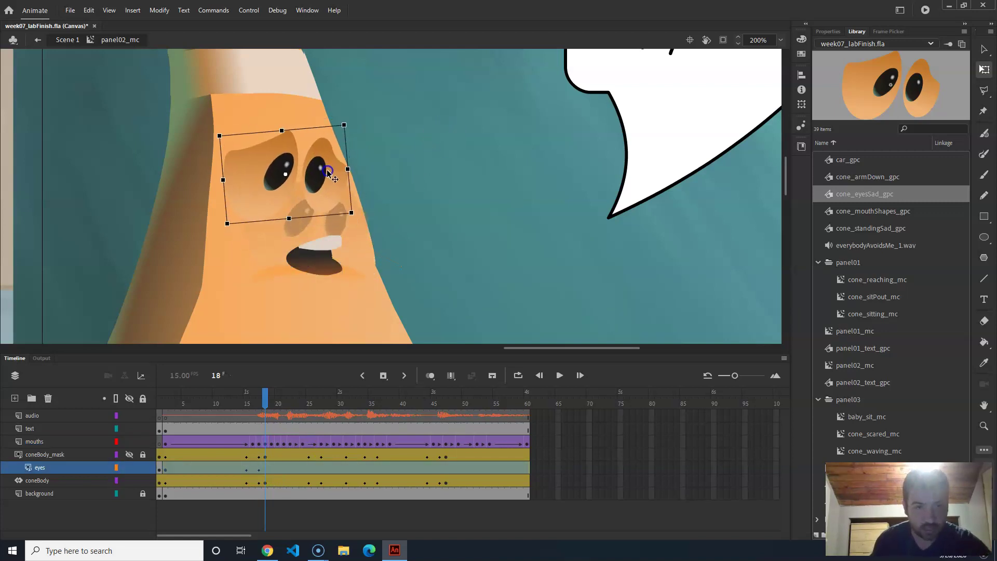
Place and tilt the frame 18 eyes above the open mouth, and briefly lock and mask the eyes layer to check the clipping
drag(348, 197, 331, 176)
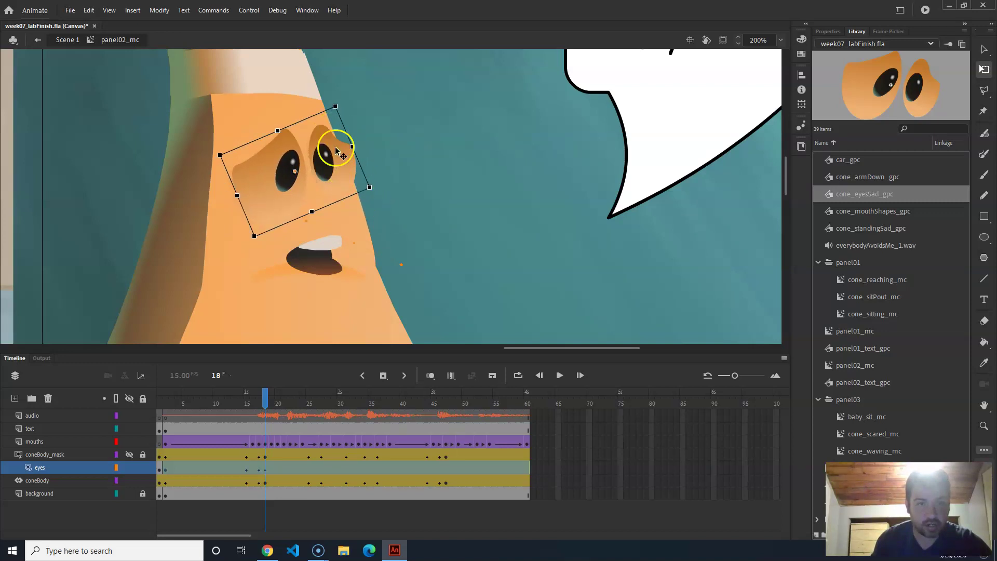
click(142, 468)
click(134, 455)
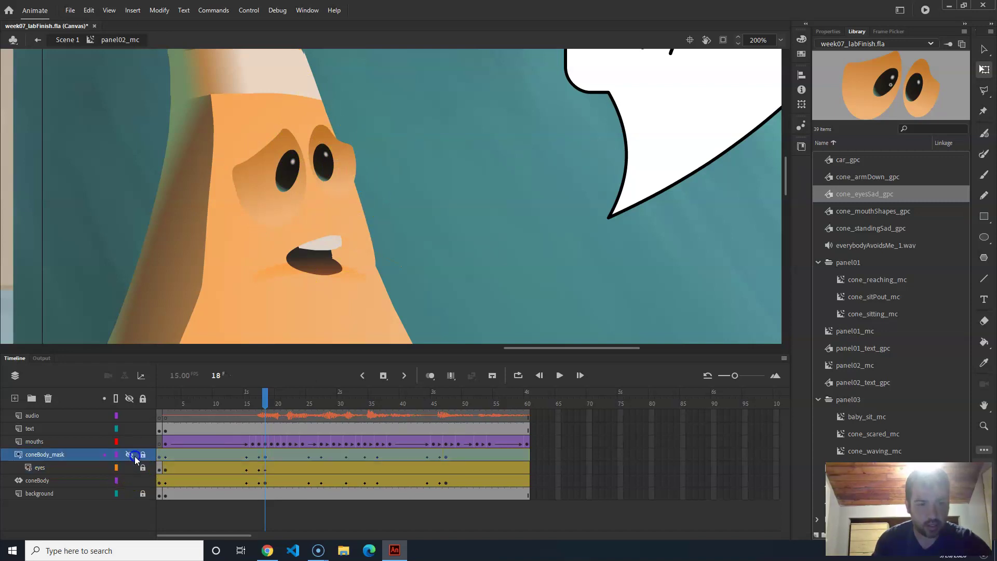
click(127, 460)
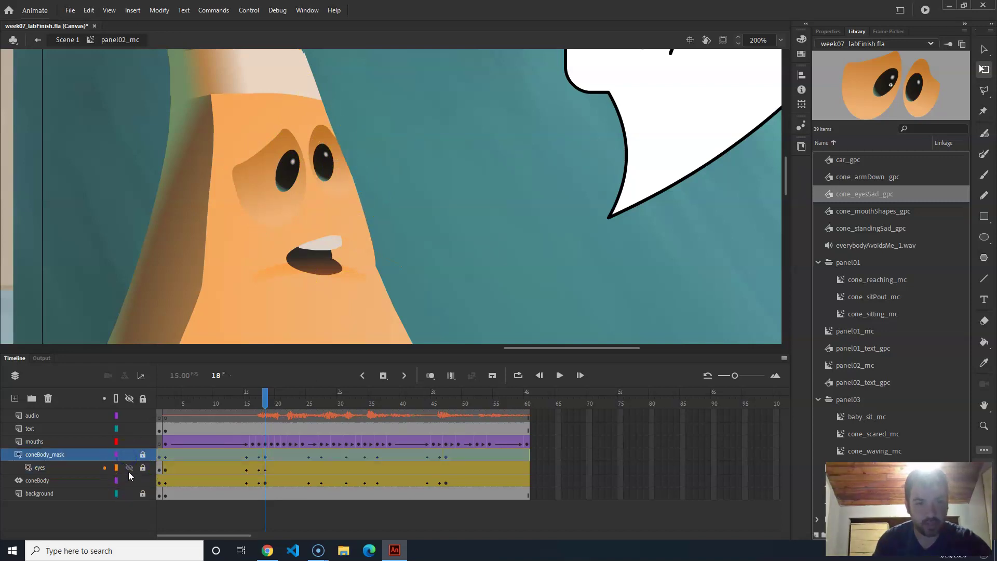
click(130, 455)
click(346, 448)
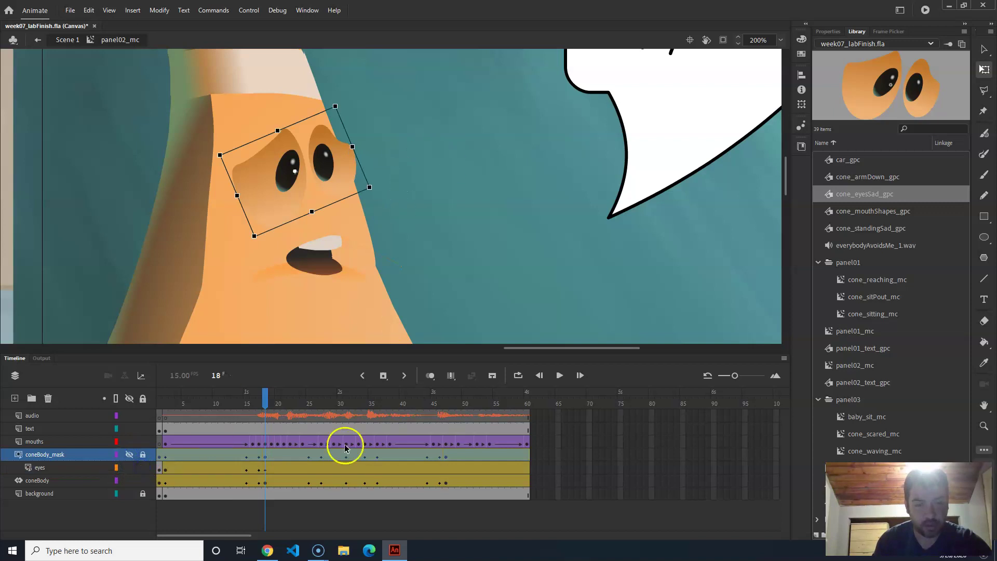
Key the eyes in place at frame 25, and at frame 27 move them up the face and squash them vertically
drag(266, 407, 312, 411)
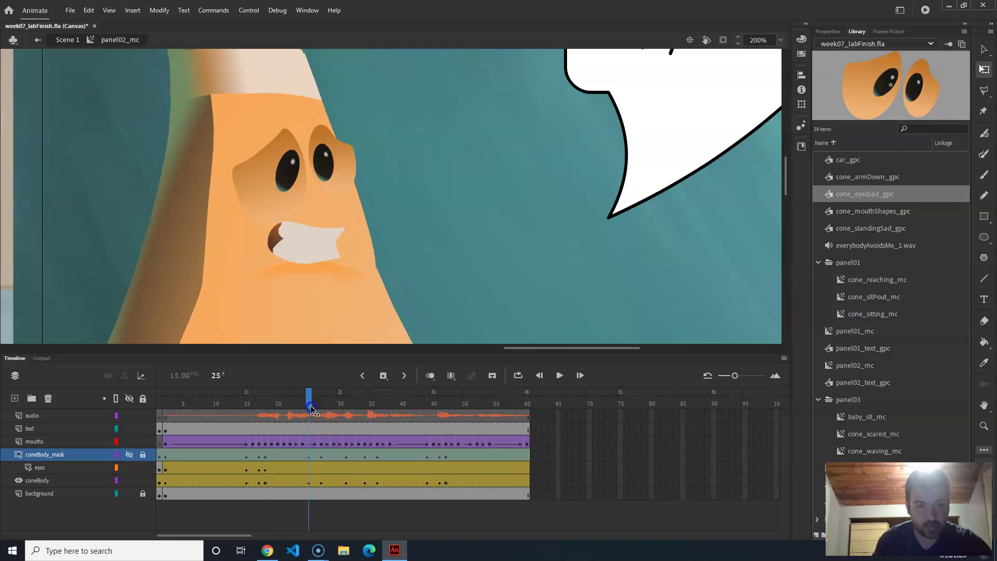
click(311, 470)
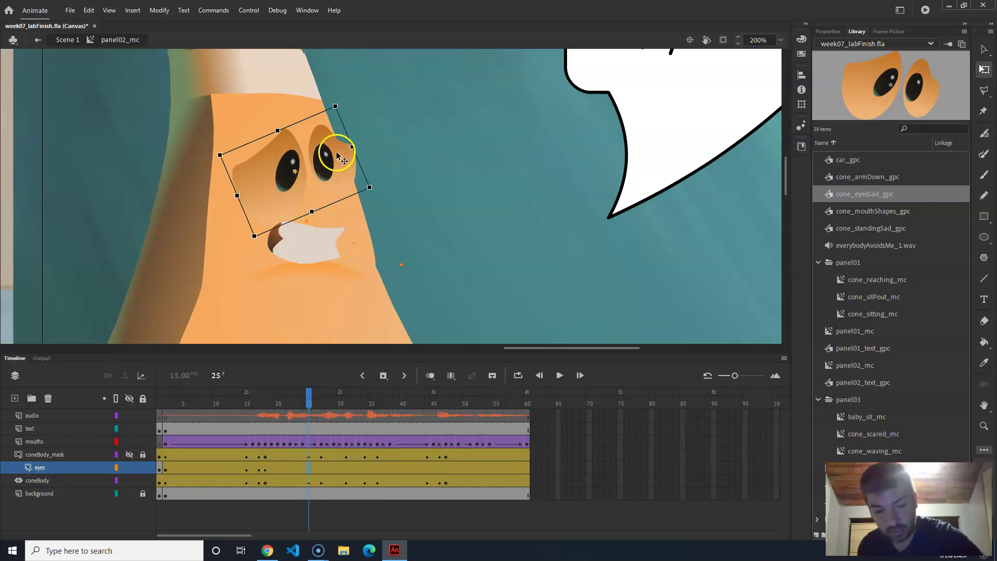
mouse_move(307, 399)
mouse_down()
mouse_move(299, 404)
mouse_move(321, 404)
mouse_up()
click(326, 178)
drag(325, 178, 307, 137)
click(303, 186)
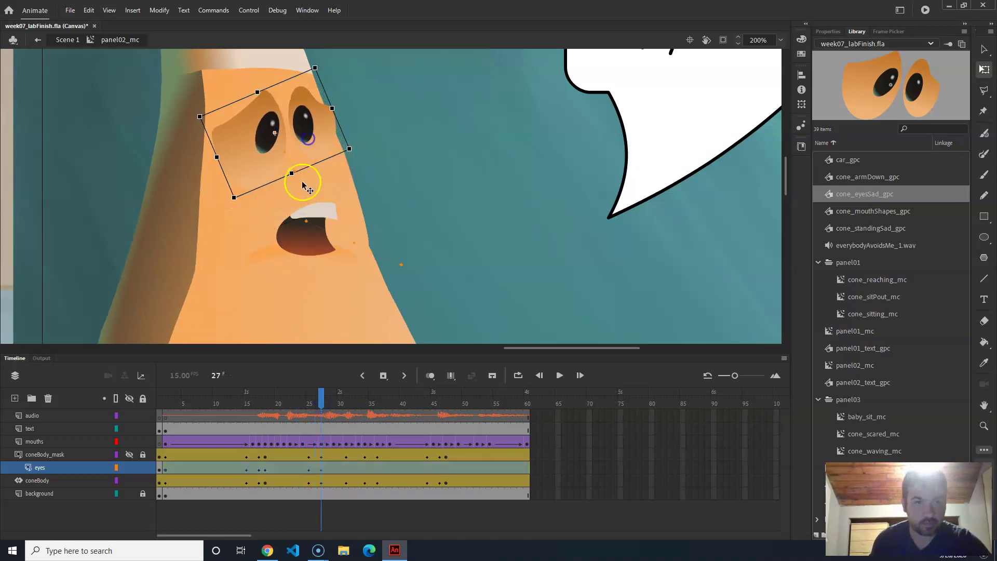
drag(292, 176, 284, 162)
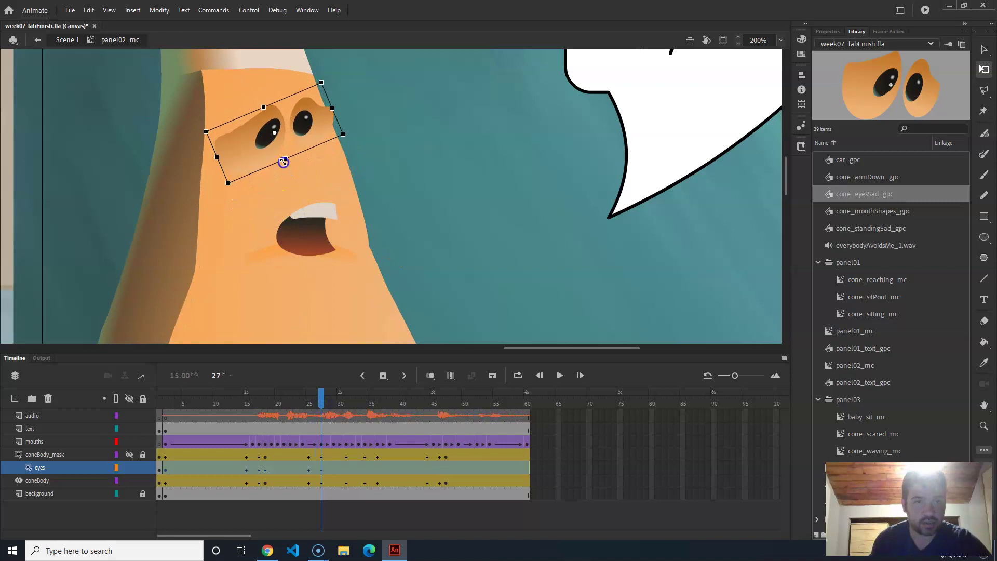
drag(310, 127, 308, 120)
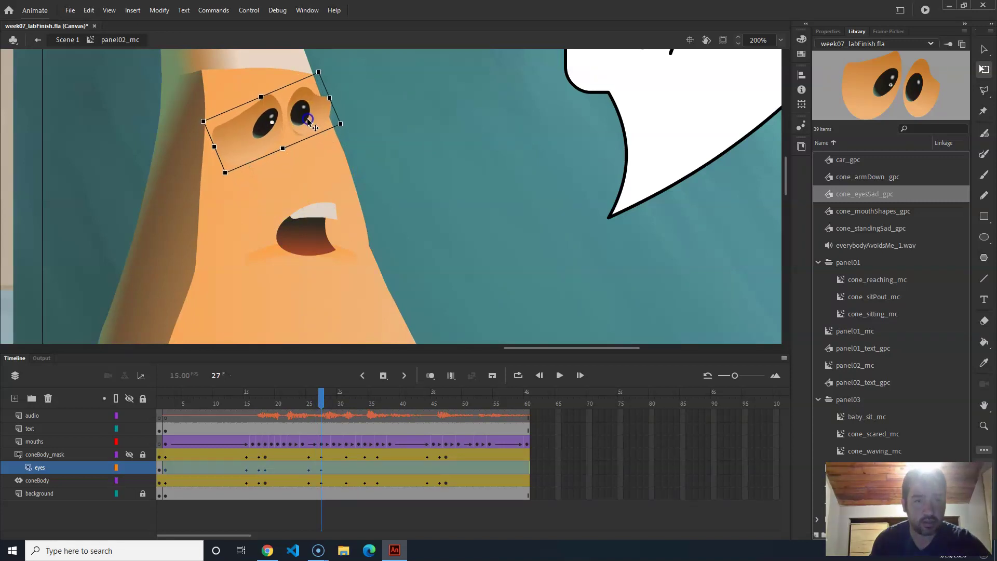
At frame 31, stretch the eyes taller, move them onto the shifted face above the mouth and reduce their tilt
drag(322, 401, 344, 405)
click(314, 156)
drag(284, 149, 291, 159)
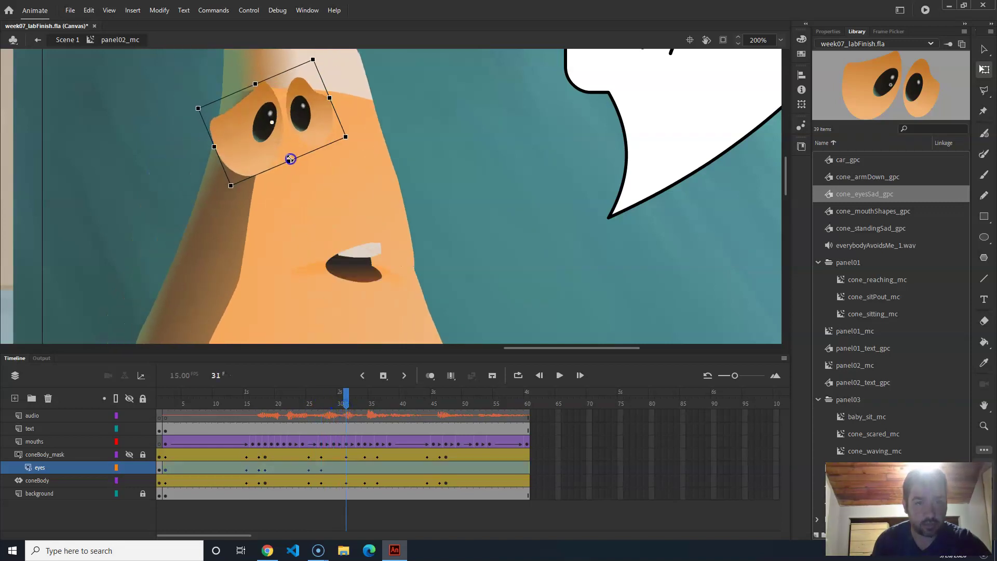
drag(311, 115, 362, 175)
drag(404, 210, 409, 227)
drag(363, 185, 377, 186)
Key the eyes in place at frame 34, and at frame 36 move them onto the leaning head and tilt them above the open mouth
mouse_move(363, 396)
mouse_down()
mouse_move(326, 395)
mouse_move(364, 408)
mouse_up()
click(366, 470)
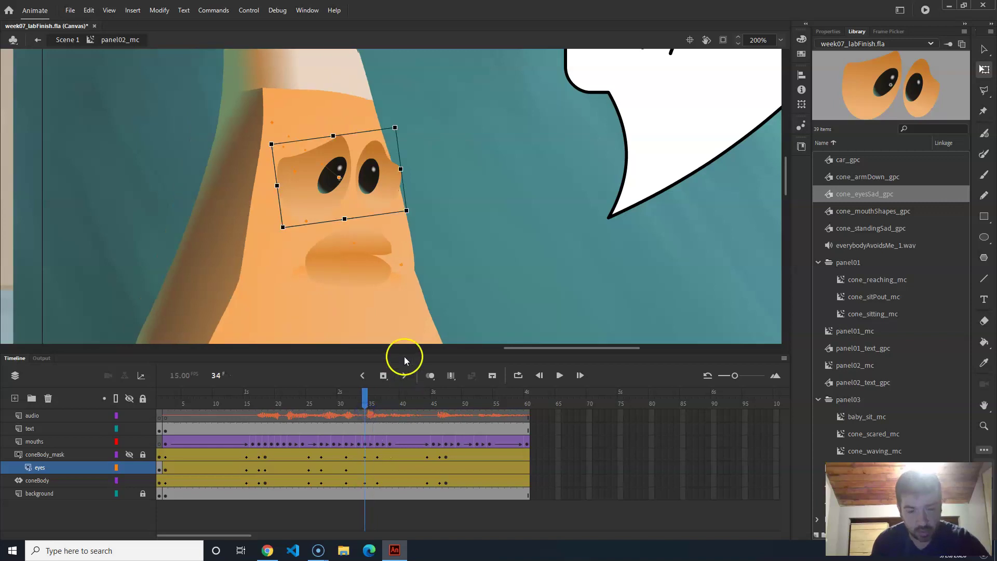
click(371, 409)
drag(367, 405, 377, 404)
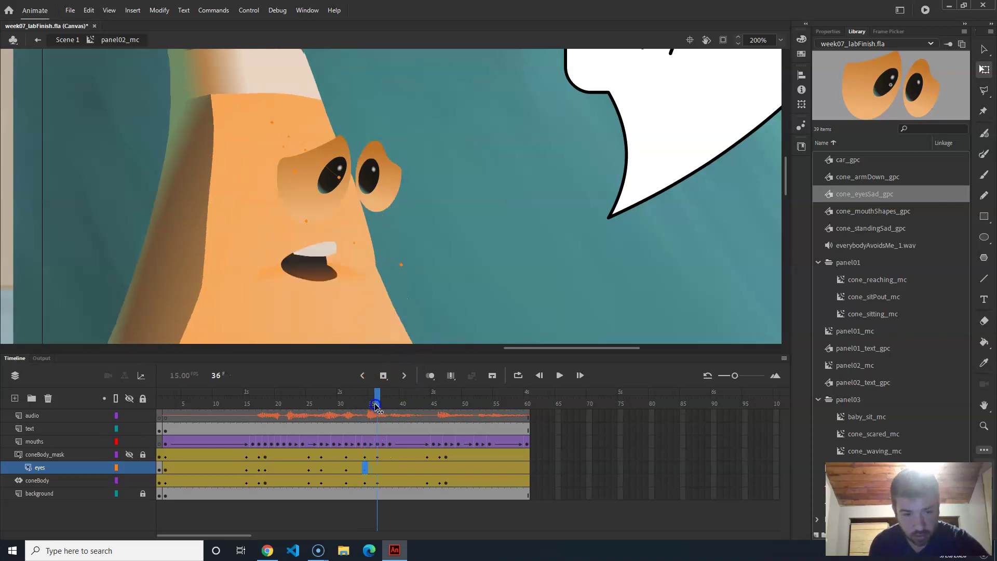
drag(367, 189, 373, 208)
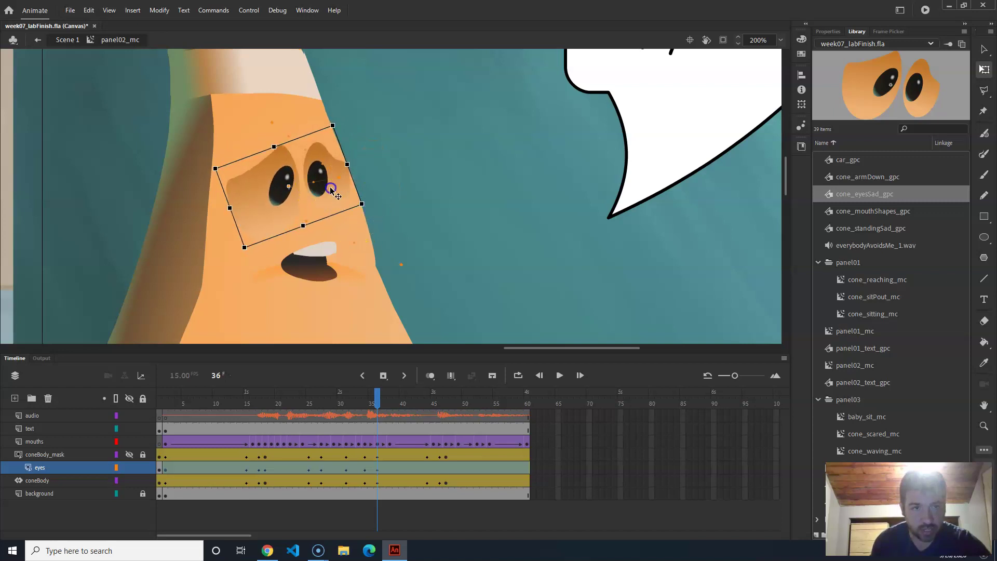
Key the eyes in place at frame 44, and at frame 46 move them toward the mouth and reduce their tilt
click(371, 400)
drag(372, 399, 442, 406)
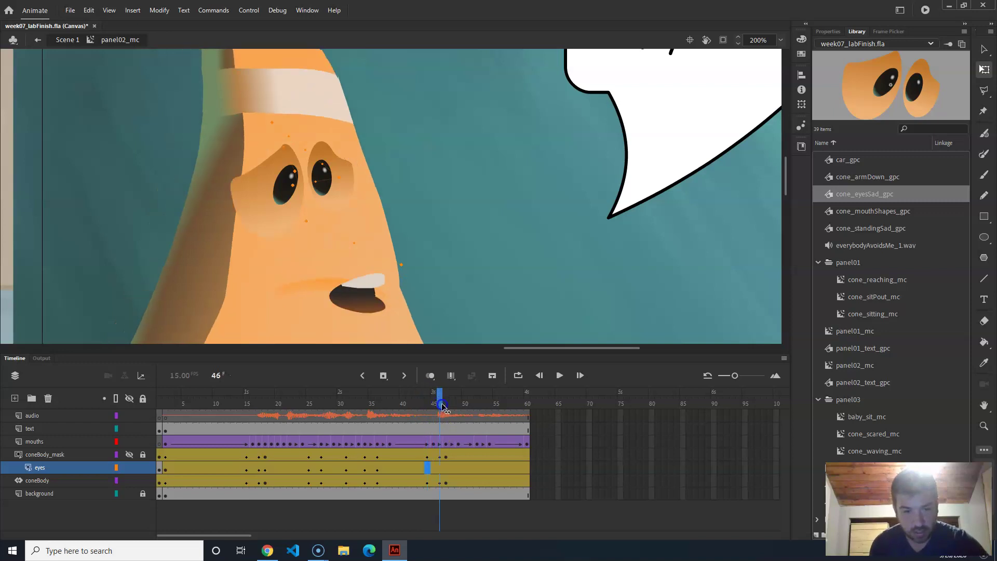
drag(322, 199, 352, 217)
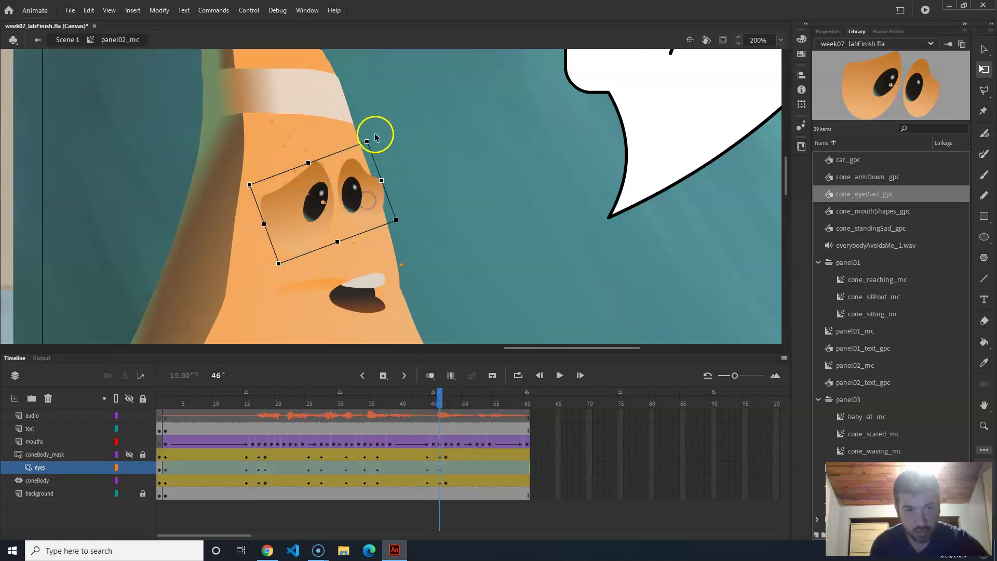
drag(367, 141, 388, 156)
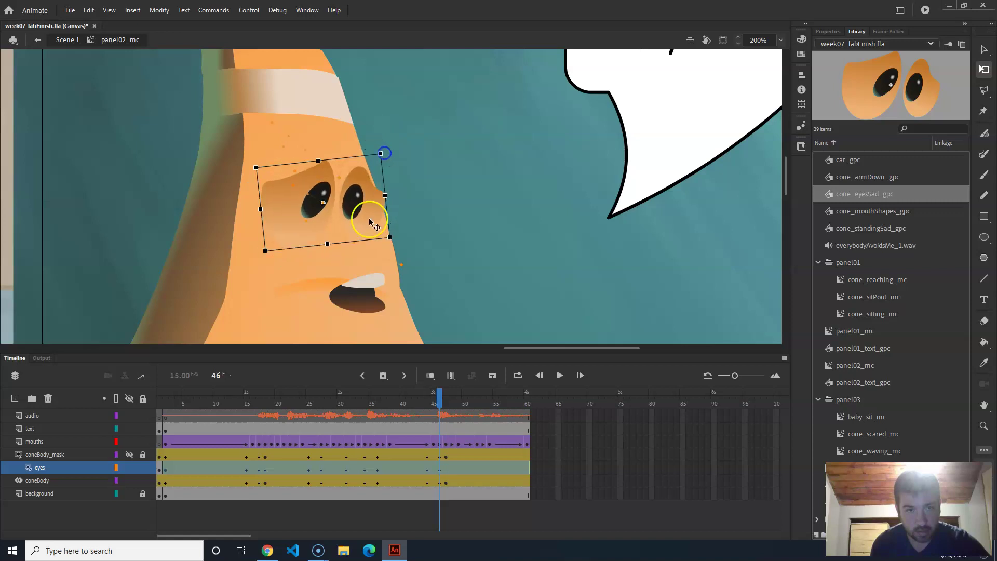
At frame 47, move the eyes down onto the bent-over face above the mouth
drag(370, 200, 479, 329)
click(440, 404)
click(445, 403)
drag(445, 284, 444, 277)
Return to frame 2, lock the eyes layer to show the masked result, and scrub through to frame 27 to check the eyes
drag(445, 408, 247, 410)
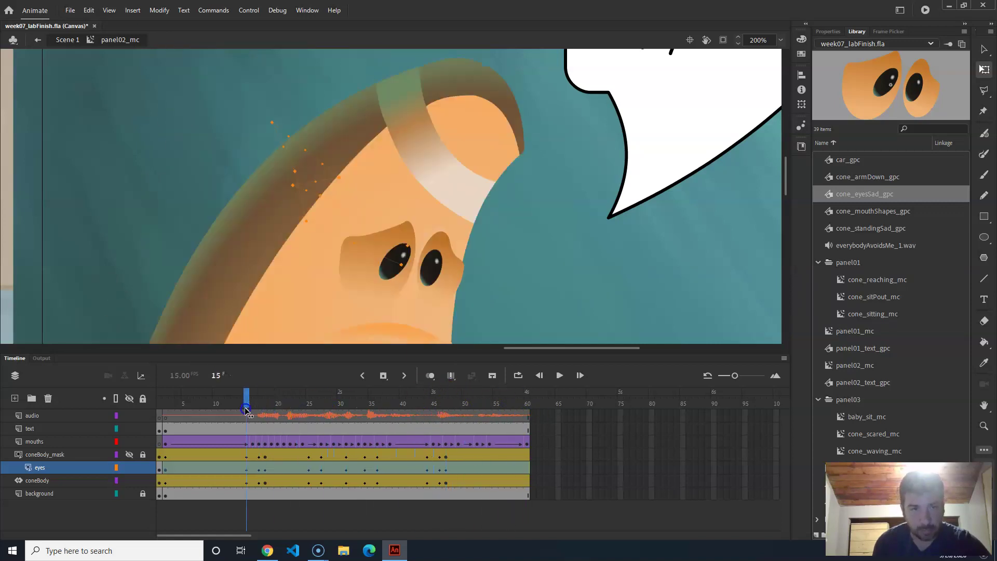
drag(172, 400, 170, 401)
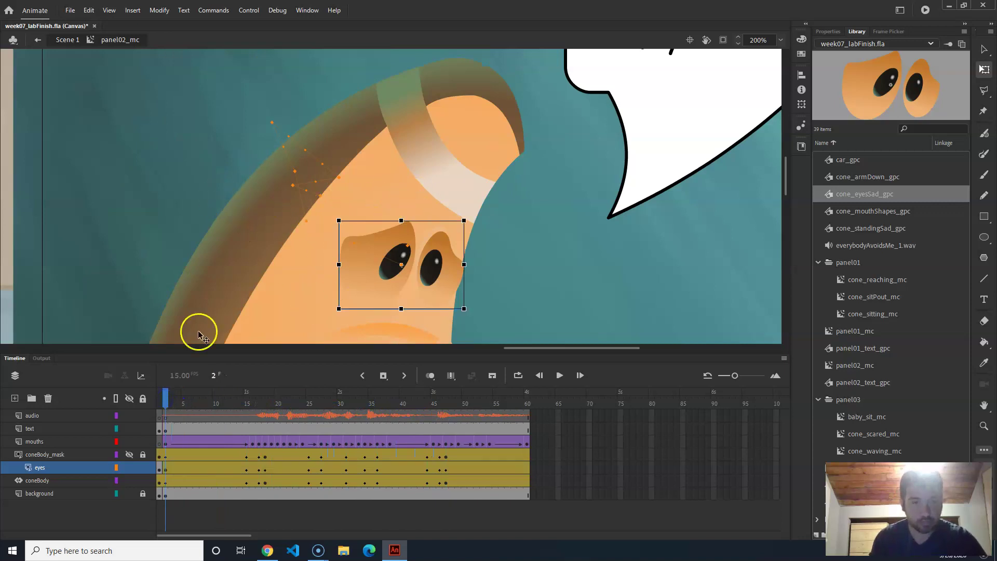
click(143, 468)
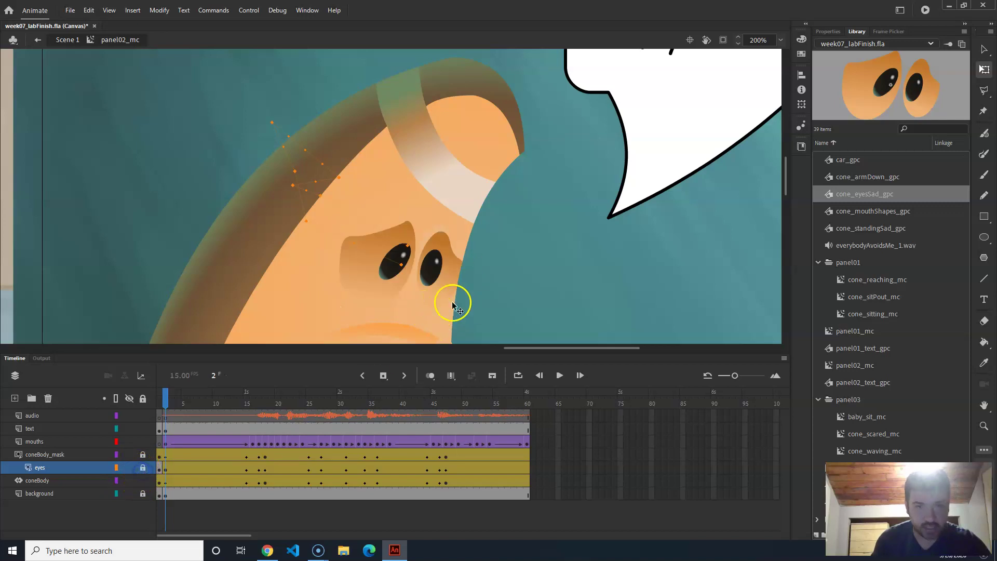
click(179, 404)
drag(218, 406, 321, 391)
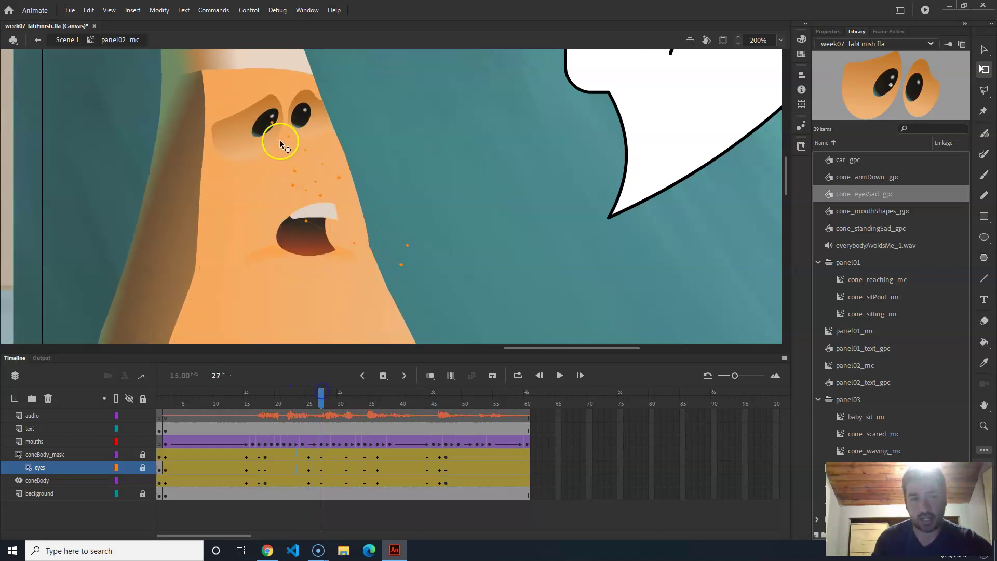
At frame 27, unlock the eyes and hide the mask layer, narrow the eyes horizontally and move them up toward the face's outer edge
click(302, 158)
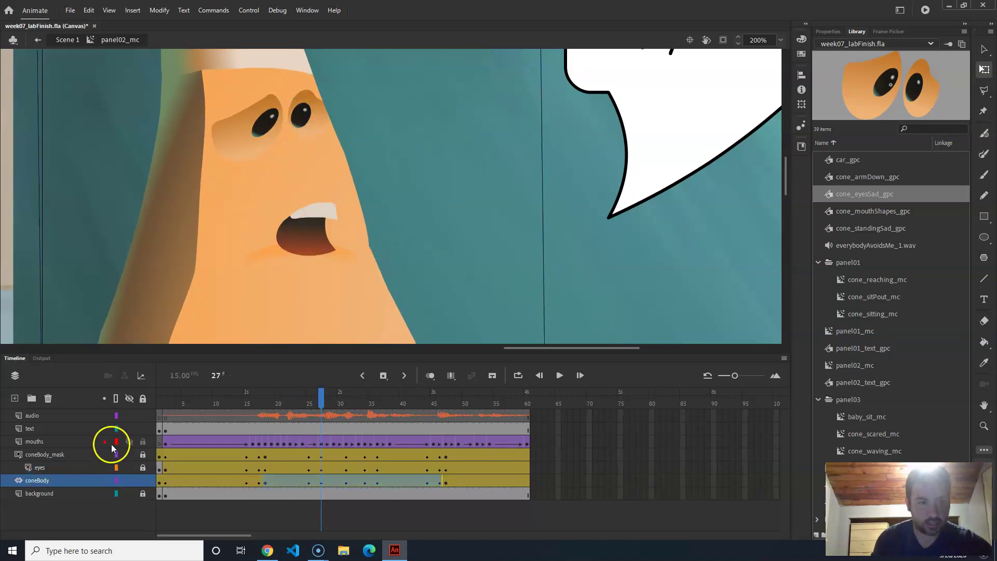
click(129, 468)
click(129, 455)
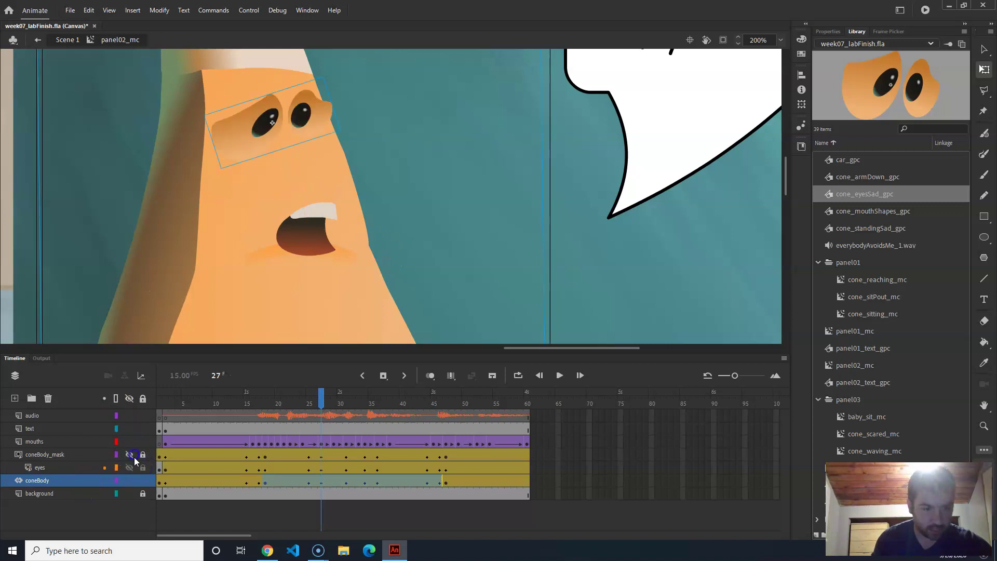
click(129, 467)
click(40, 468)
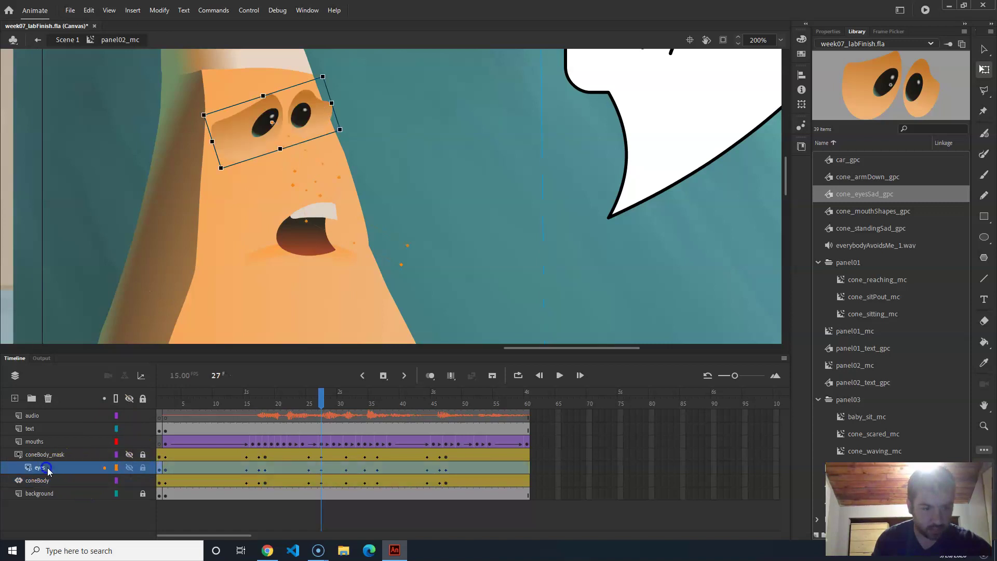
click(266, 126)
mouse_move(266, 127)
mouse_down()
mouse_move(250, 122)
mouse_move(301, 151)
mouse_move(283, 121)
mouse_up()
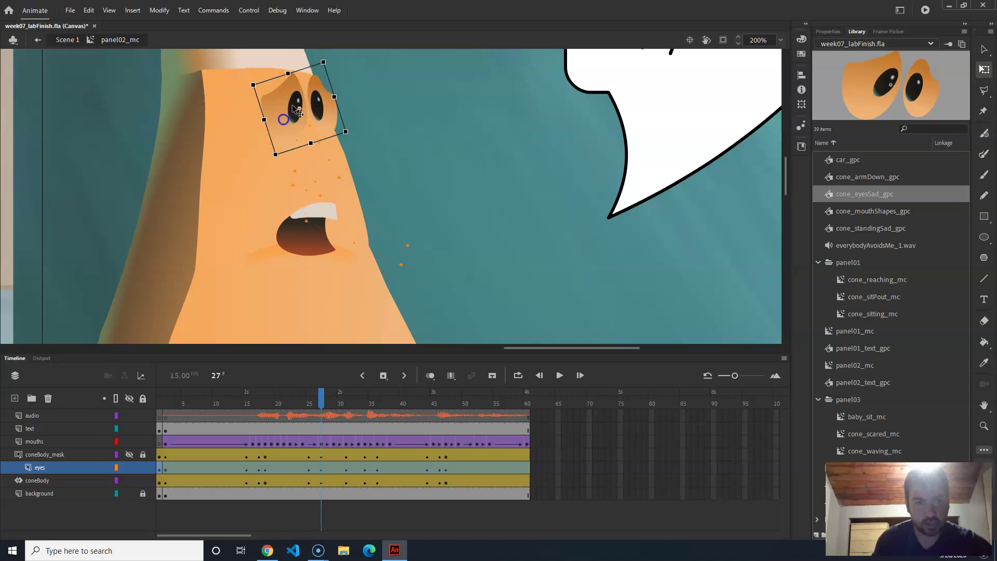
drag(333, 98, 289, 119)
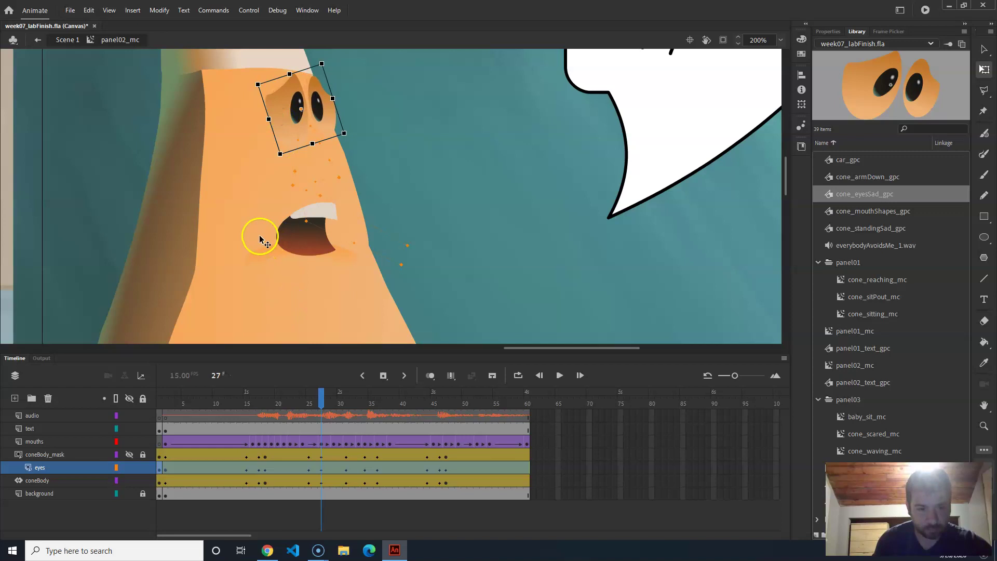
At frame 27, move the open mouth up under the eyes toward the face's outer edge, and scrub between frames 31 and 19 to check
click(297, 238)
drag(300, 246, 316, 232)
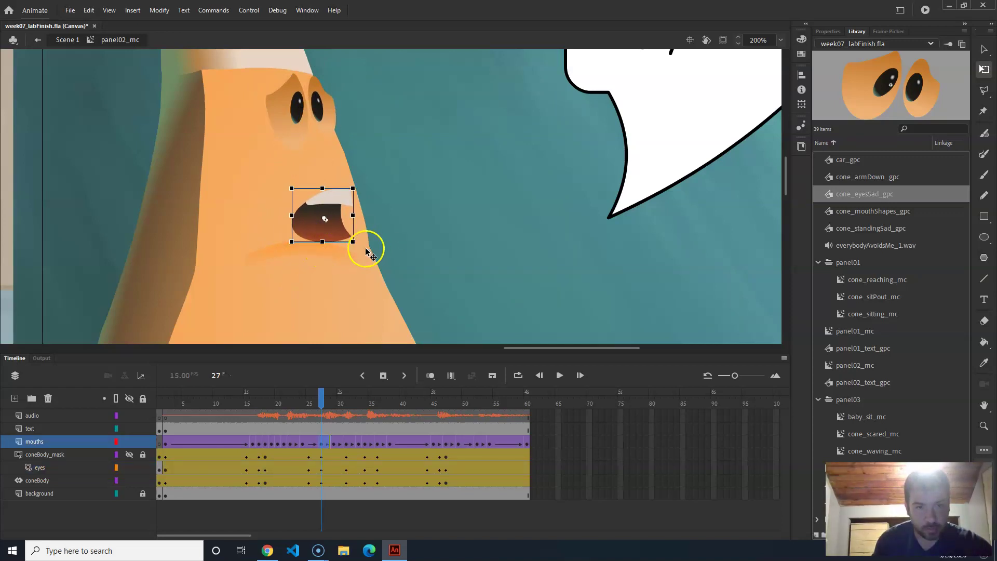
click(321, 398)
drag(320, 400, 346, 401)
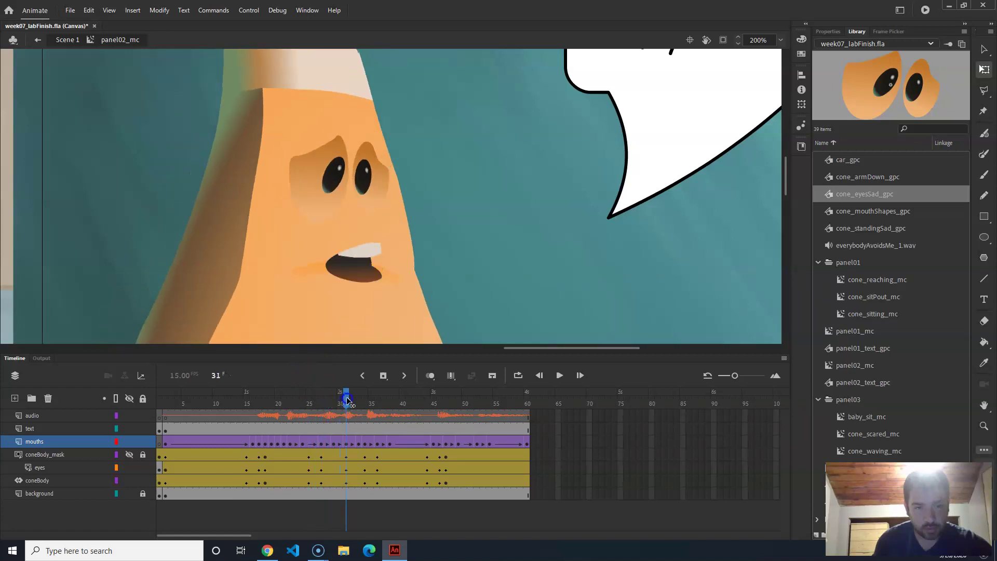
click(347, 401)
drag(347, 401, 272, 401)
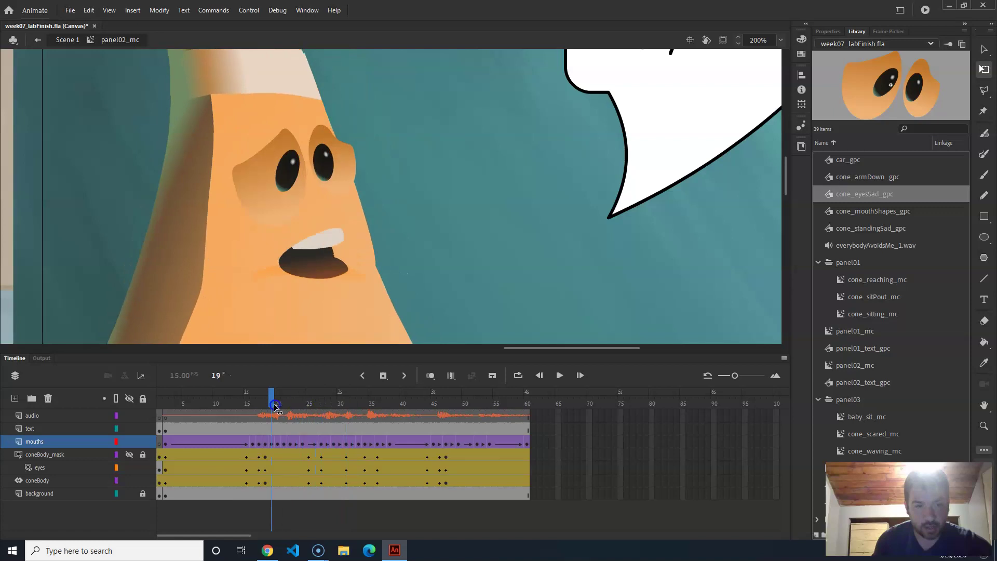
Show the mask, lock the eyes layer, and play the animation from frame 1 to review how the eyes follow the body
click(129, 455)
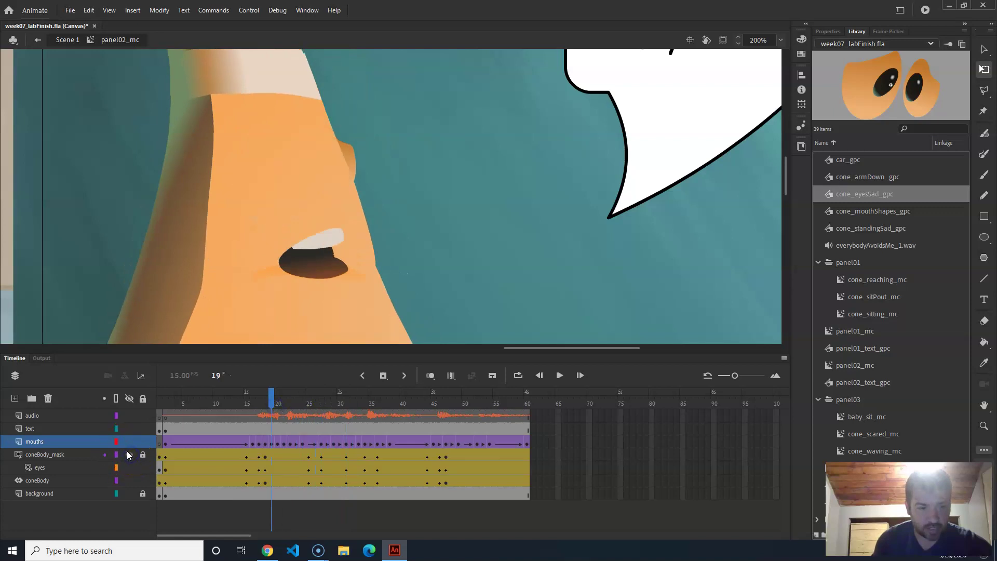
click(143, 468)
drag(272, 401, 81, 400)
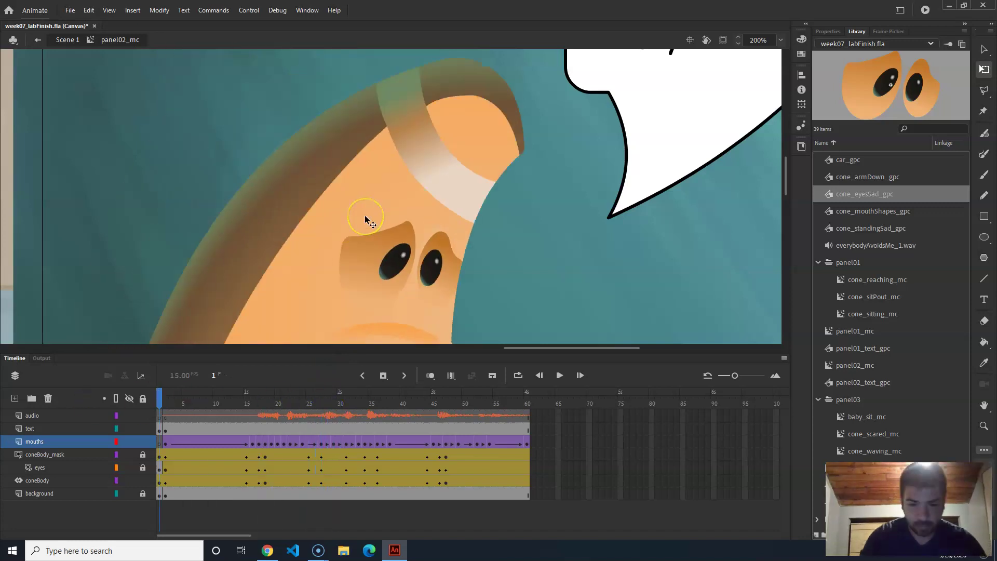
key(ctrl+1)
drag(368, 204, 451, 147)
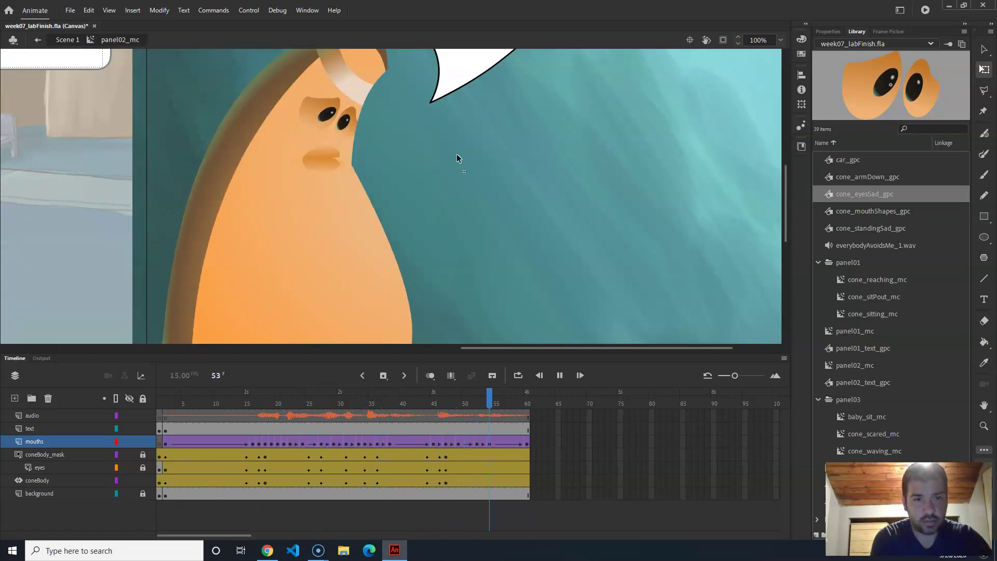
key(Return)
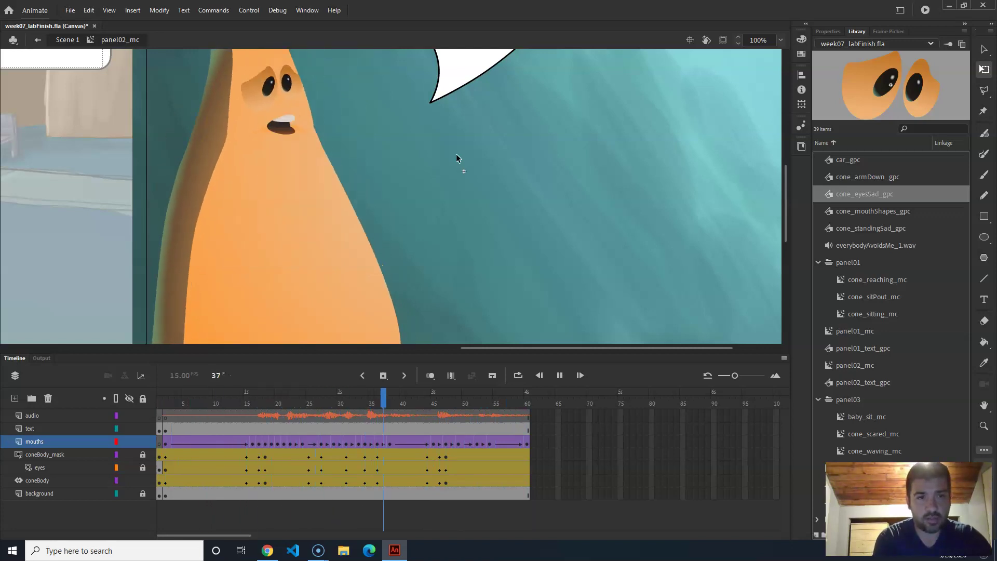
click(431, 152)
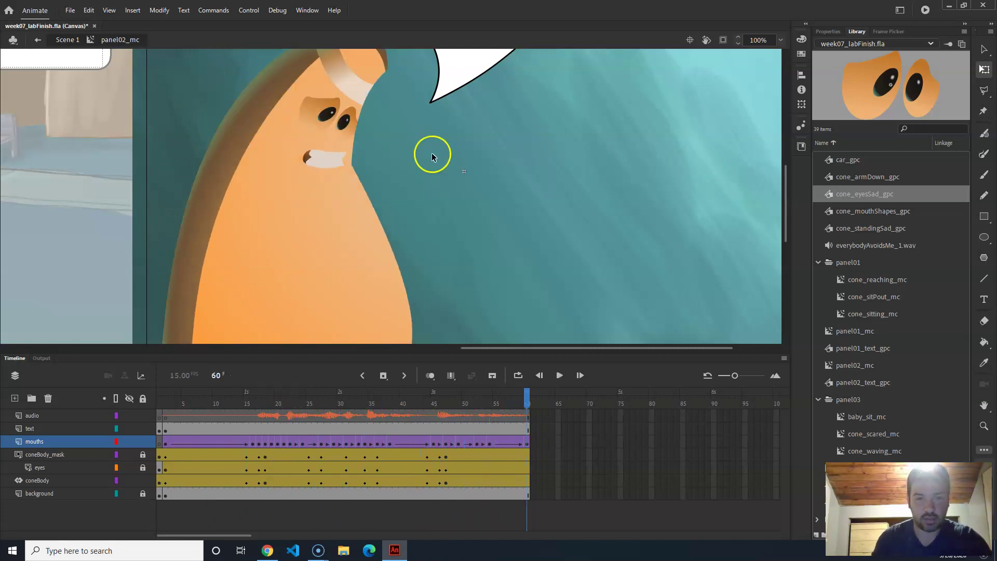
drag(452, 406, 351, 423)
key(Return)
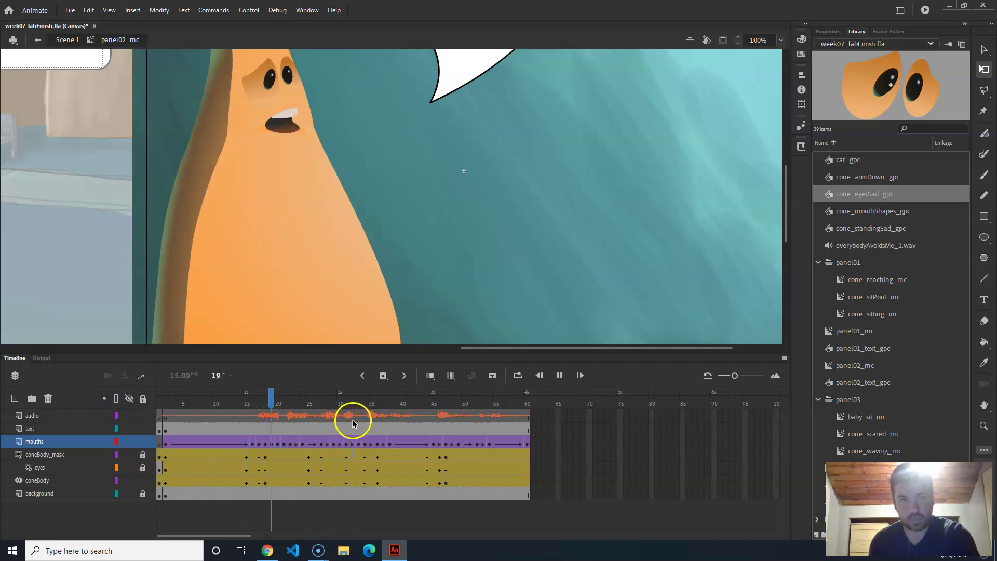
click(380, 425)
At frame 36, unmask and unlock the eyes, shift them toward the face's shaded side, reduce their tilt and stretch them slightly taller
drag(400, 412, 377, 404)
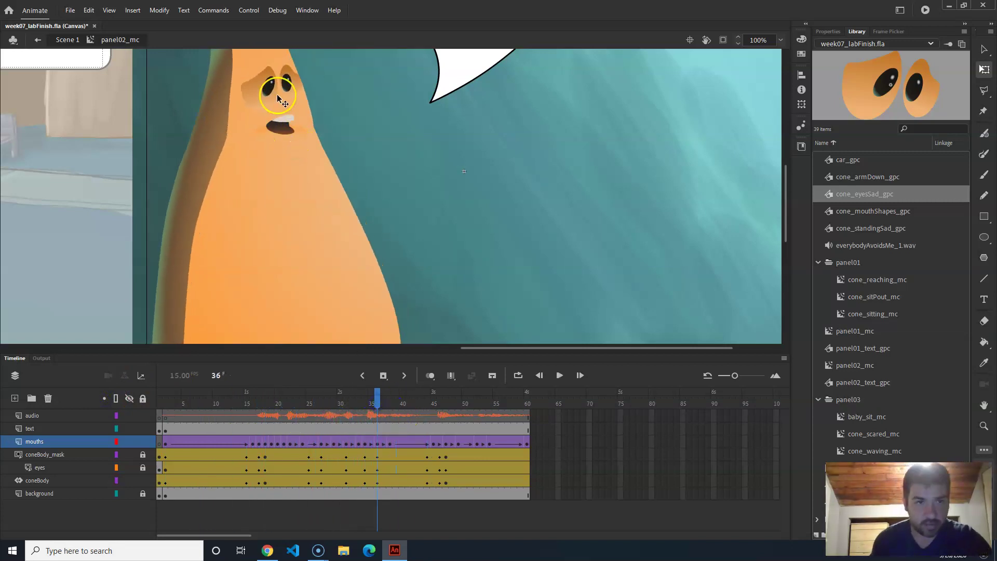
click(310, 117)
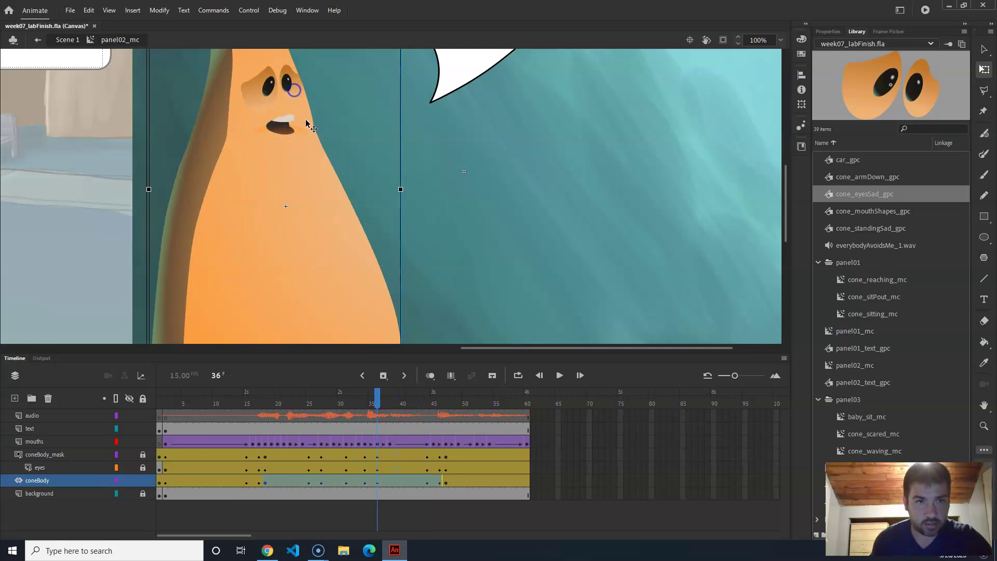
click(130, 467)
click(56, 468)
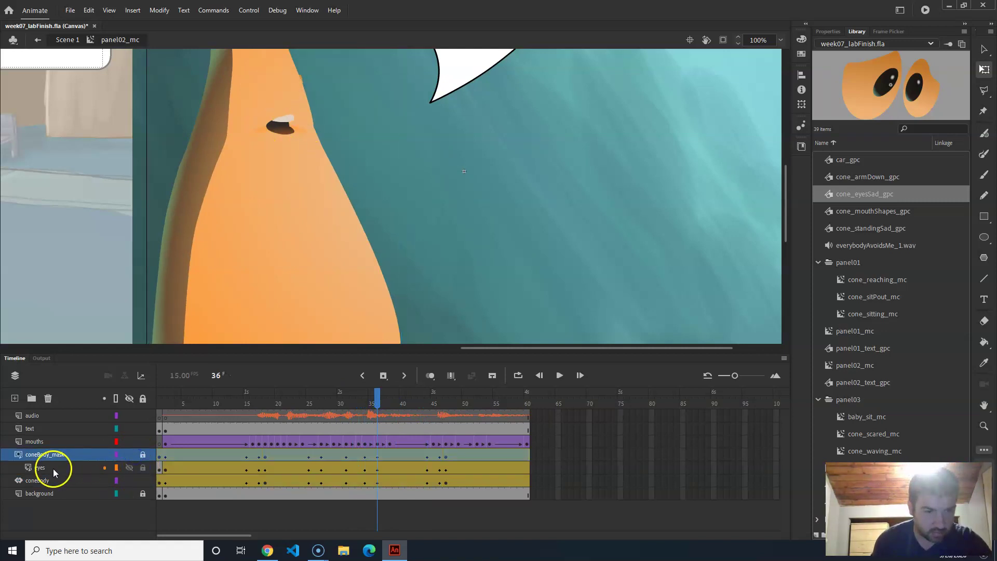
click(130, 455)
drag(297, 90, 307, 116)
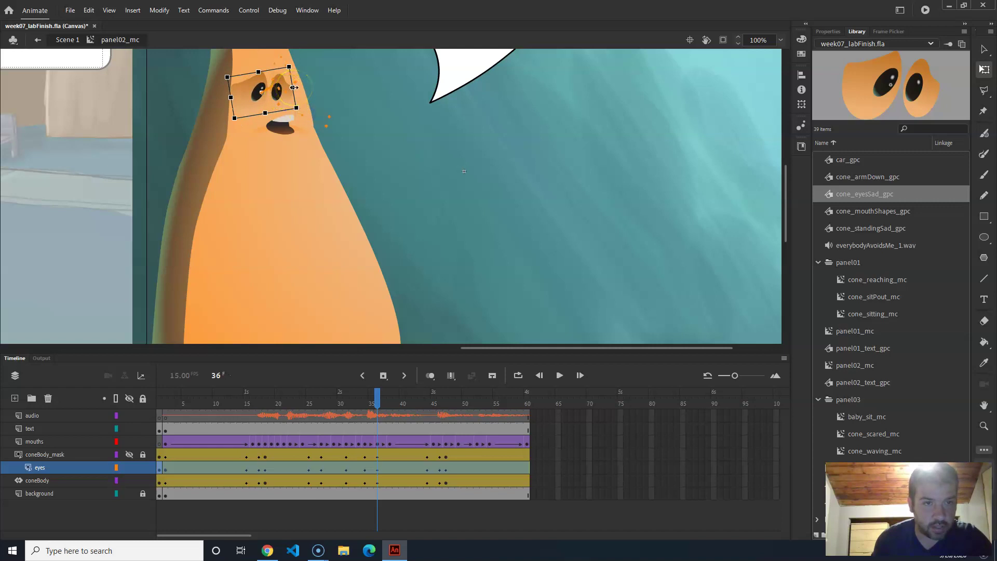
drag(258, 70, 258, 68)
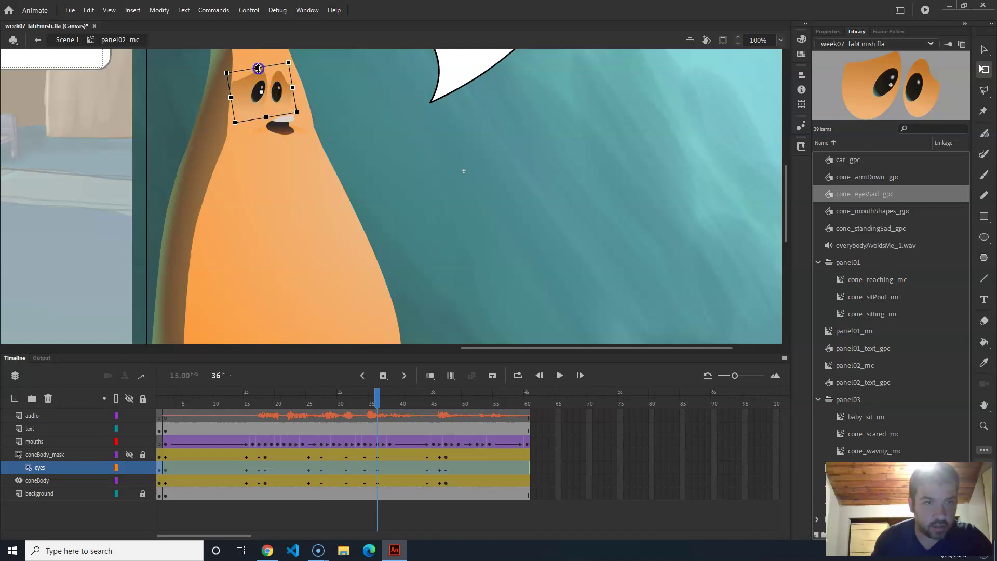
key(shift+Left)
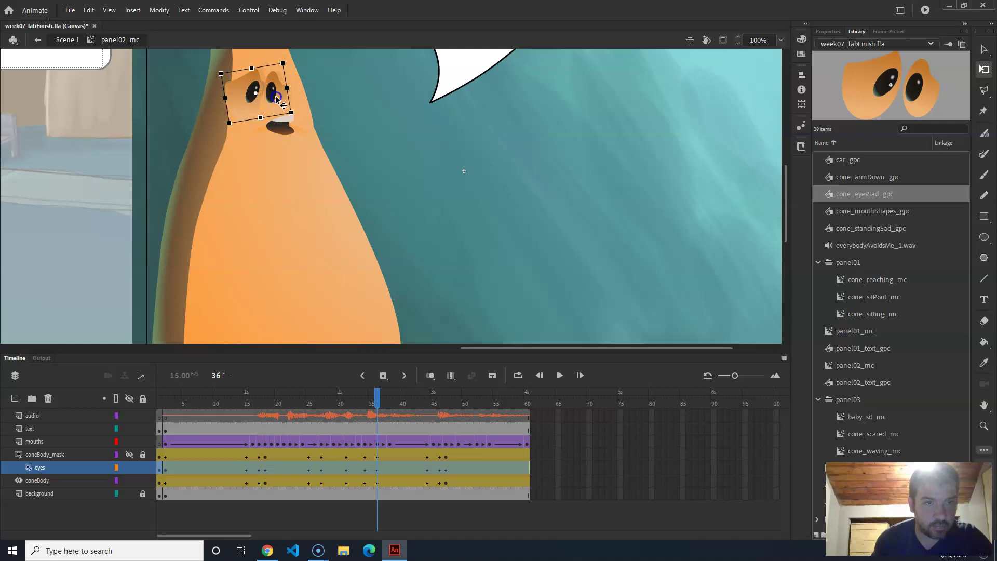
At frame 36, move the open mouth down and under the shifted eyes, and nudge the eyes back slightly to line up with it
click(281, 137)
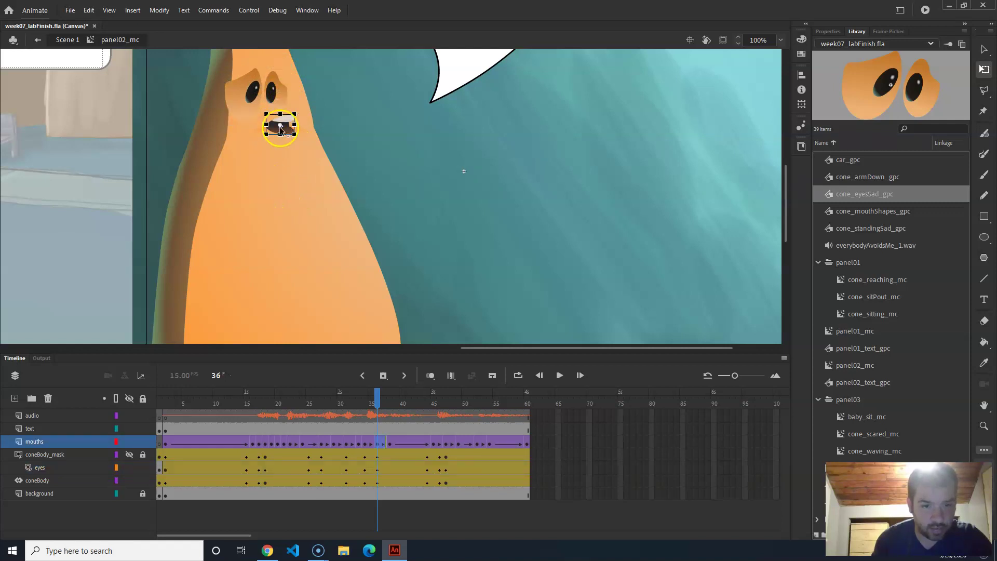
drag(281, 130, 268, 136)
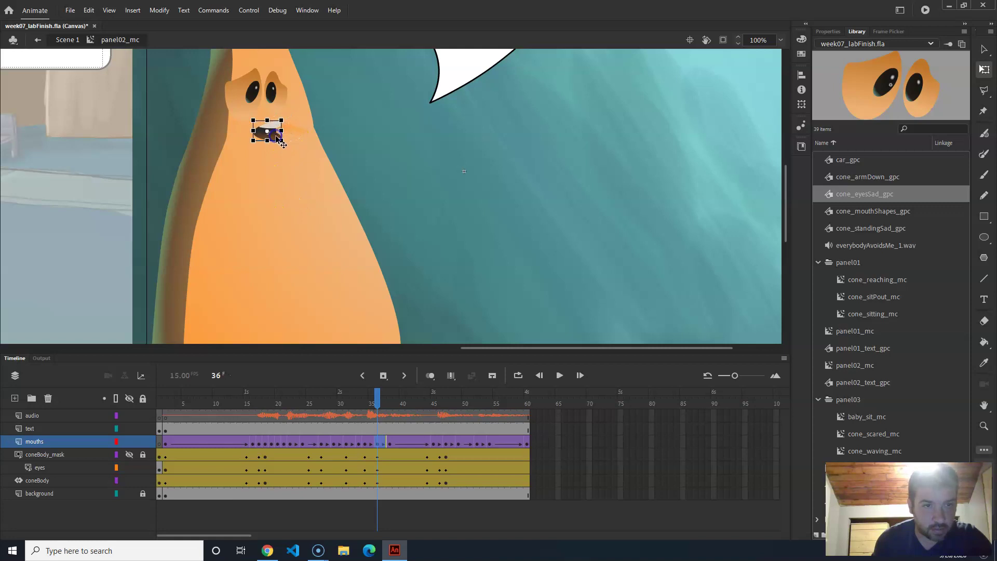
click(276, 103)
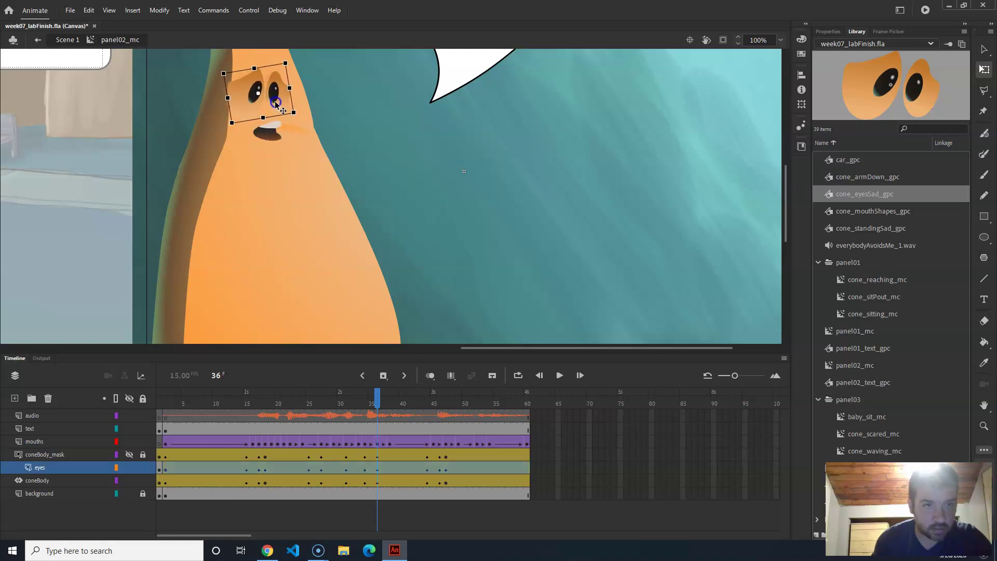
Try to reuse the eyes' frame 36 pose at frame 44 with Paste Frames, and undo the paste
click(372, 399)
drag(373, 398, 380, 403)
click(376, 472)
right_click(377, 472)
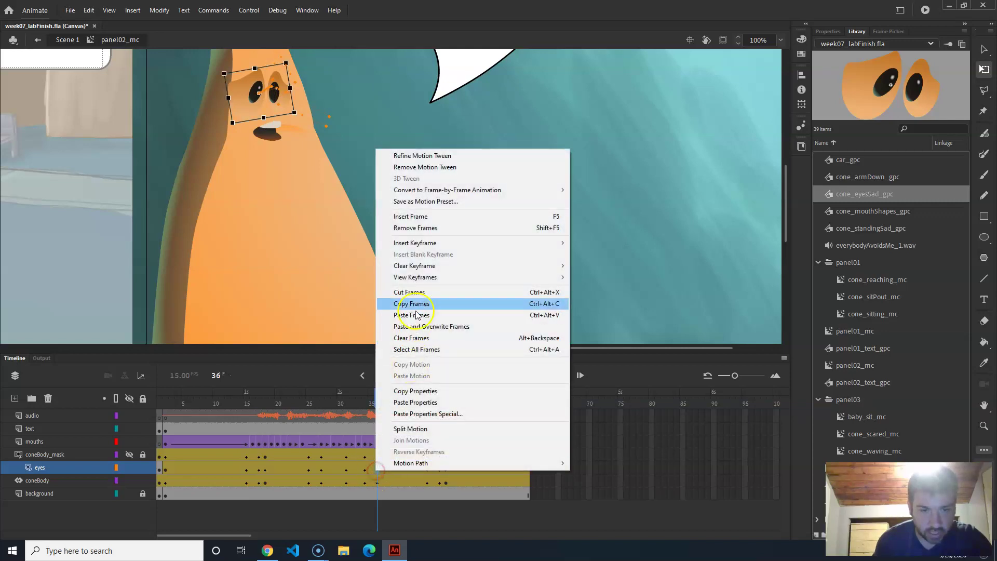
click(413, 391)
drag(381, 404, 429, 405)
click(419, 468)
right_click(428, 469)
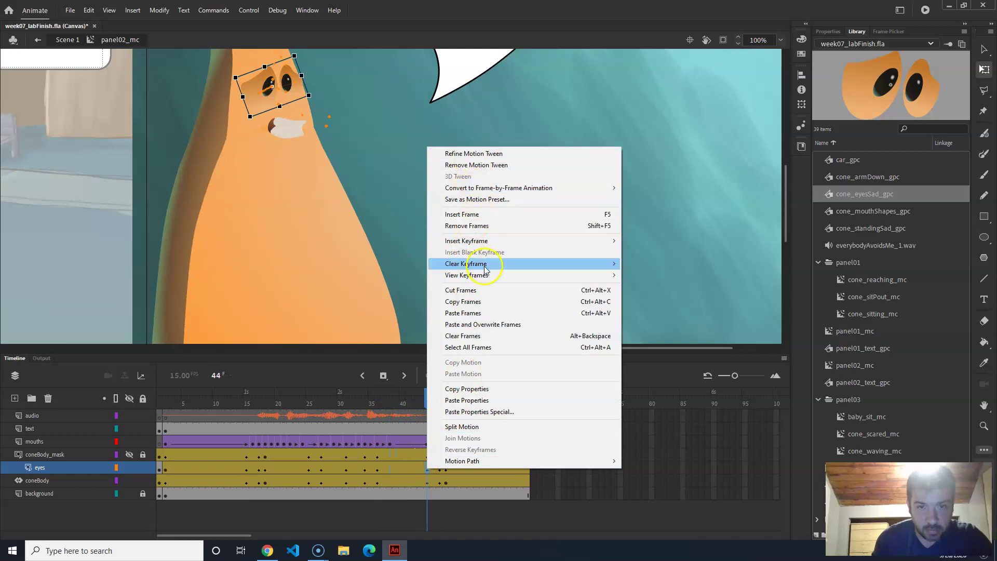
click(482, 313)
click(431, 404)
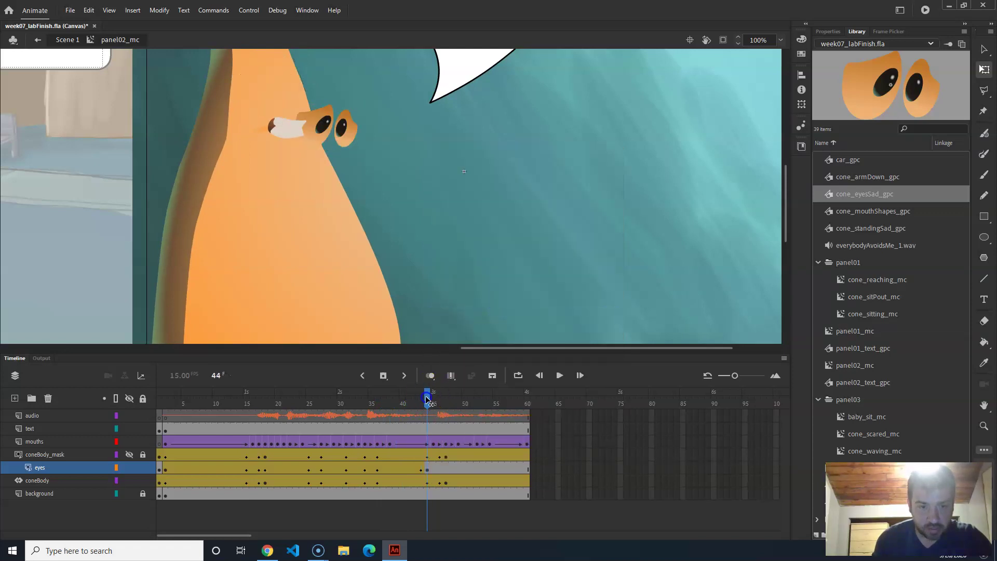
key(ctrl+z)
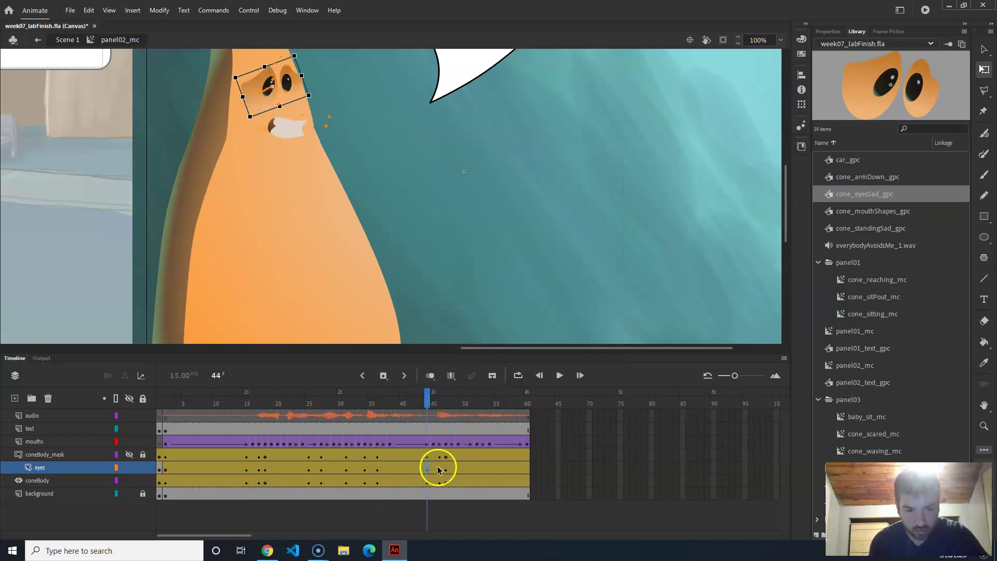
Copy the eyes' properties from the frame 36 keyframe and paste those properties onto the eyes keyframe at frame 44
click(376, 472)
right_click(376, 469)
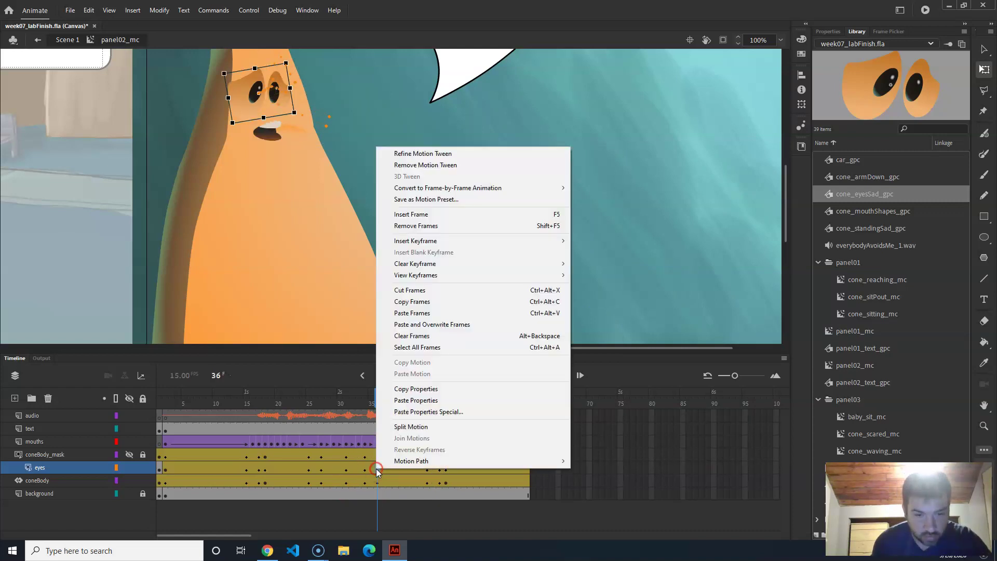
click(420, 397)
click(427, 469)
right_click(428, 470)
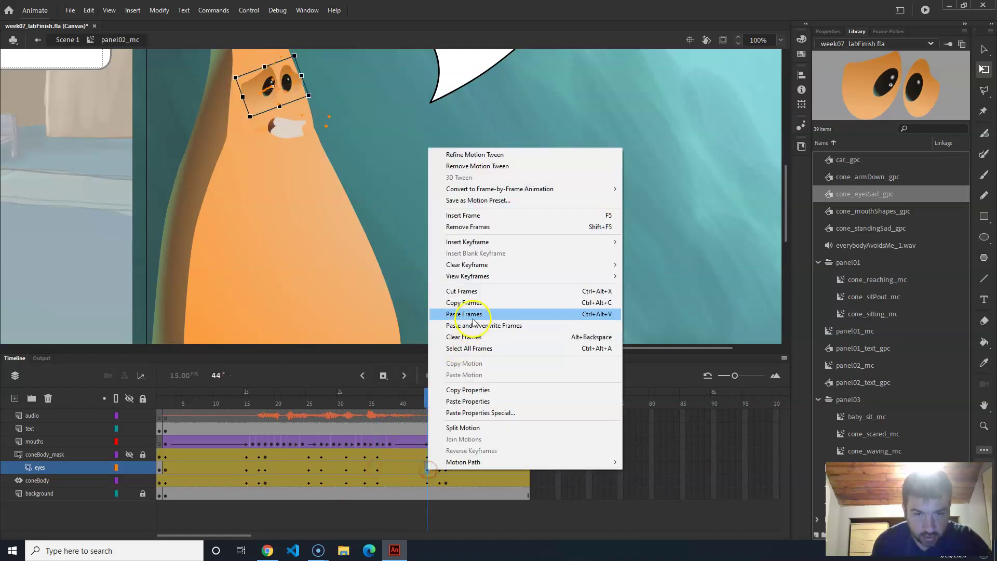
click(465, 402)
At frame 38, move the toothy mouth under the eyes toward the face's shaded side and tilt it slightly
drag(427, 400, 391, 400)
click(267, 131)
drag(274, 125, 292, 153)
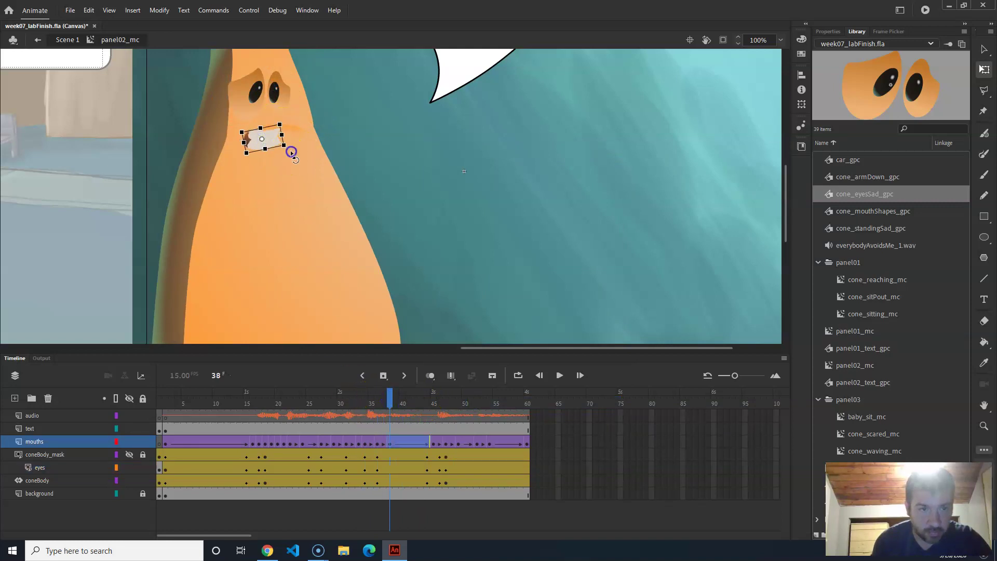
mouse_move(390, 403)
mouse_down()
mouse_move(407, 405)
mouse_move(385, 406)
mouse_move(382, 449)
mouse_move(379, 402)
mouse_move(390, 403)
mouse_up()
click(264, 142)
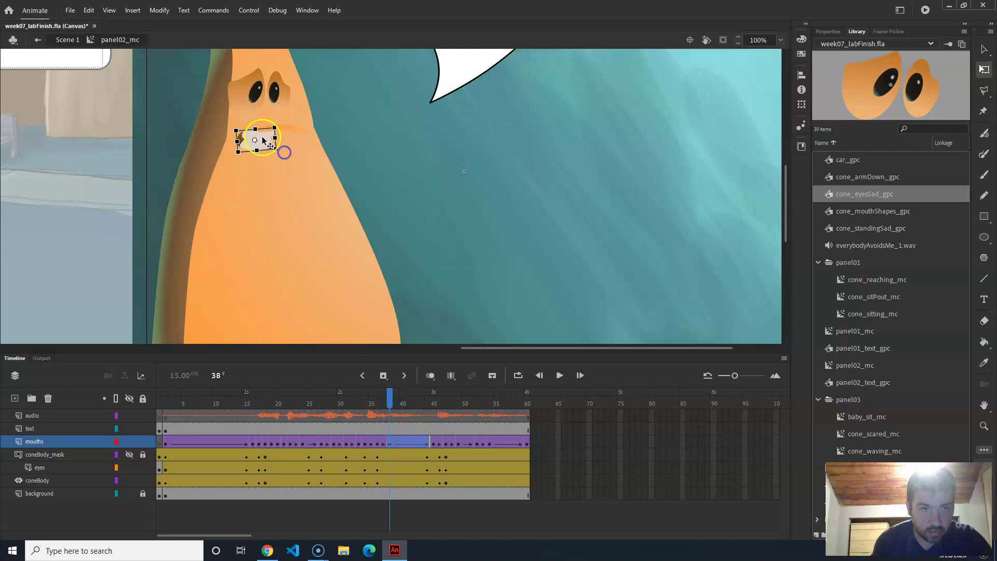
click(390, 401)
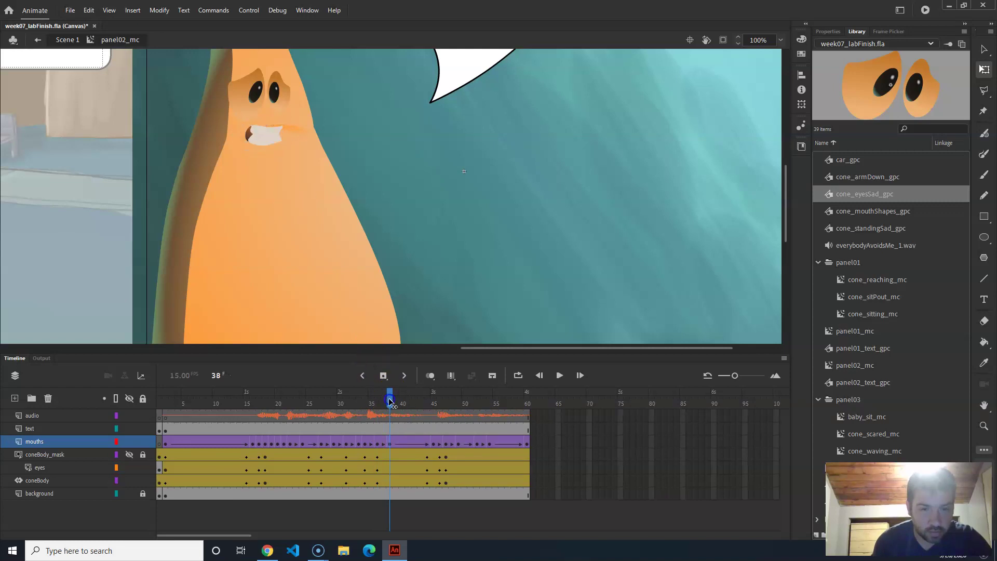
drag(392, 402, 389, 422)
Copy the mouths keyframe at frame 38 and paste it further along the layer so the mouth holds that pose through frame 44
click(389, 443)
right_click(388, 443)
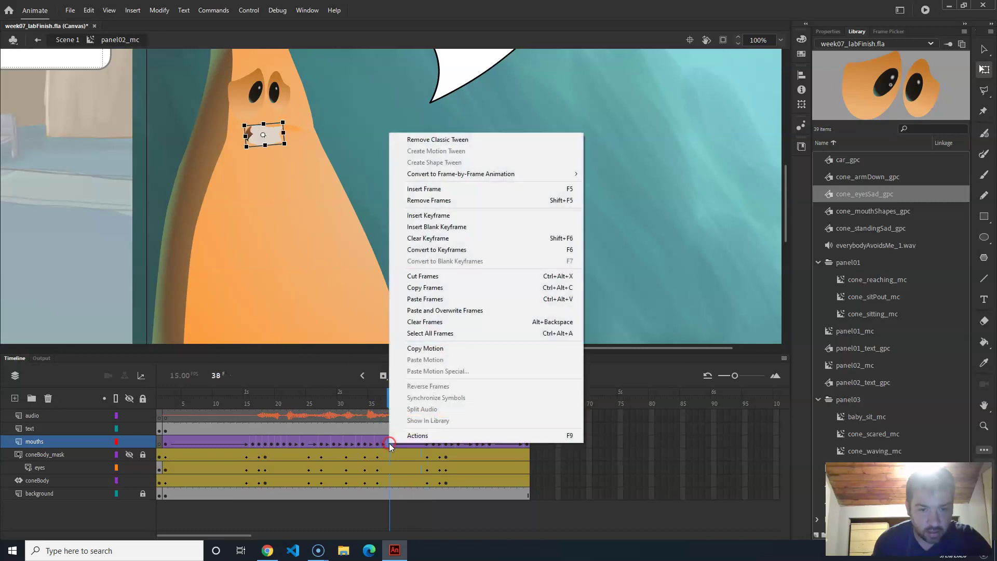
click(431, 288)
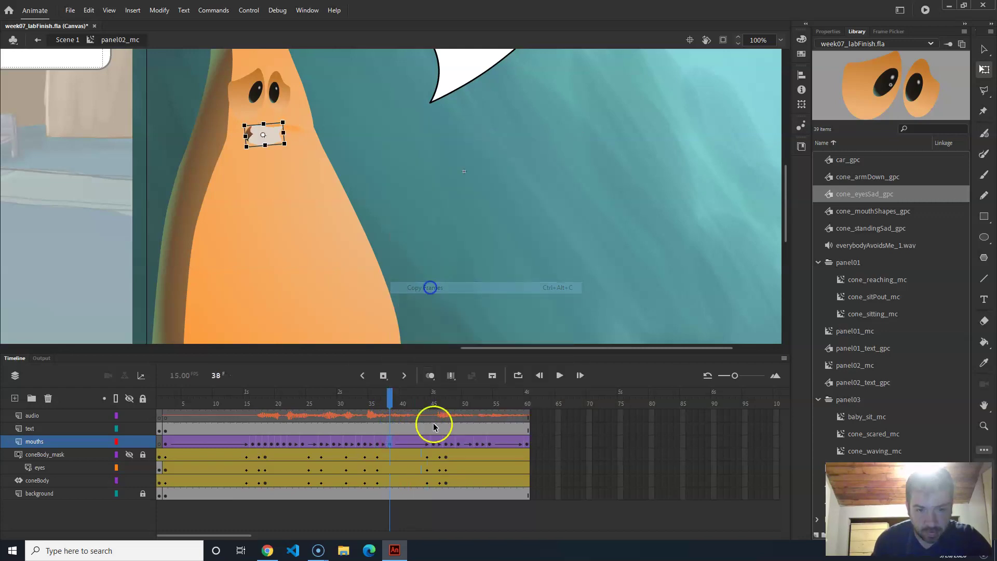
click(434, 444)
right_click(433, 443)
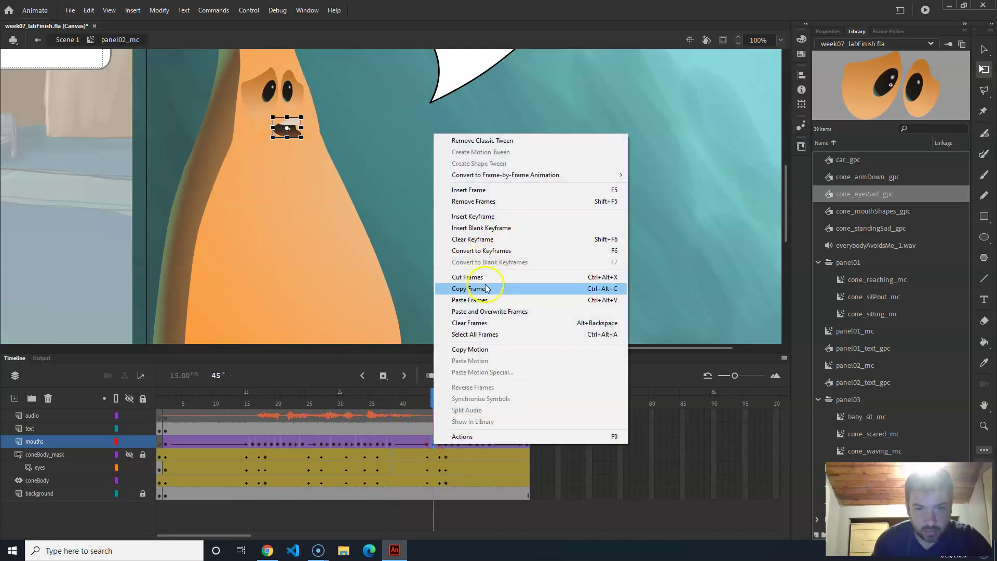
click(469, 300)
mouse_move(439, 407)
mouse_down()
mouse_move(403, 404)
mouse_move(439, 404)
mouse_move(426, 405)
mouse_up()
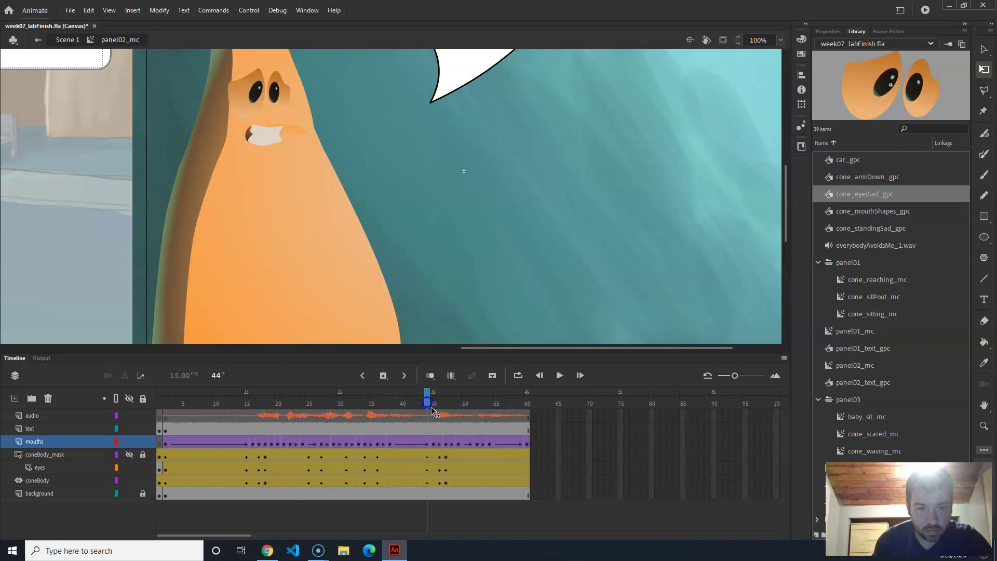
Play the animation from the beginning to review the adjusted eyes and mouth with the mask hidden
click(436, 444)
drag(429, 404, 69, 383)
key(Return)
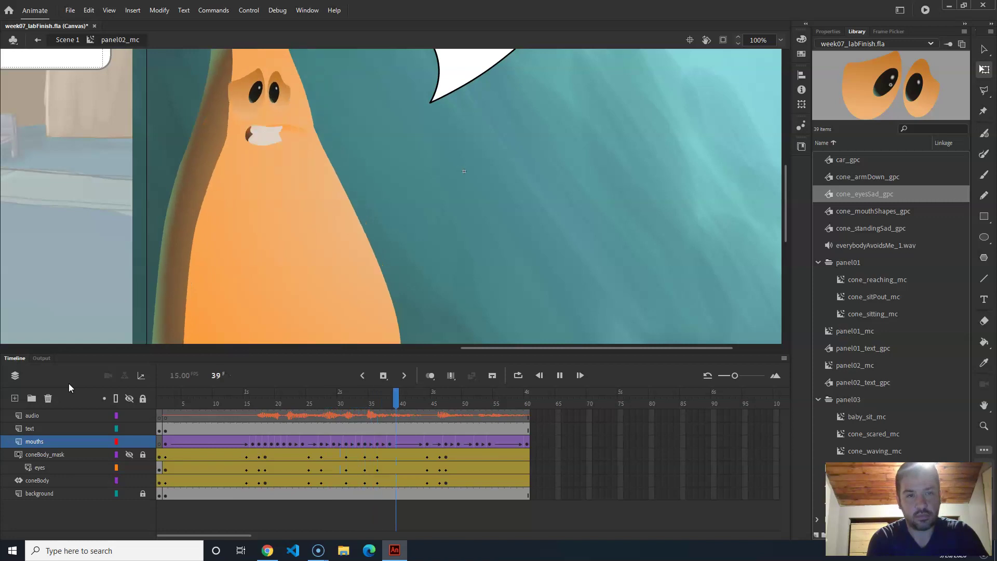
Lock the eyes layer, show the coneBody_mask layer, and replay the masked animation from the beginning
click(142, 468)
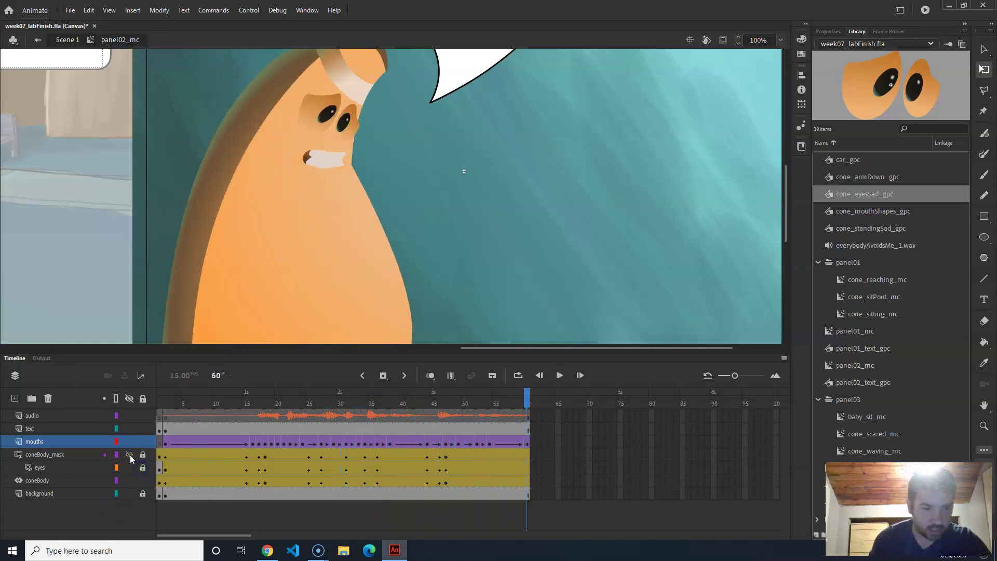
drag(481, 400, 155, 367)
key(Return)
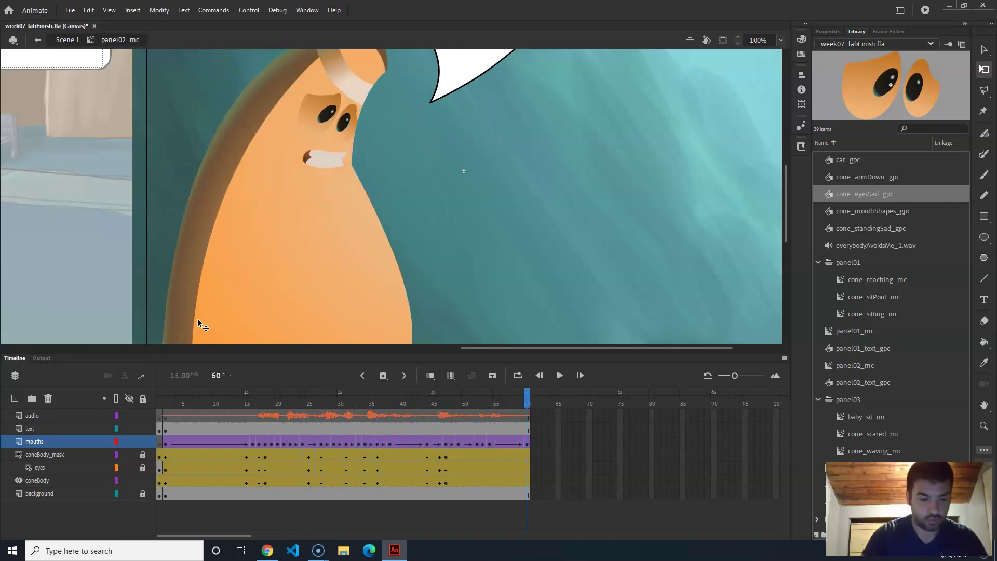
Replay the animation with the whole panel in view, scrubbing to frame 46 to examine how the face follows the body
key(ctrl+minus)
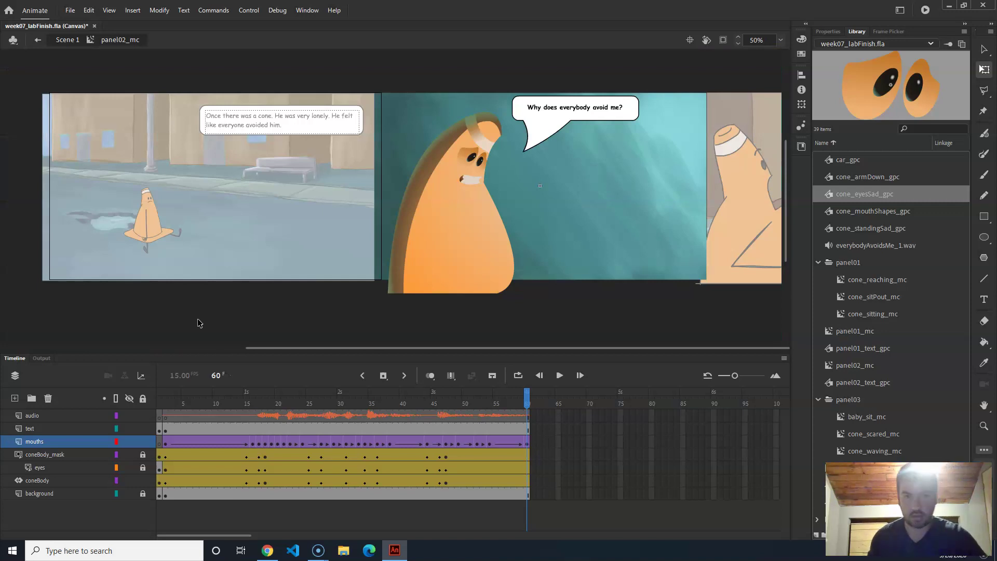
key(Return)
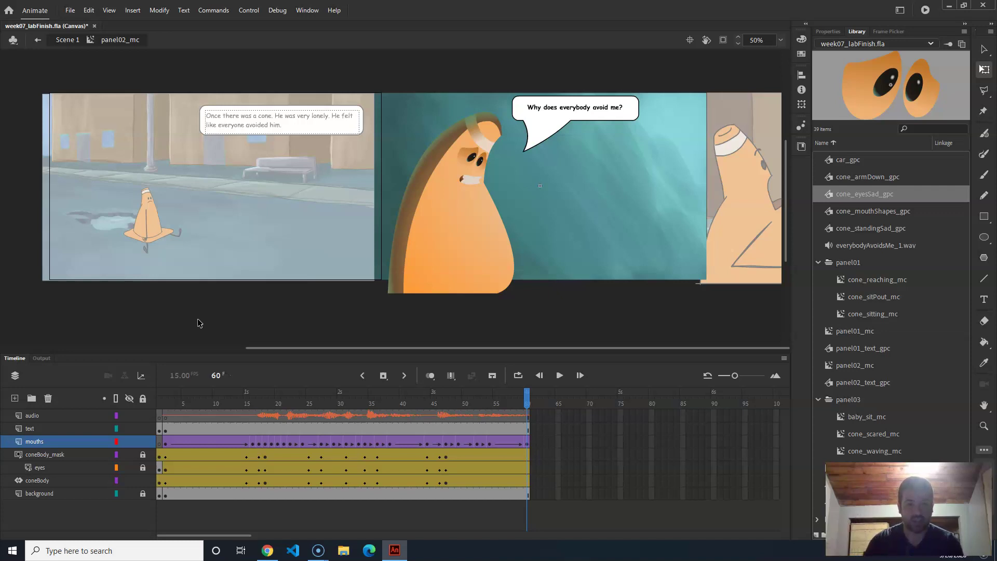
drag(494, 403, 301, 390)
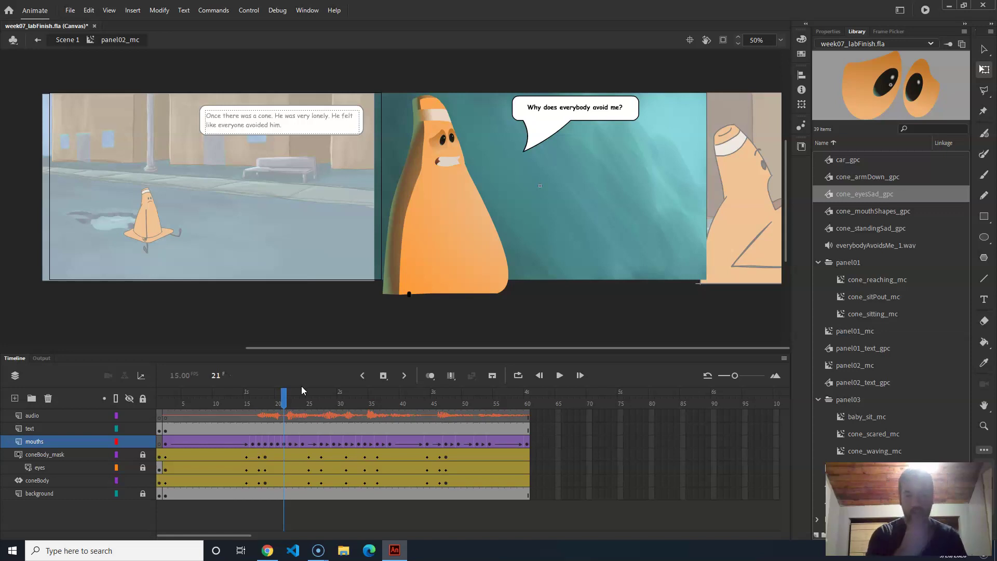
drag(302, 391, 441, 406)
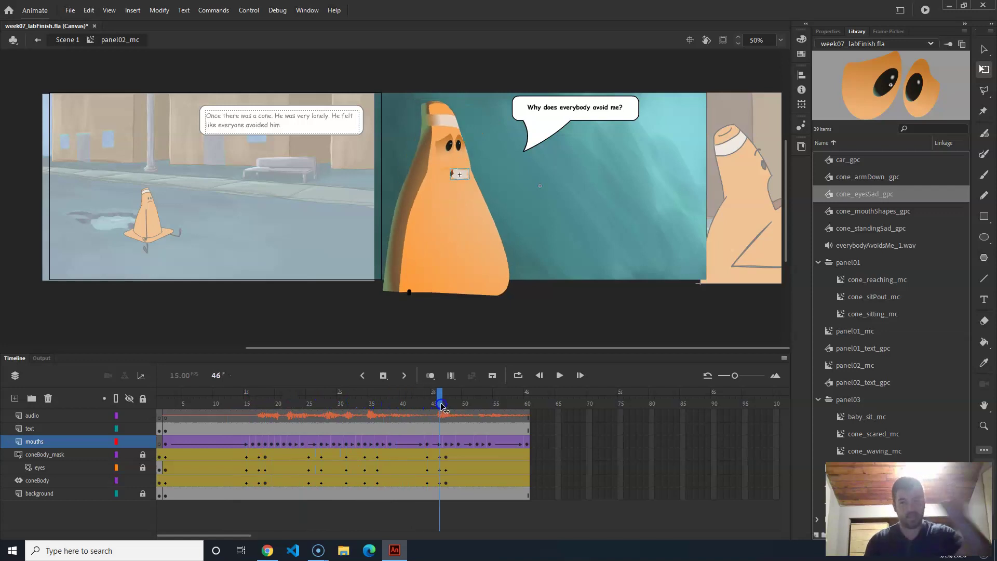
key(Return)
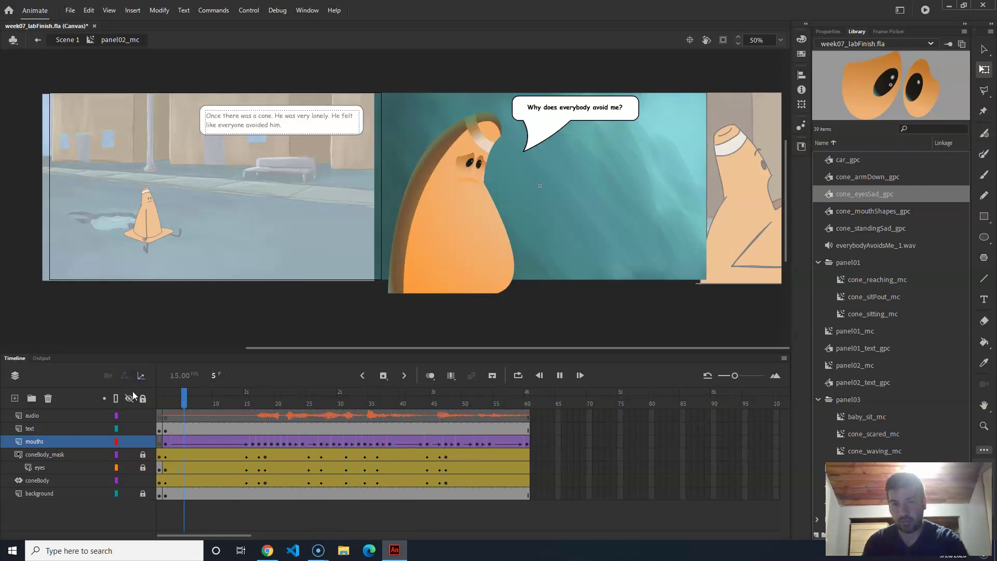